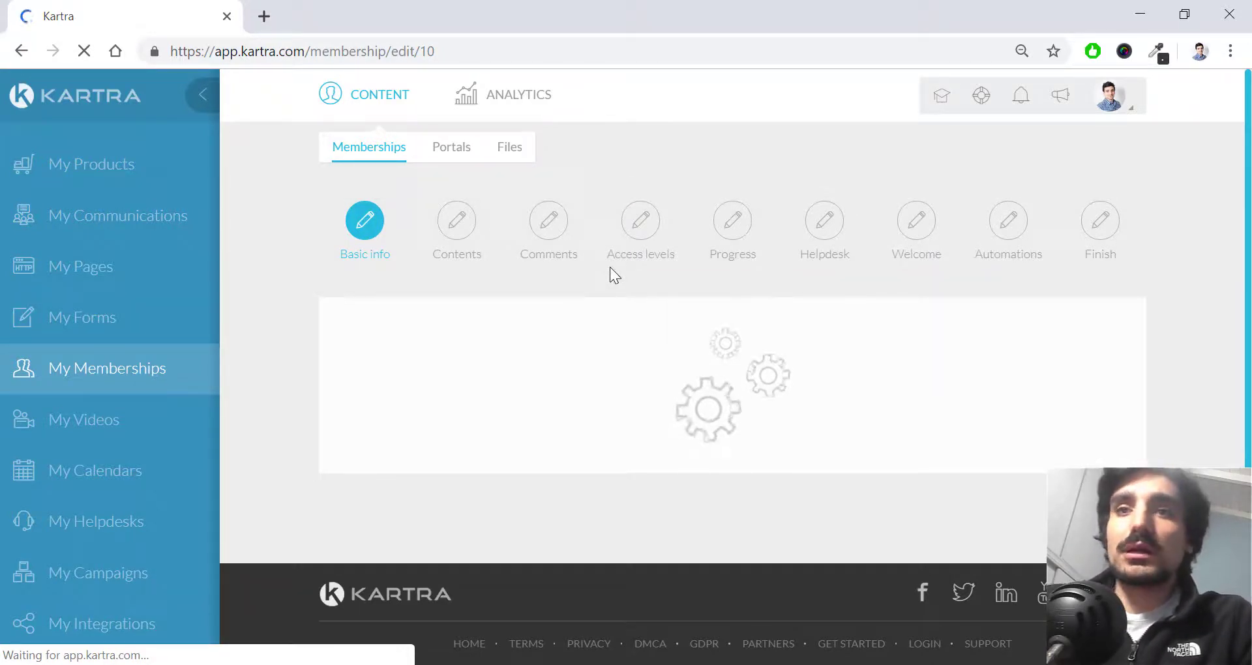
Replace the membership image with the "download" picture from the Desktop and set the membership description to "Course Description".
scroll(863, 317, down, 1)
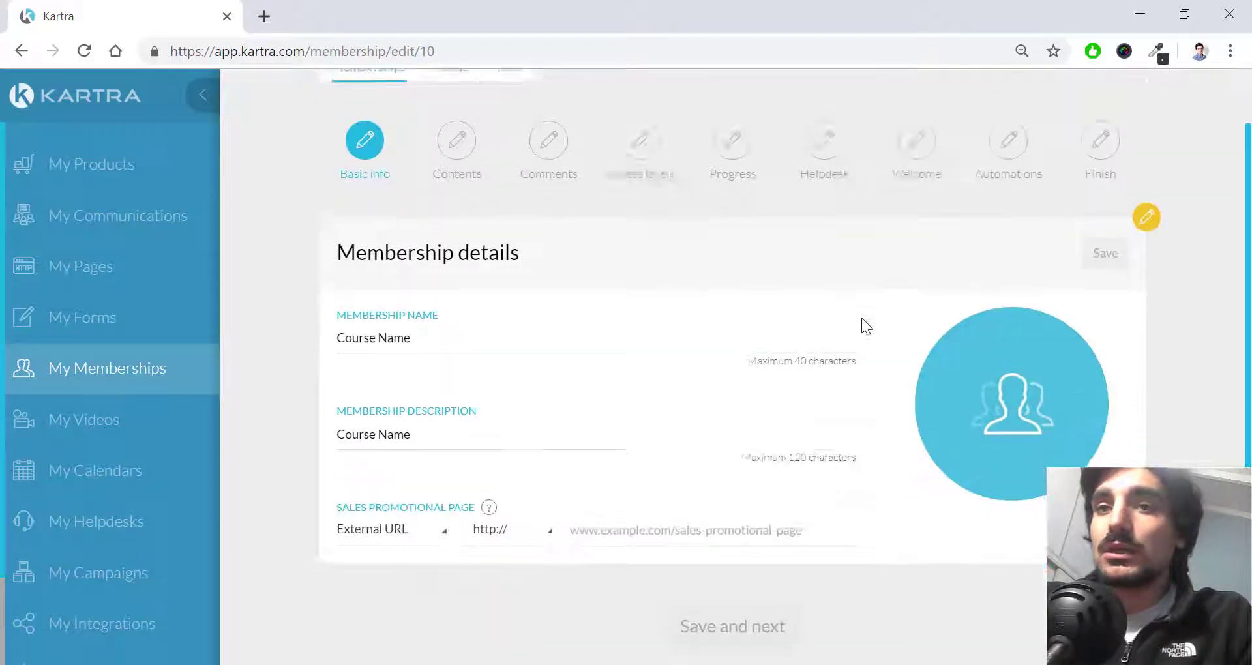
click(1010, 385)
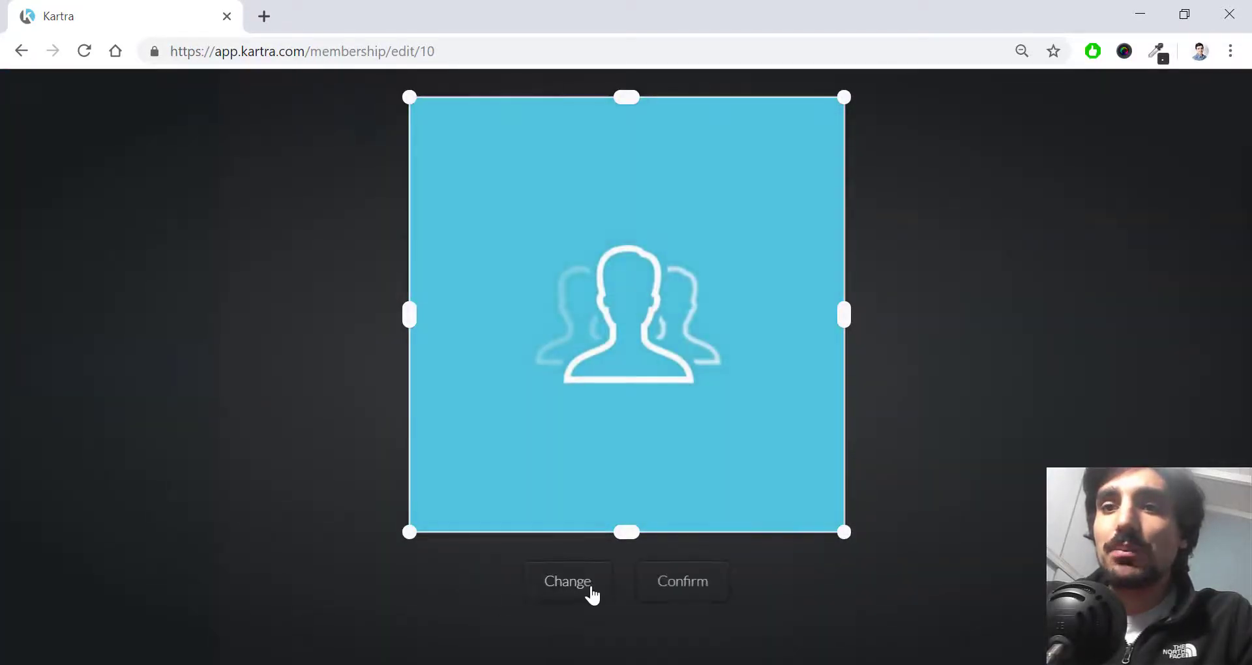
click(400, 167)
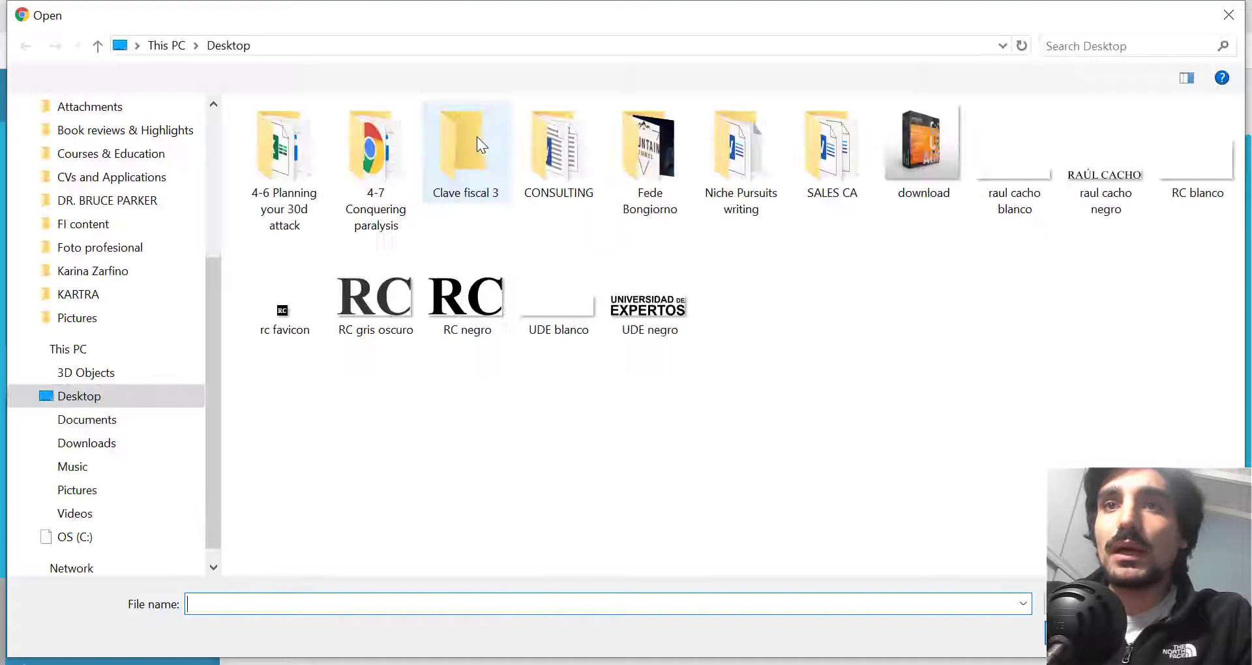
click(922, 150)
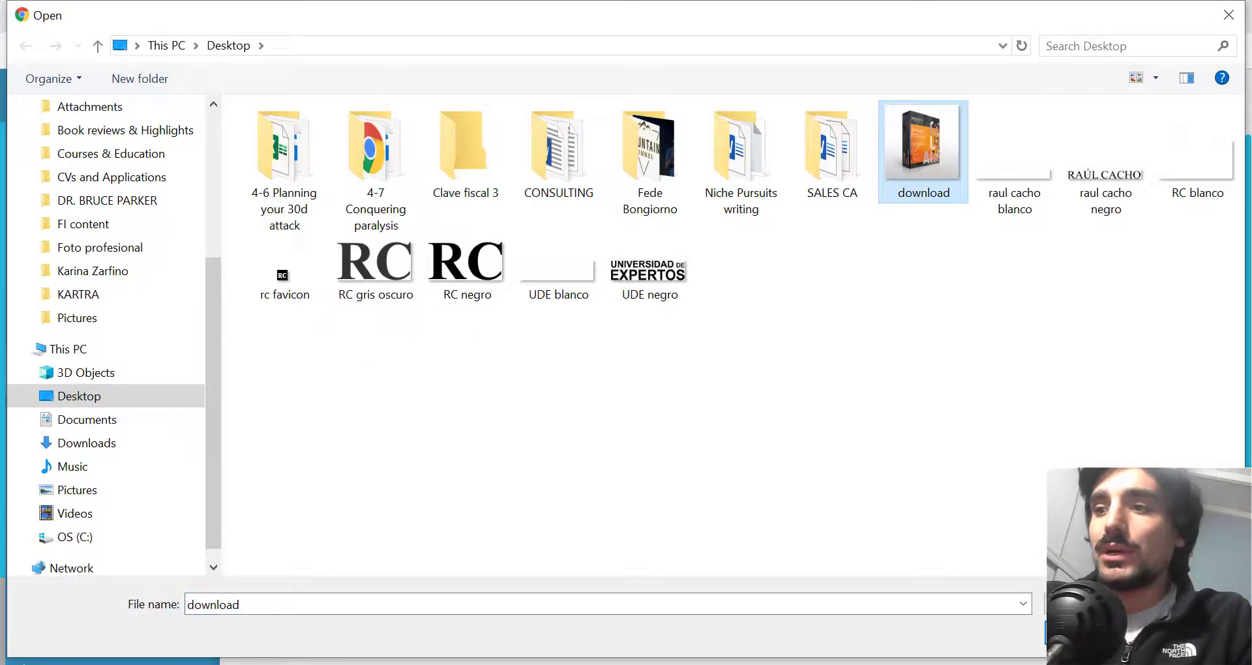
key(Return)
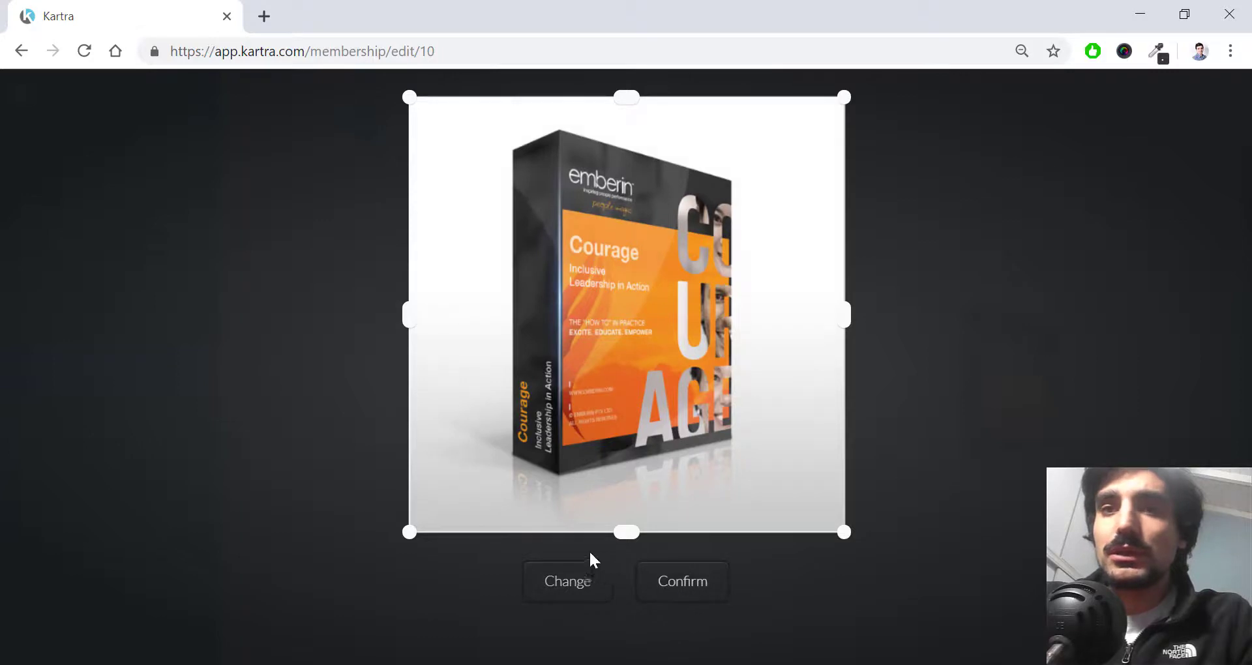
click(589, 549)
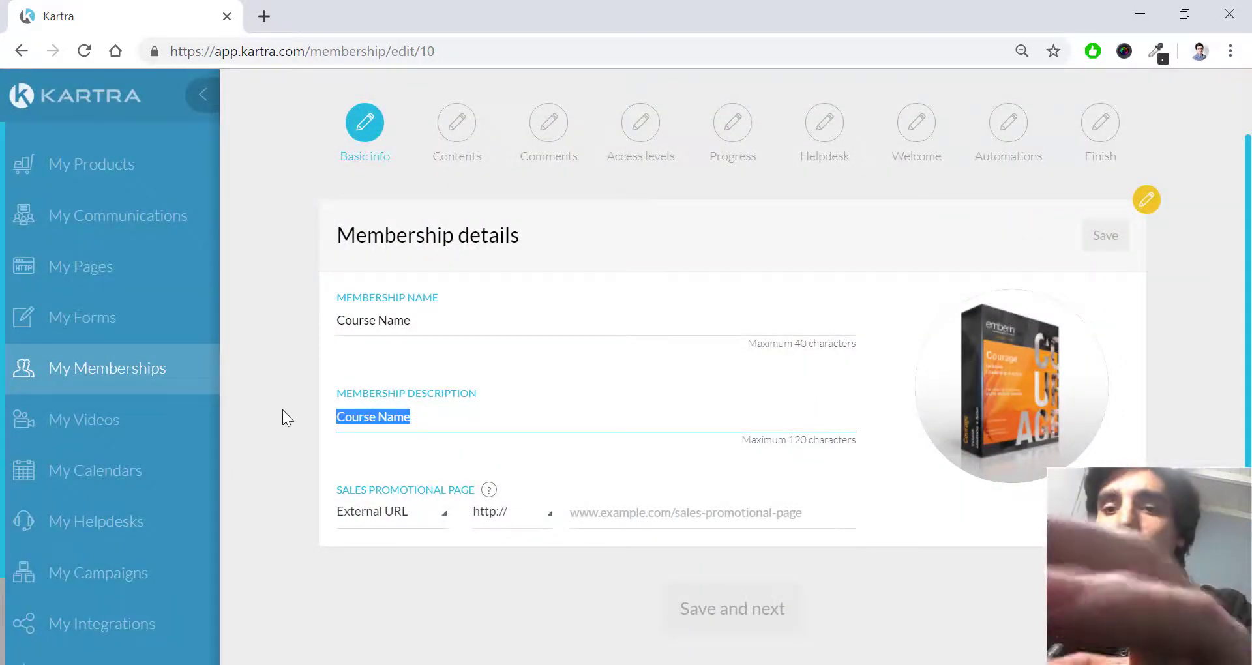
text(Course Description)
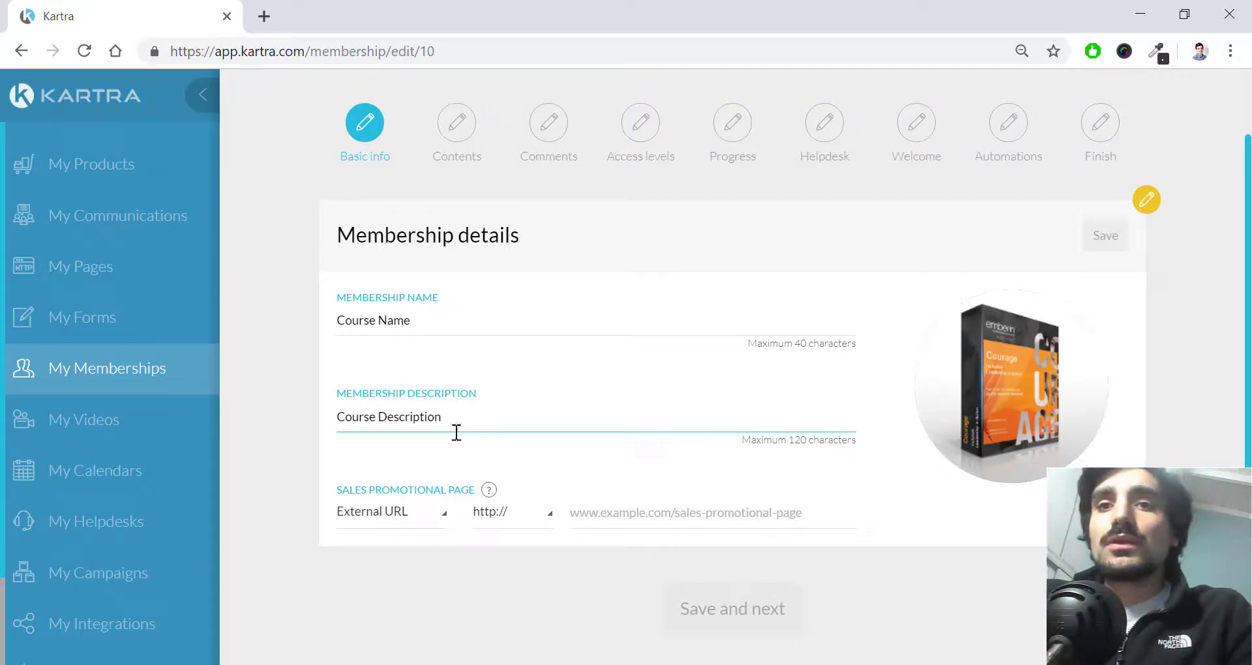
Set the sales promotional page to the Kartra page VSL, under "No category in particular".
click(413, 517)
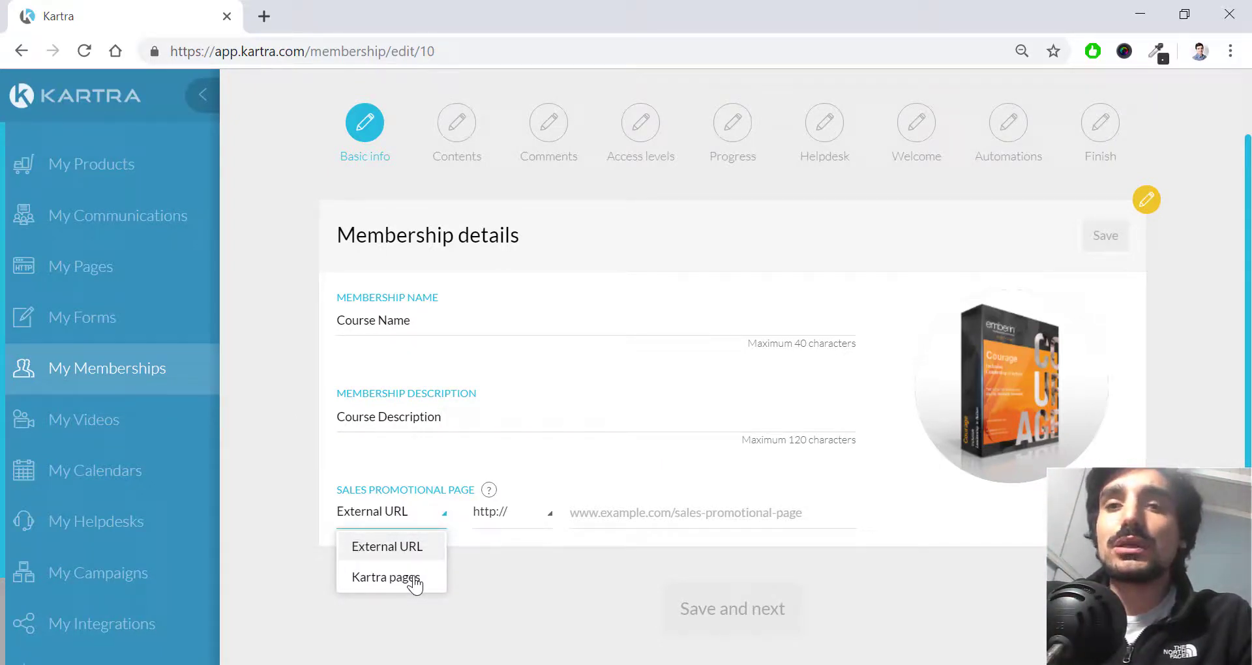
key(Down)
key(Return)
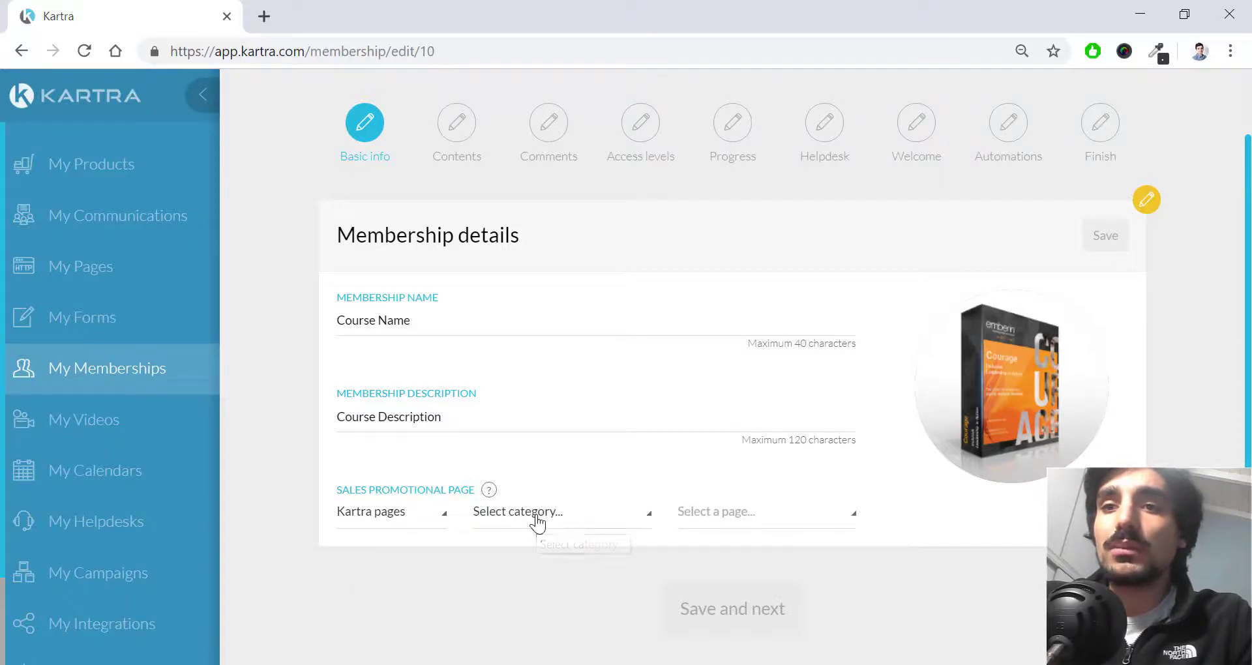
click(537, 521)
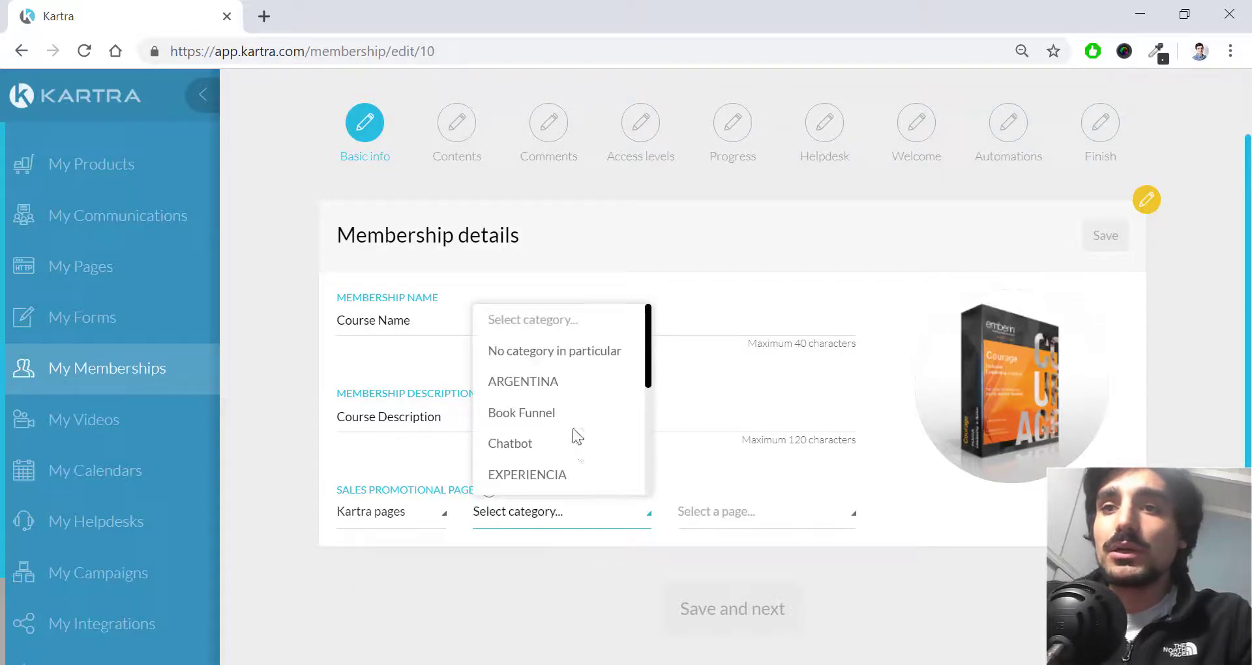
click(577, 351)
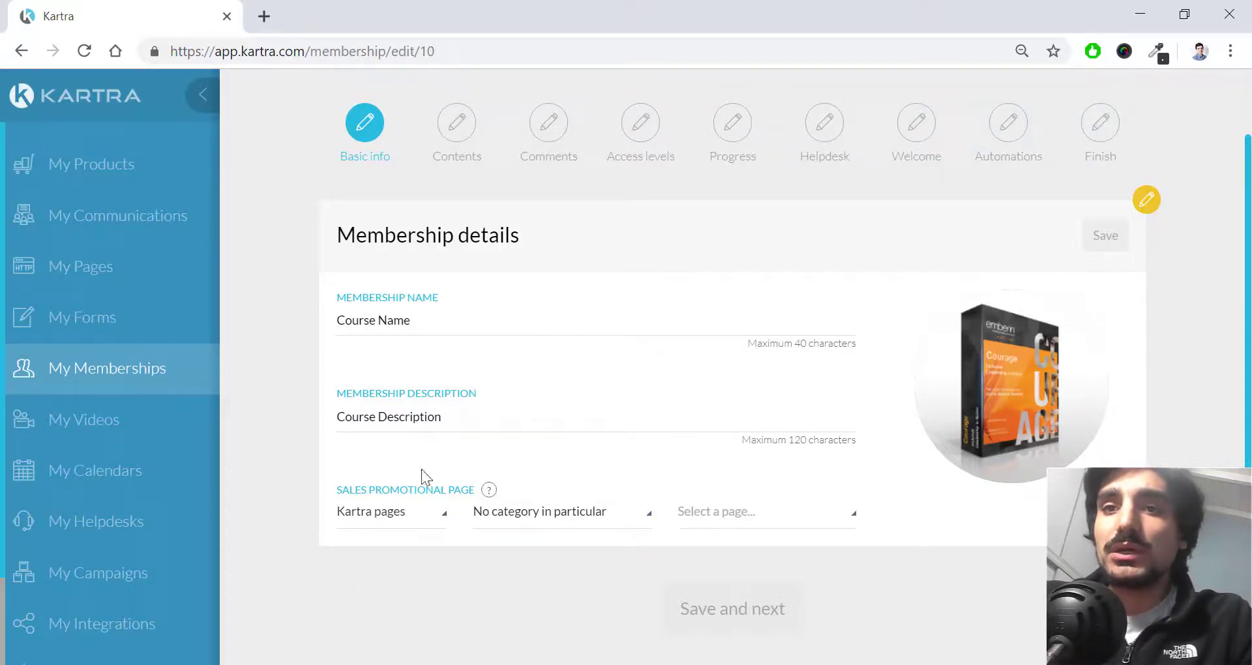
click(761, 514)
scroll(735, 309, down, 2)
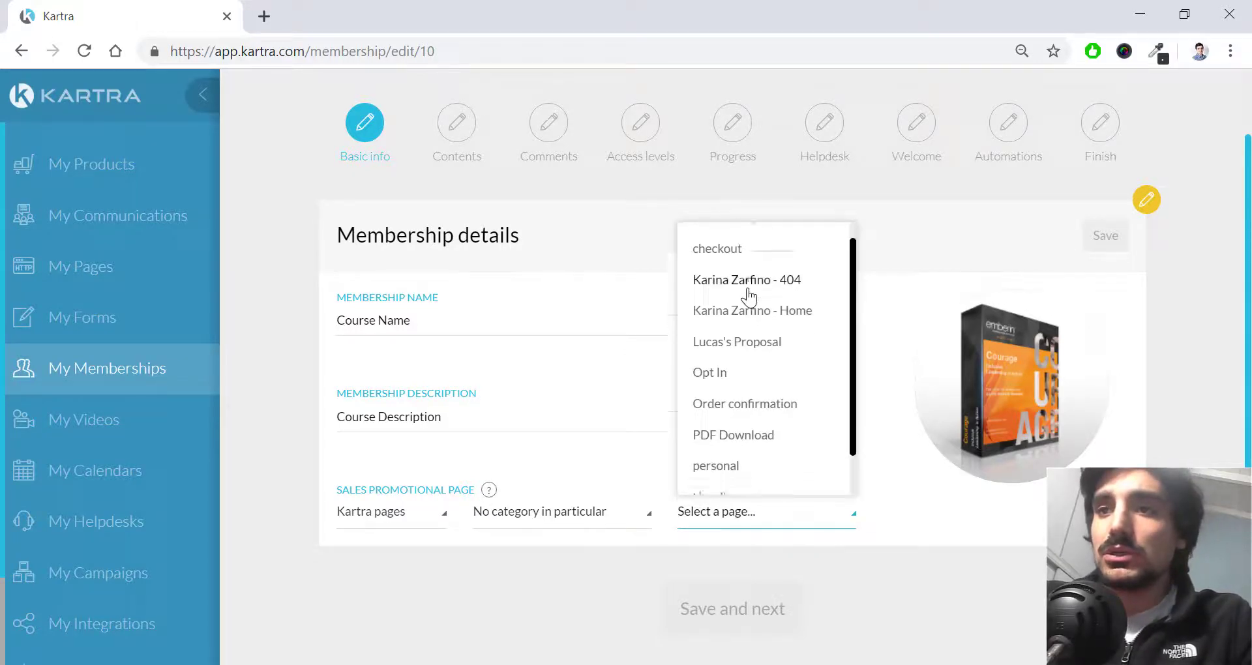
click(733, 486)
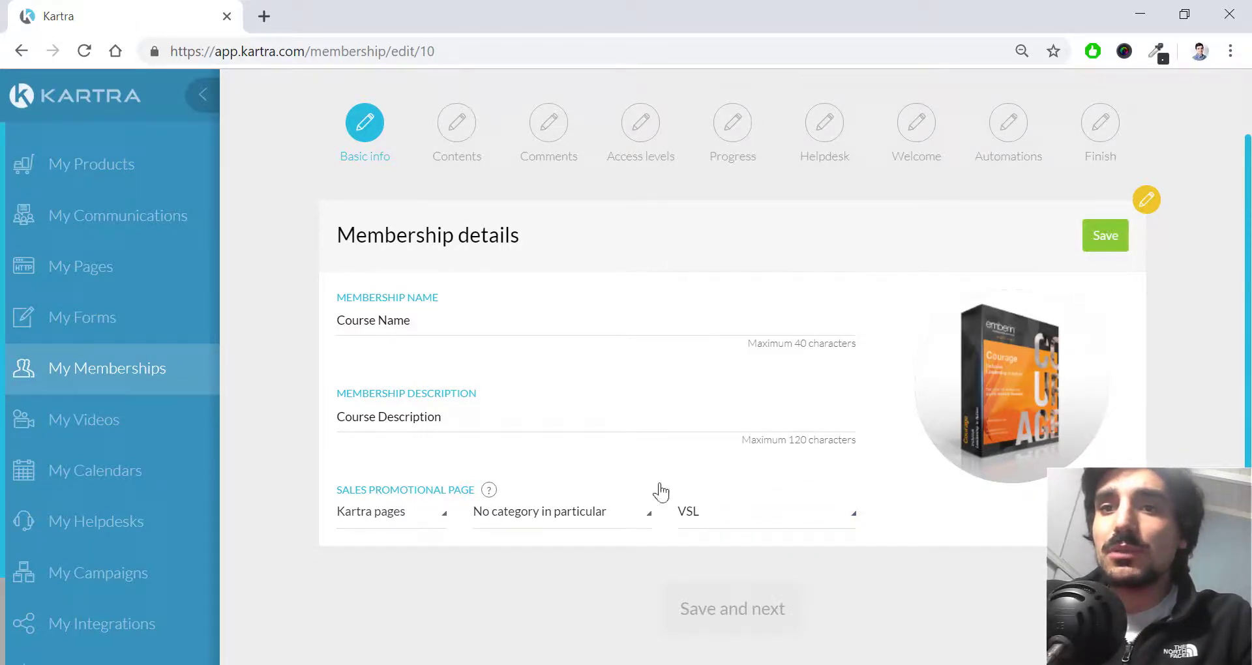
Save the membership details and open the builder for the content sections.
mouse_move(489, 490)
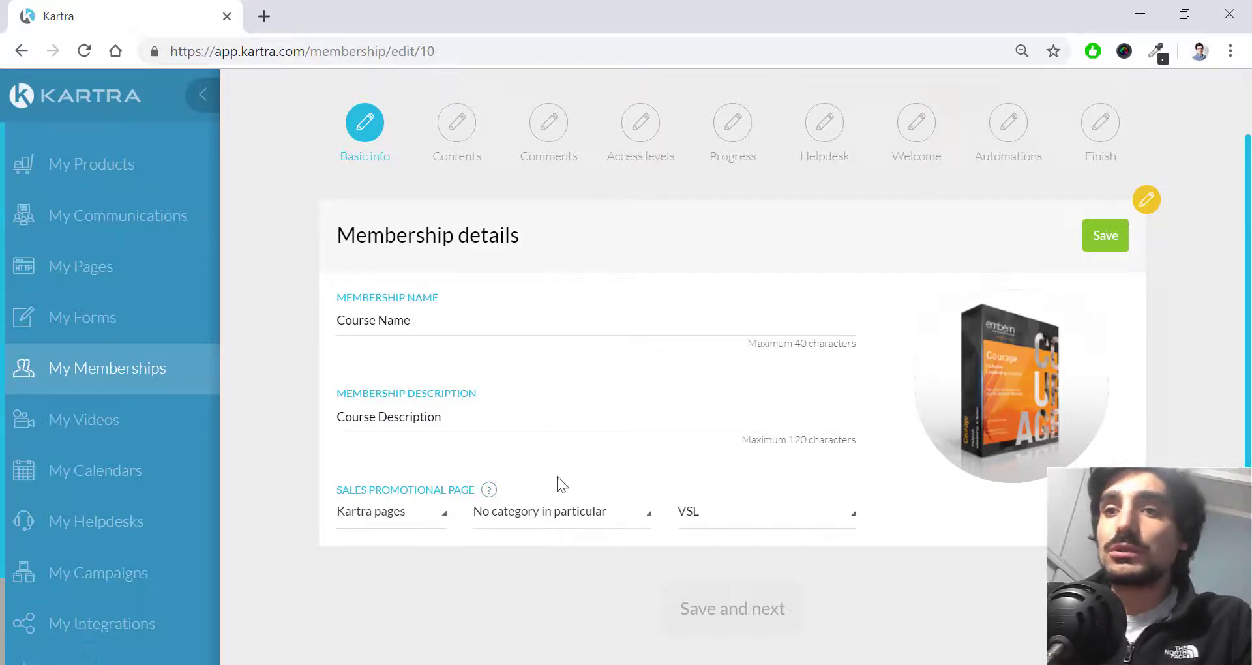
click(1097, 244)
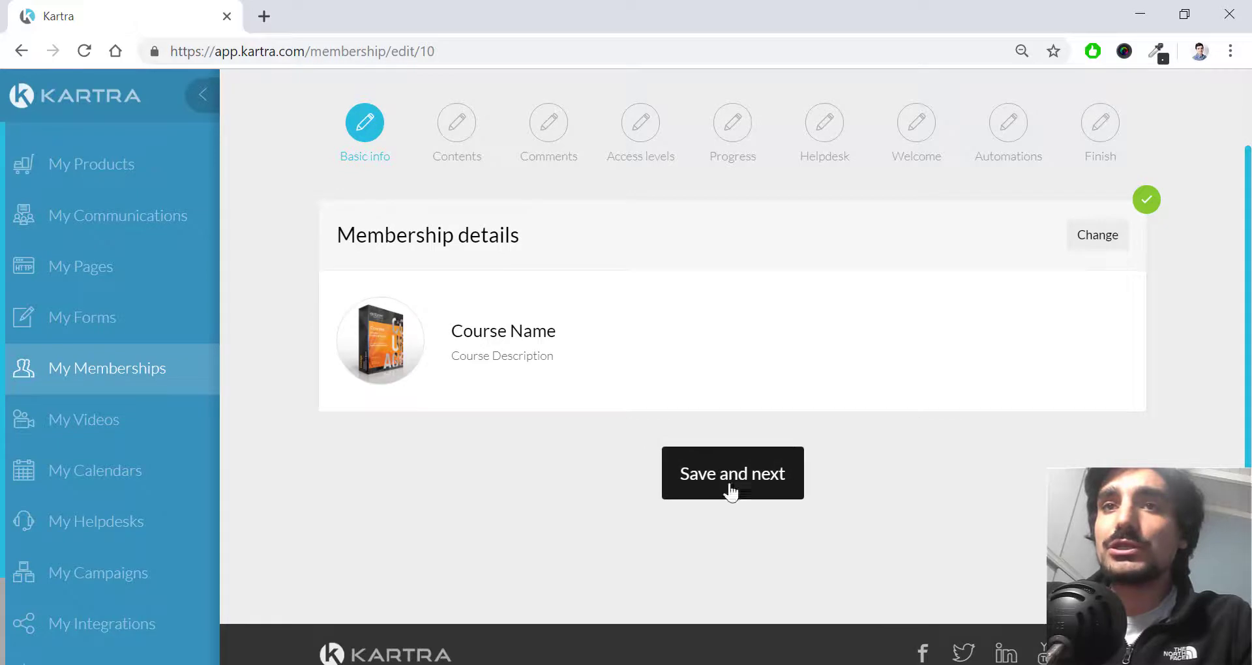
scroll(732, 493, up, 2)
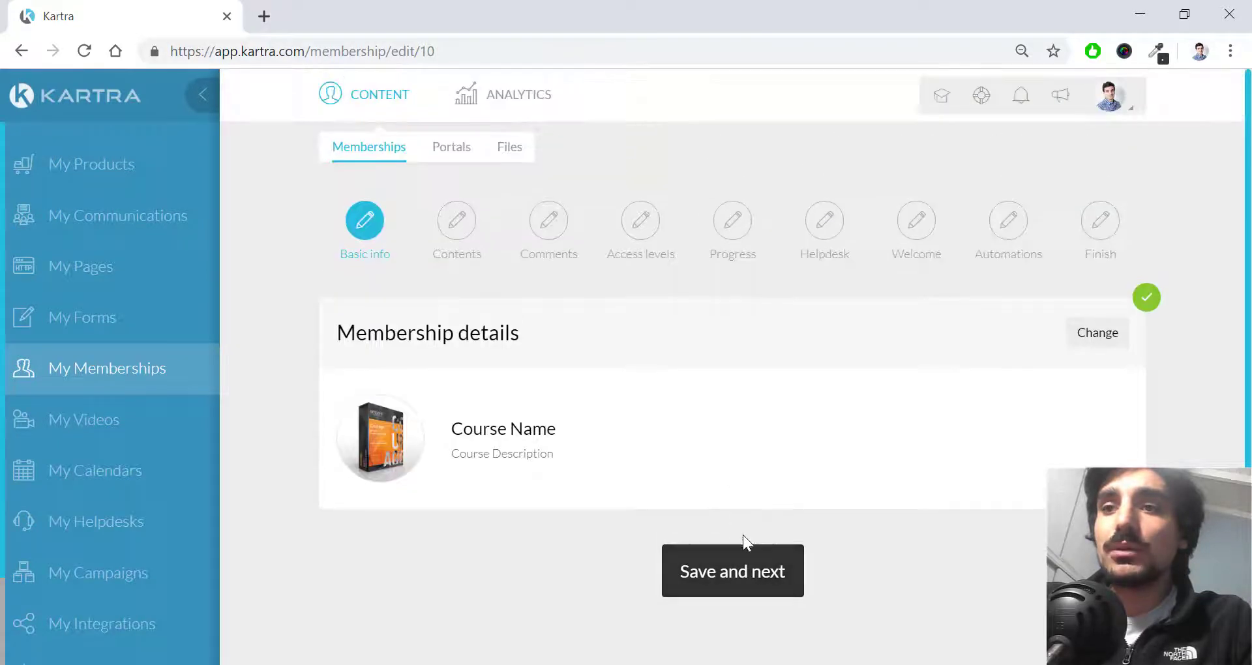
click(776, 584)
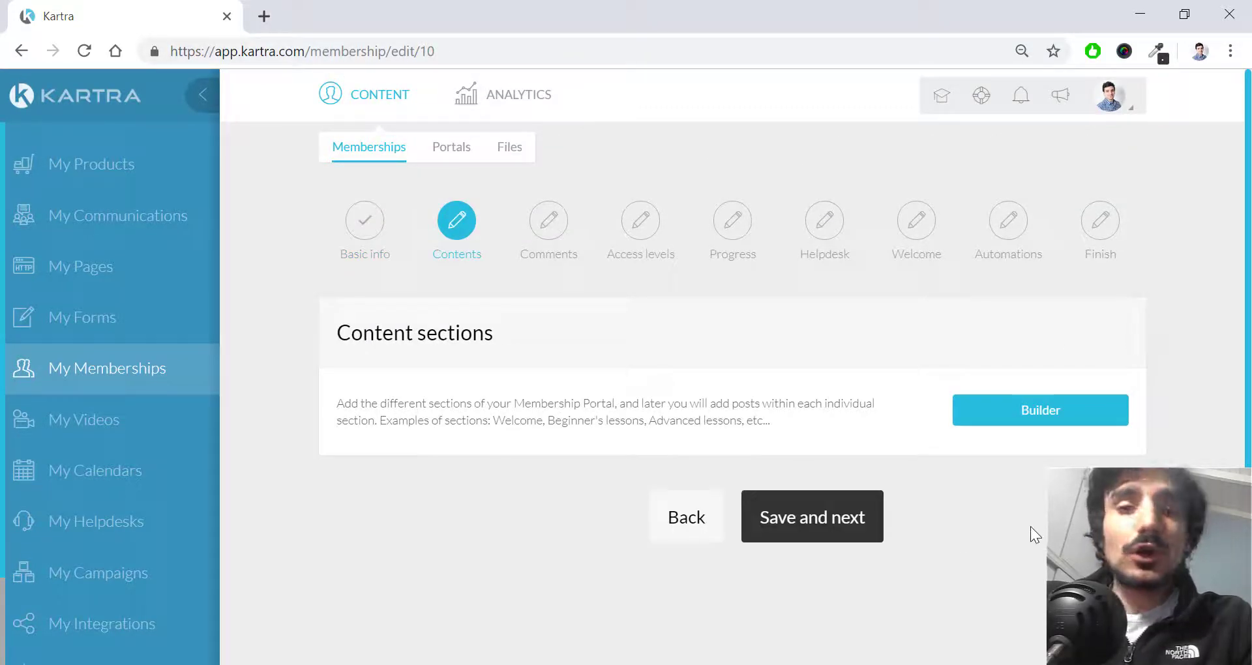
click(1070, 425)
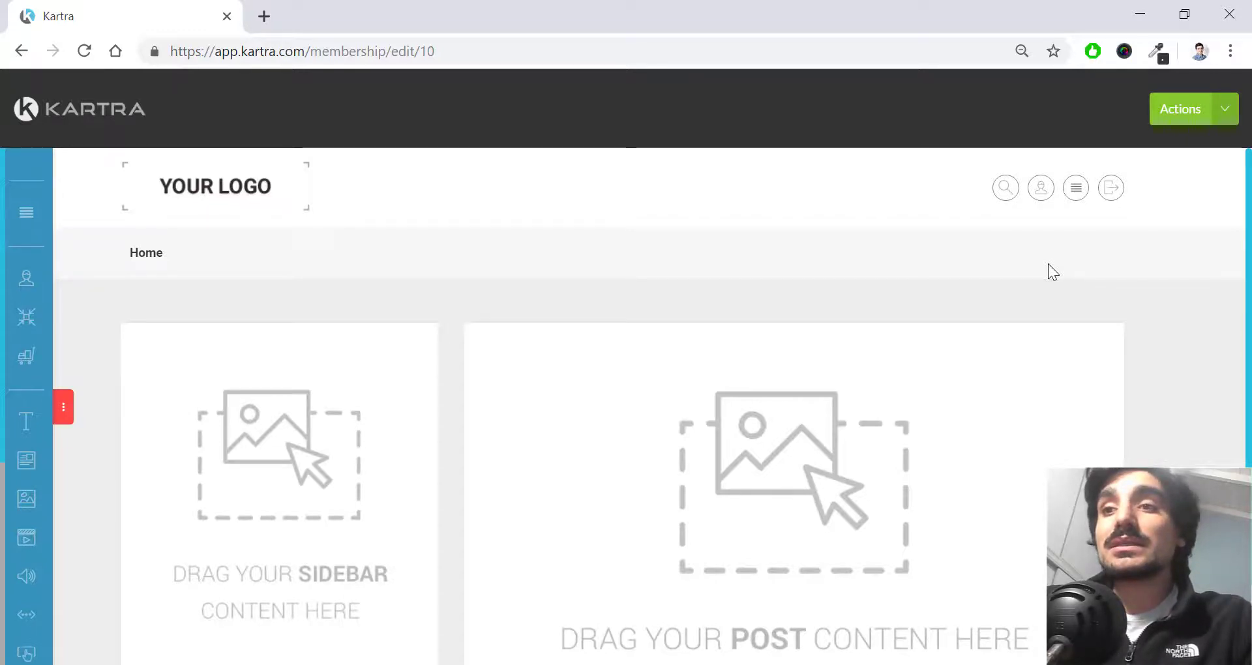
scroll(820, 279, down, 2)
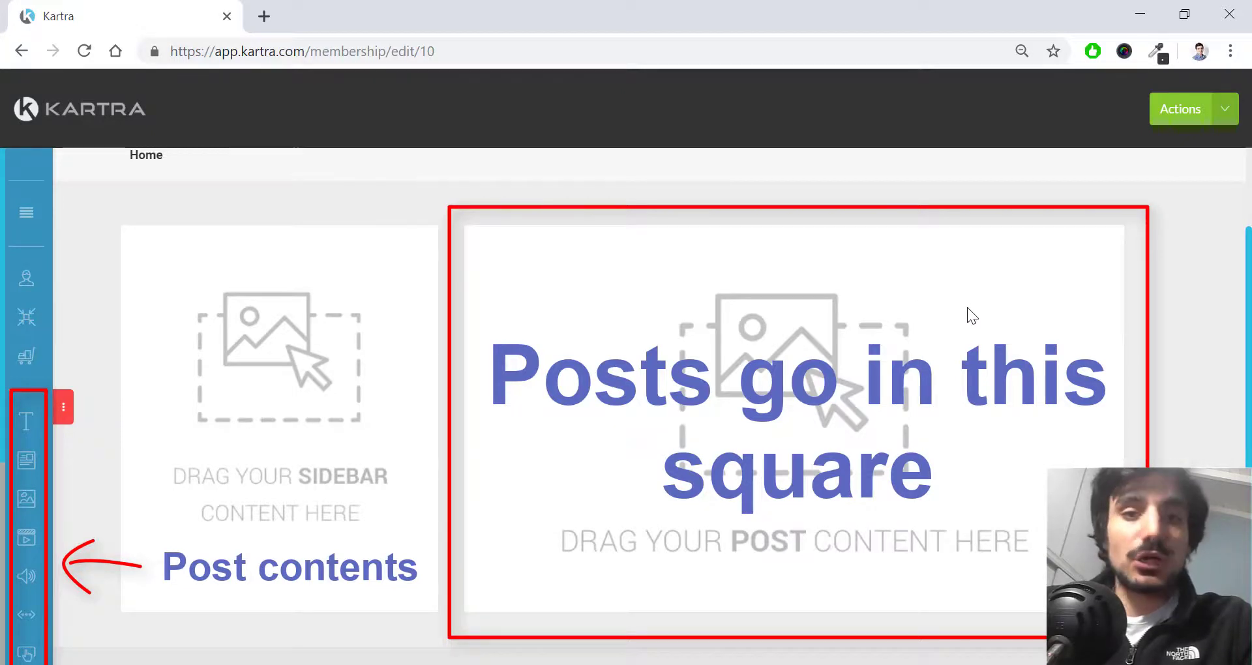
scroll(1132, 315, up, 2)
scroll(232, 240, down, 2)
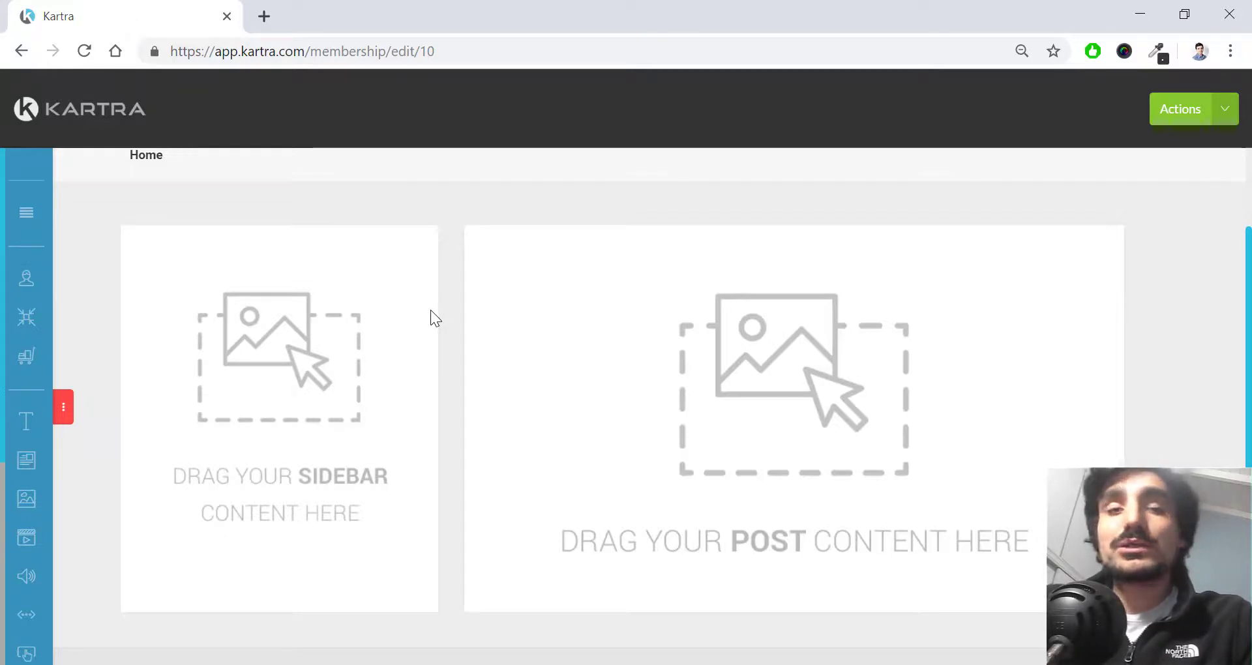
scroll(190, 312, up, 2)
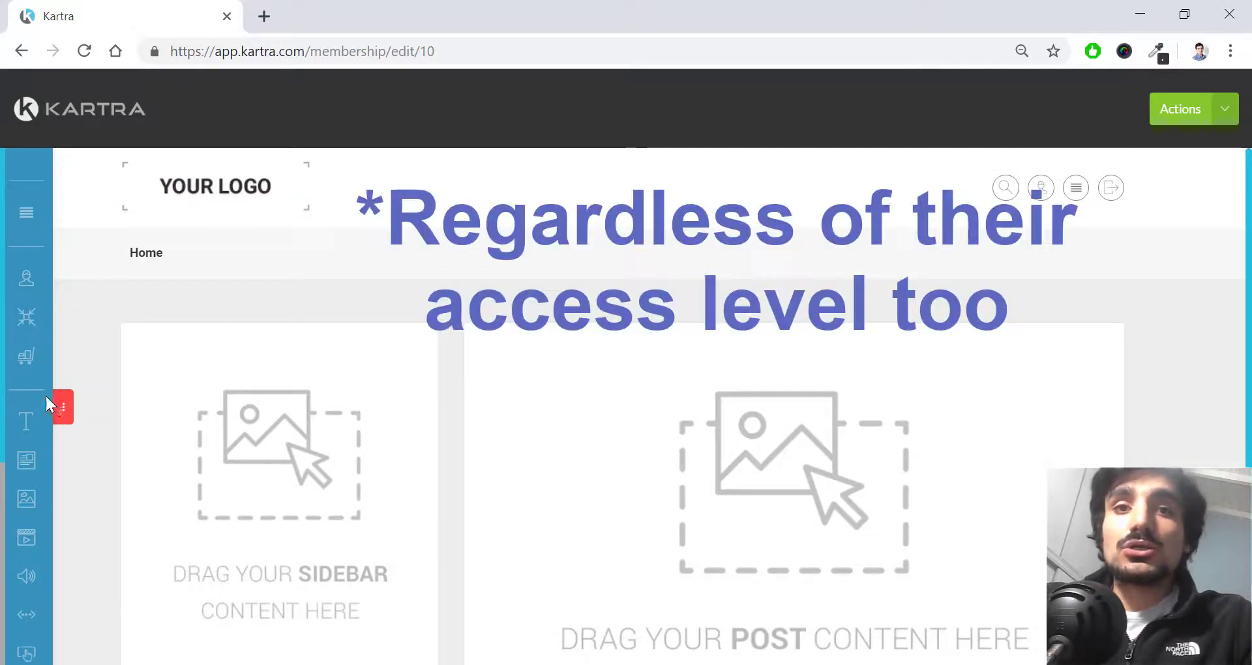
mouse_move(45, 394)
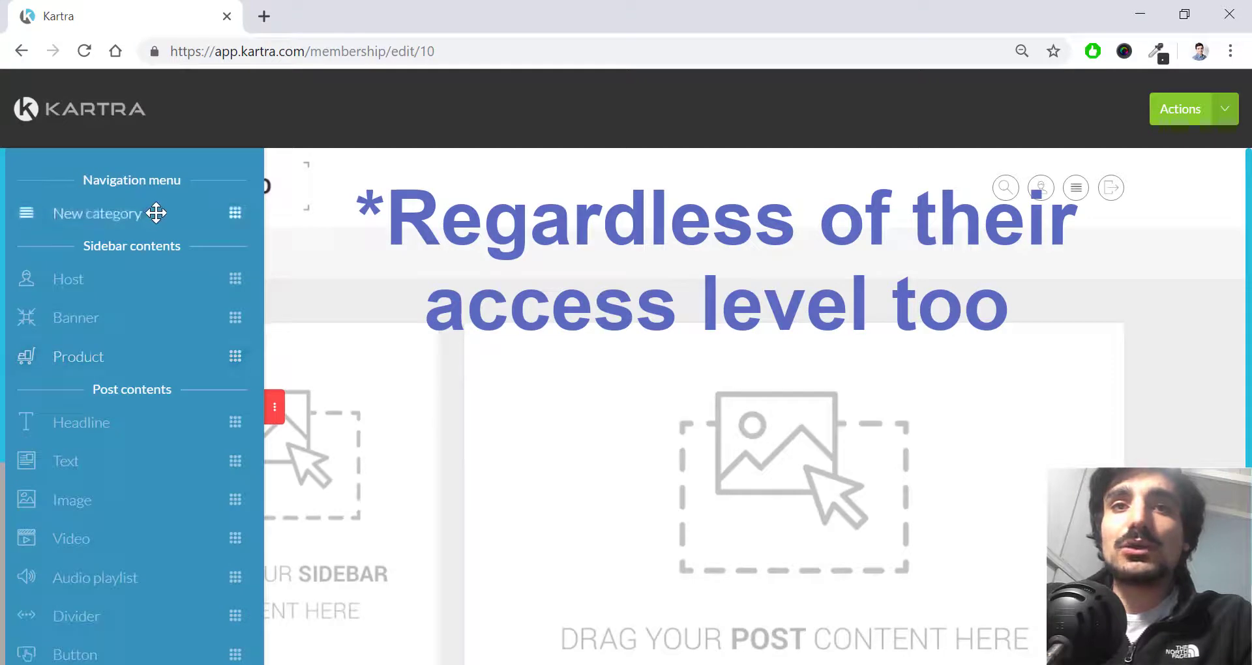
drag(133, 213, 443, 259)
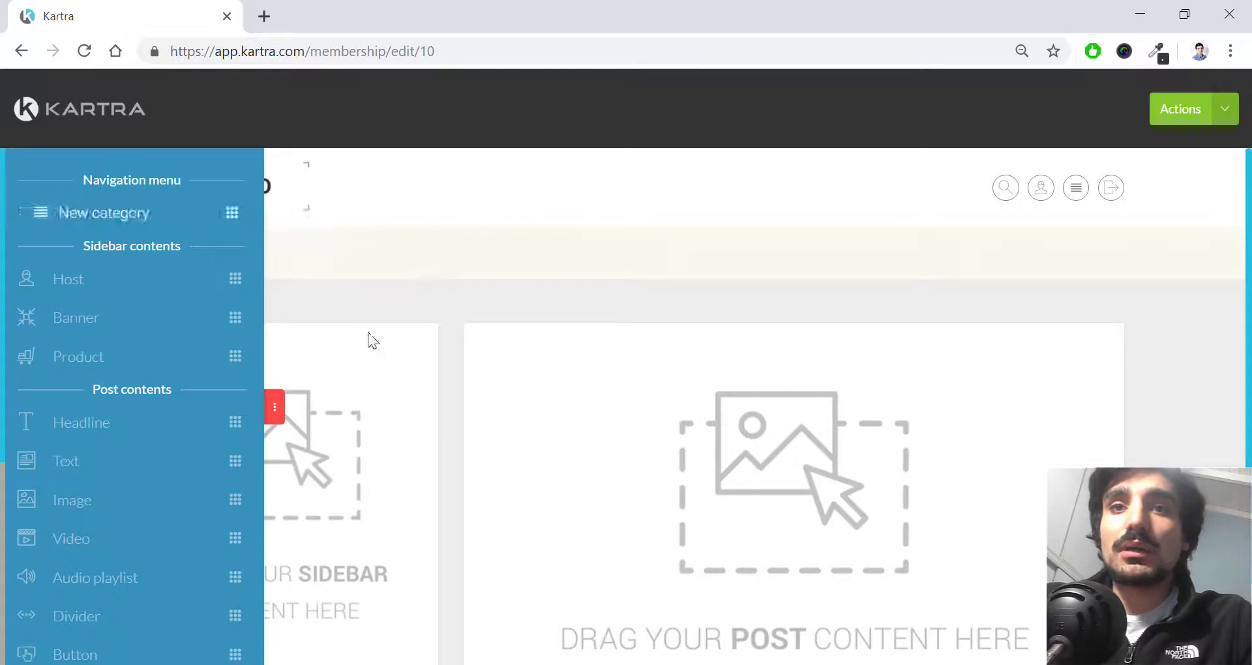
click(285, 408)
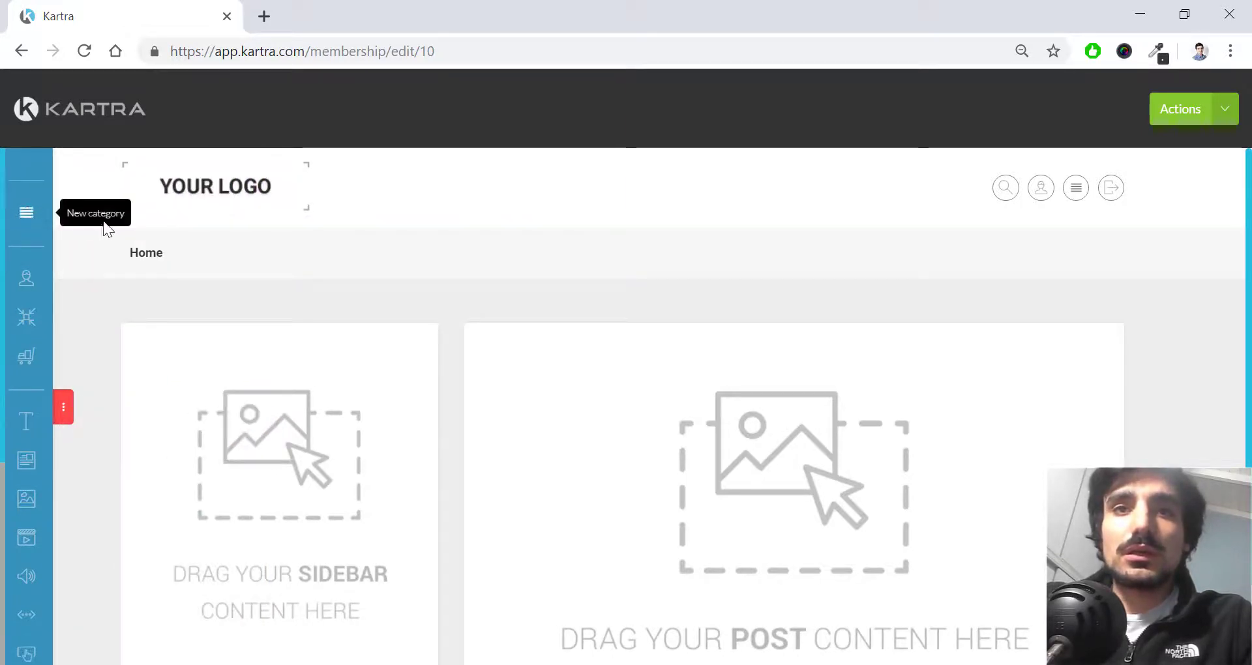
drag(26, 212, 312, 293)
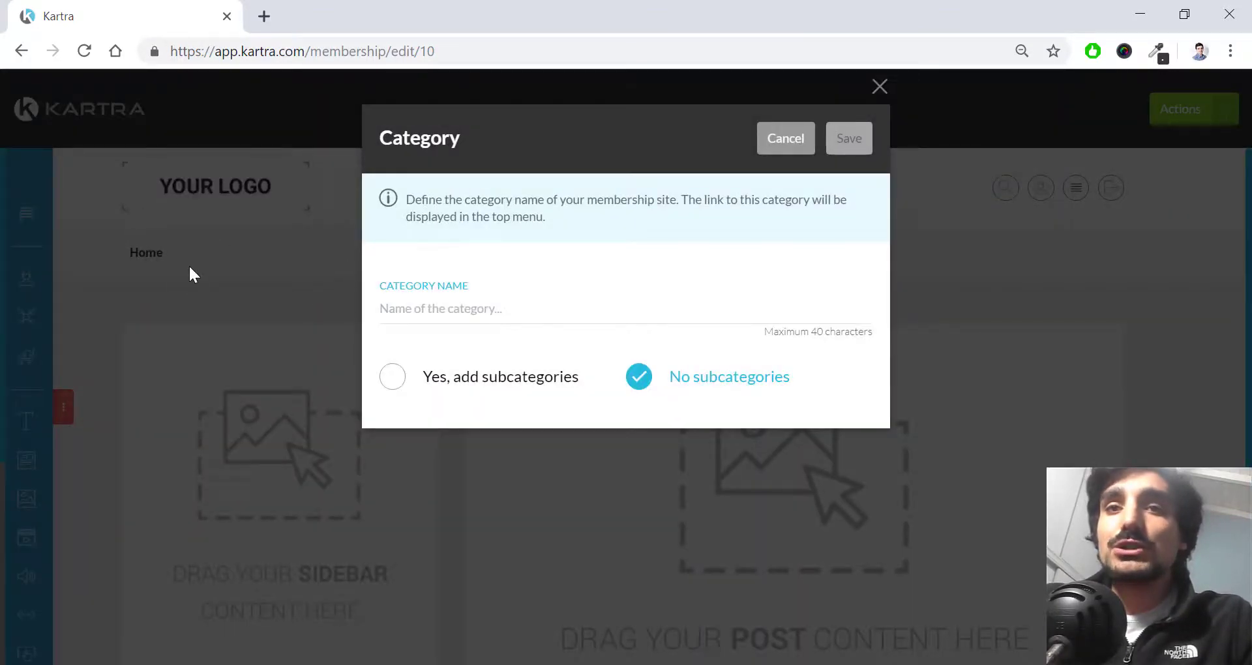
click(785, 138)
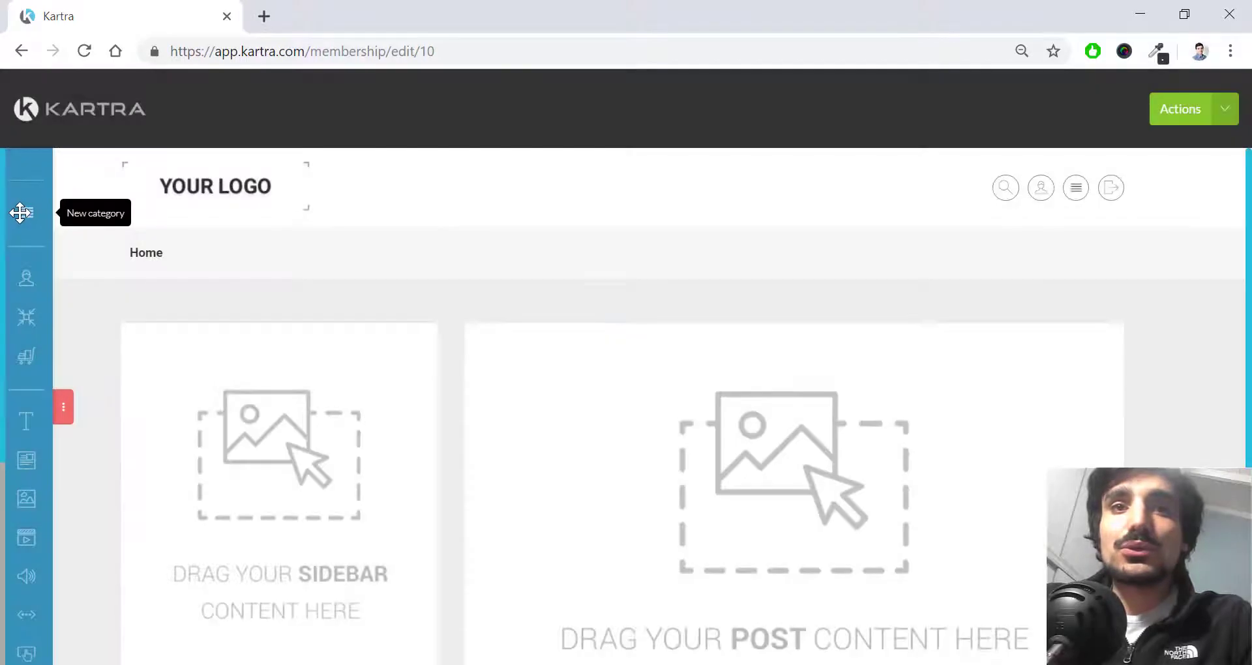
Add a category named "Week 1" without subcategories to the membership's navigation menu.
drag(26, 213, 194, 258)
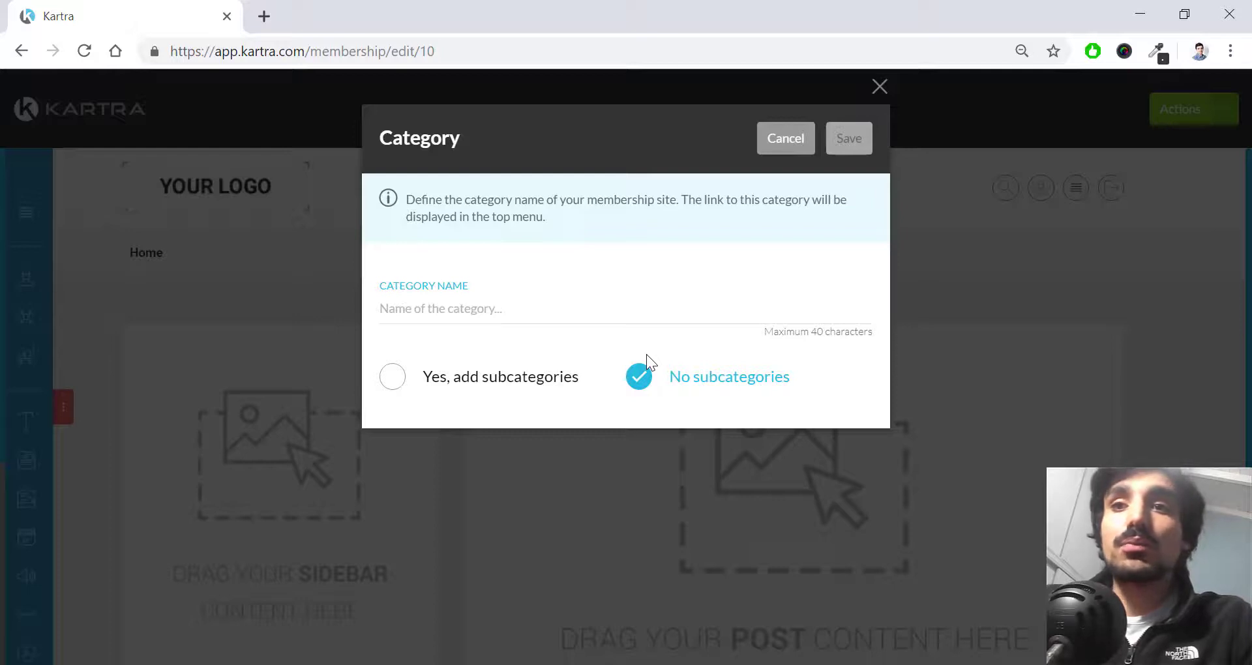
click(603, 314)
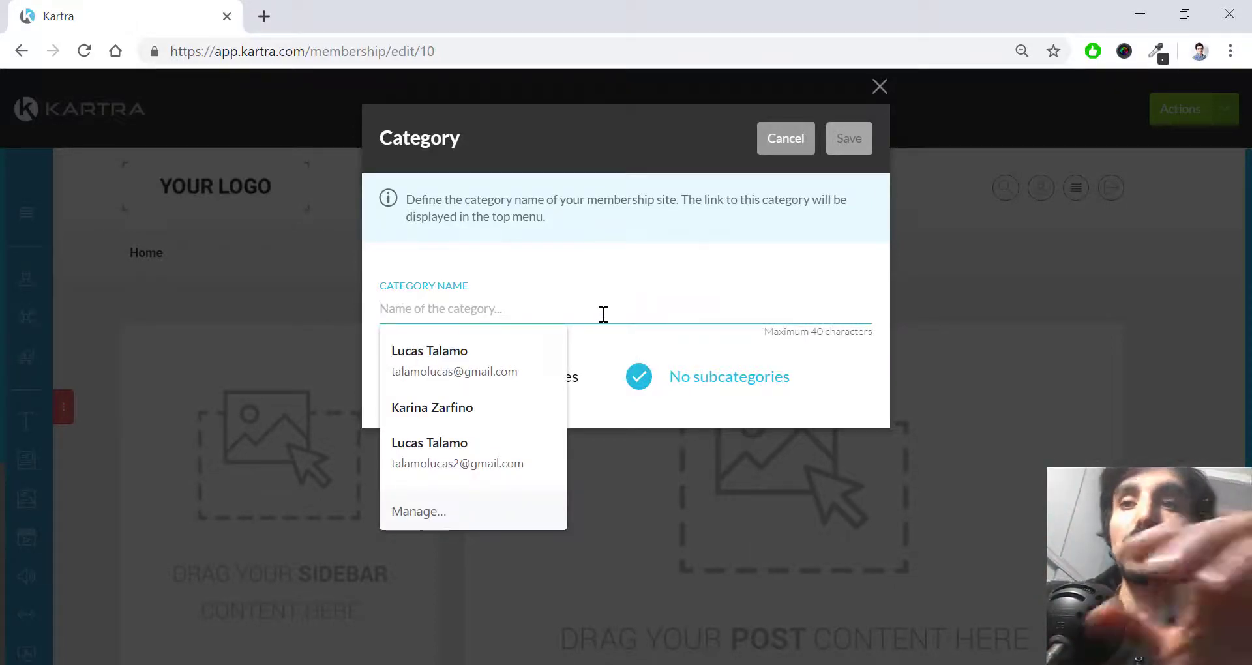
text(Week 1)
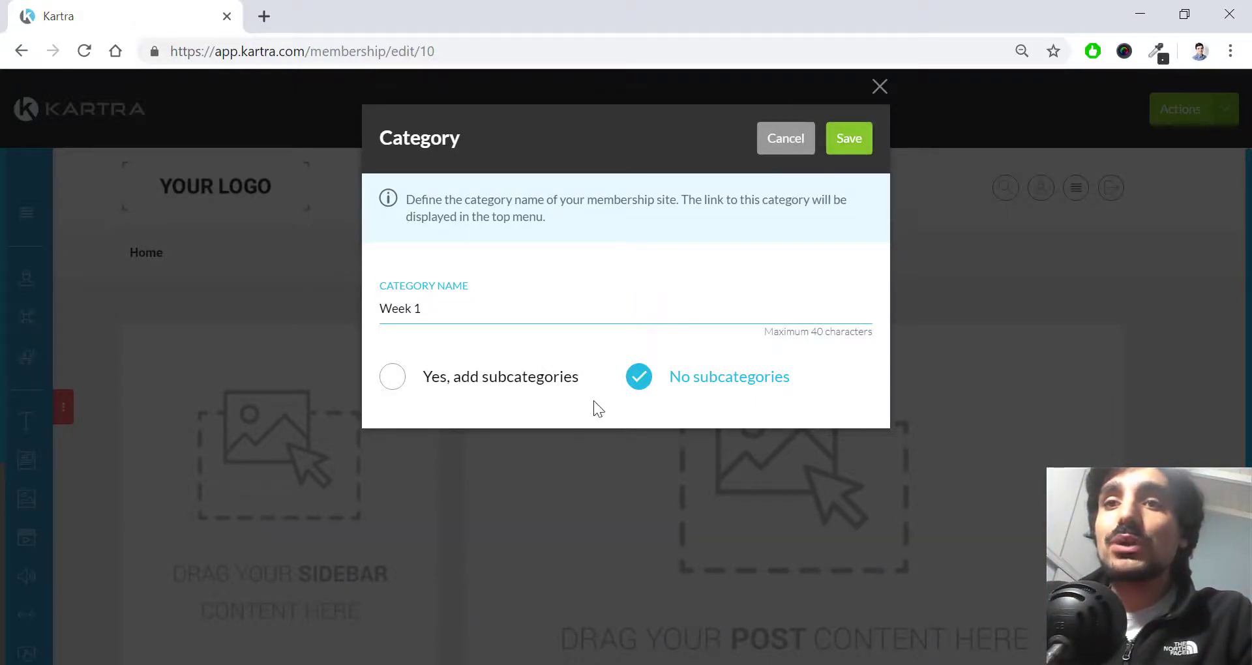
click(849, 138)
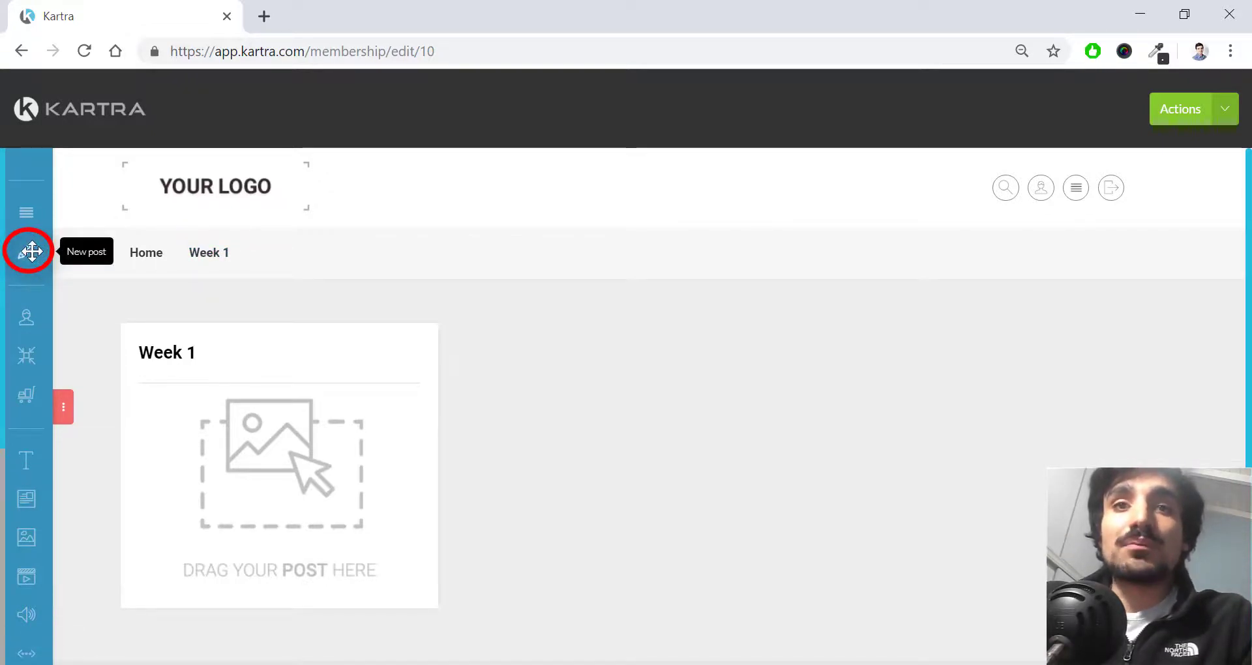
Add a post named "Week 1 Post 1" with the description "Post 1 Description" to the Week 1 category.
mouse_move(31, 251)
mouse_down()
mouse_move(103, 271)
mouse_move(249, 422)
mouse_move(215, 420)
mouse_up()
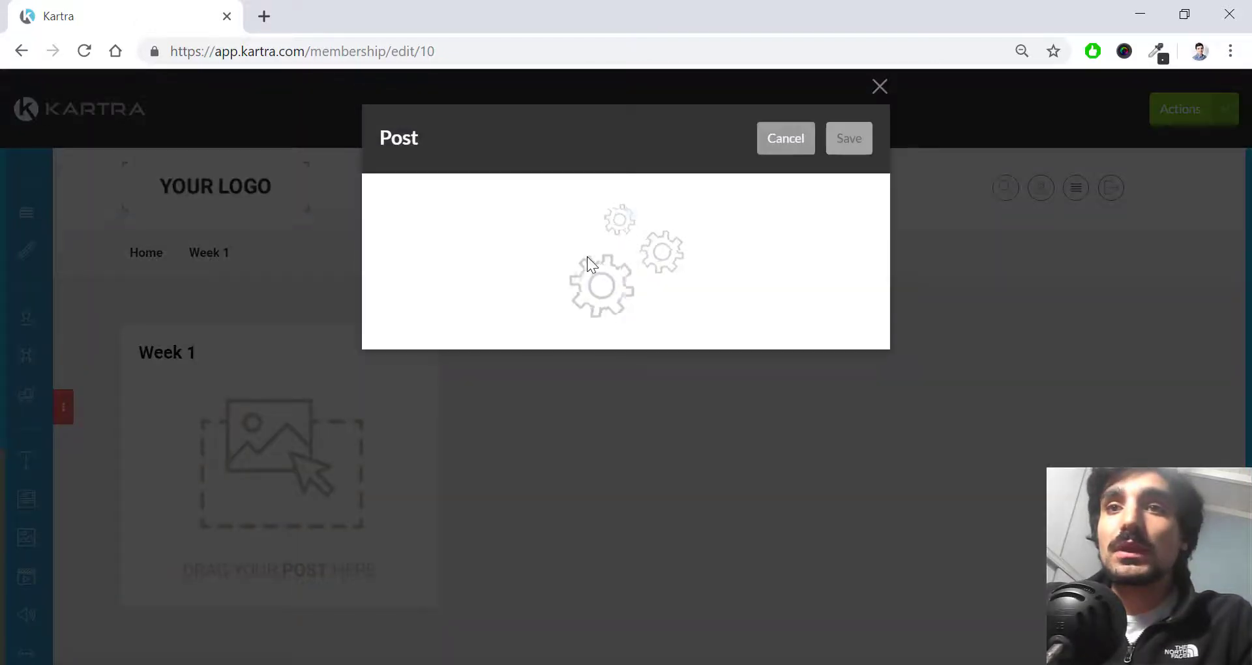
click(583, 310)
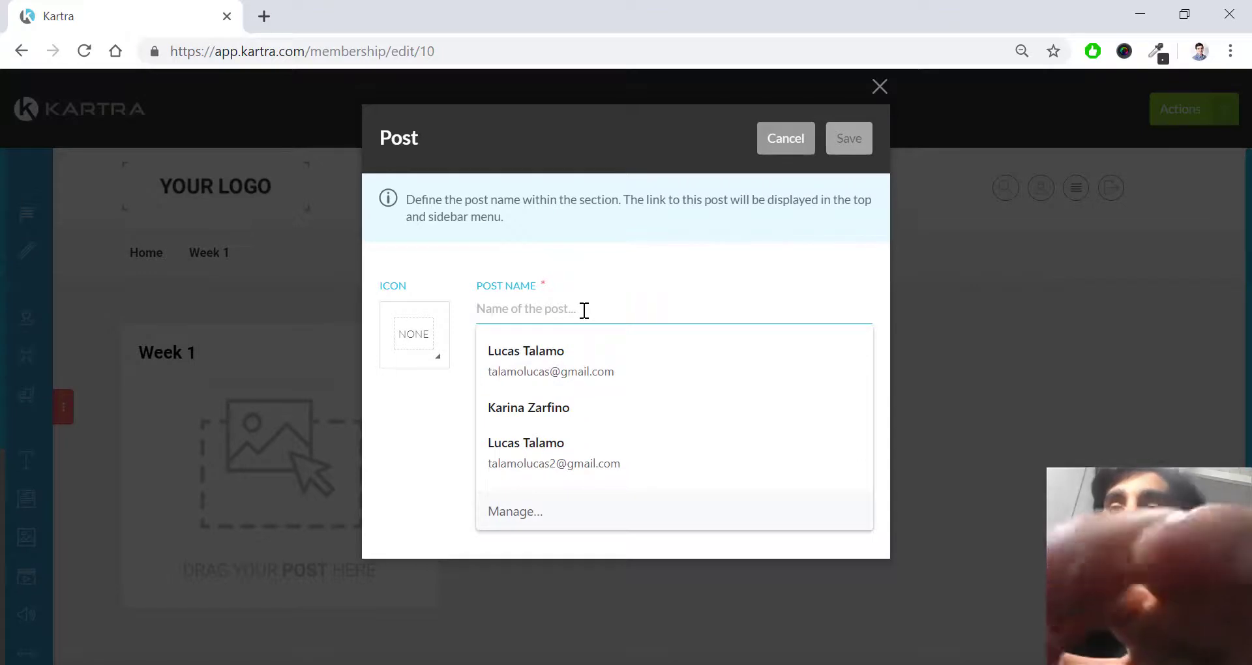
text(Week 1 Post 1)
click(578, 399)
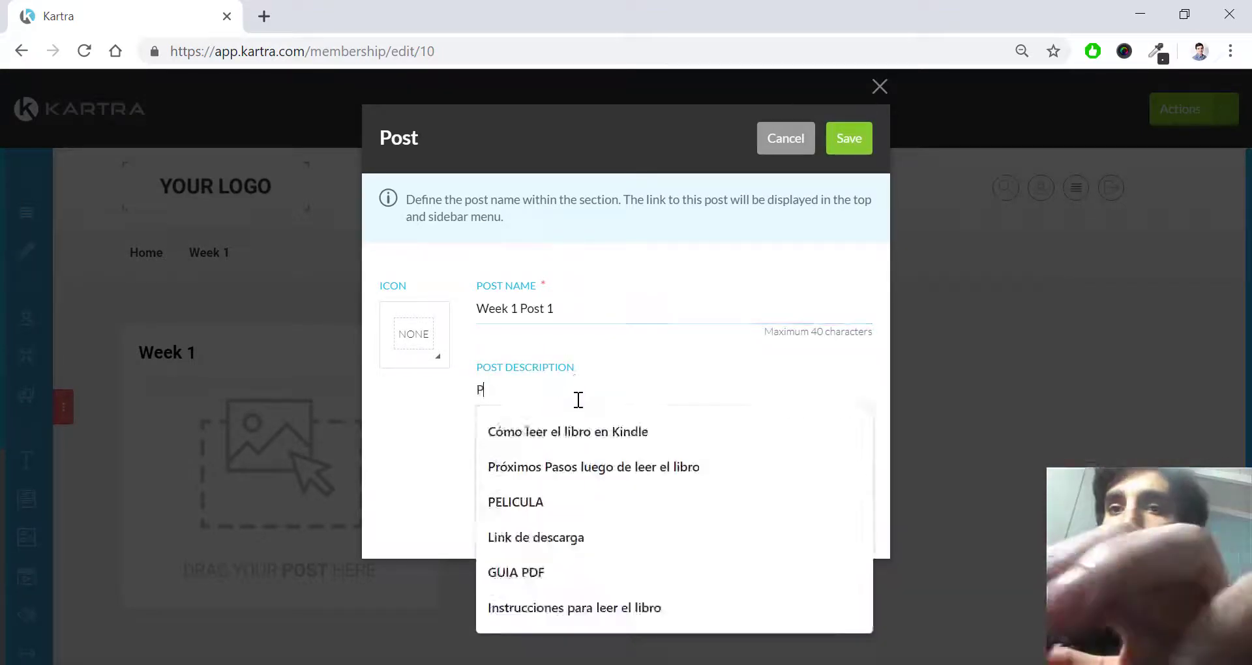
text(Post 1 Description)
click(415, 334)
click(410, 454)
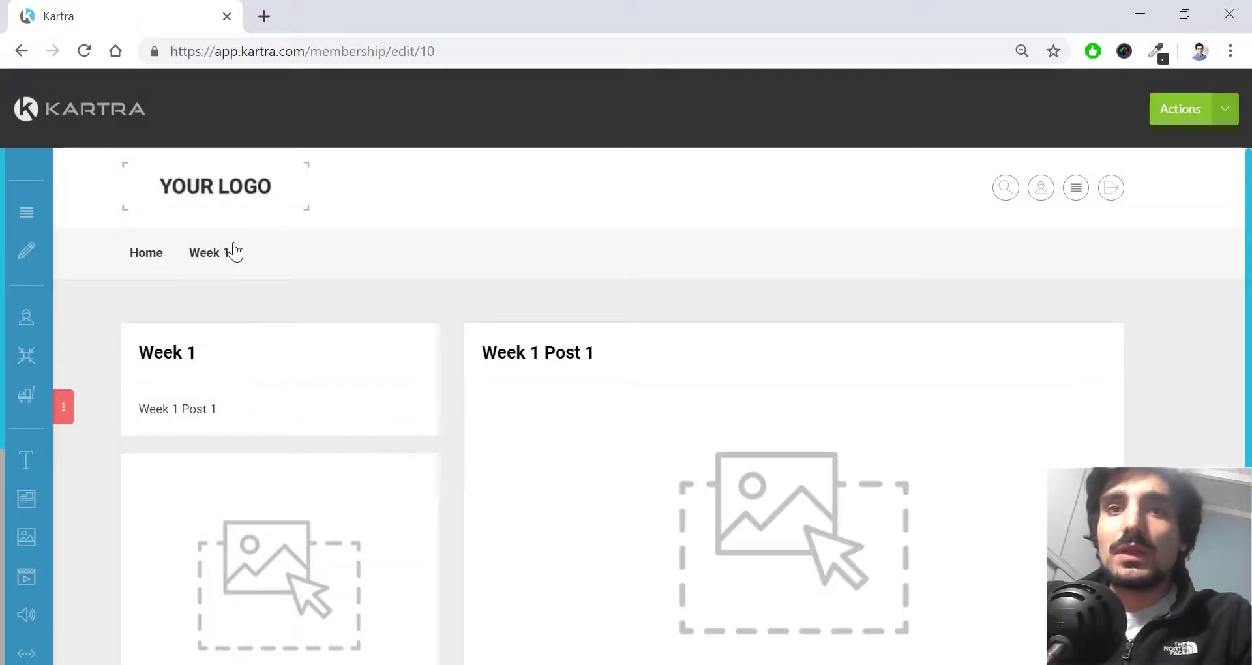
mouse_move(230, 255)
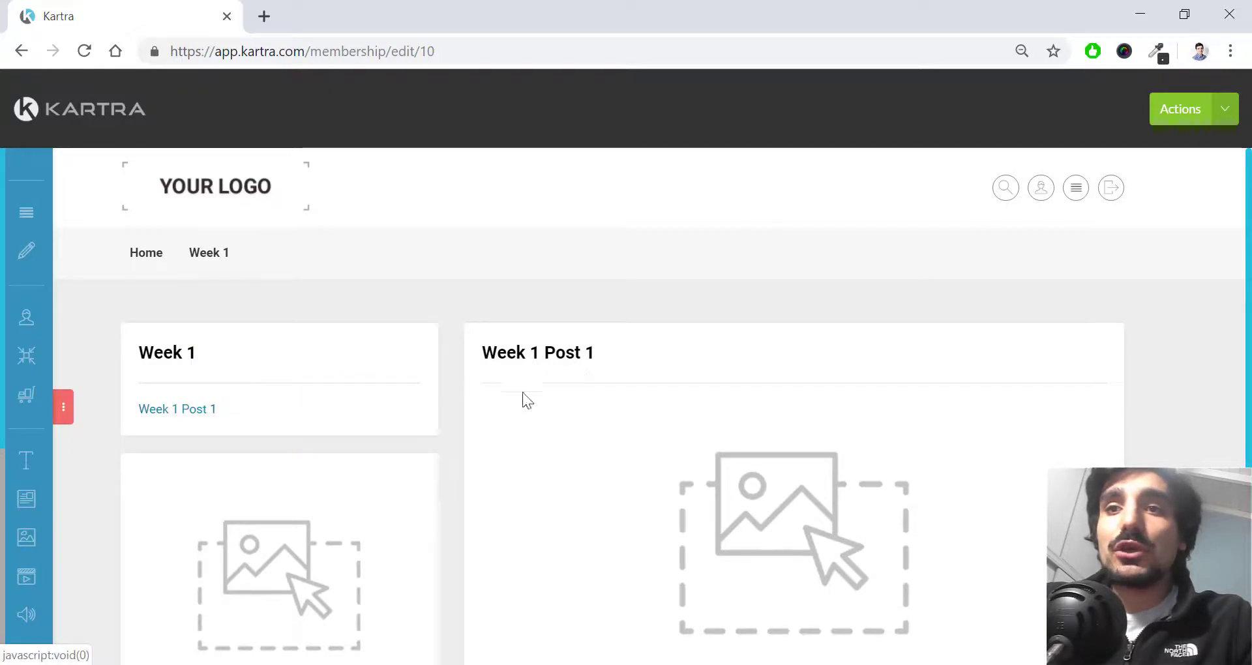
Add a Headline to Week 1 Post 1 and place a Remember box below it.
mouse_move(84, 461)
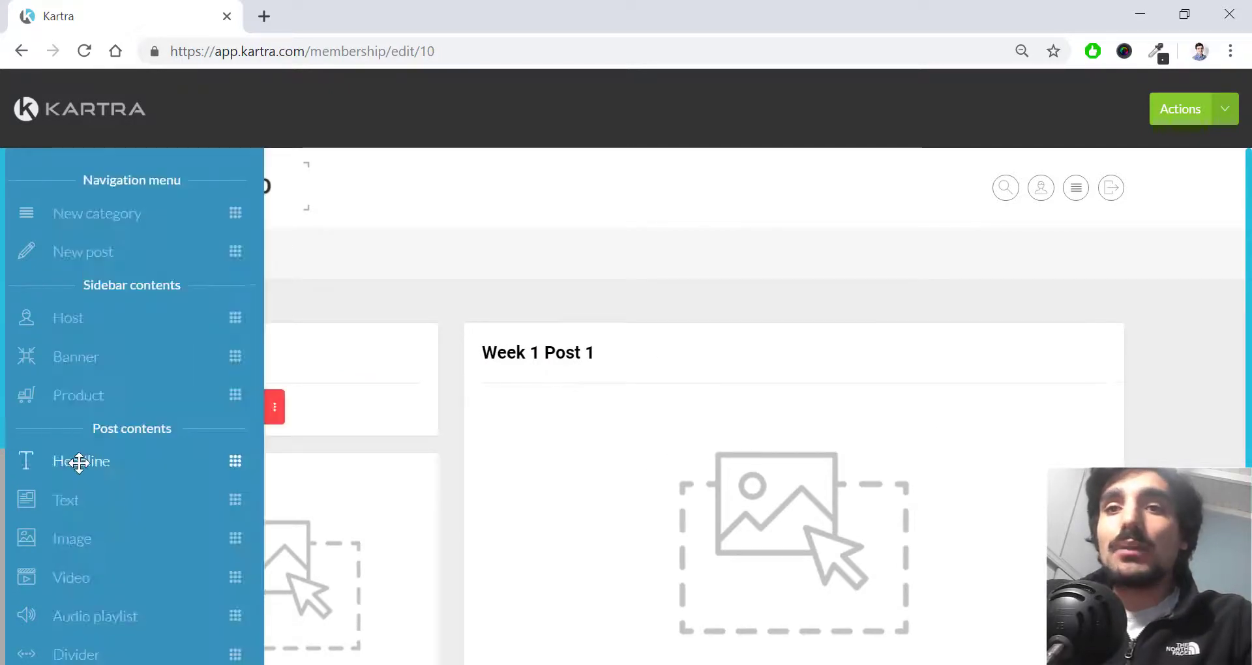
drag(85, 461, 517, 456)
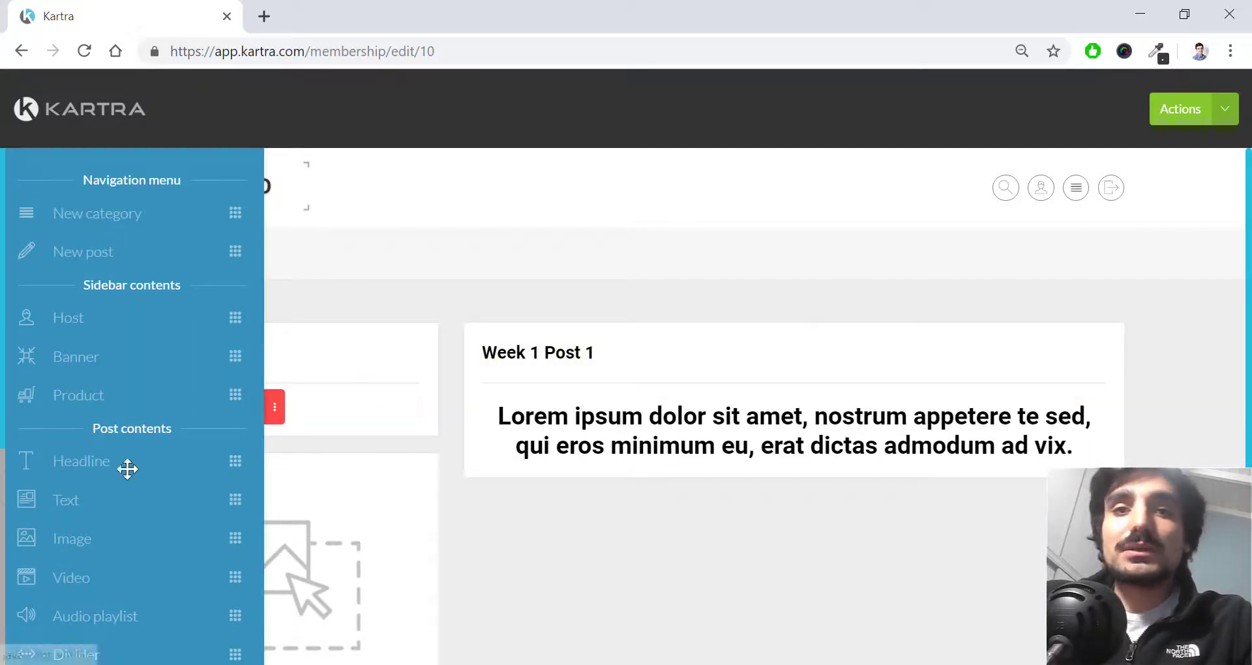
scroll(127, 481, down, 3)
scroll(130, 491, down, 2)
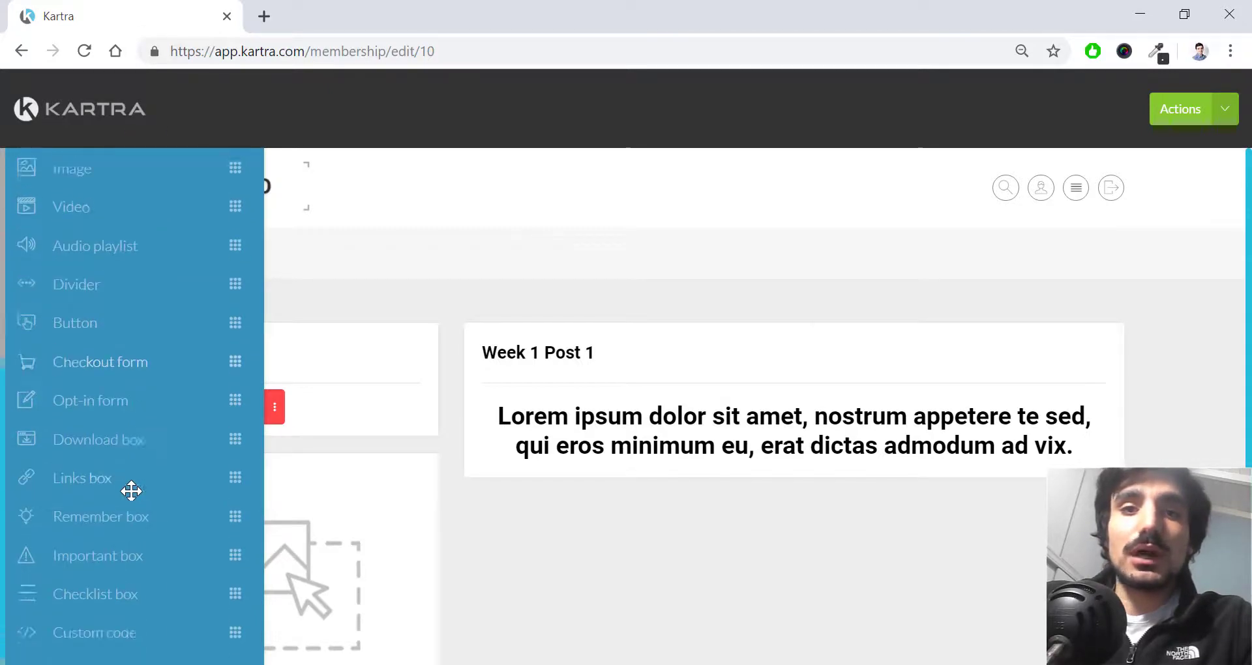
drag(151, 485, 628, 551)
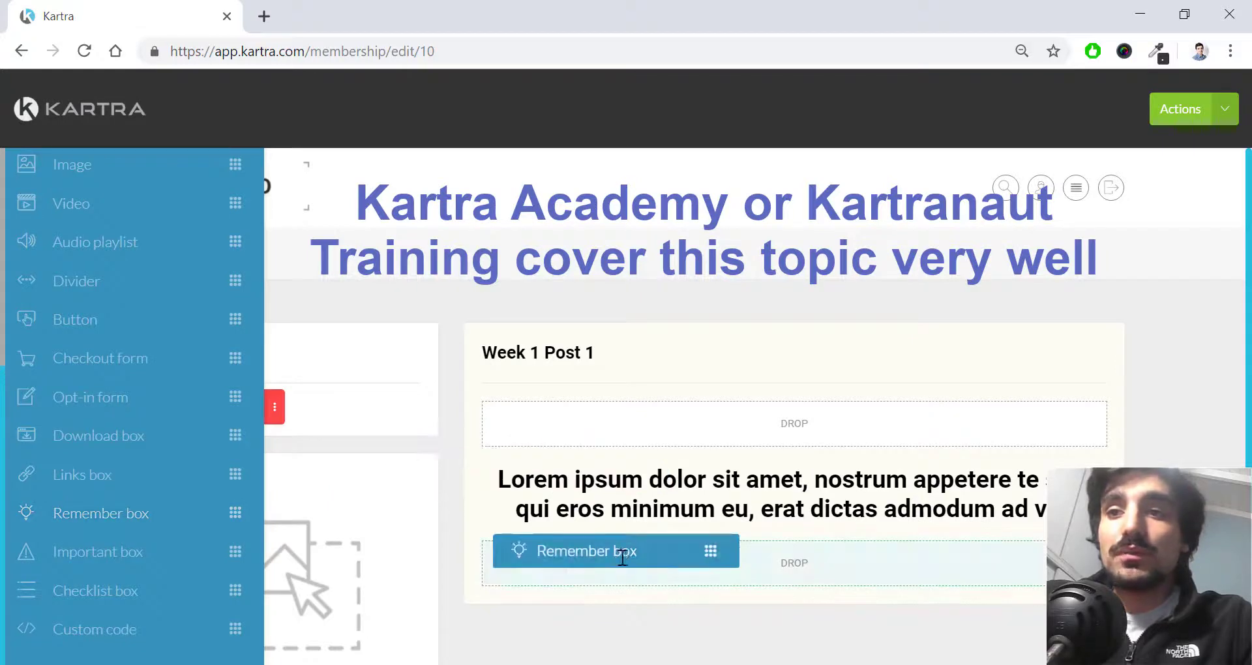
Replace the Remember box's title with "SOME TITLE HERE" and its body text with "Some post description".
click(596, 506)
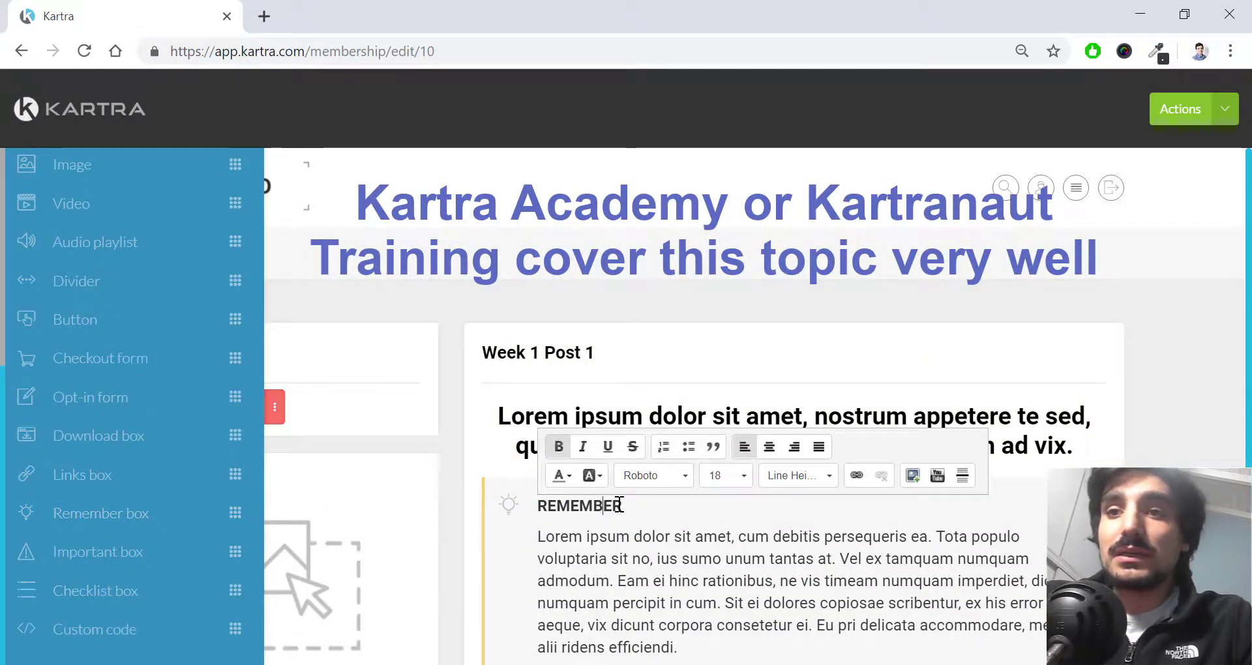
drag(623, 506, 545, 515)
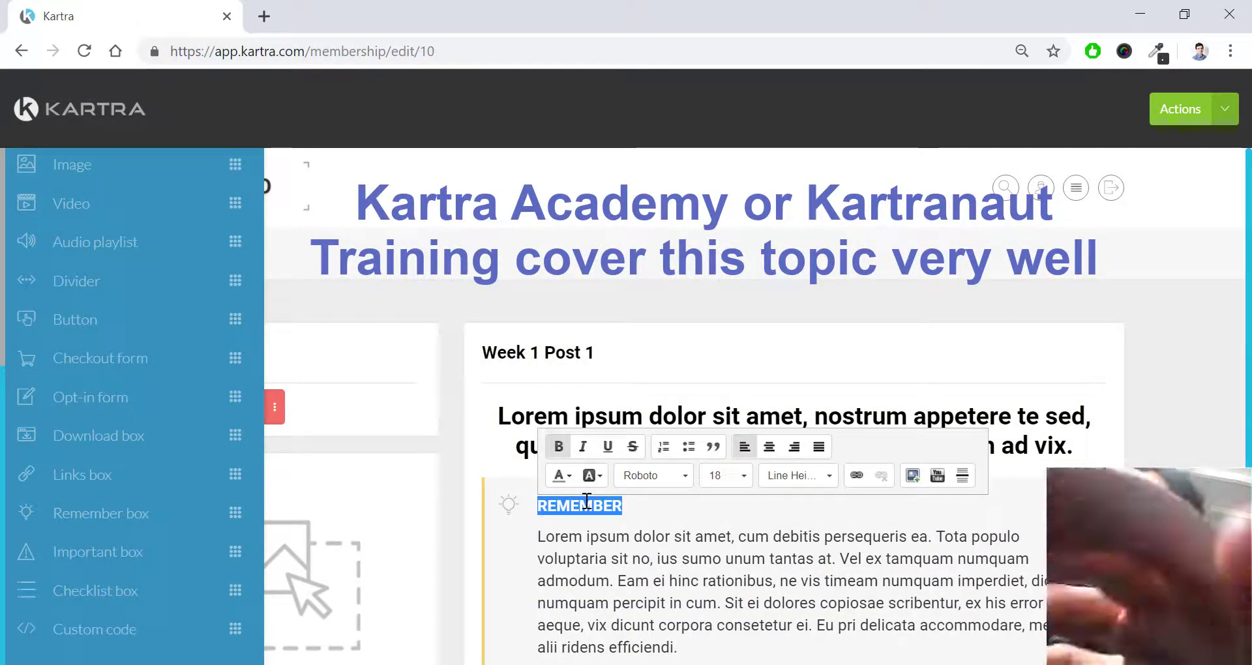
text(SOME TITLE)
triple_click(615, 550)
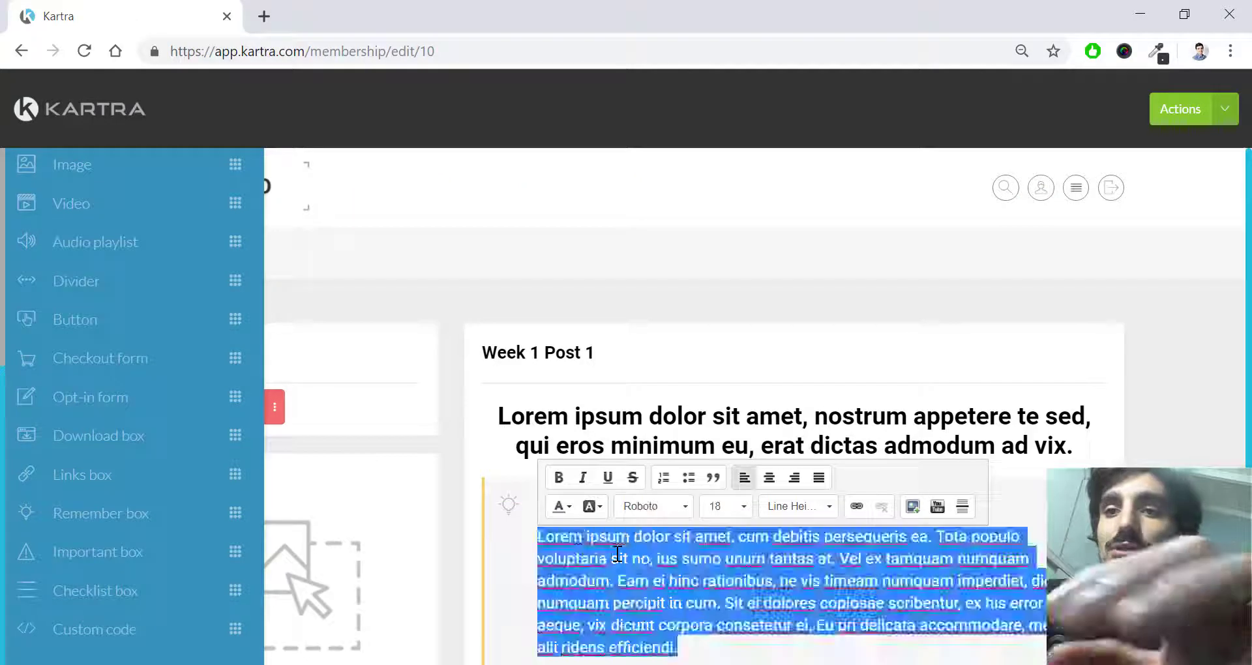
text(Some post description)
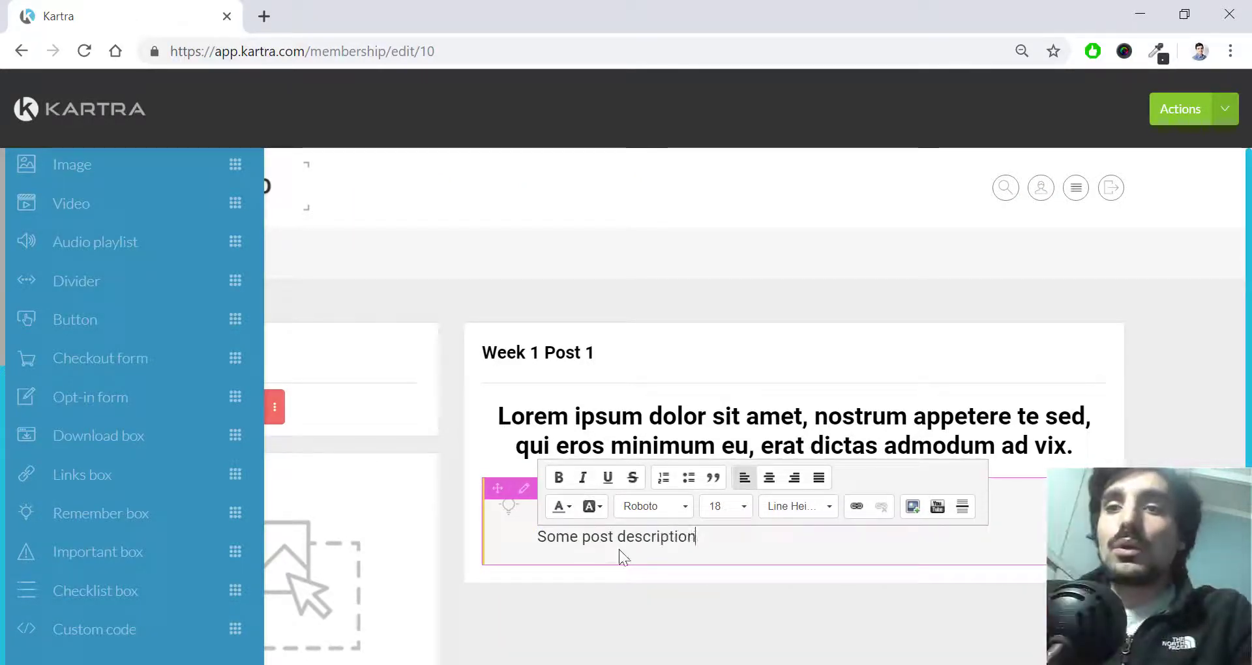
click(659, 654)
scroll(141, 409, up, 2)
scroll(142, 408, up, 2)
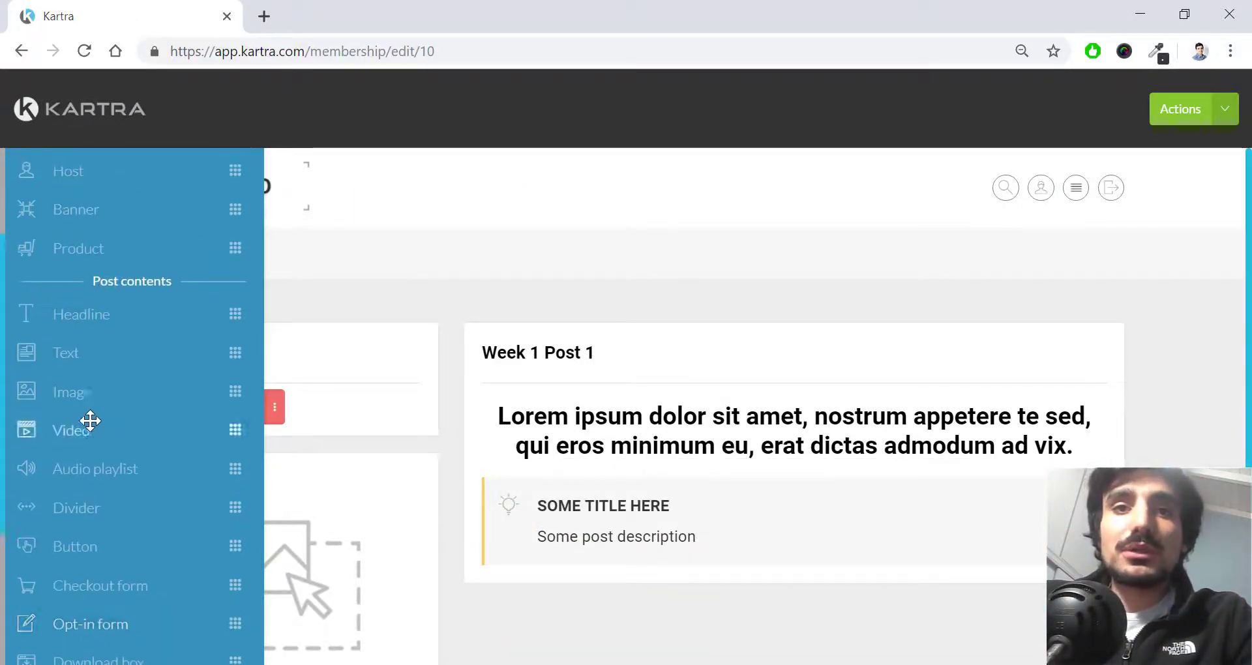
drag(92, 394, 743, 567)
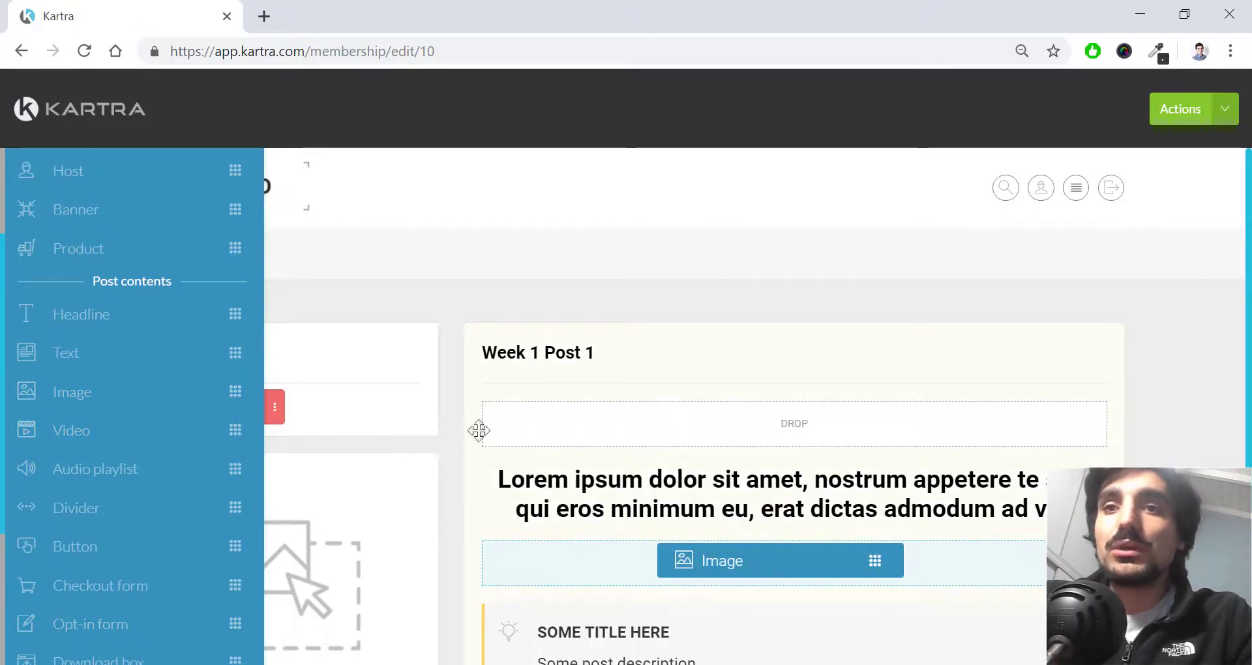
drag(478, 431, 612, 333)
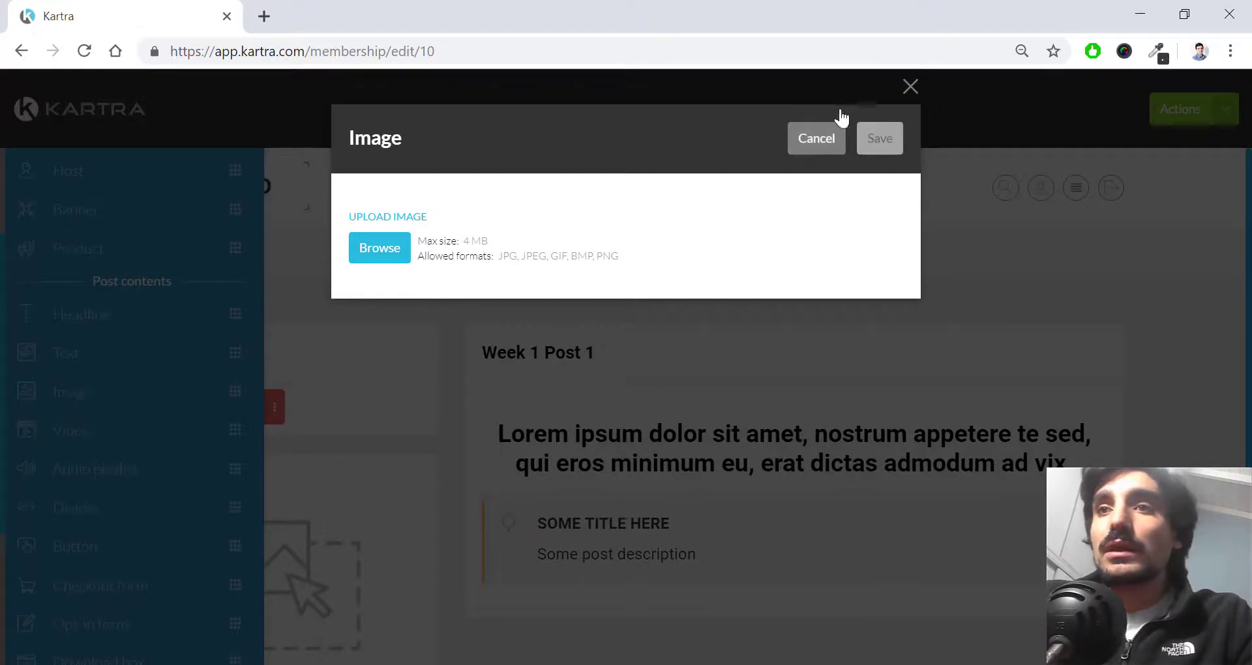
click(818, 132)
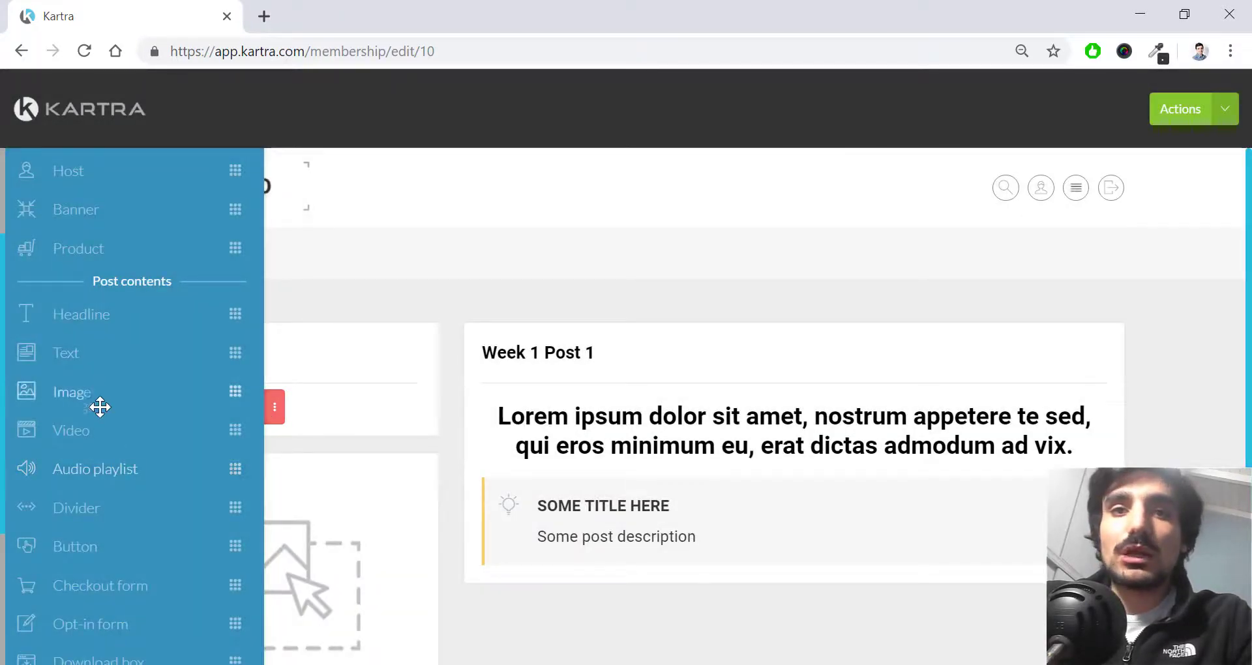
Insert the "download" image from the Desktop between the headline and the Remember box, centred at 55% width.
drag(100, 407, 656, 556)
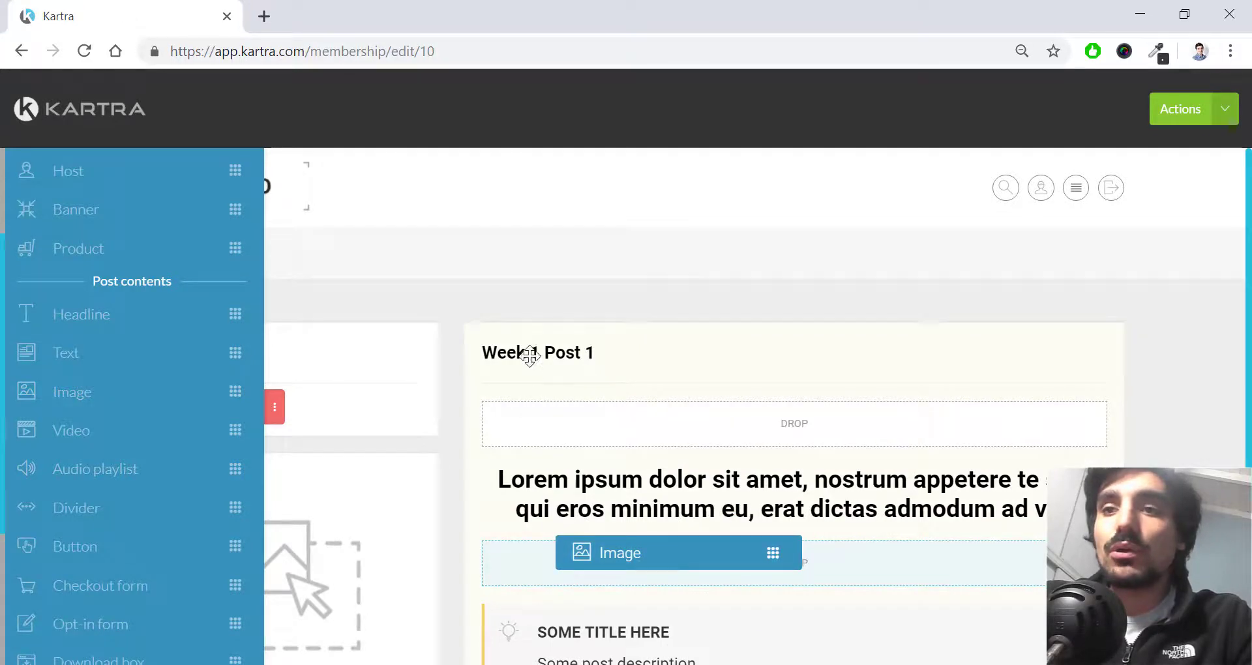
drag(529, 356, 531, 370)
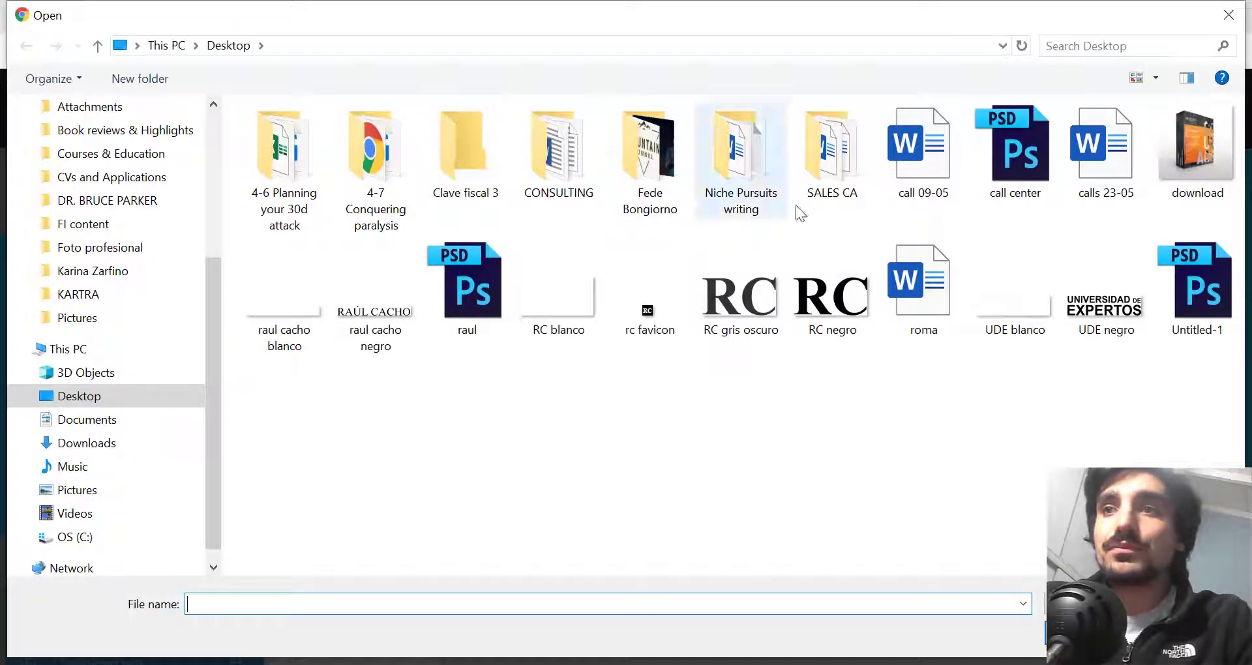
double_click(1196, 150)
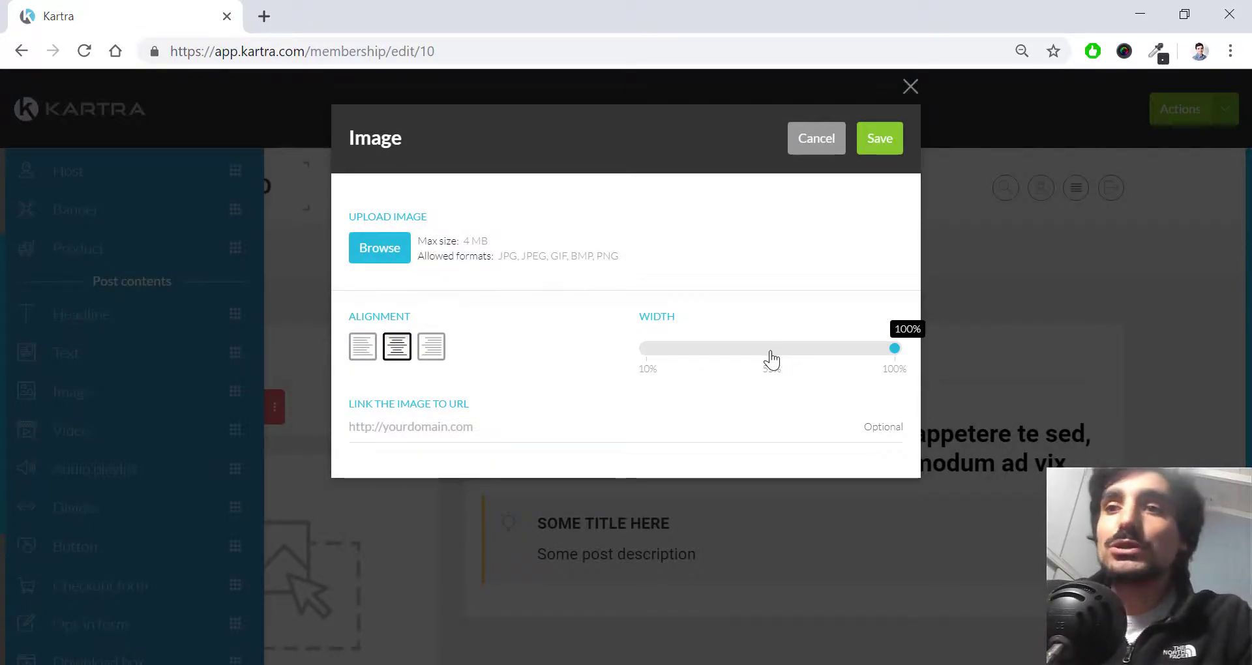
click(770, 352)
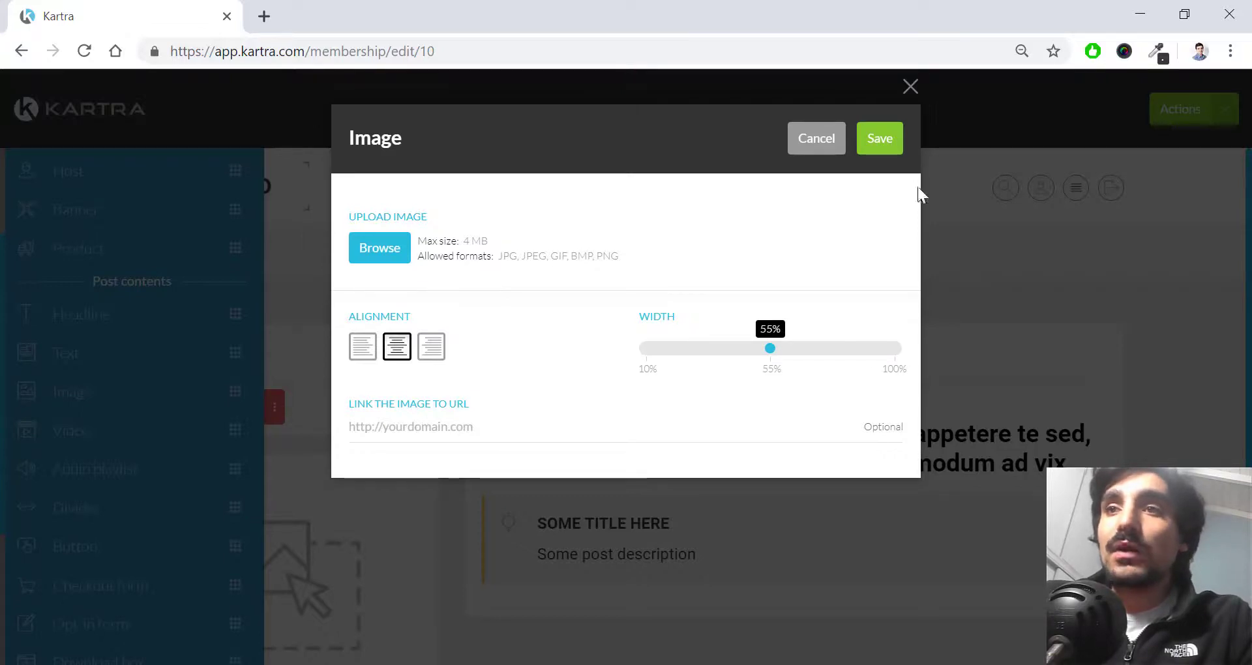
click(886, 141)
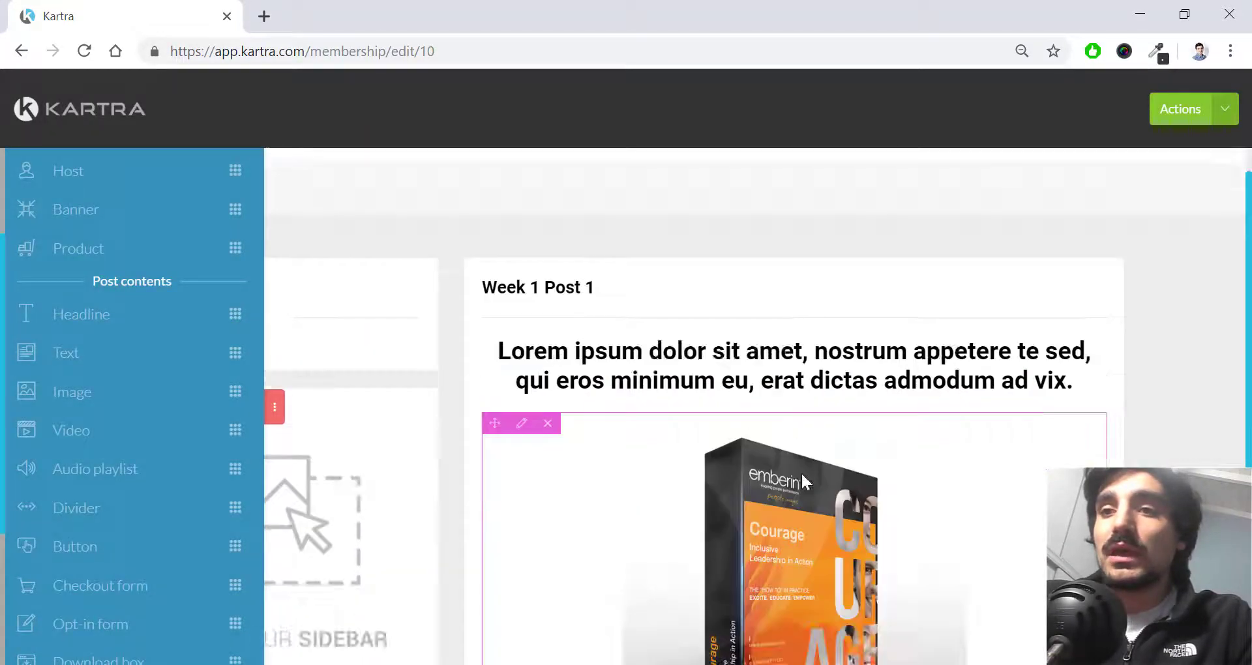
scroll(770, 478, down, 2)
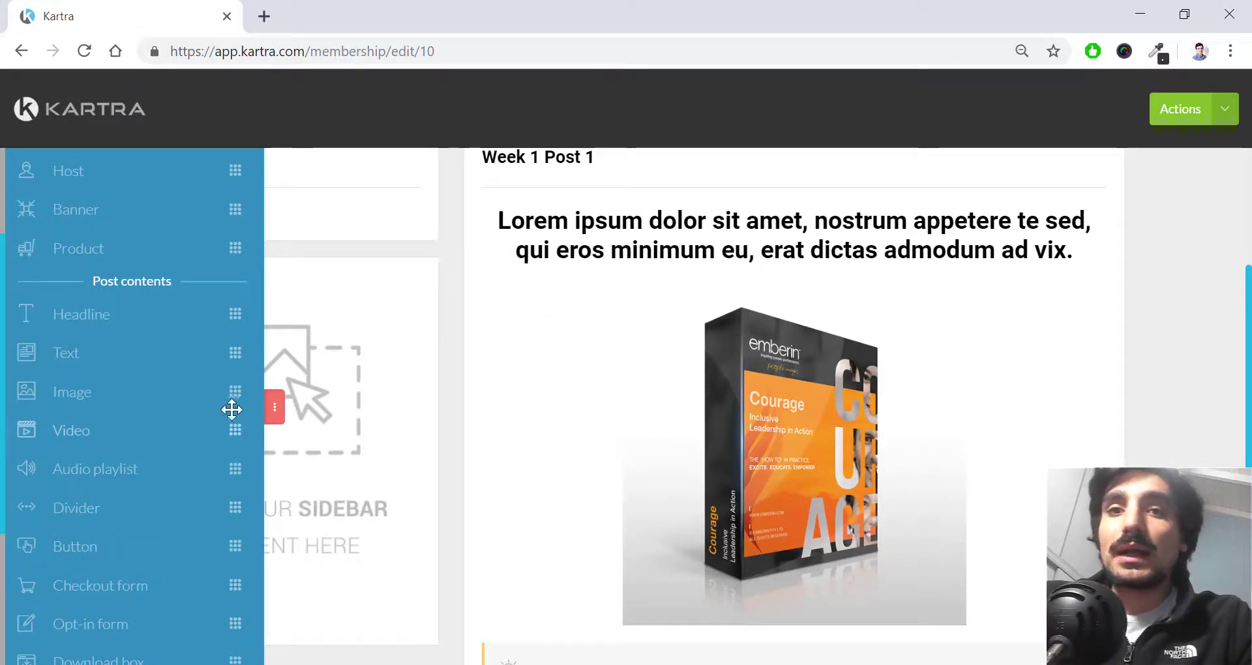
Add a Host block to the sidebar below the Week 1 post list.
scroll(152, 457, down, 3)
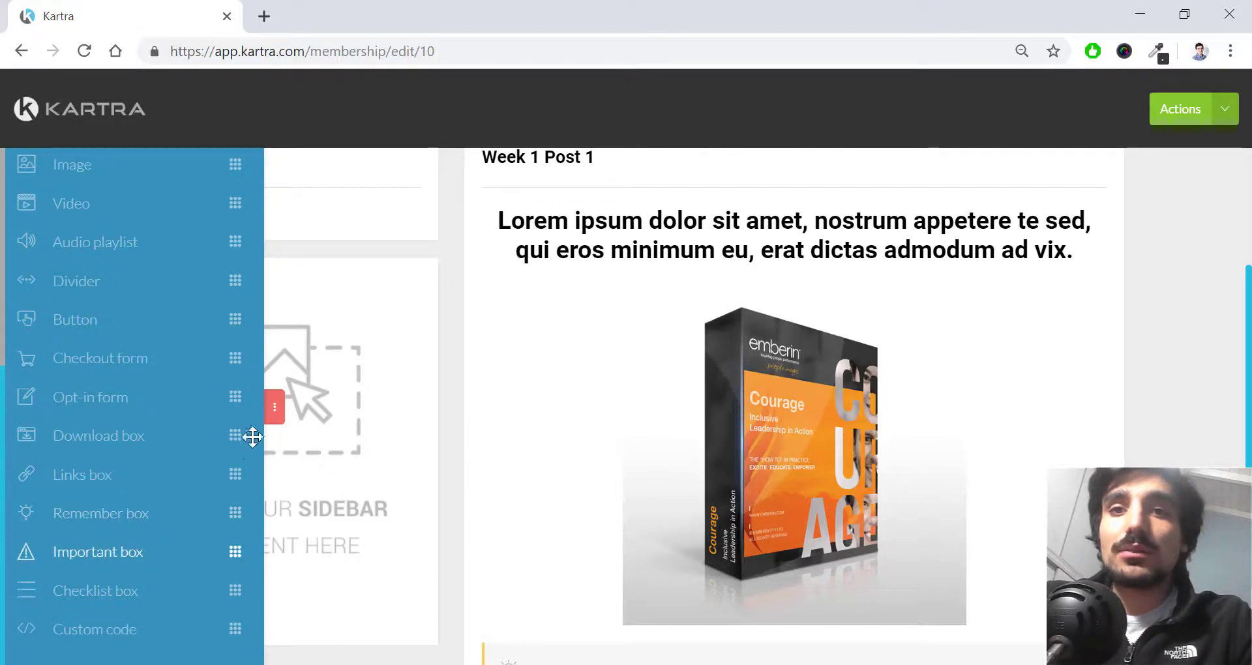
scroll(258, 433, up, 1)
scroll(261, 430, up, 5)
scroll(476, 399, up, 3)
scroll(243, 497, up, 2)
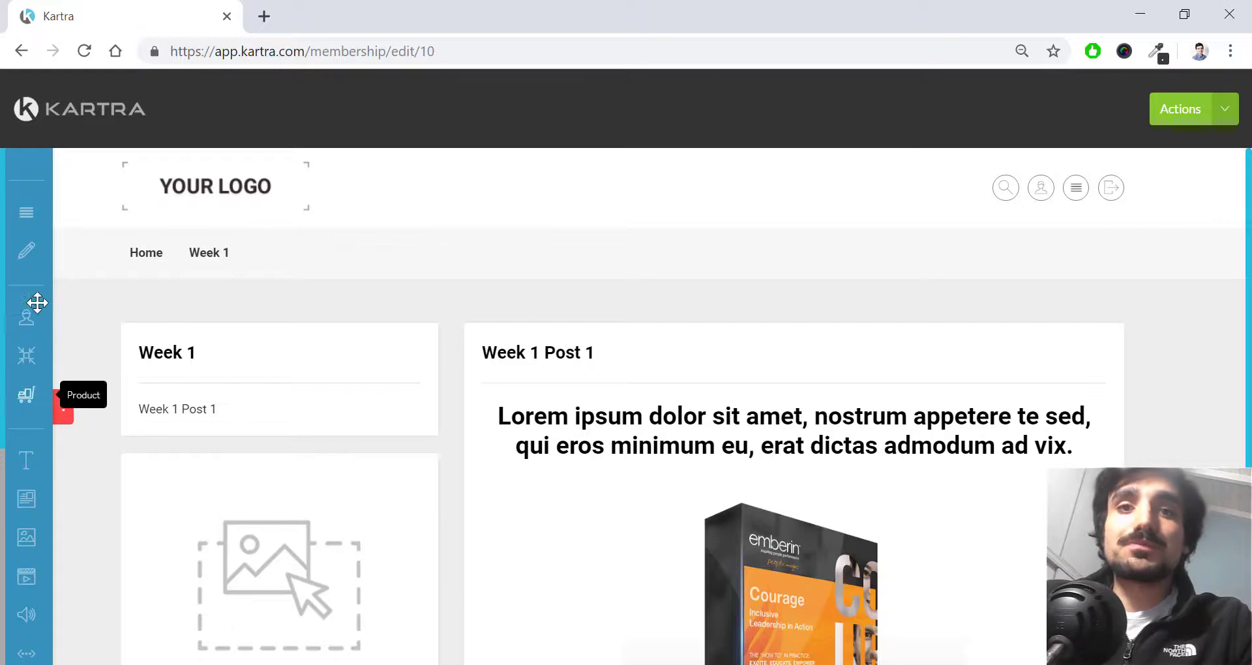
drag(32, 314, 220, 468)
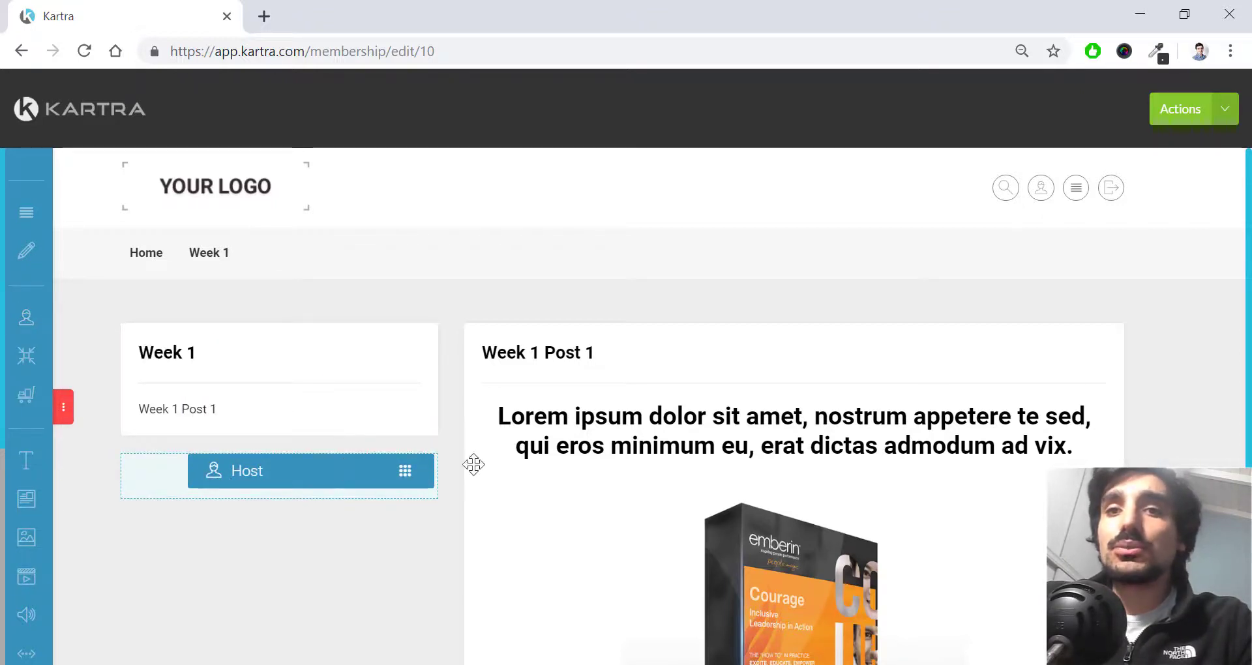
drag(502, 469, 182, 466)
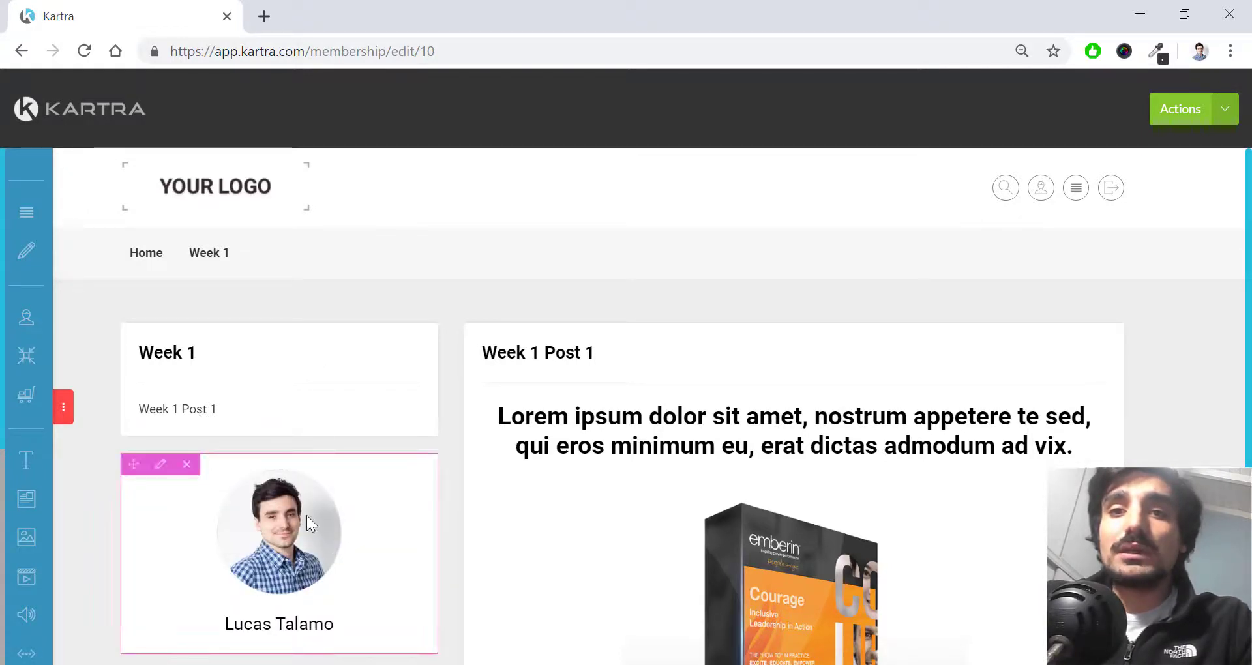
Review the Host block's name, social link and e-mail settings without changing them.
scroll(221, 503, down, 2)
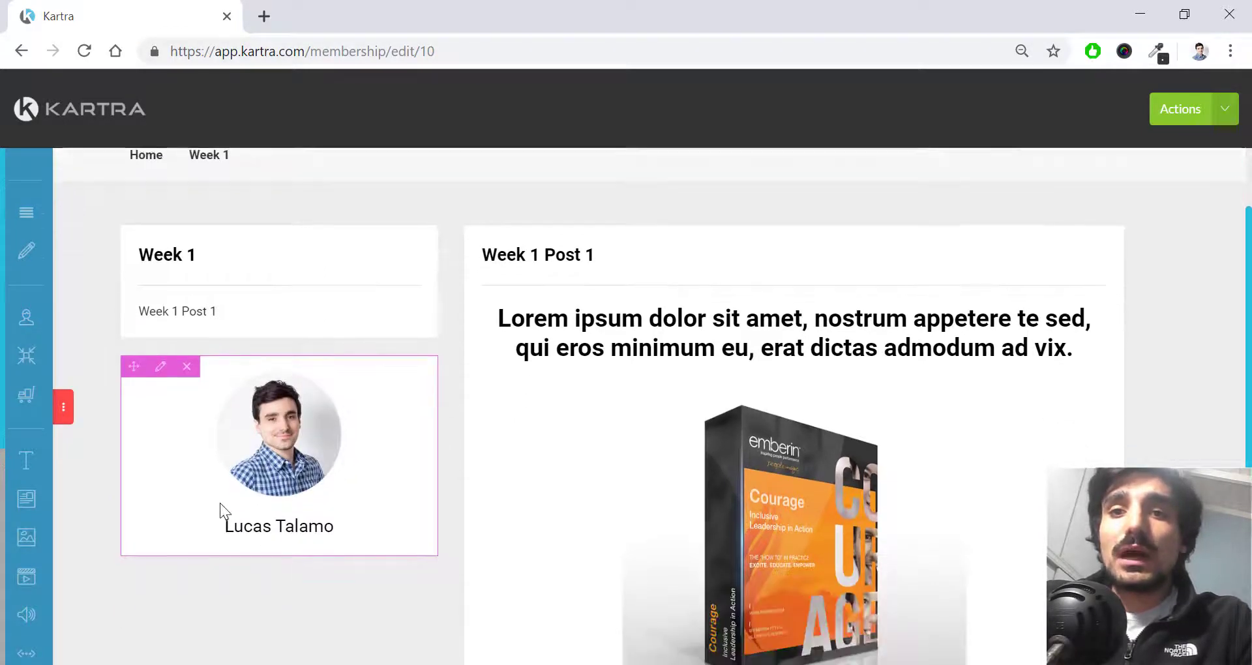
click(165, 370)
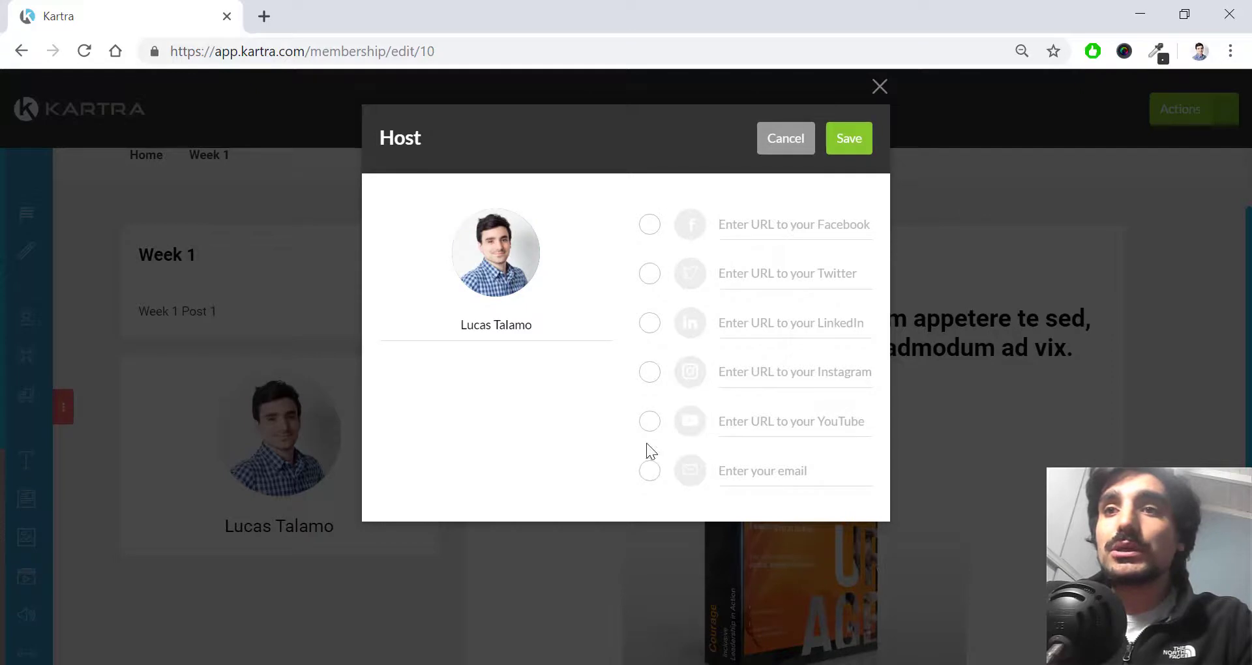
click(793, 142)
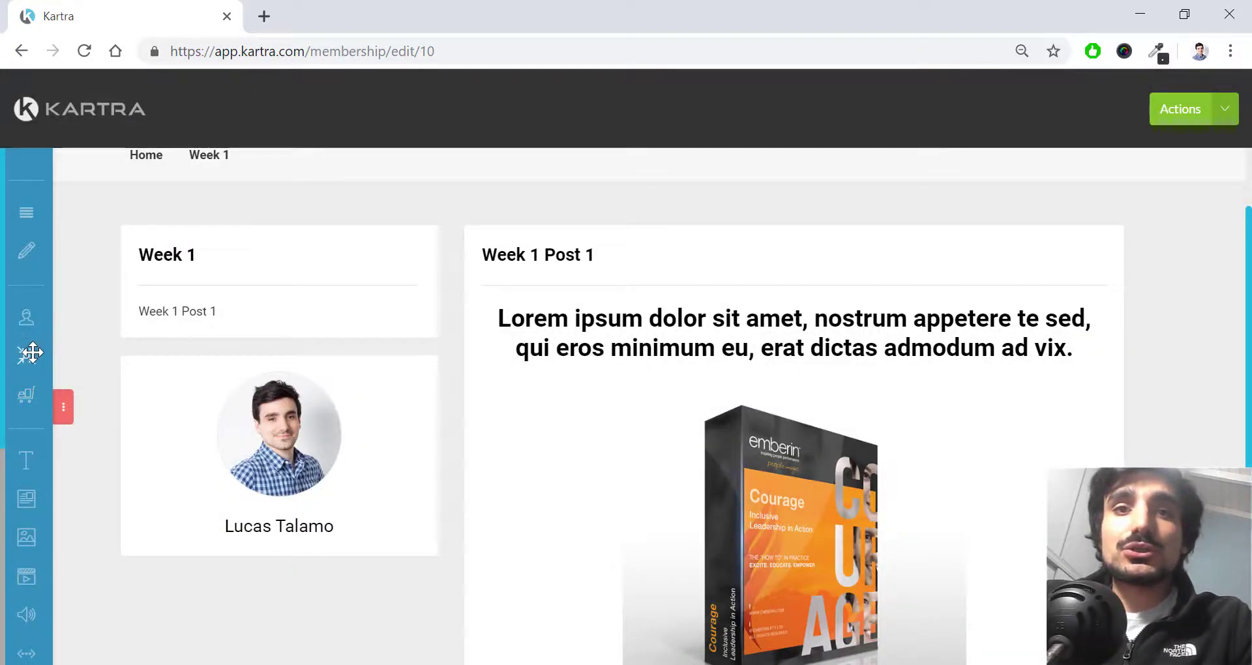
Add a Banner to the sidebar below the Host block and upload the "download" image from the Desktop for it.
drag(50, 363, 251, 390)
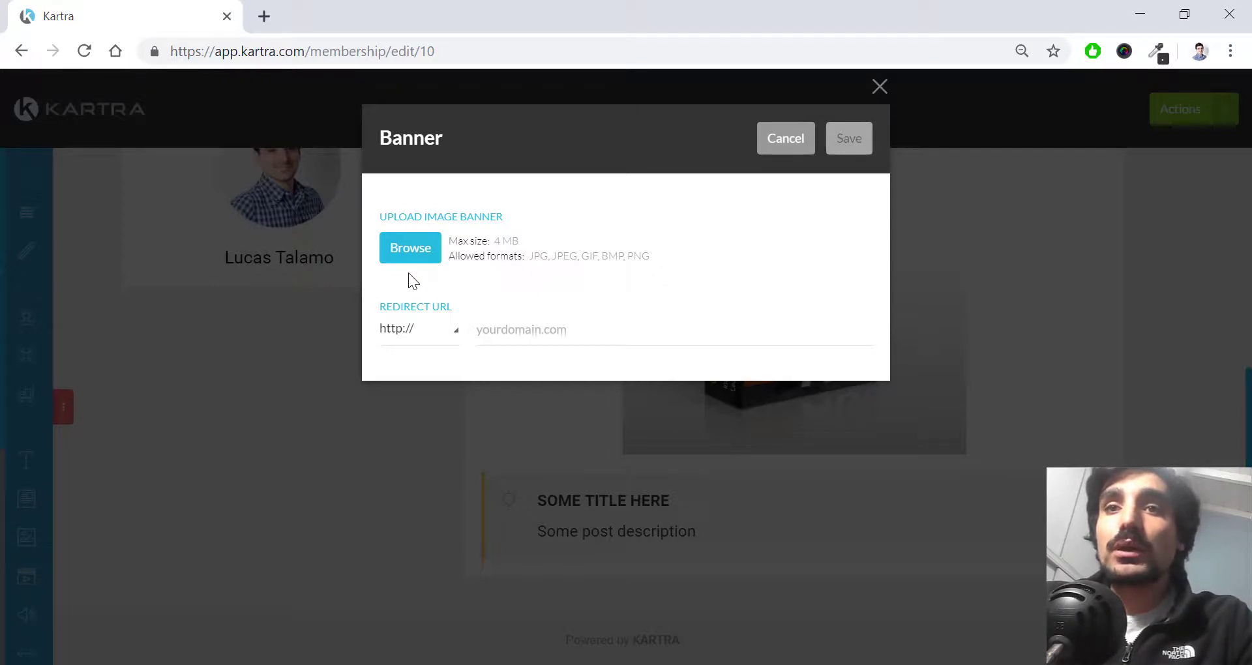
click(425, 259)
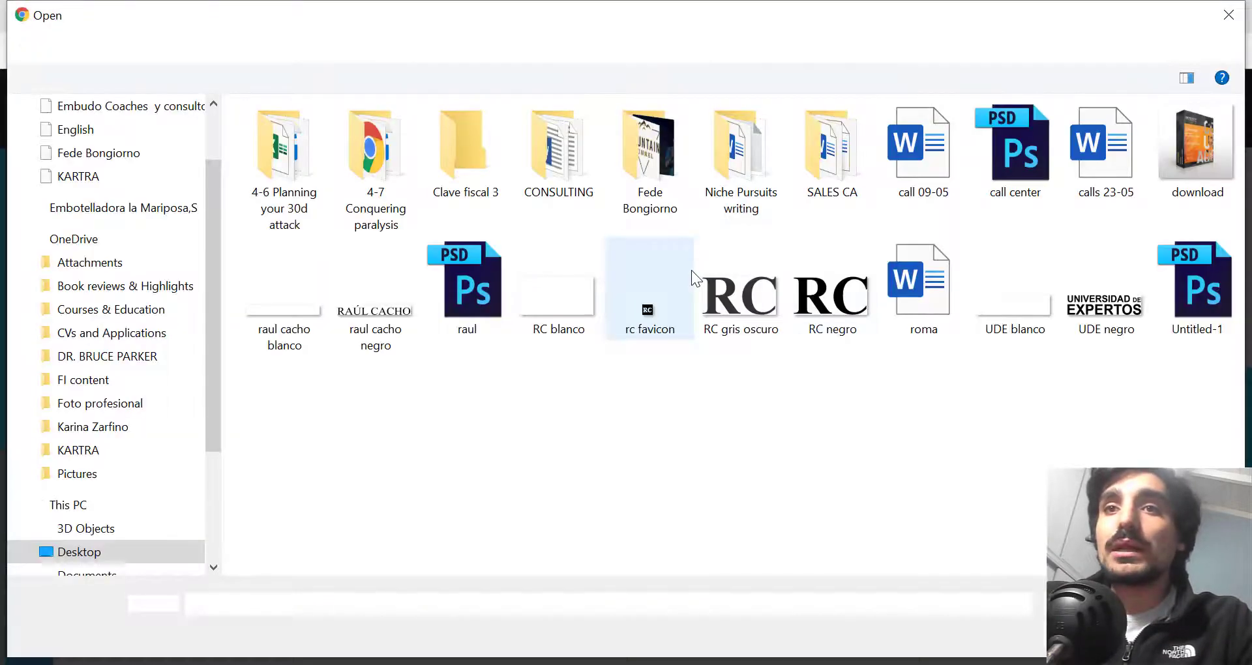
click(1203, 196)
key(Return)
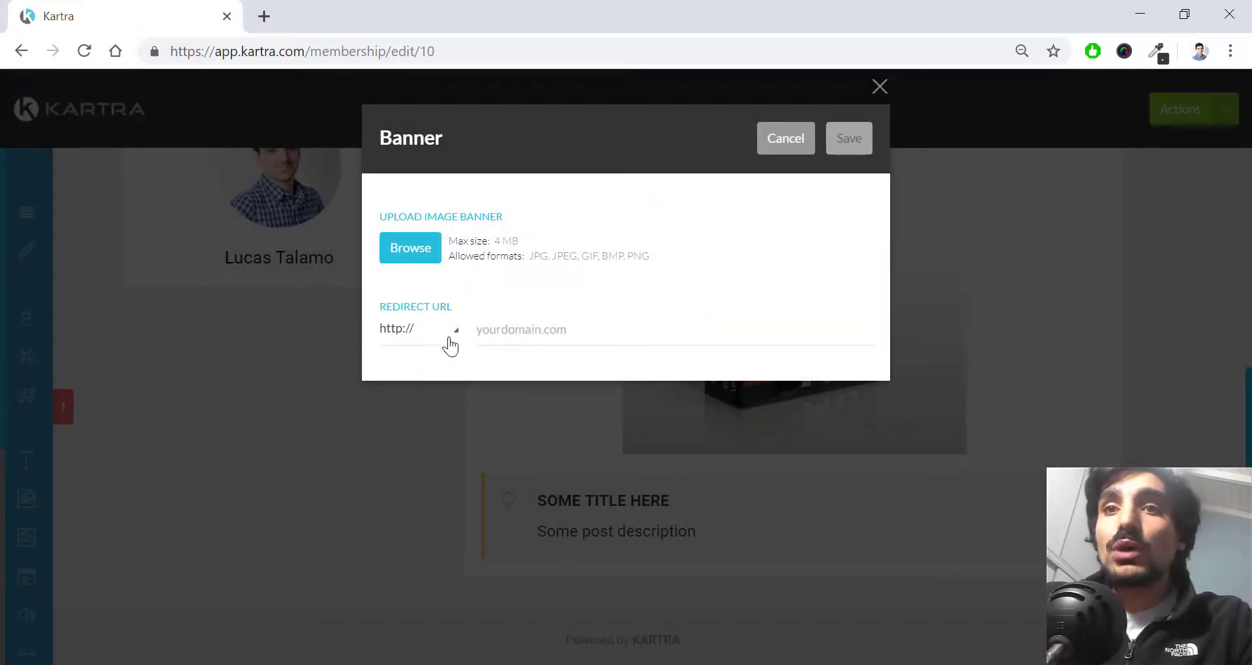
click(498, 328)
click(456, 334)
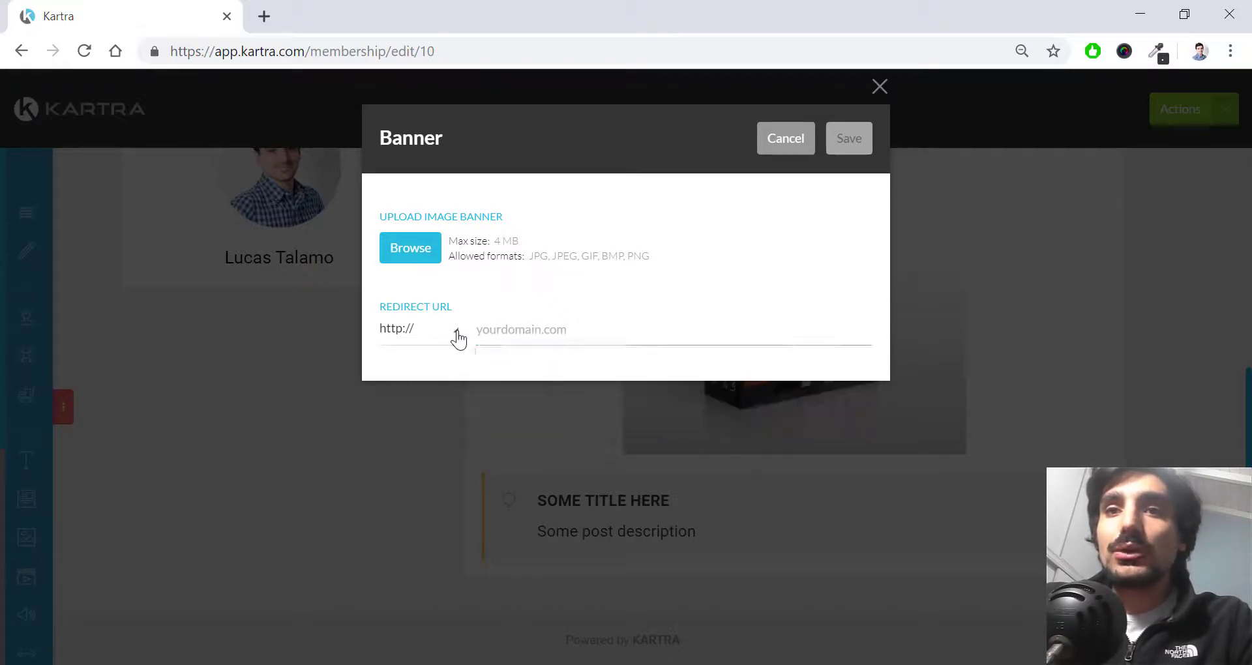
click(420, 395)
click(534, 333)
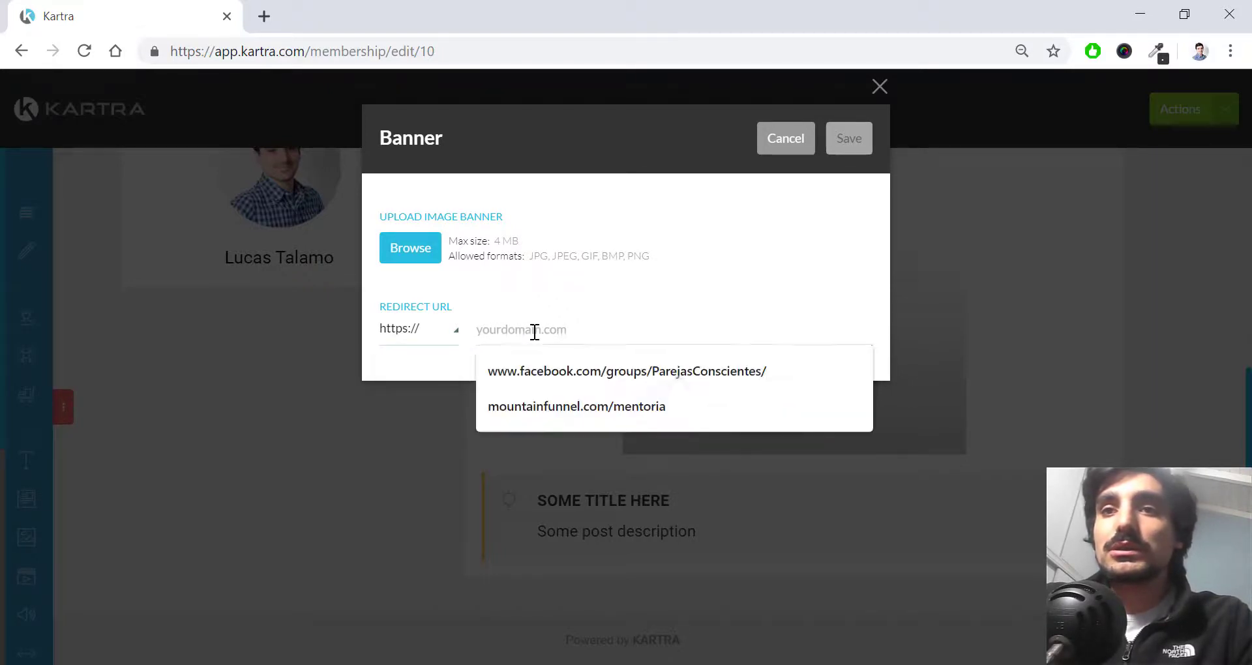
text(www.lucastalamo.com)
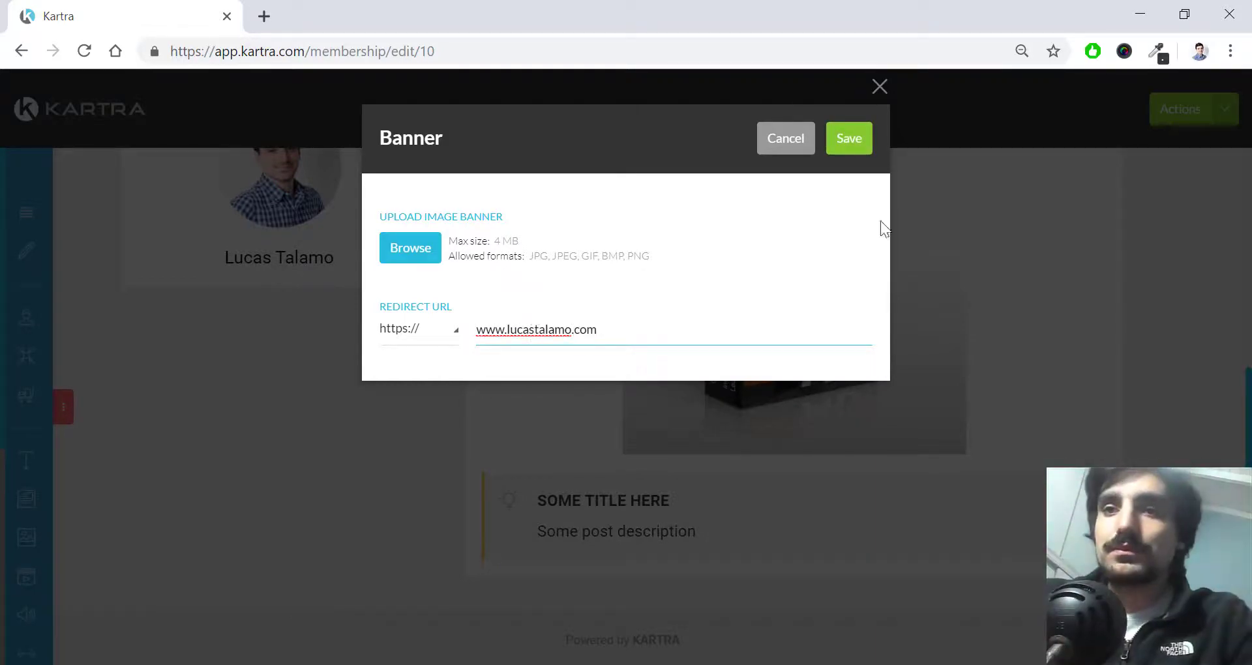
click(850, 152)
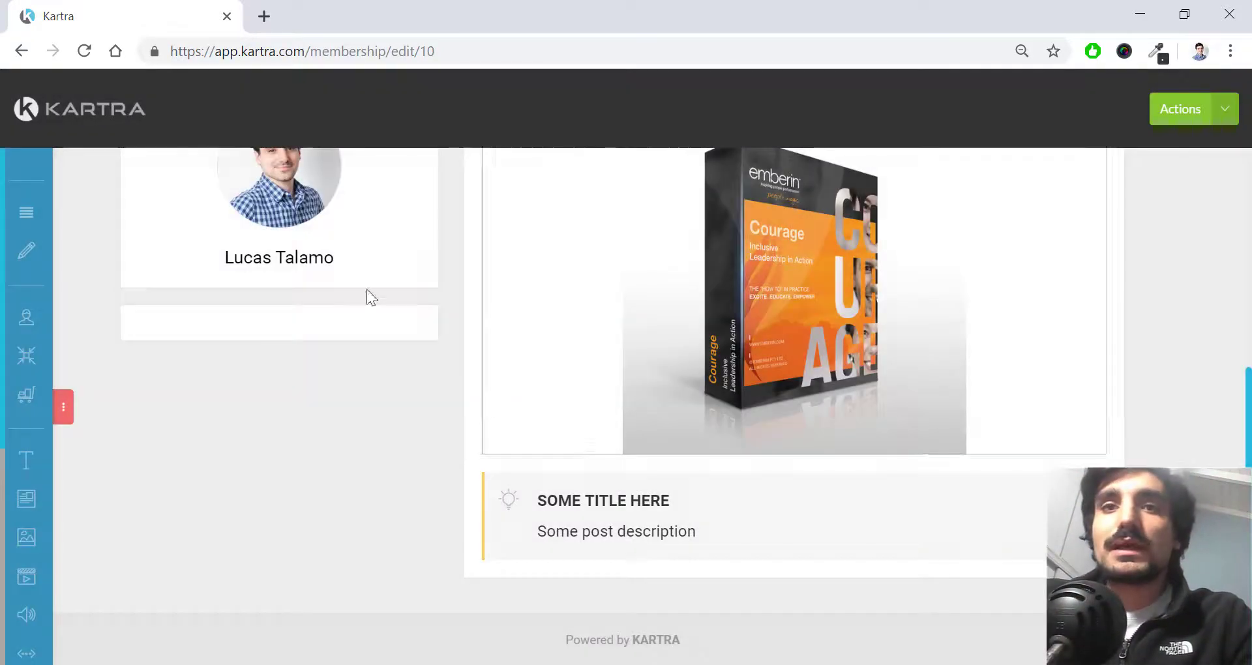
Open the sidebar banner's link in a new browser tab to check its destination, and return to the membership builder.
right_click(261, 502)
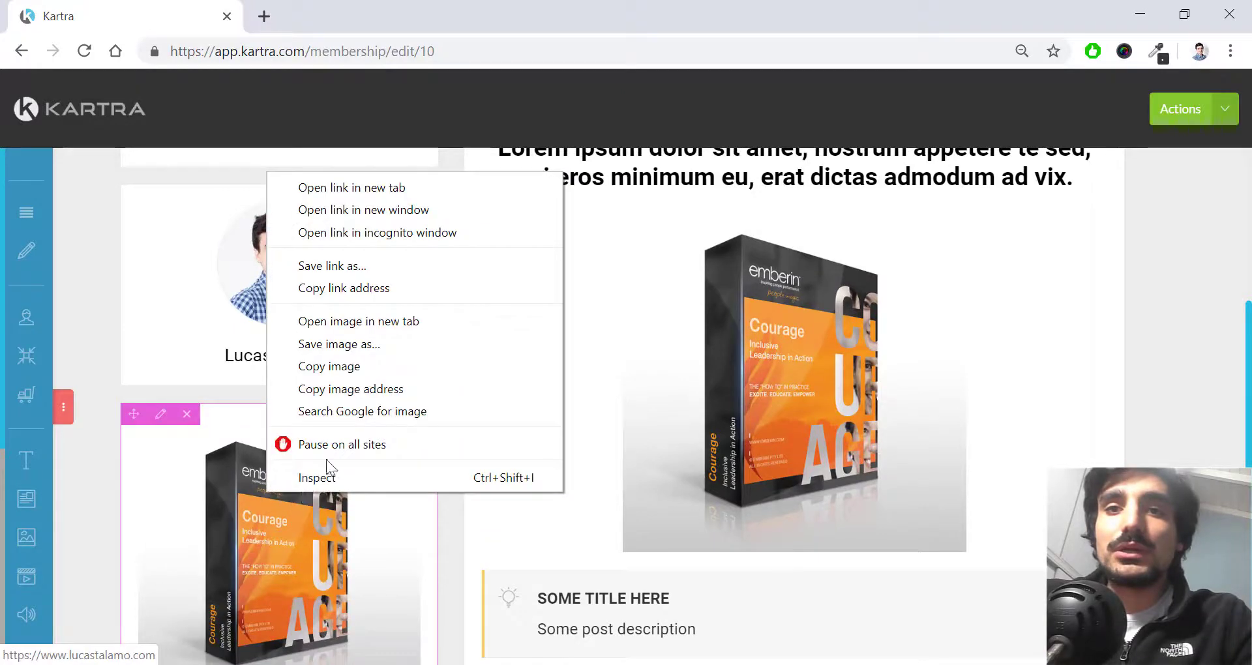
click(360, 189)
click(336, 9)
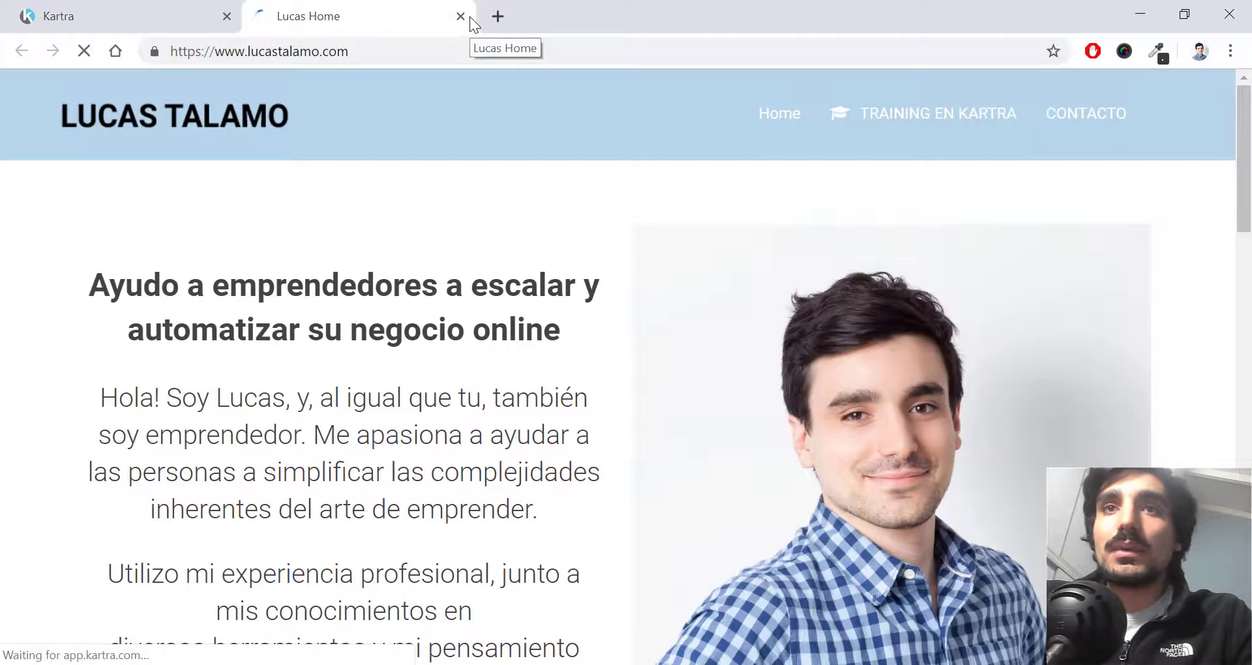
click(461, 16)
scroll(371, 424, up, 1)
scroll(351, 477, down, 1)
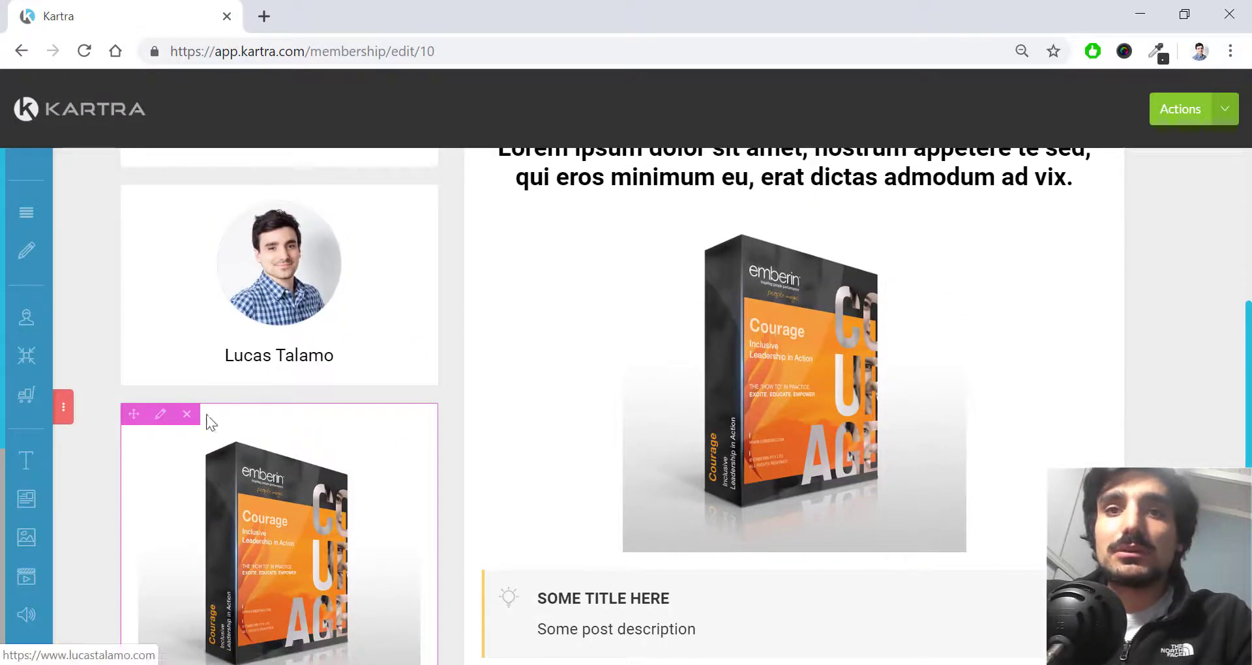
Delete the book banner from the sidebar below the Host block.
click(185, 424)
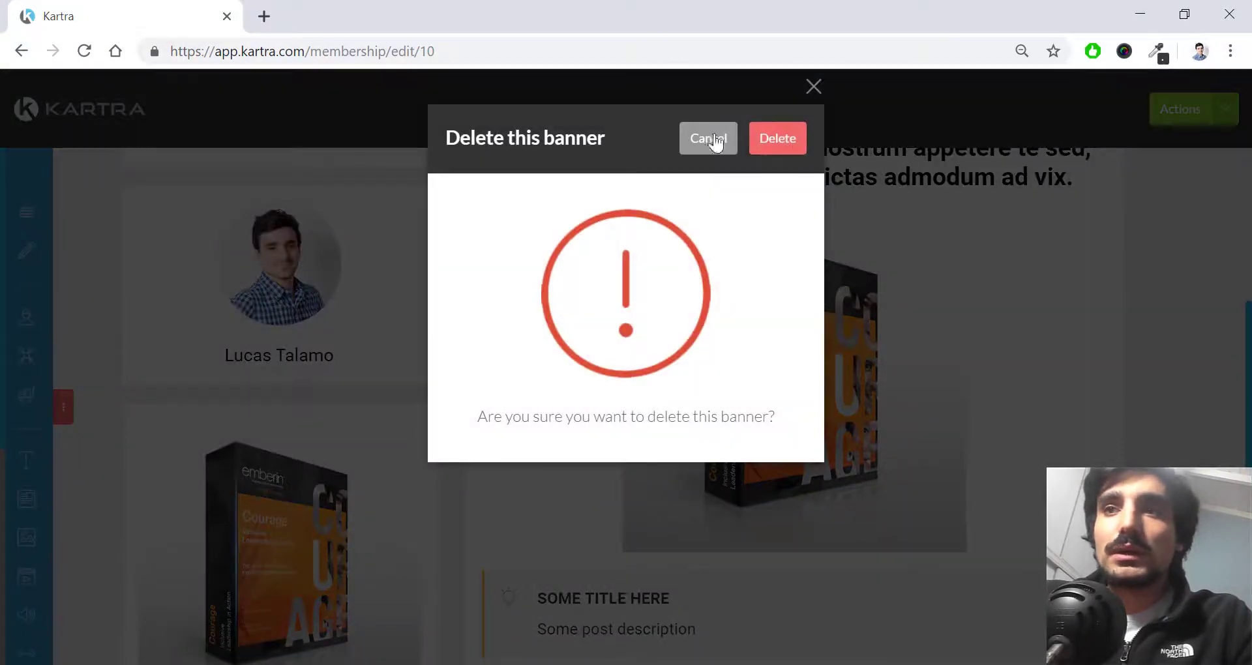
click(768, 148)
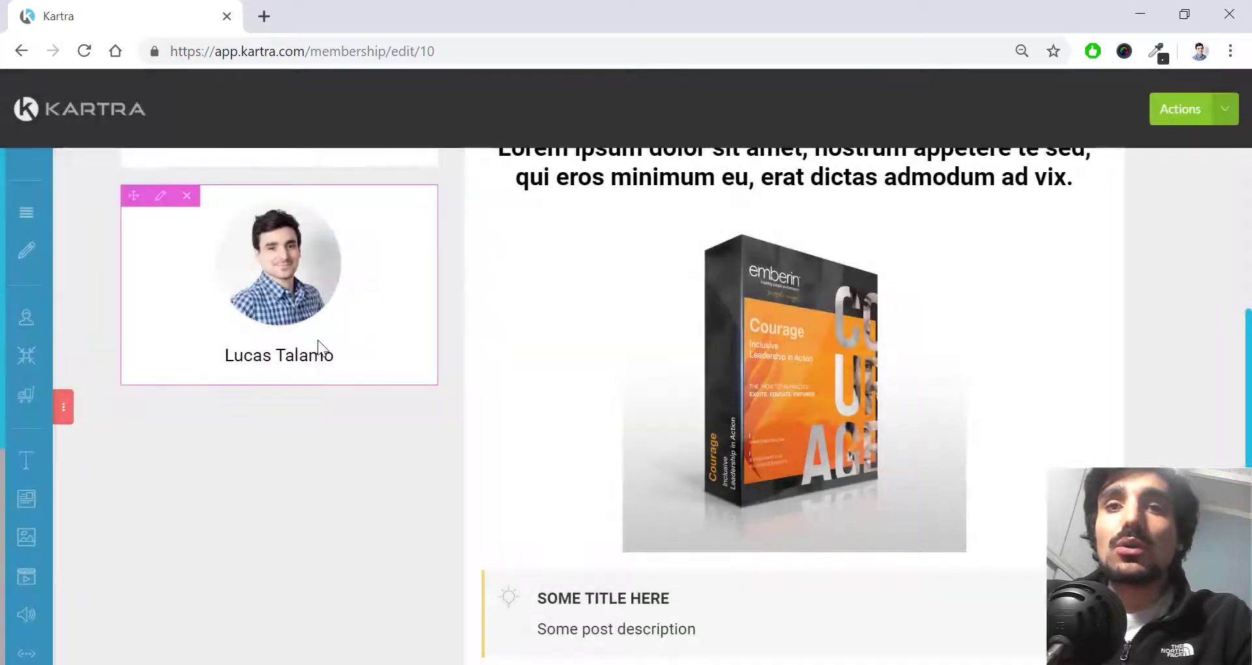
scroll(319, 339, up, 4)
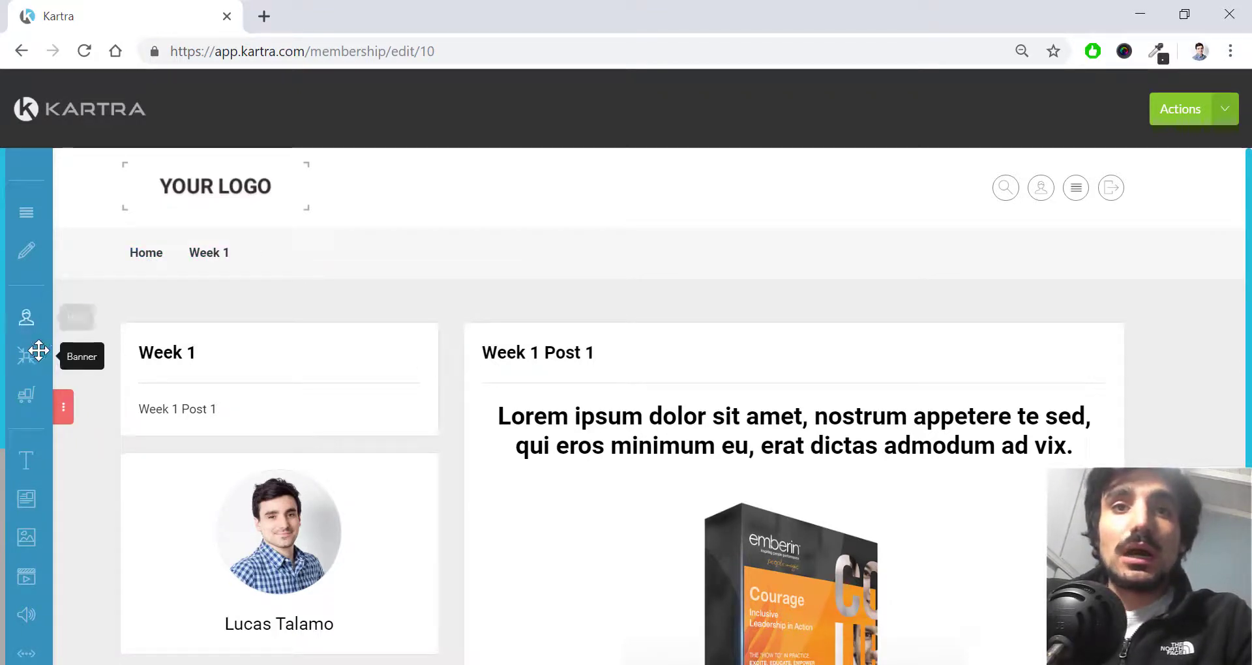
Look at the products available for a sidebar Product block and cancel without adding one.
scroll(35, 374, down, 4)
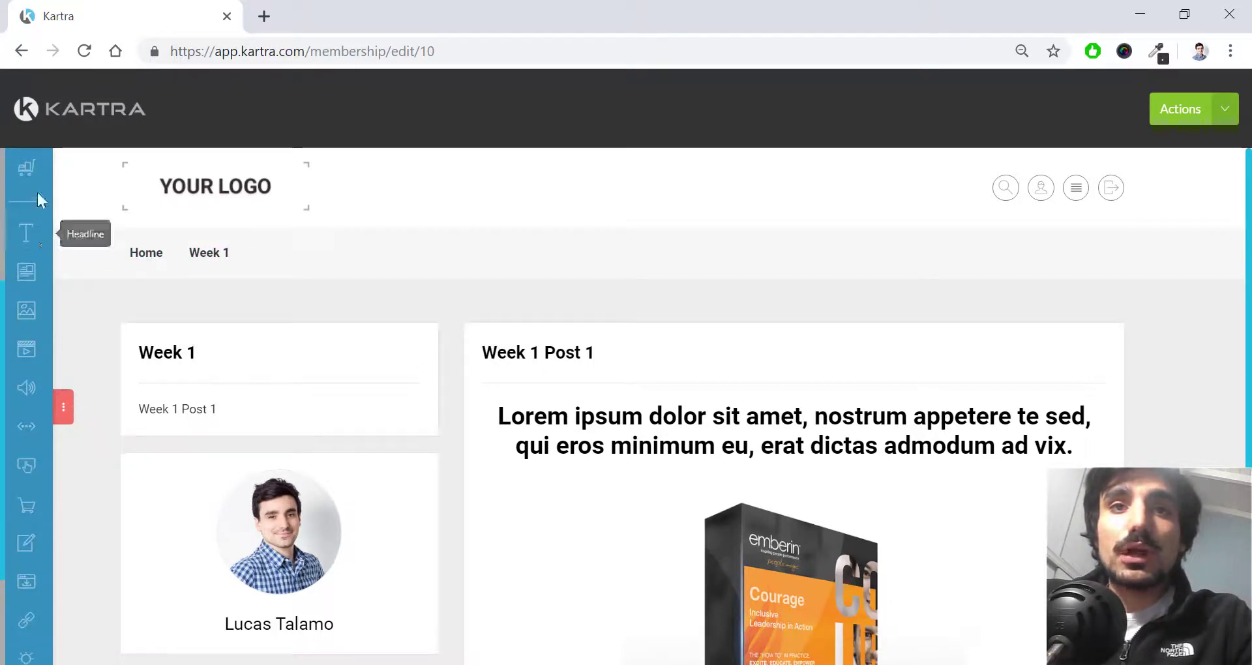
drag(181, 504, 231, 391)
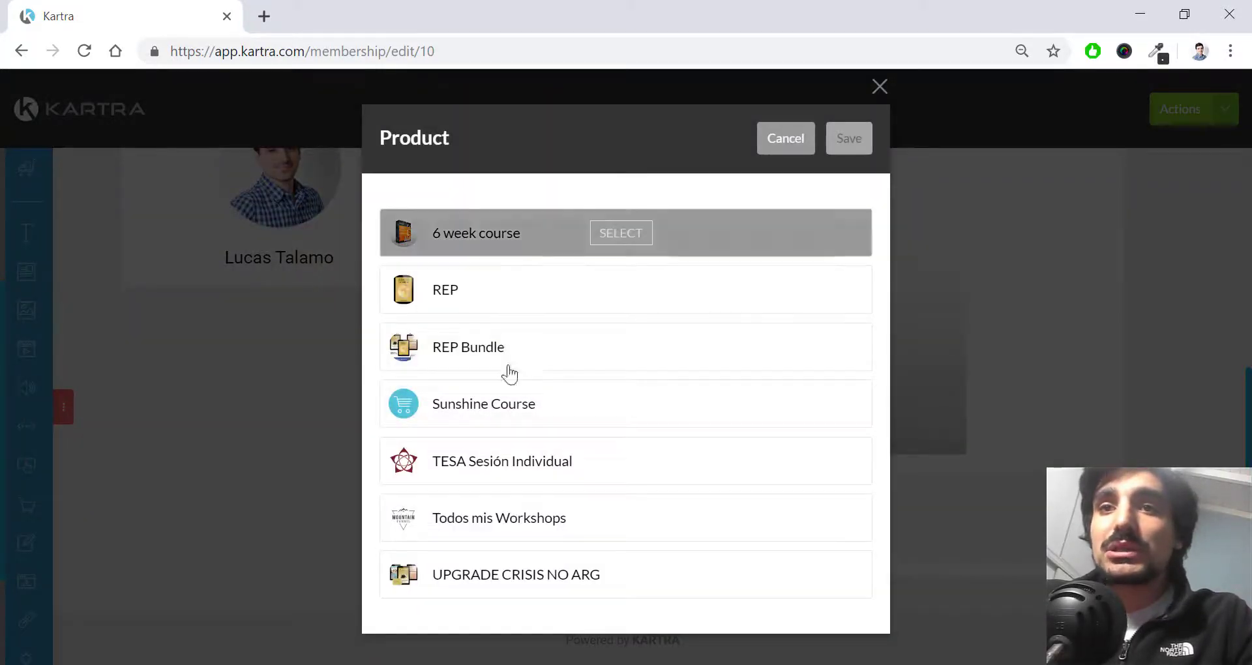
click(783, 143)
scroll(248, 413, up, 6)
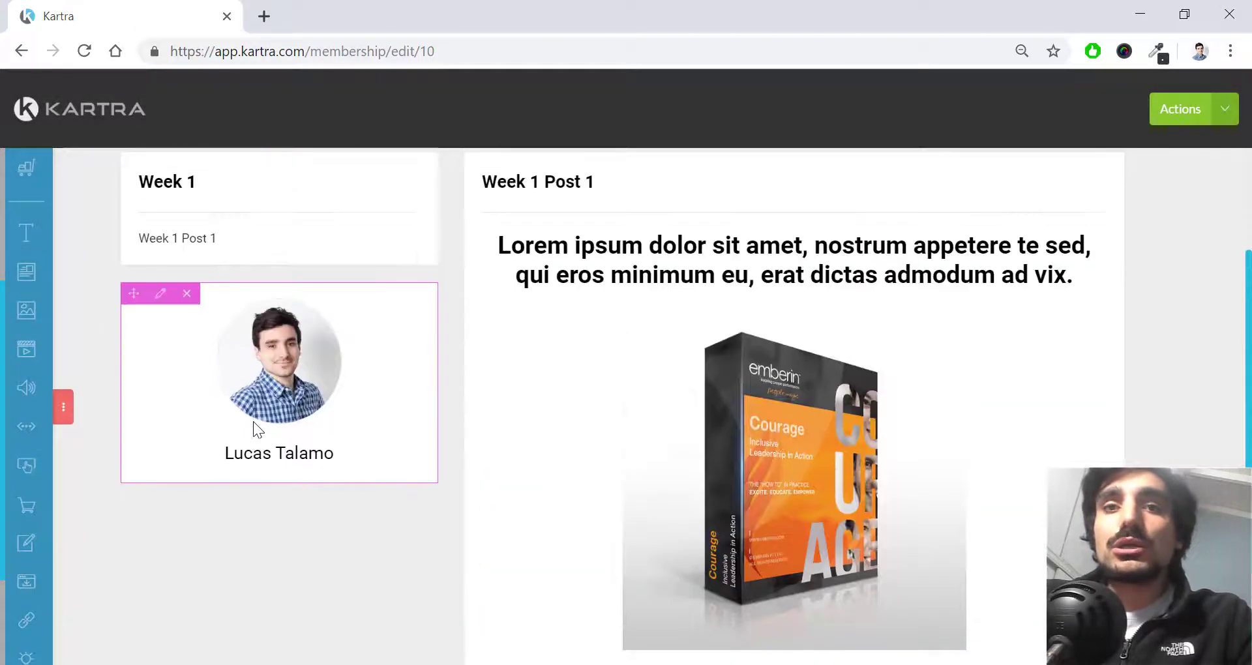
Check the posts listed under the Week categories in the navigation menu.
scroll(32, 369, up, 3)
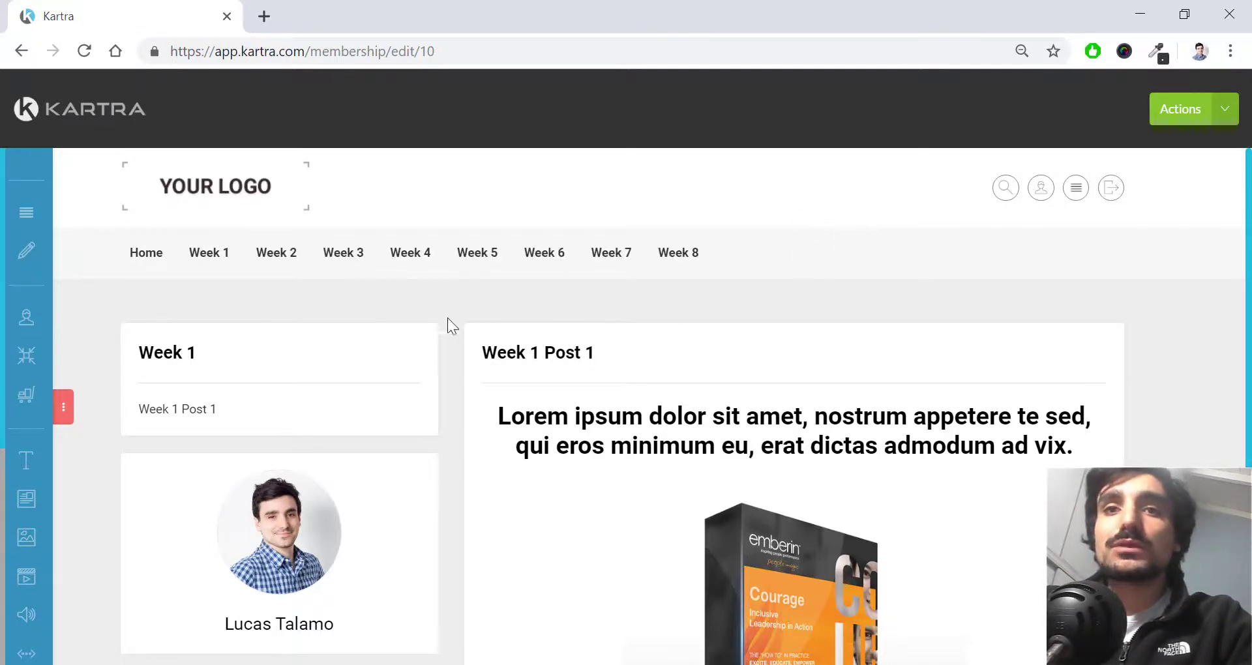
mouse_move(685, 253)
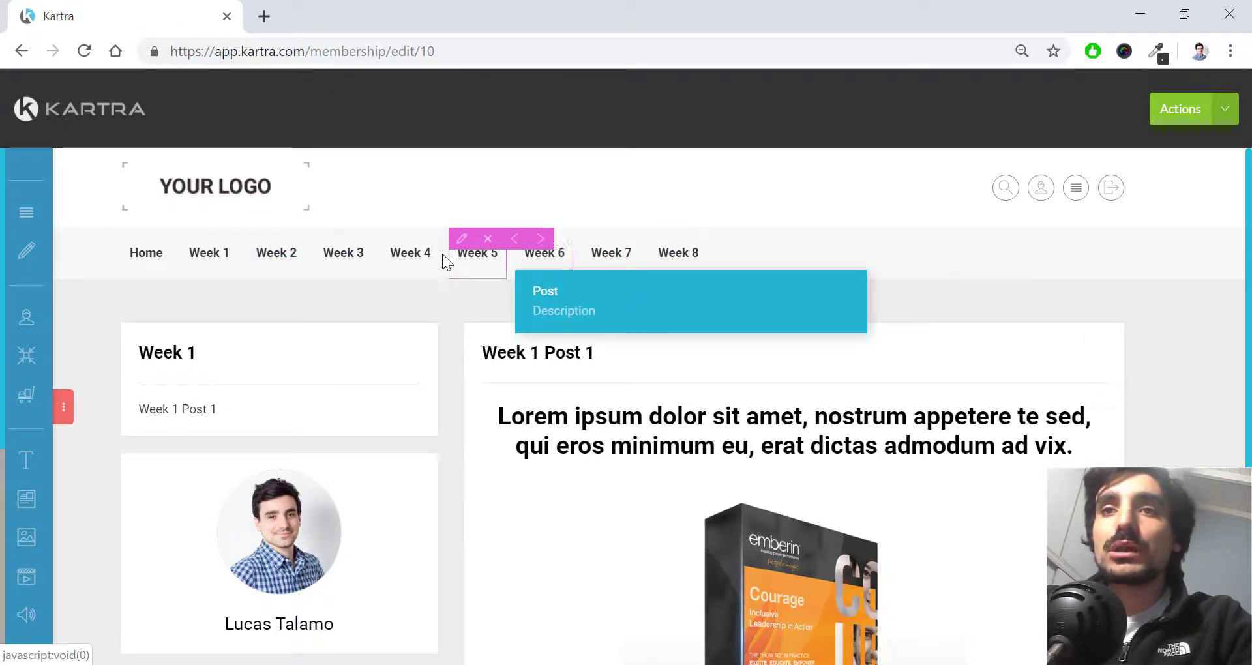
mouse_move(482, 260)
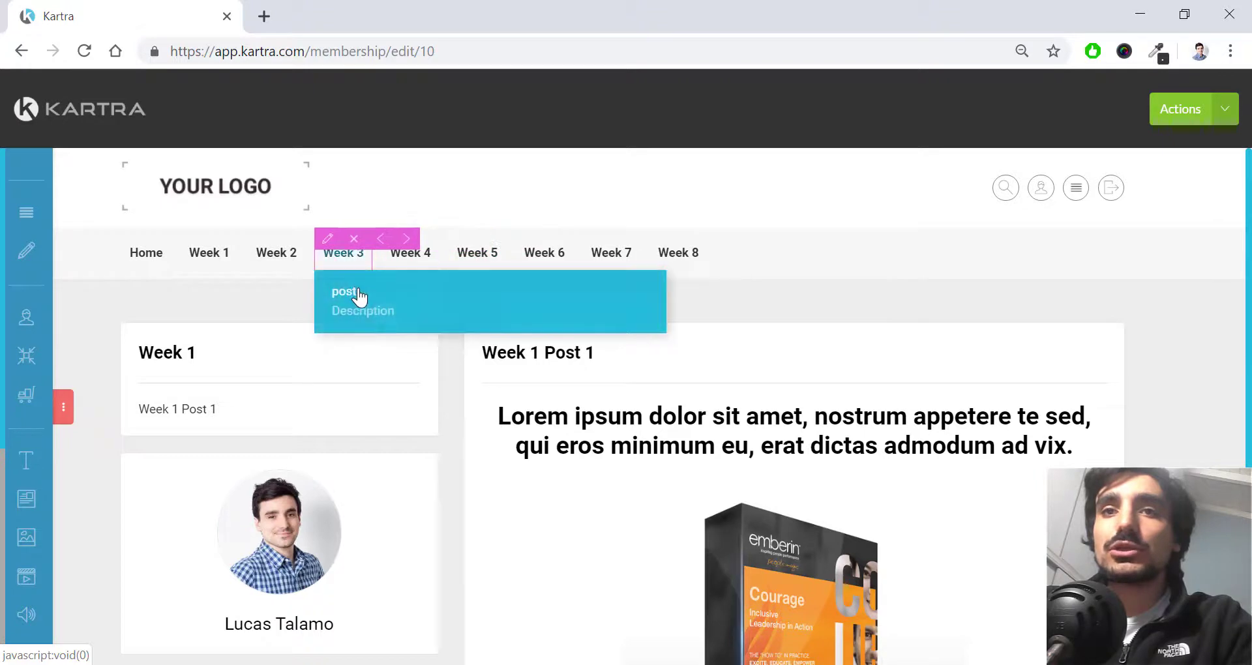
mouse_move(228, 266)
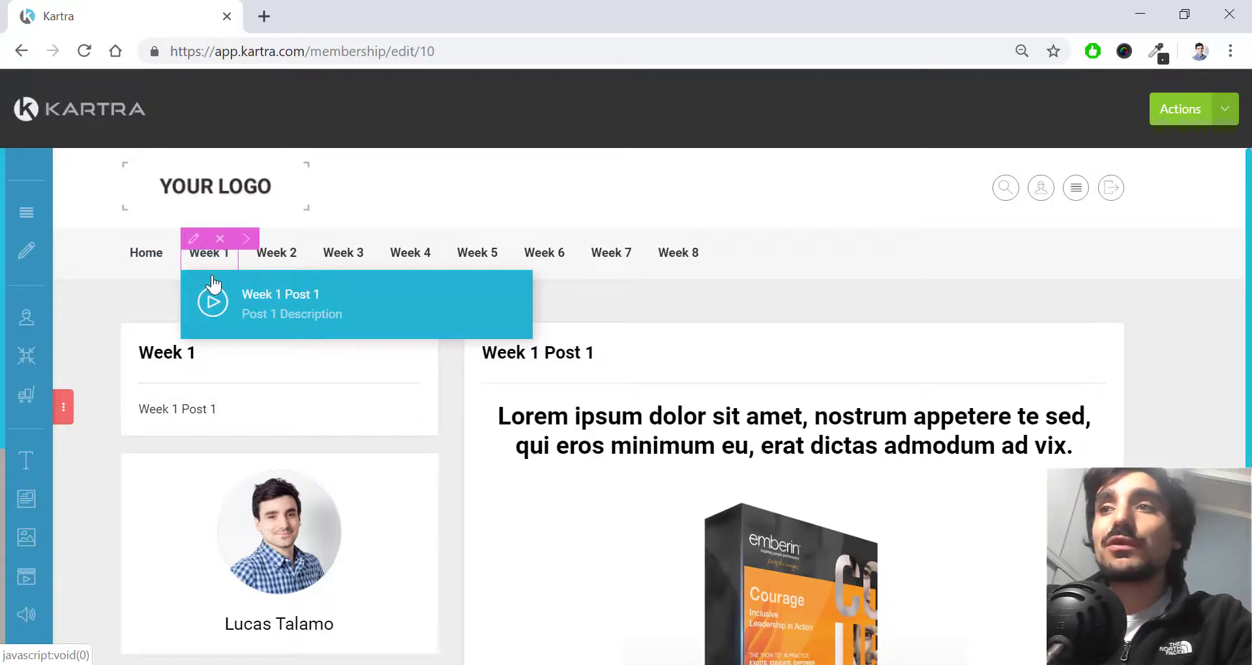
Add a Headline block and a Text block below it to the content area of the Home page.
click(154, 260)
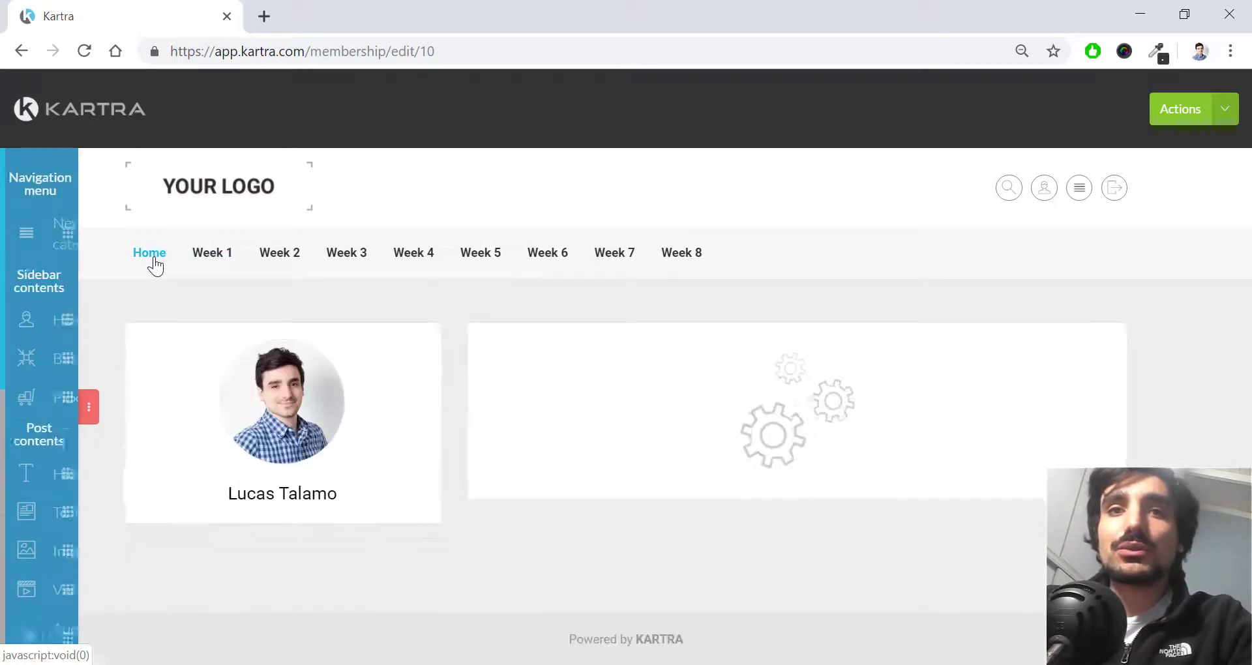
click(276, 408)
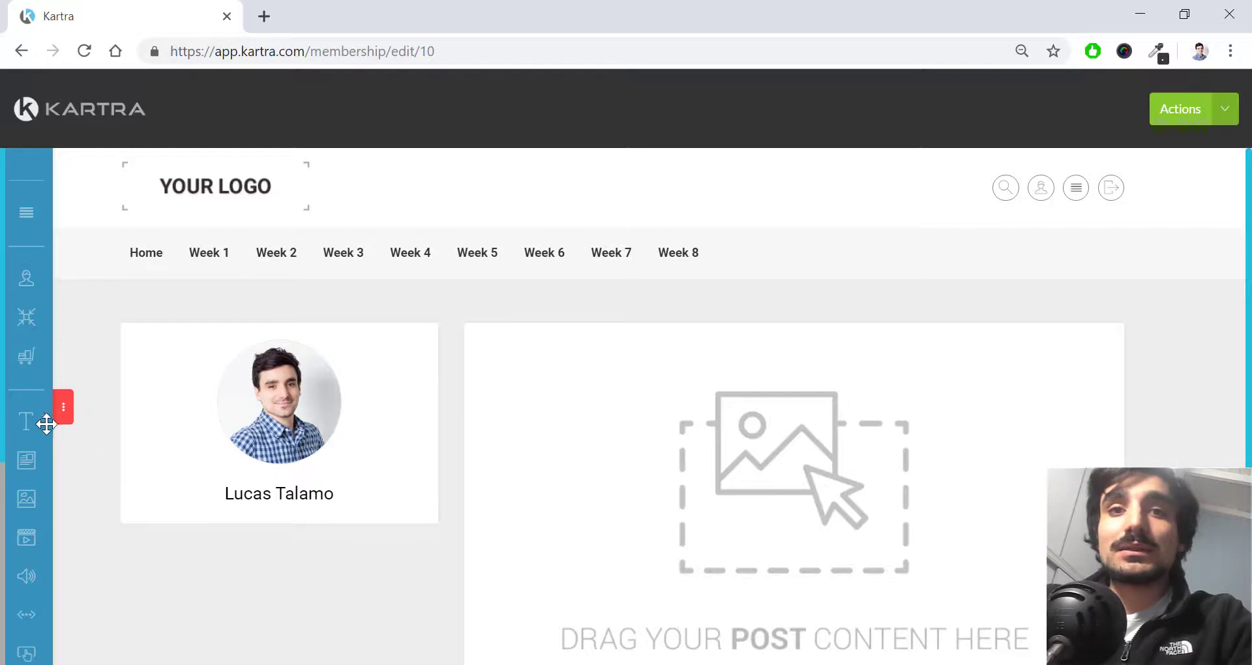
drag(26, 420, 574, 362)
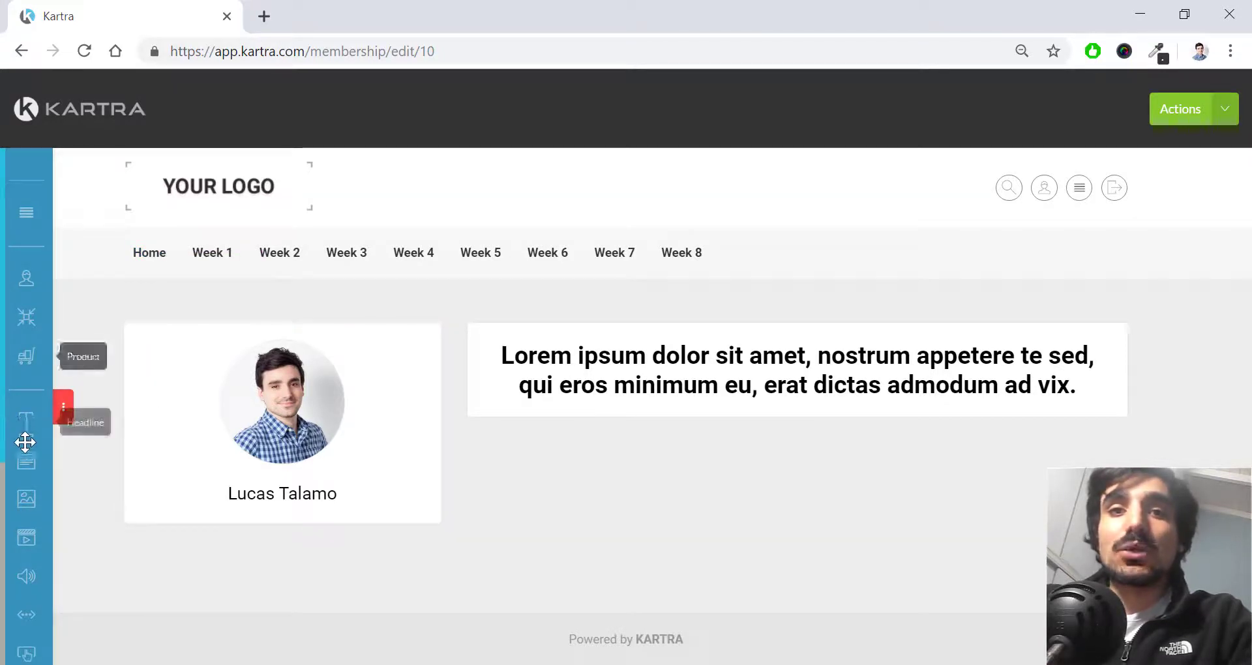
drag(35, 465, 757, 493)
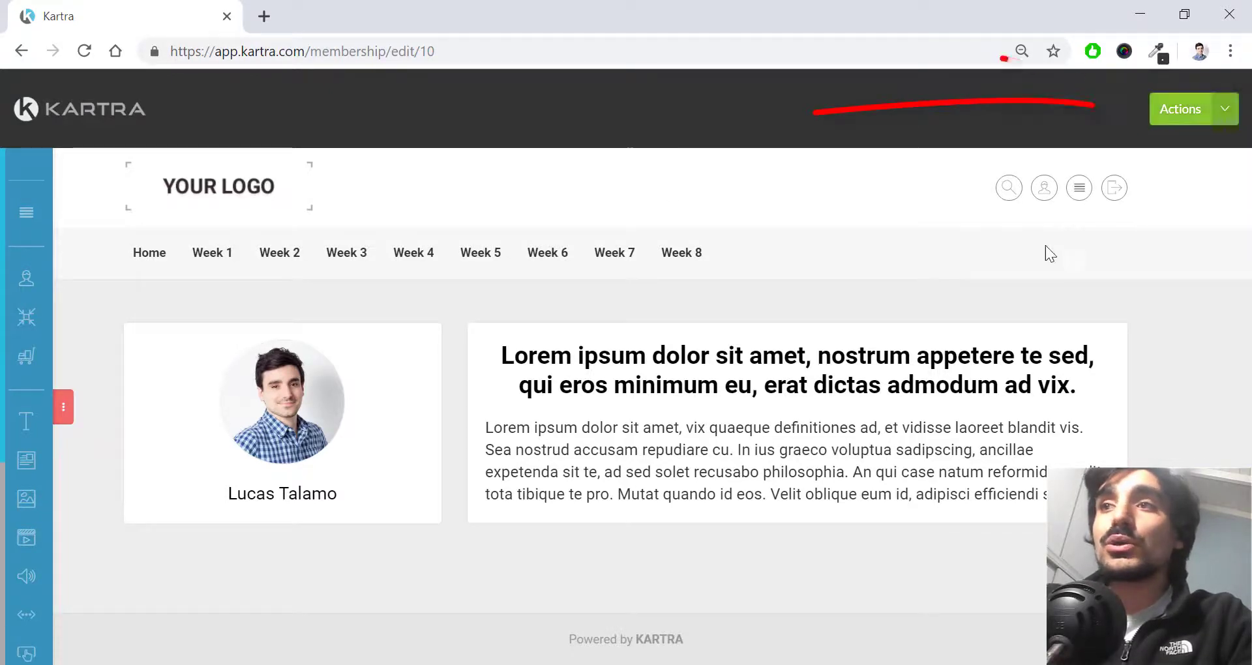
Open the template chooser and compare the previews of the first three membership templates.
click(1225, 123)
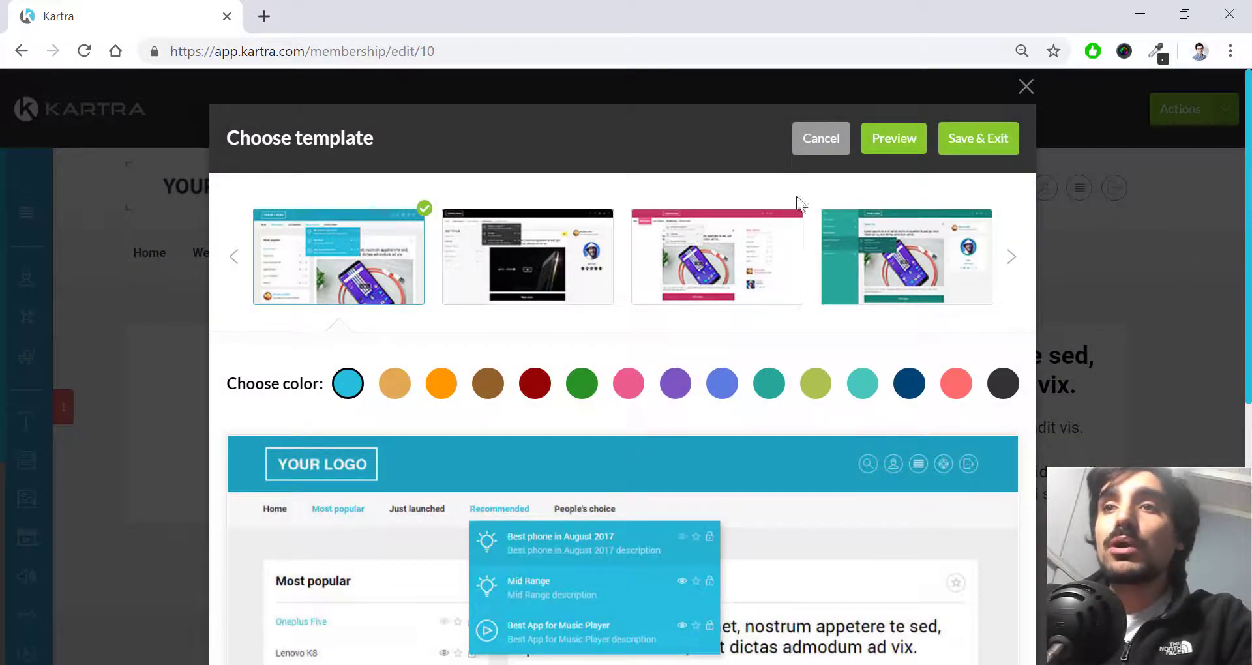
click(560, 262)
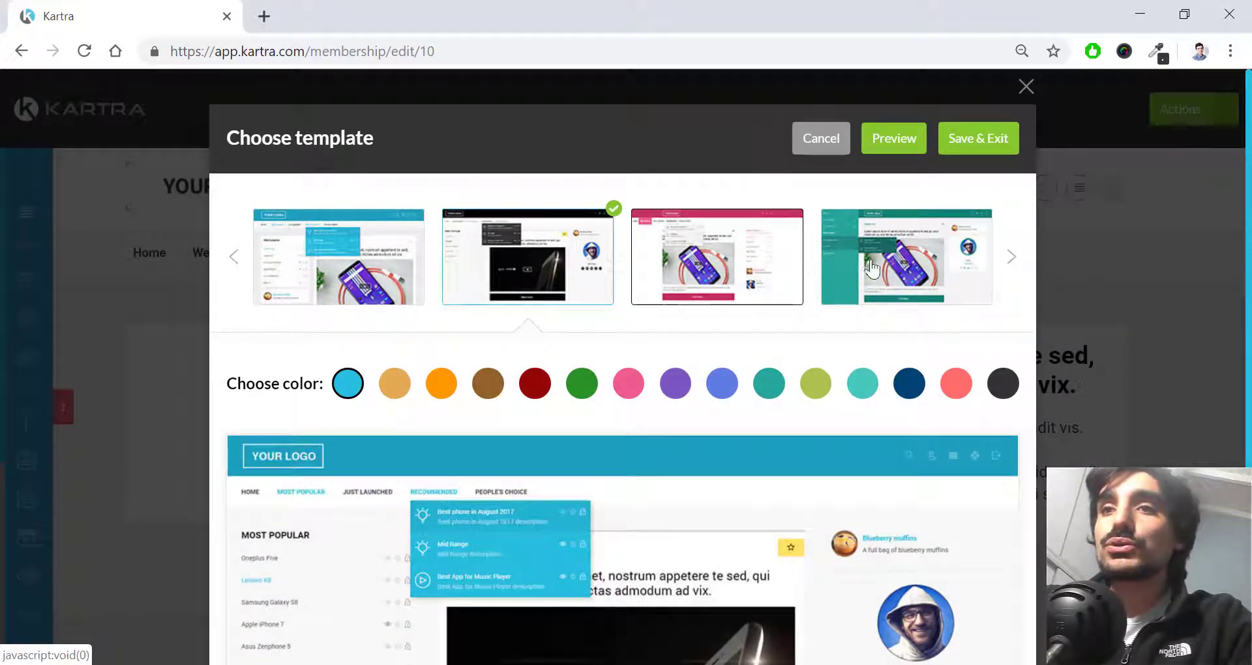
click(769, 268)
scroll(795, 345, down, 3)
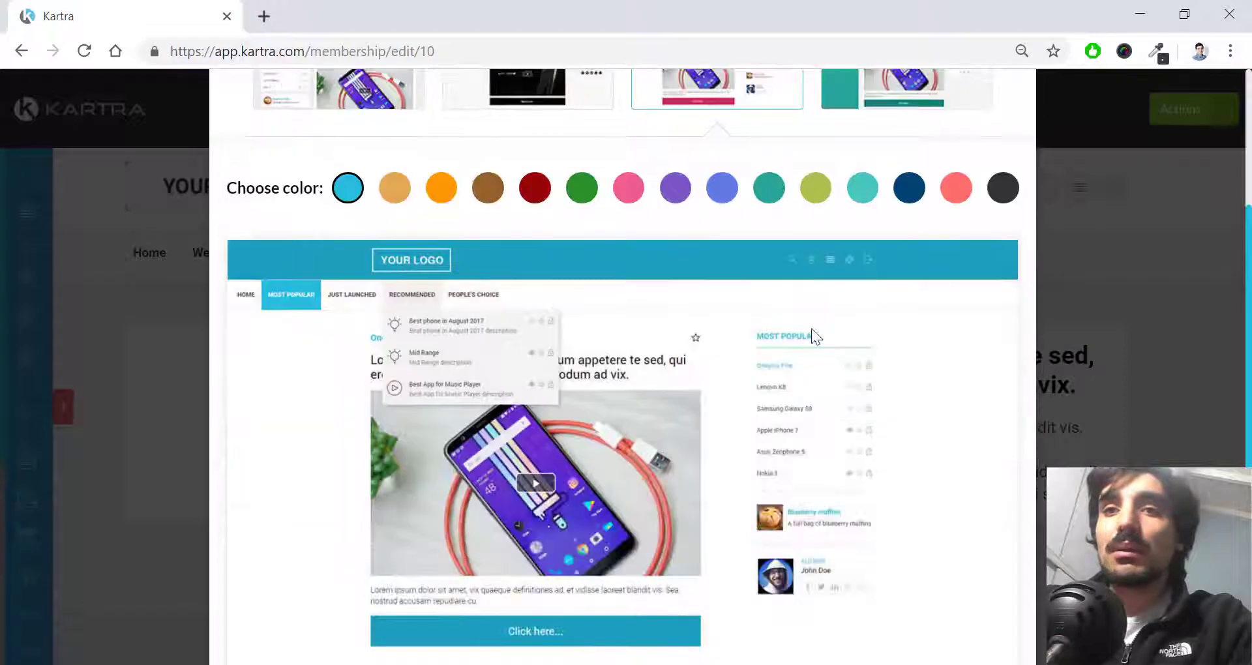
scroll(651, 272, up, 3)
click(392, 248)
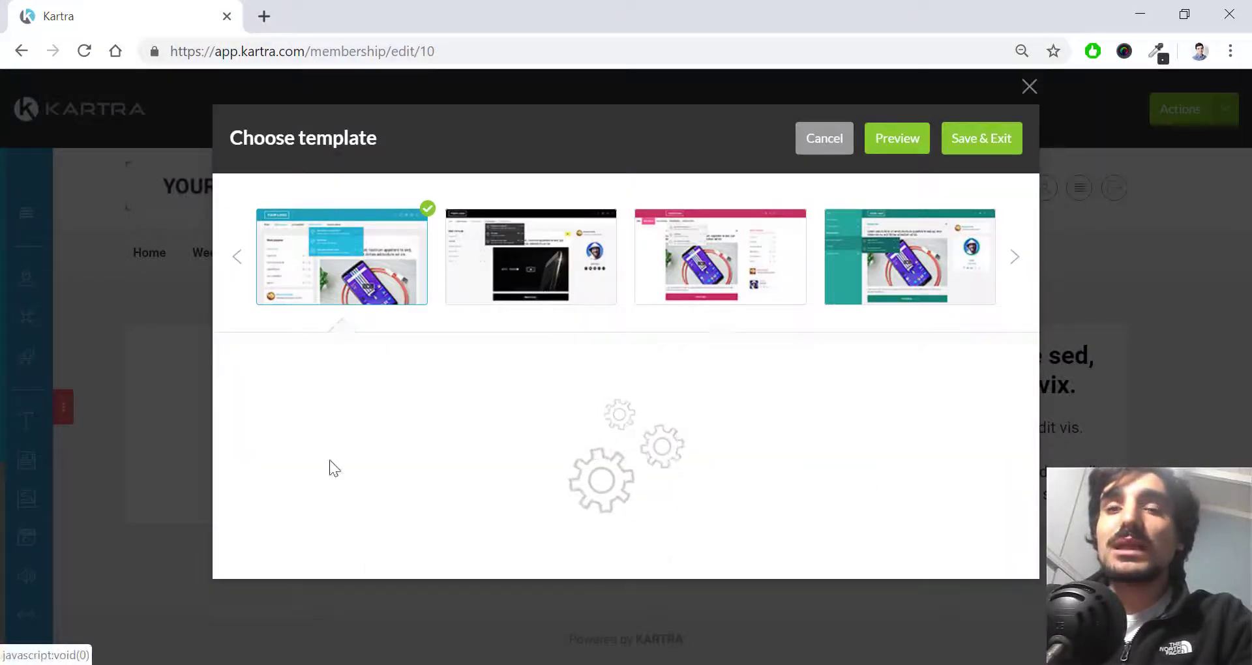
scroll(92, 190, down, 1)
scroll(495, 469, down, 1)
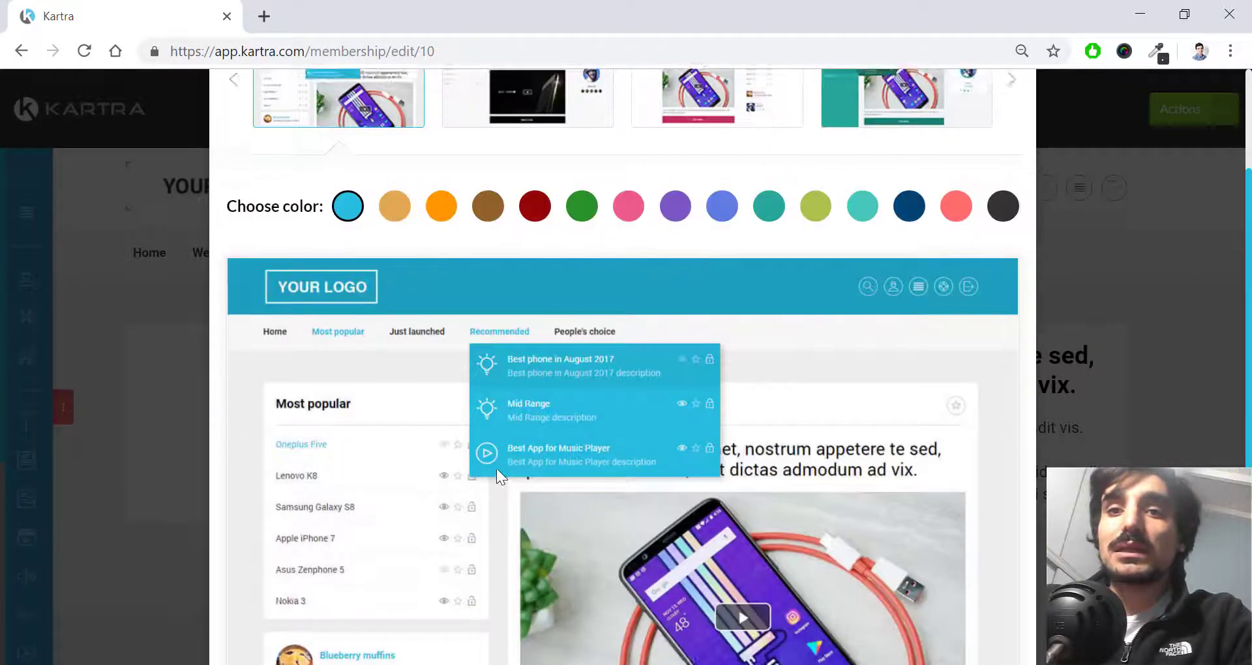
scroll(486, 465, down, 3)
scroll(709, 447, up, 5)
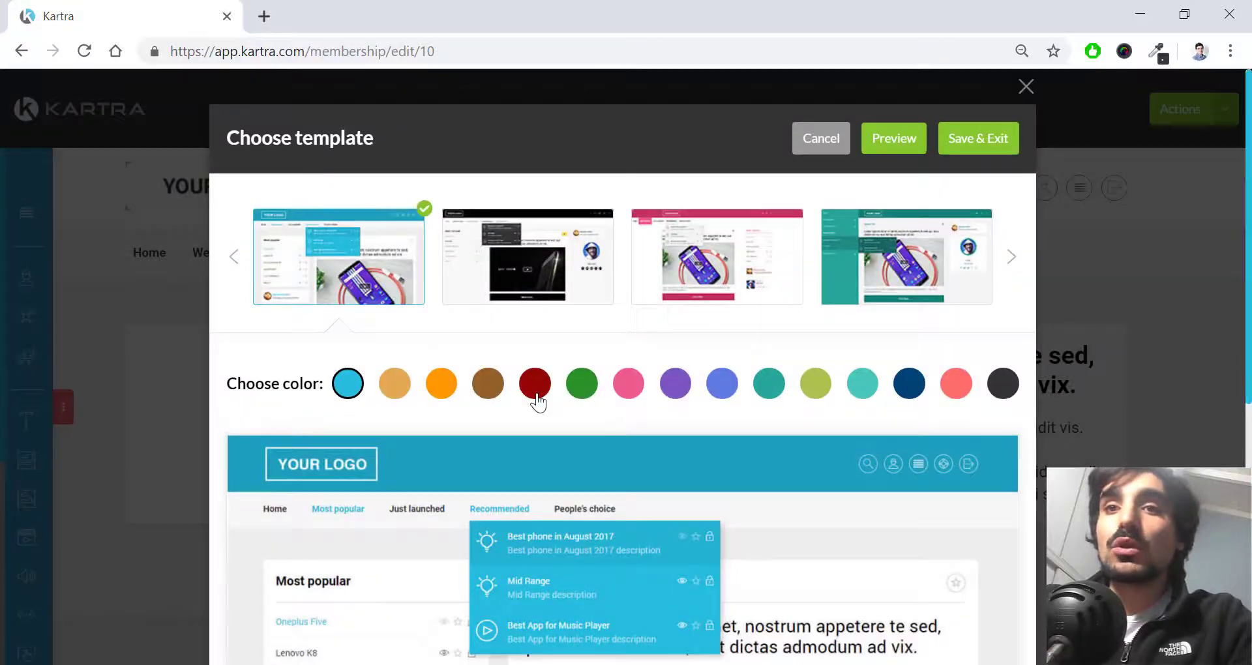
Select the teal template with the vertical side navigation, set its colour to black, and save the template choice.
click(1011, 254)
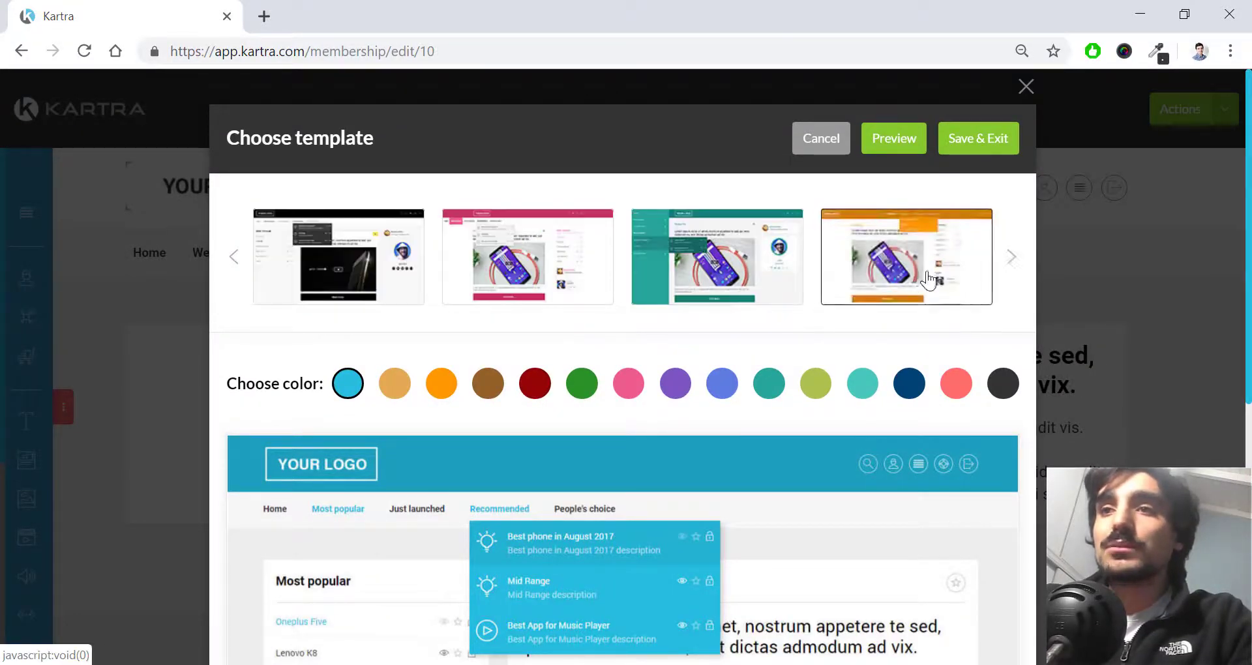
click(913, 261)
click(670, 267)
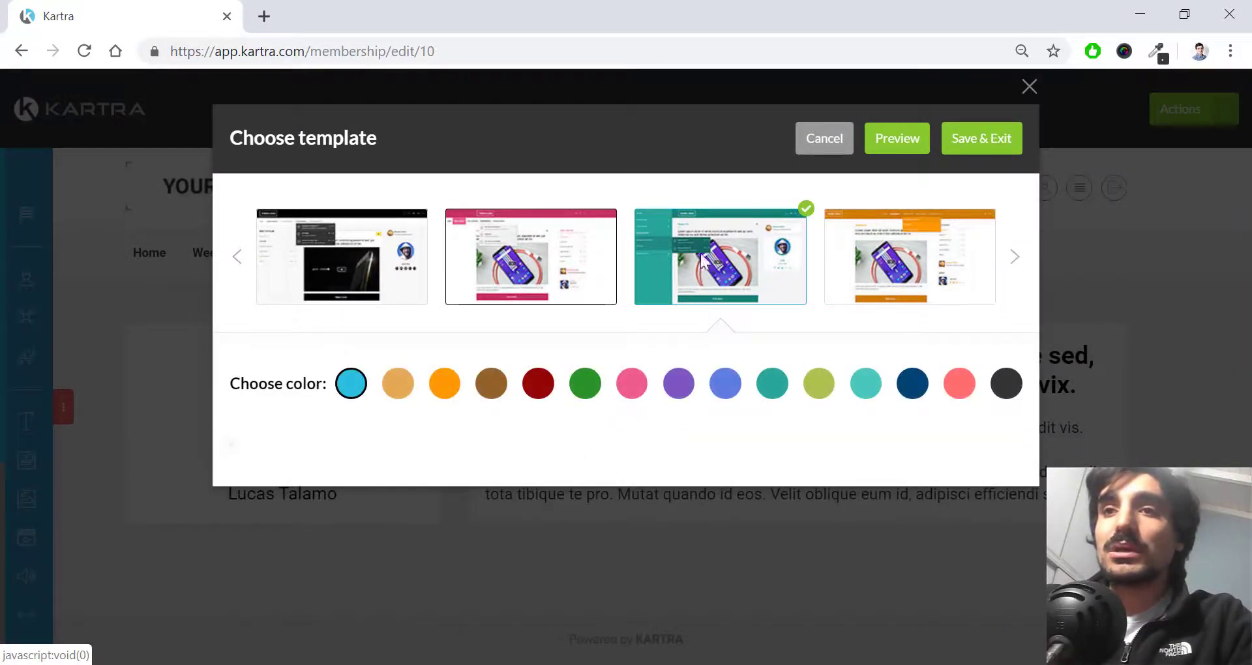
click(711, 251)
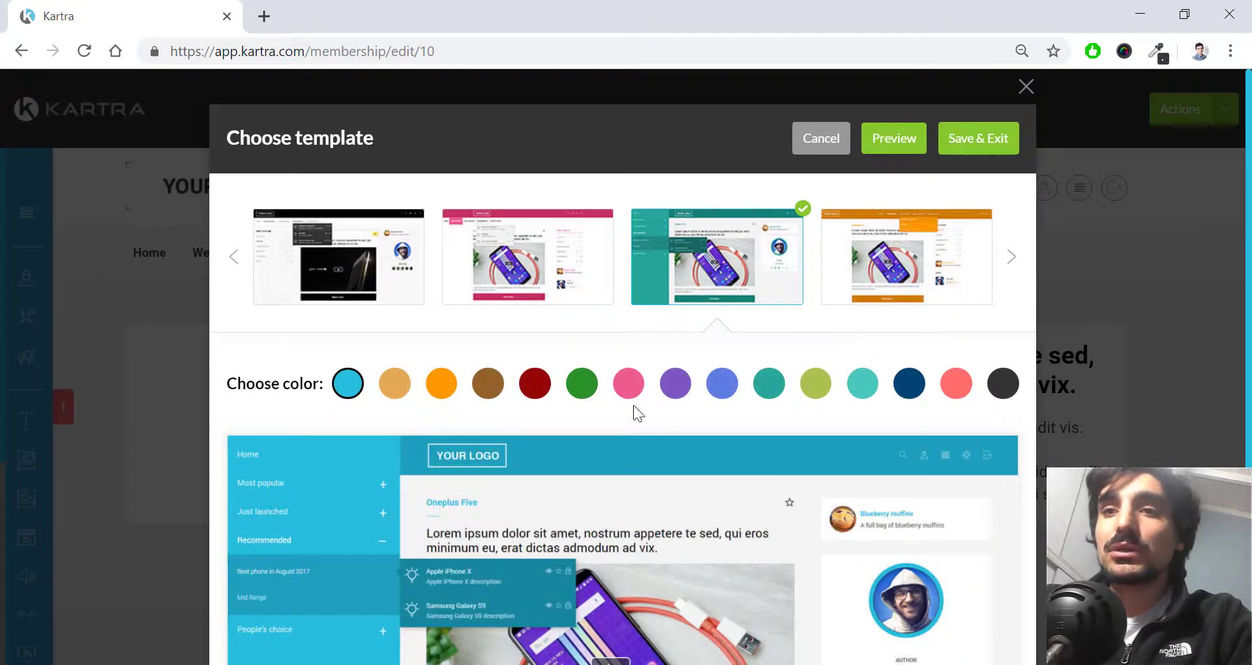
click(993, 390)
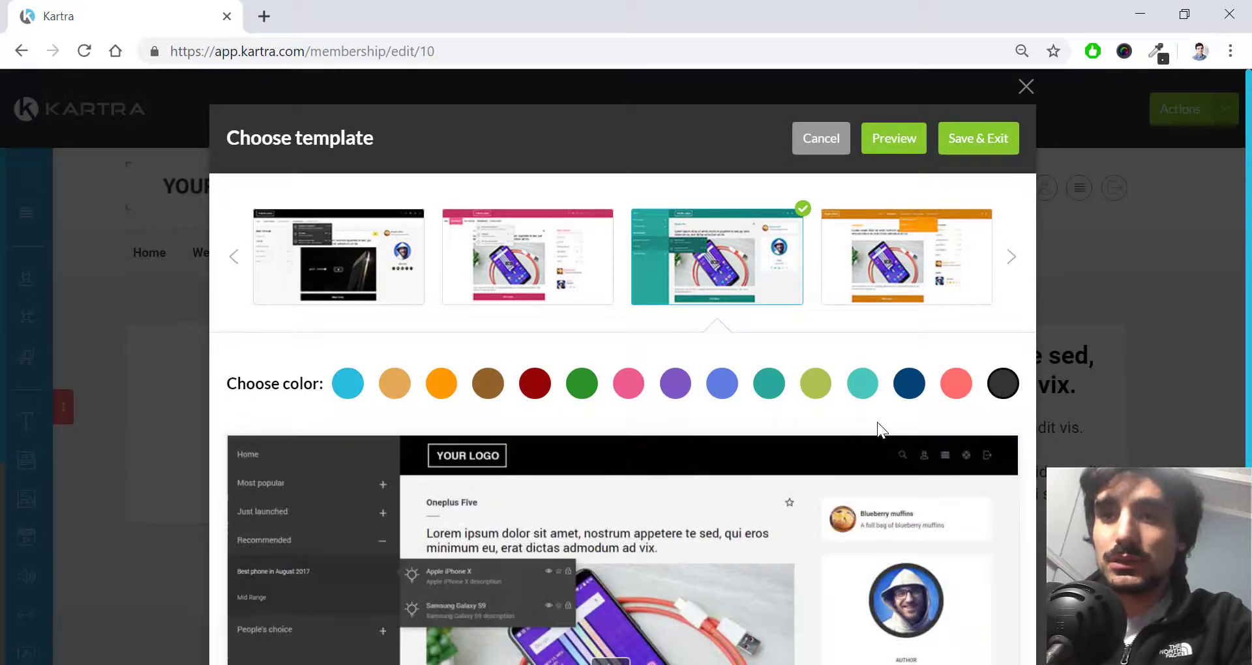
scroll(710, 335, down, 2)
scroll(709, 335, up, 2)
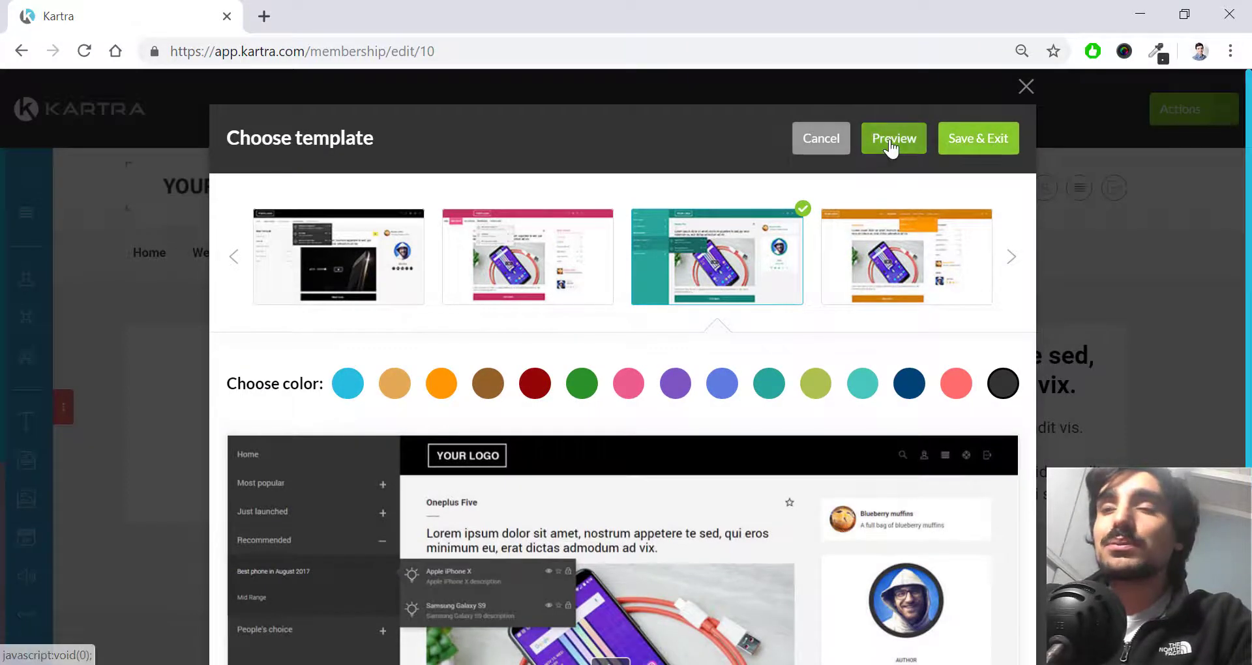
click(997, 156)
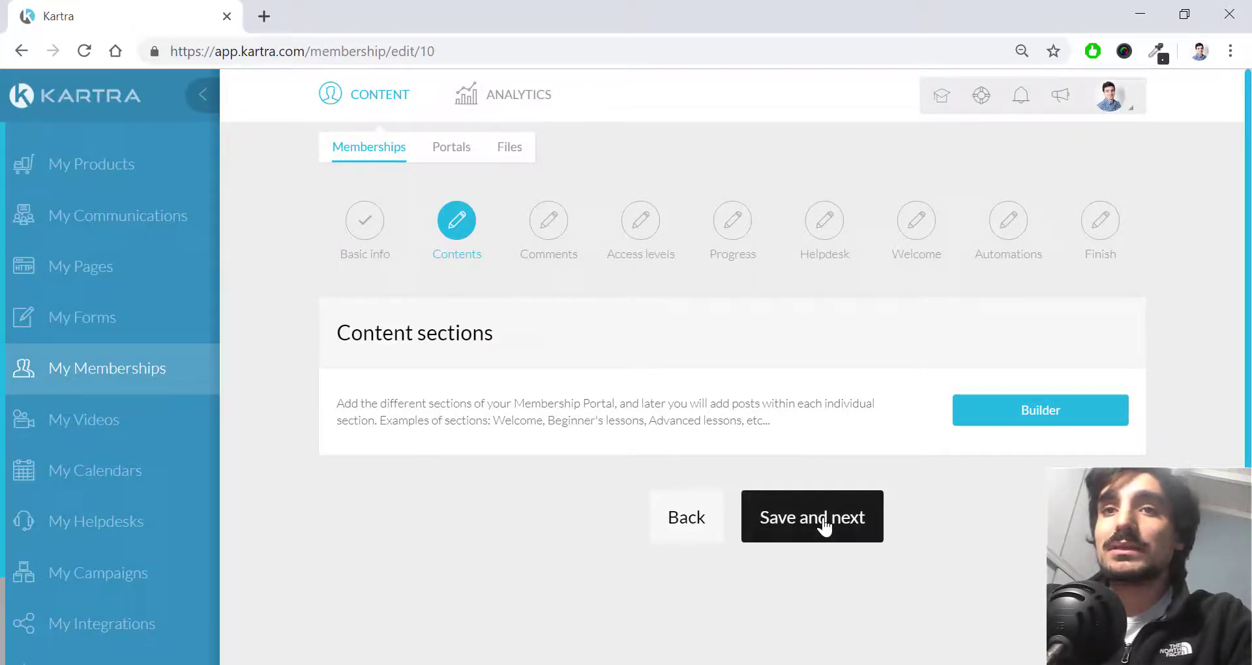
Save the Contents stage and go through the Comments stage to reach Access levels.
click(864, 538)
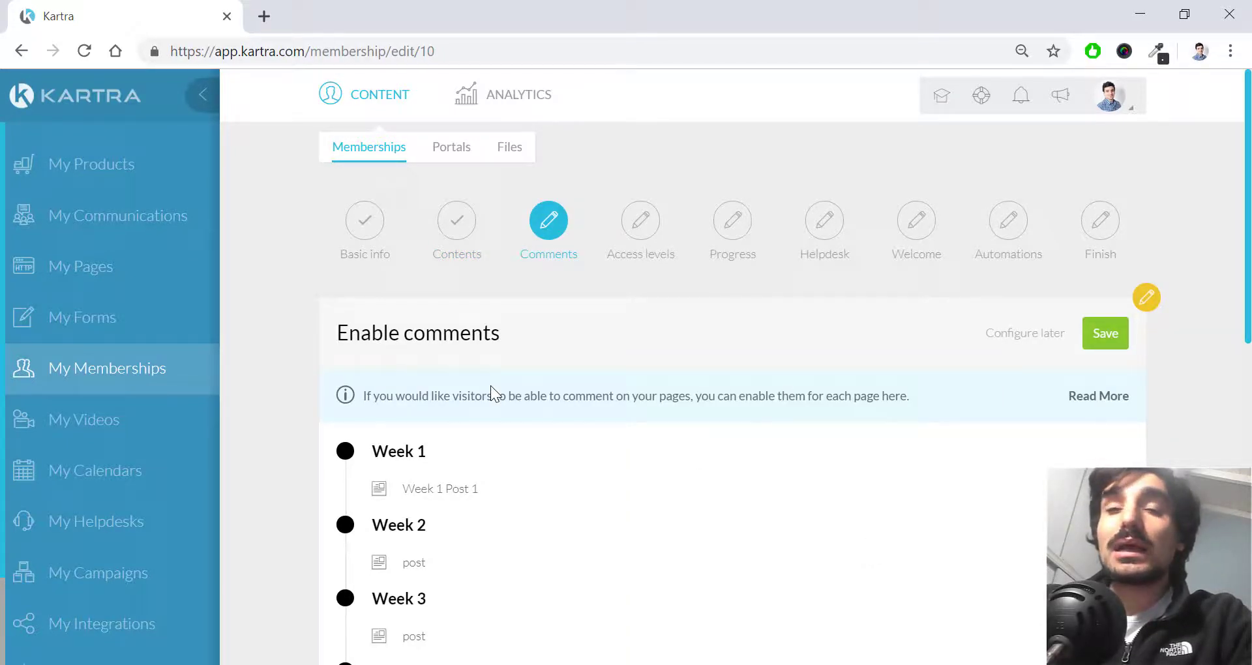
scroll(771, 387, down, 10)
scroll(770, 388, up, 6)
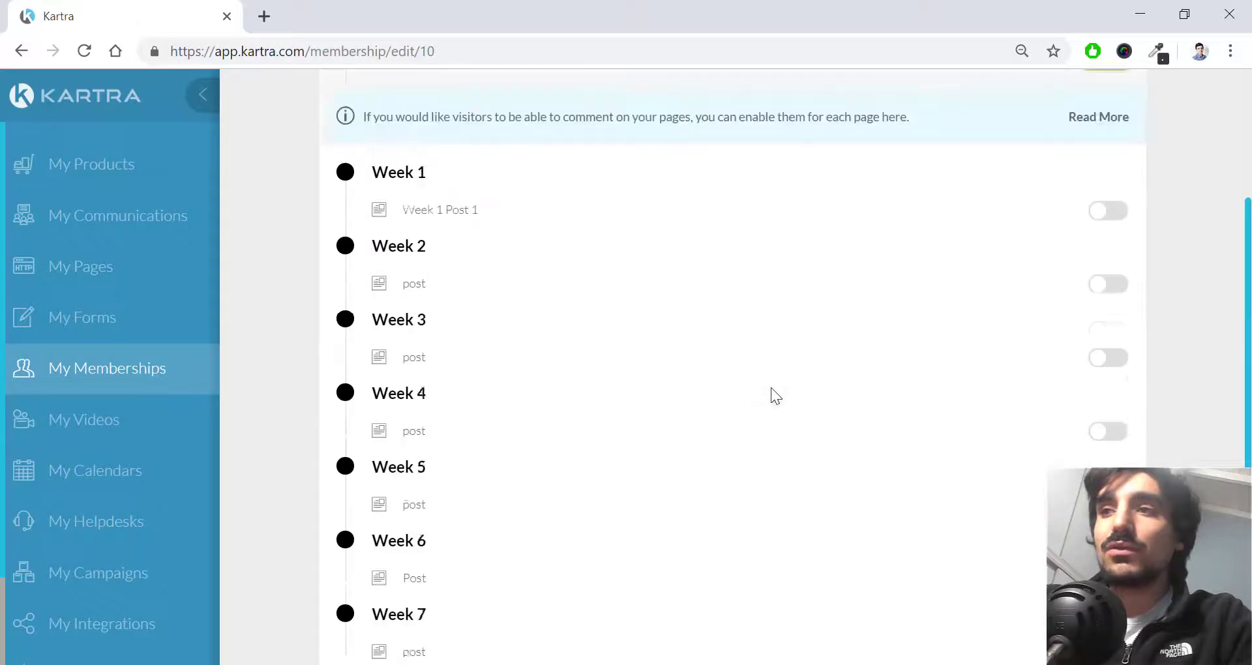
scroll(770, 387, up, 4)
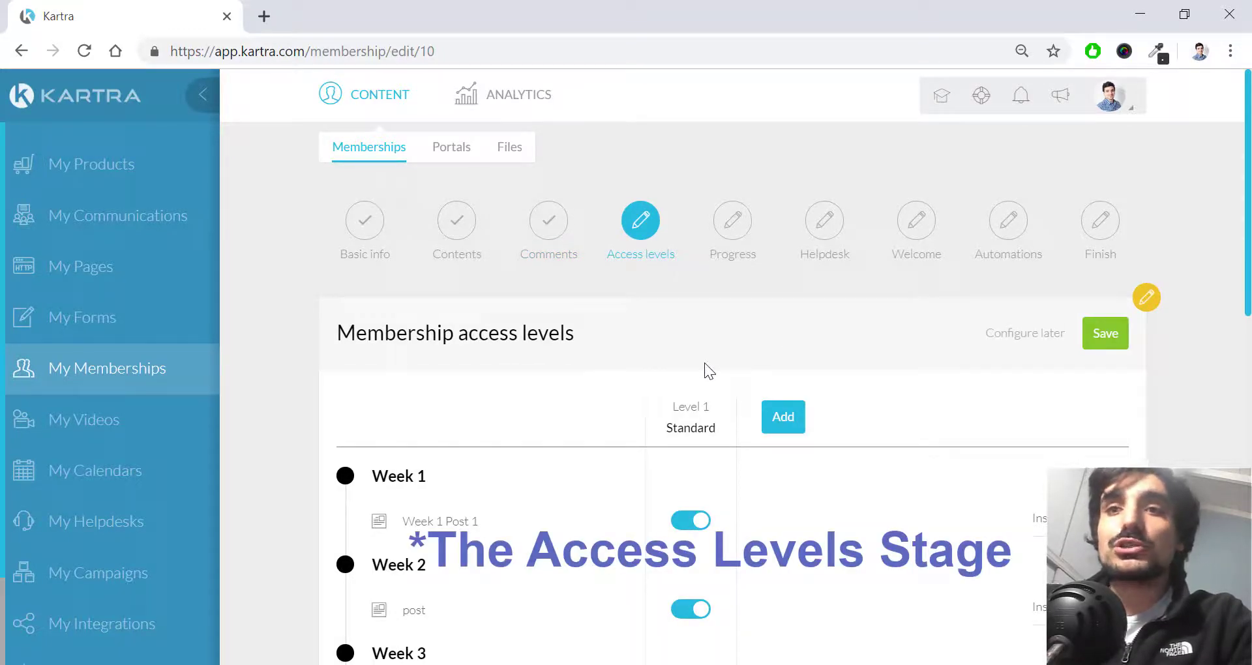
Examine the Standard access level's switches and access timing for the Week 1 to Week 8 posts.
drag(450, 333, 481, 388)
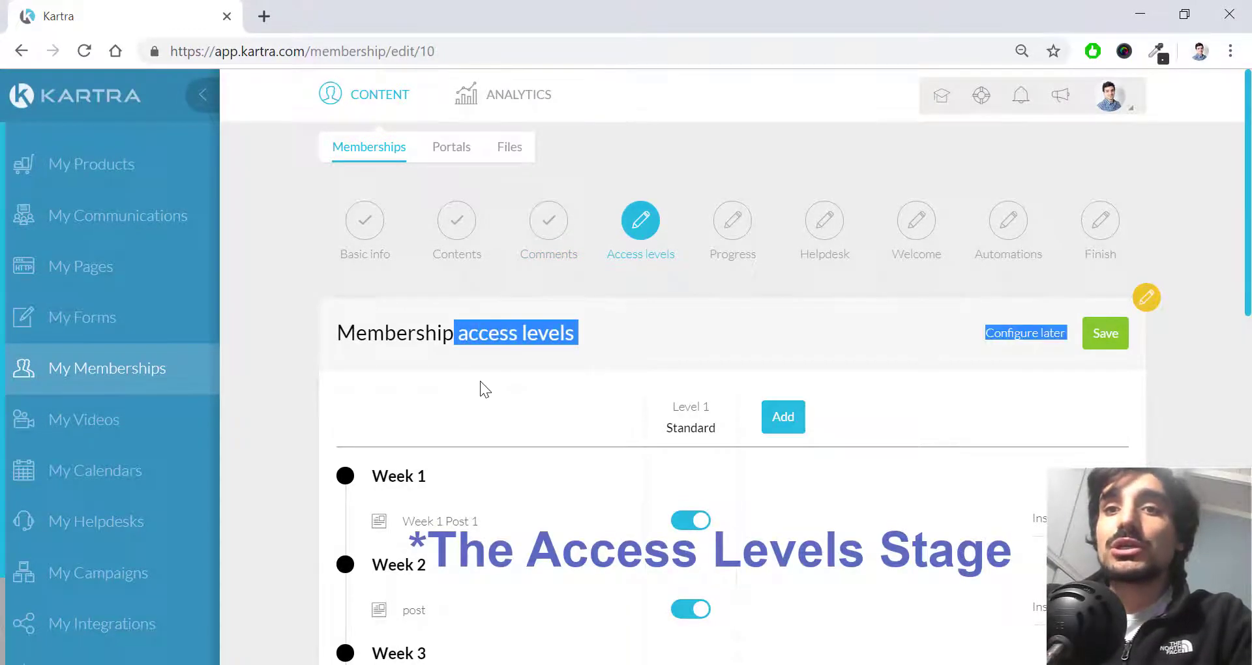
scroll(422, 338, down, 5)
scroll(425, 195, down, 5)
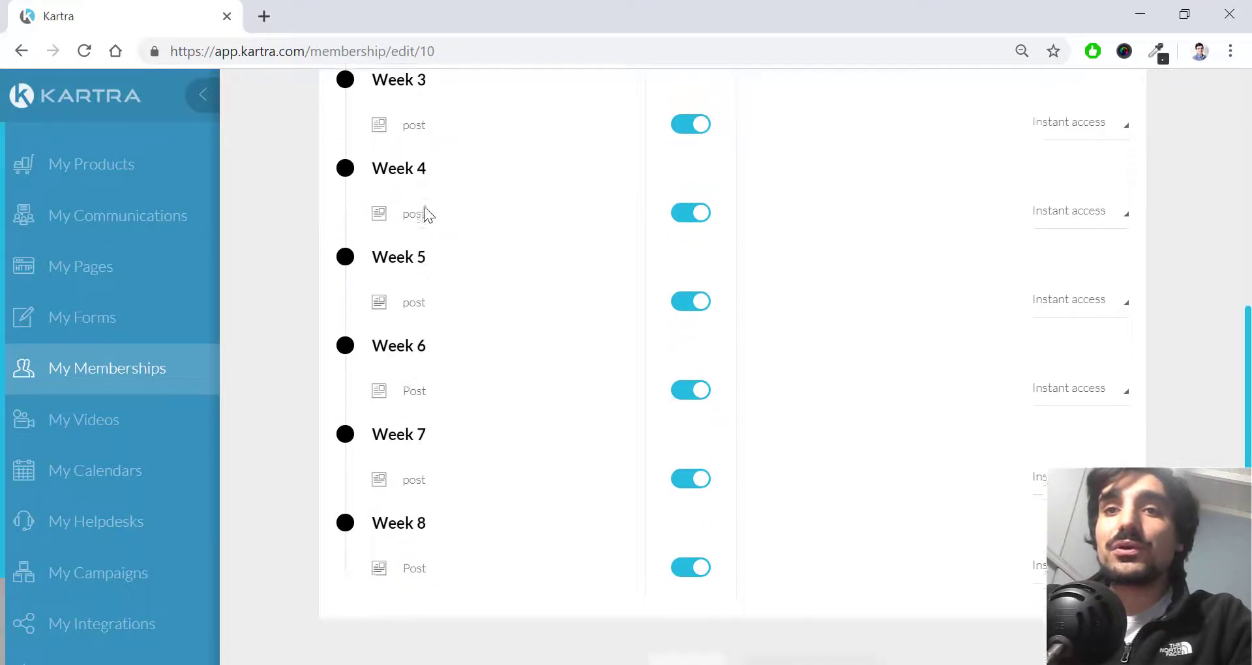
scroll(428, 443, up, 7)
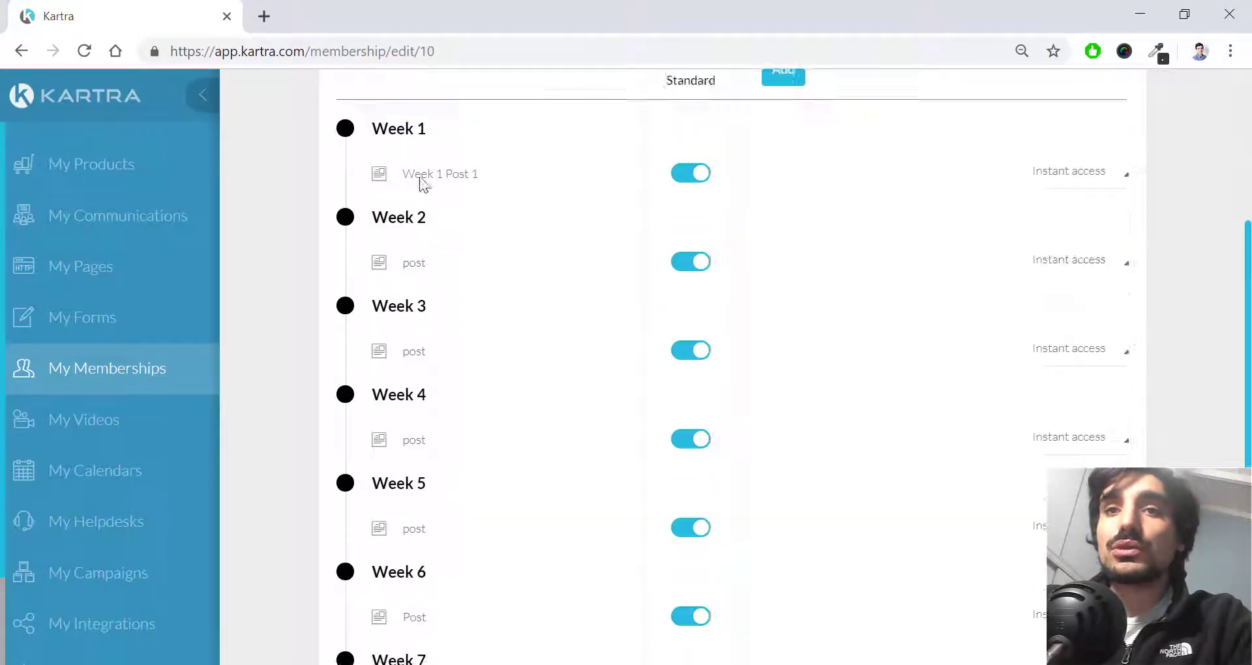
scroll(461, 329, down, 2)
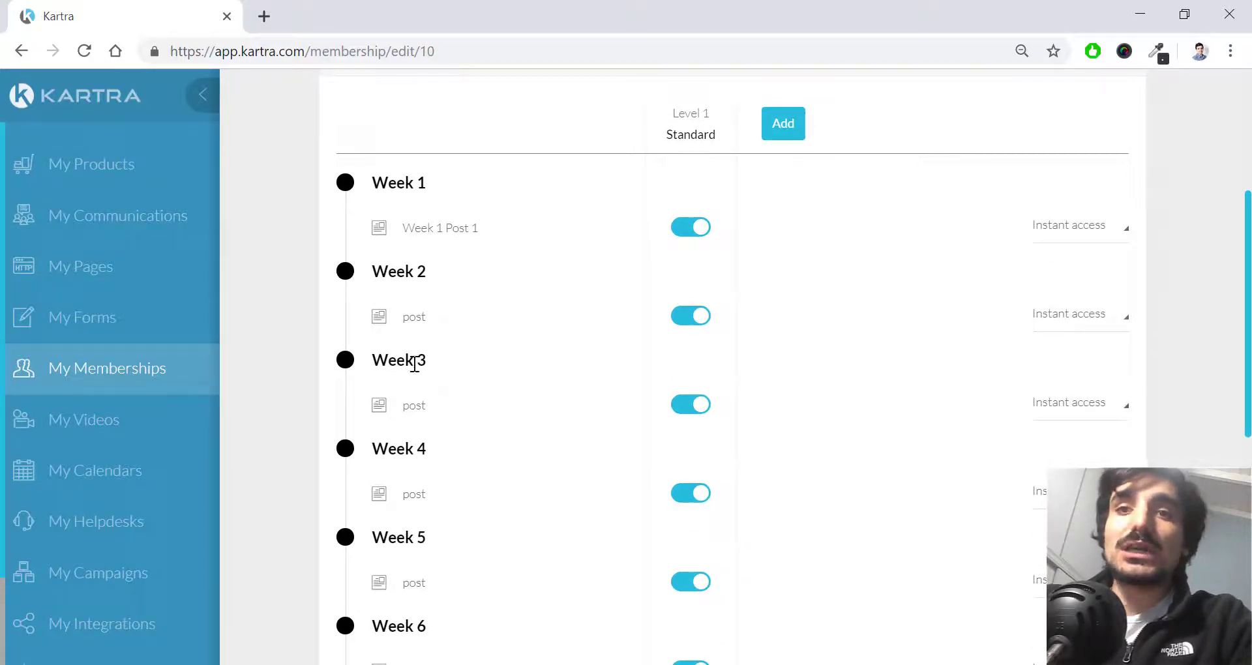
drag(432, 407, 418, 407)
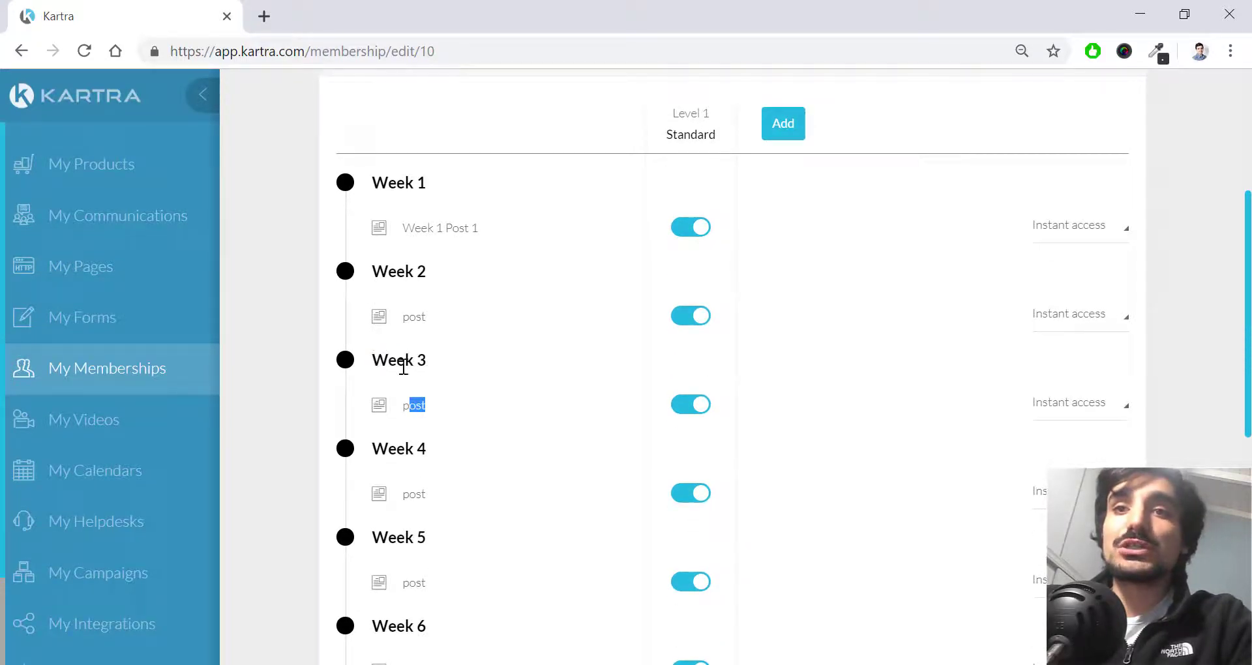
drag(392, 359, 371, 360)
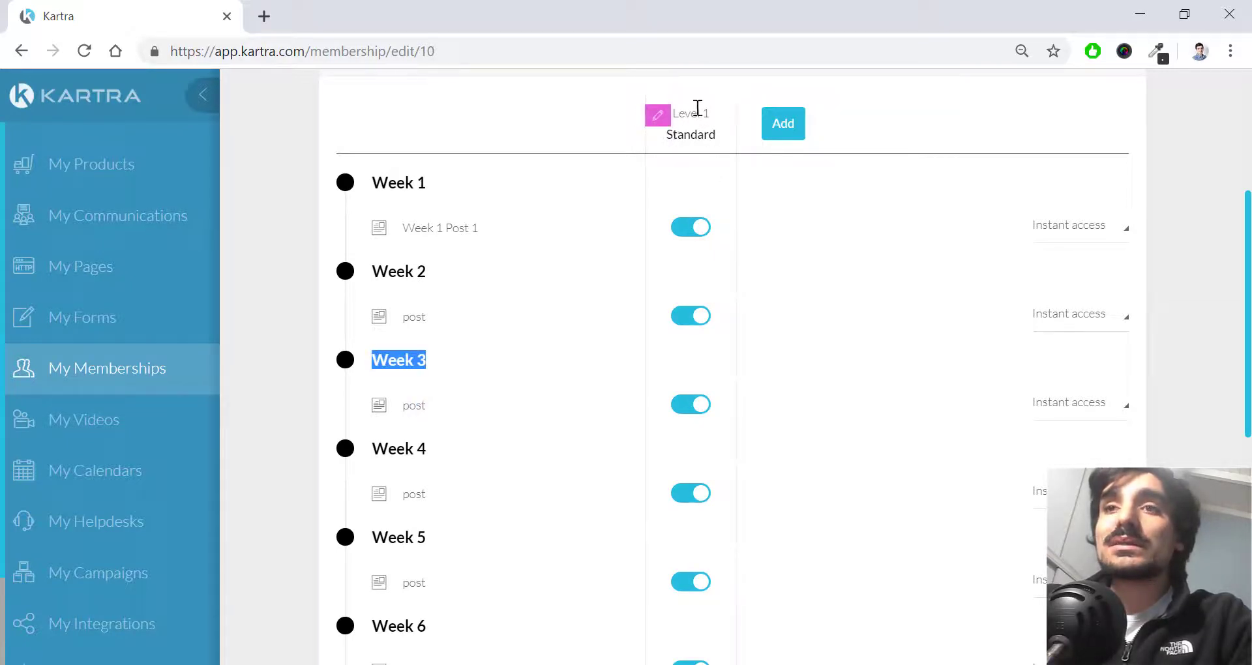
Rename the Standard access level to "6 week" and save the name.
scroll(717, 142, down, 6)
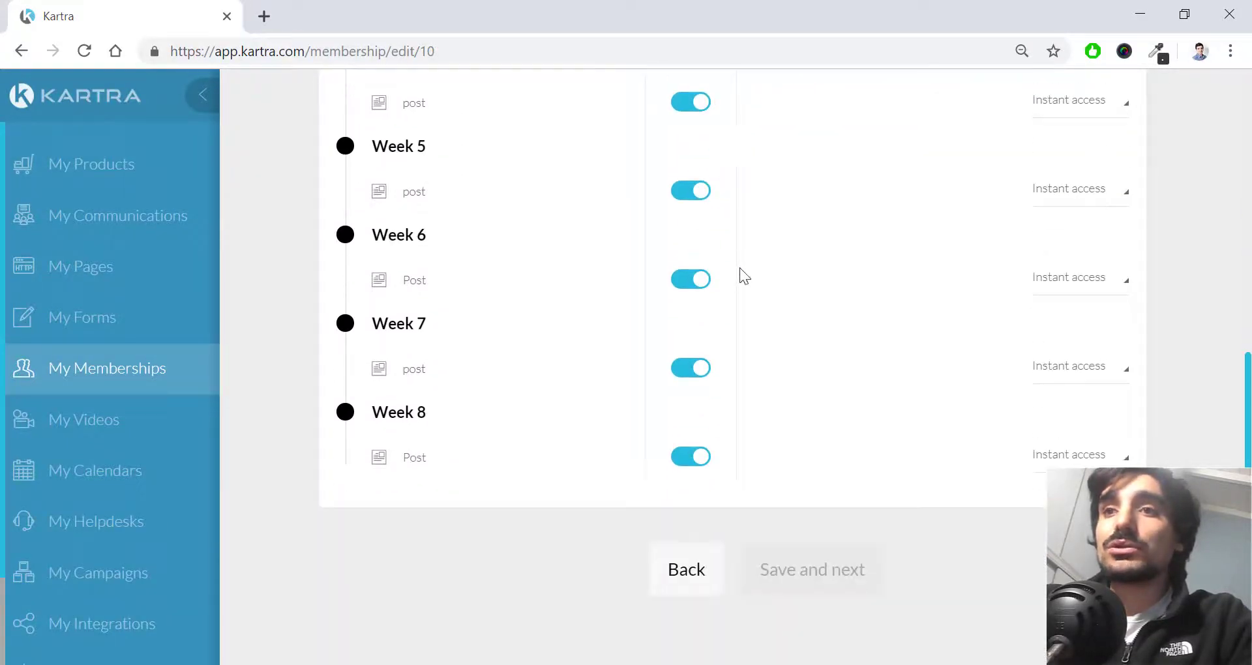
scroll(742, 274, up, 7)
scroll(761, 257, up, 2)
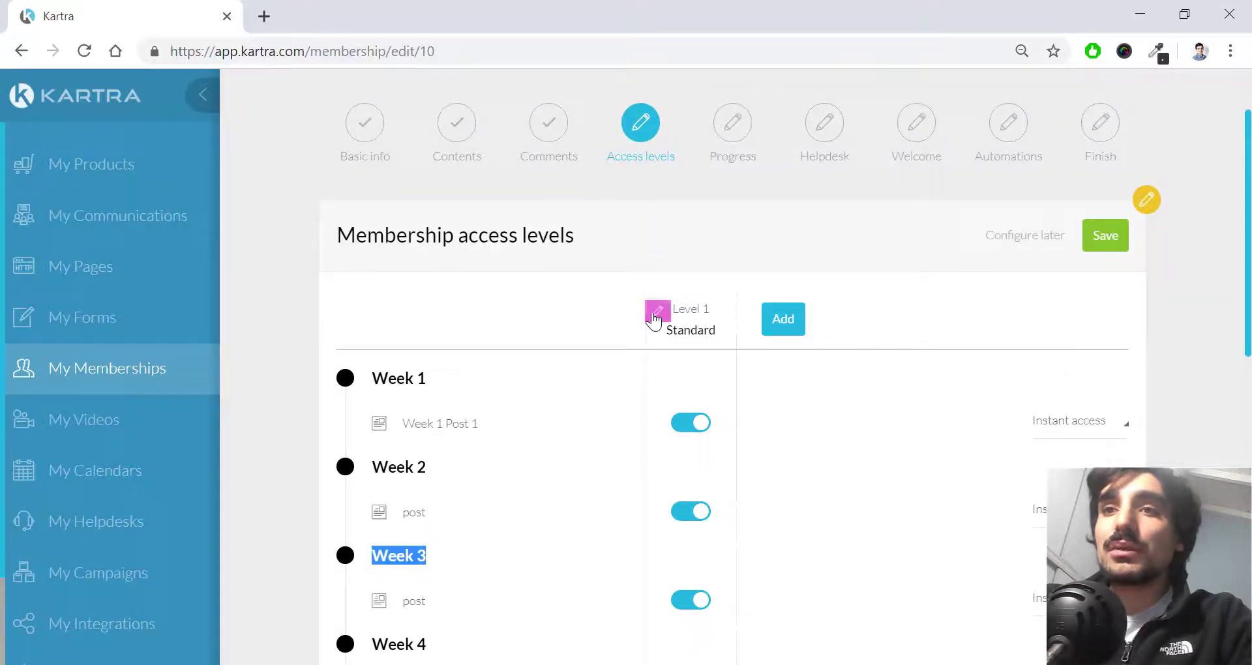
click(658, 316)
drag(585, 256, 432, 232)
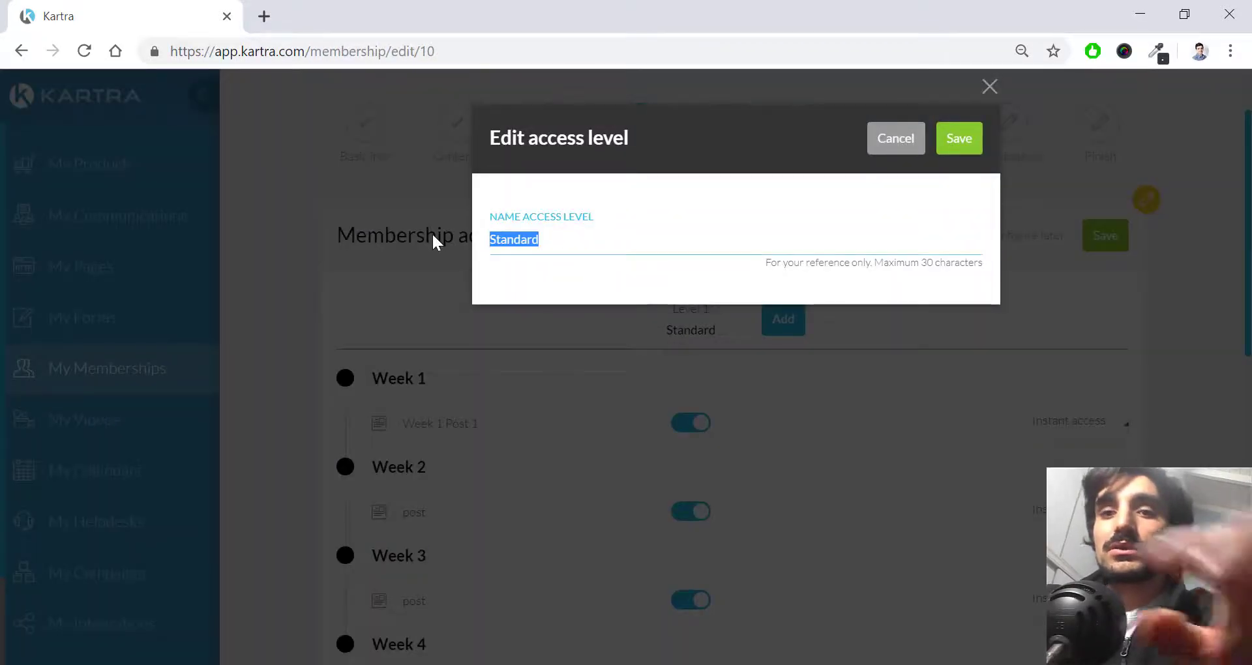
text(6 week)
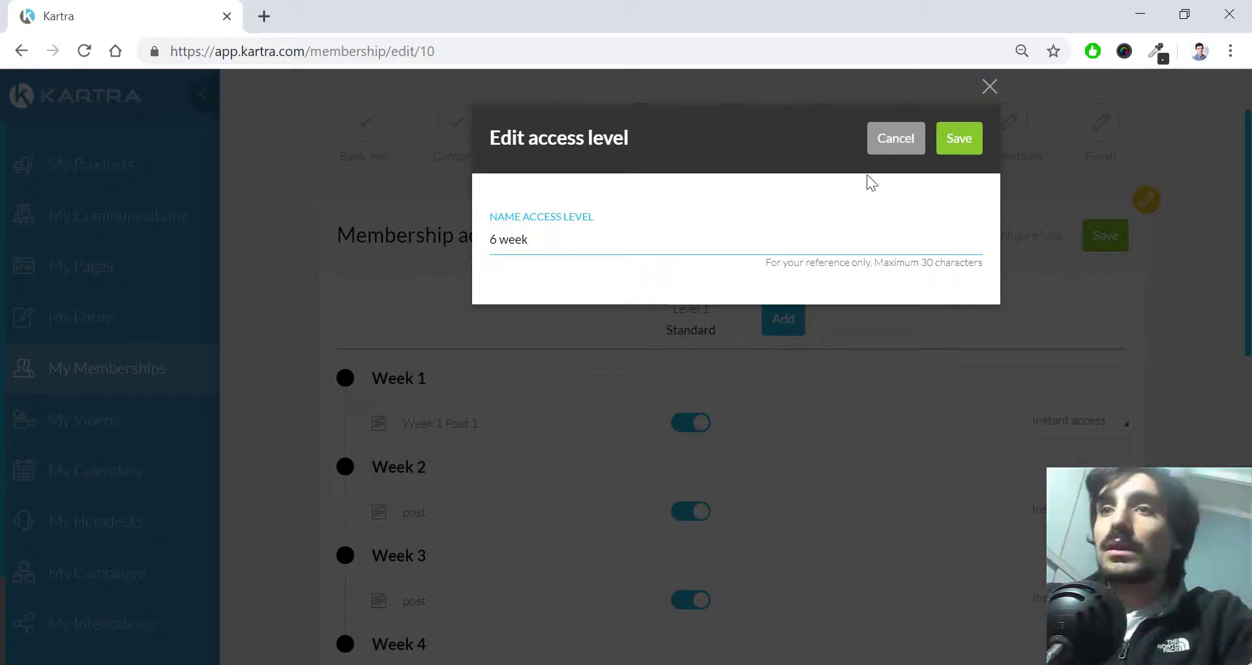
click(947, 146)
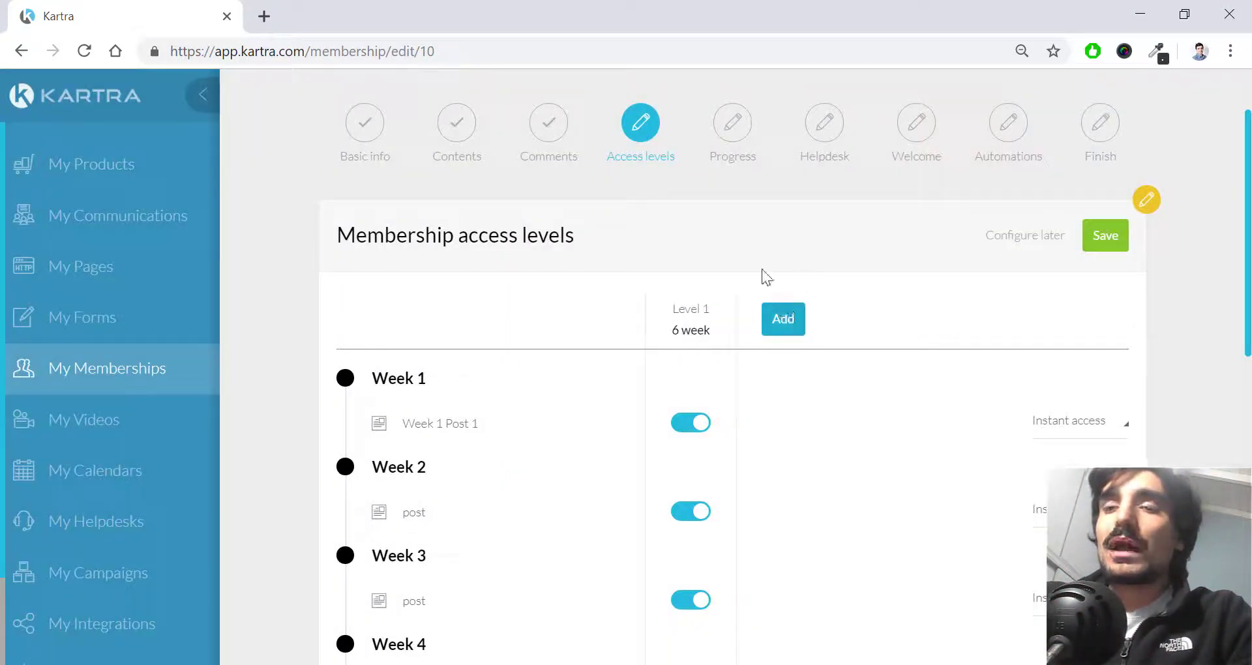
Add a second access level named "8 weeks" and save it.
click(776, 321)
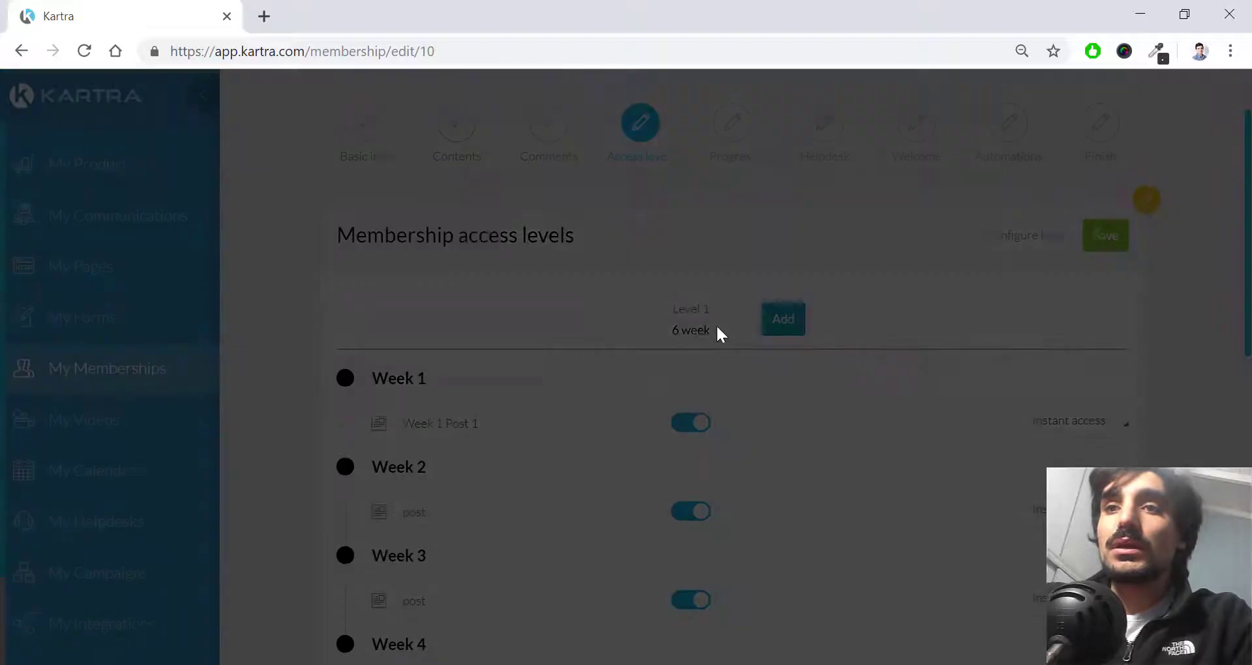
click(563, 240)
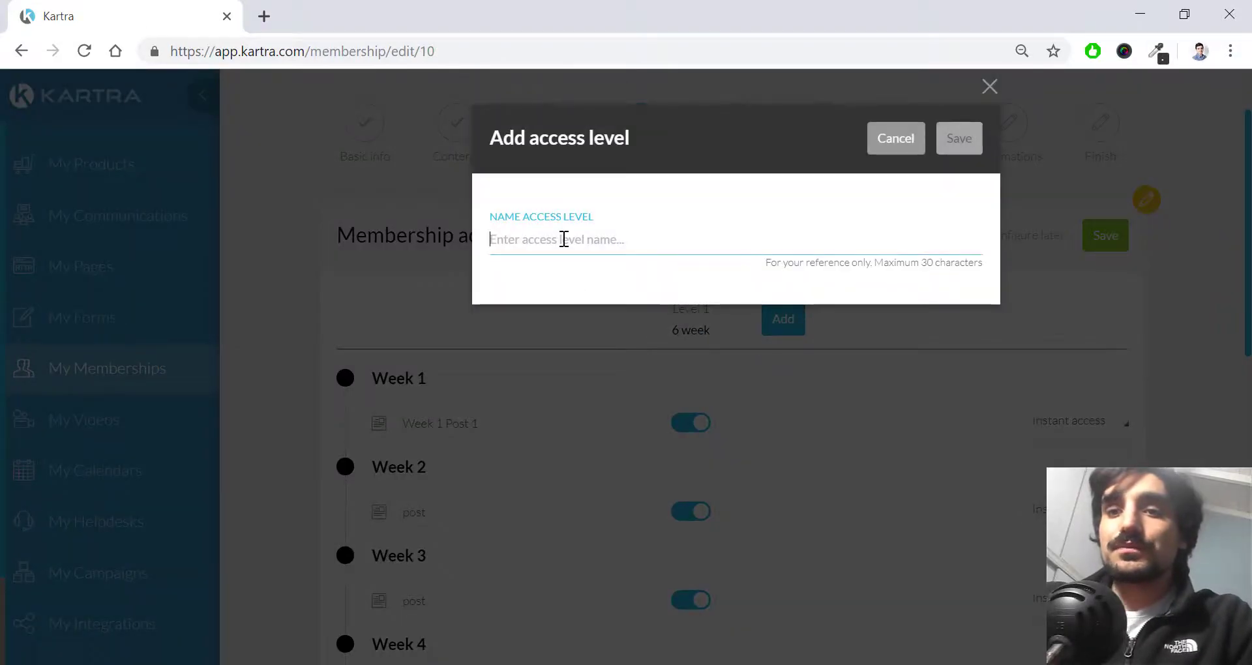
text(8 we)
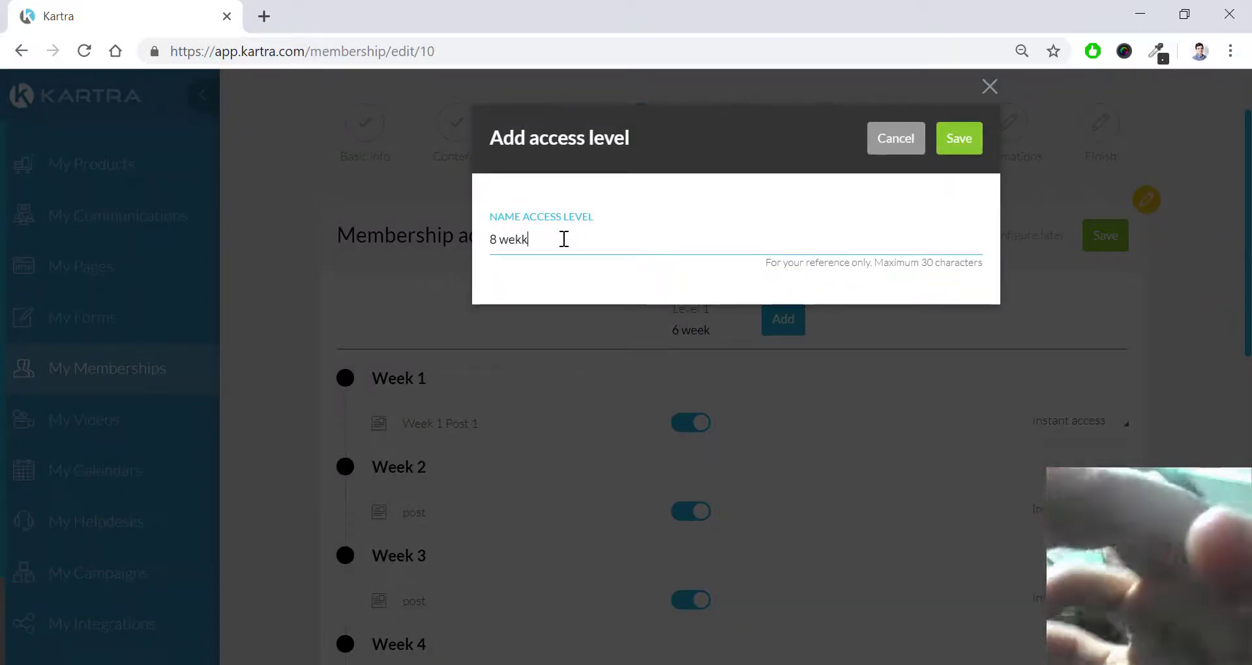
text(eks)
click(971, 145)
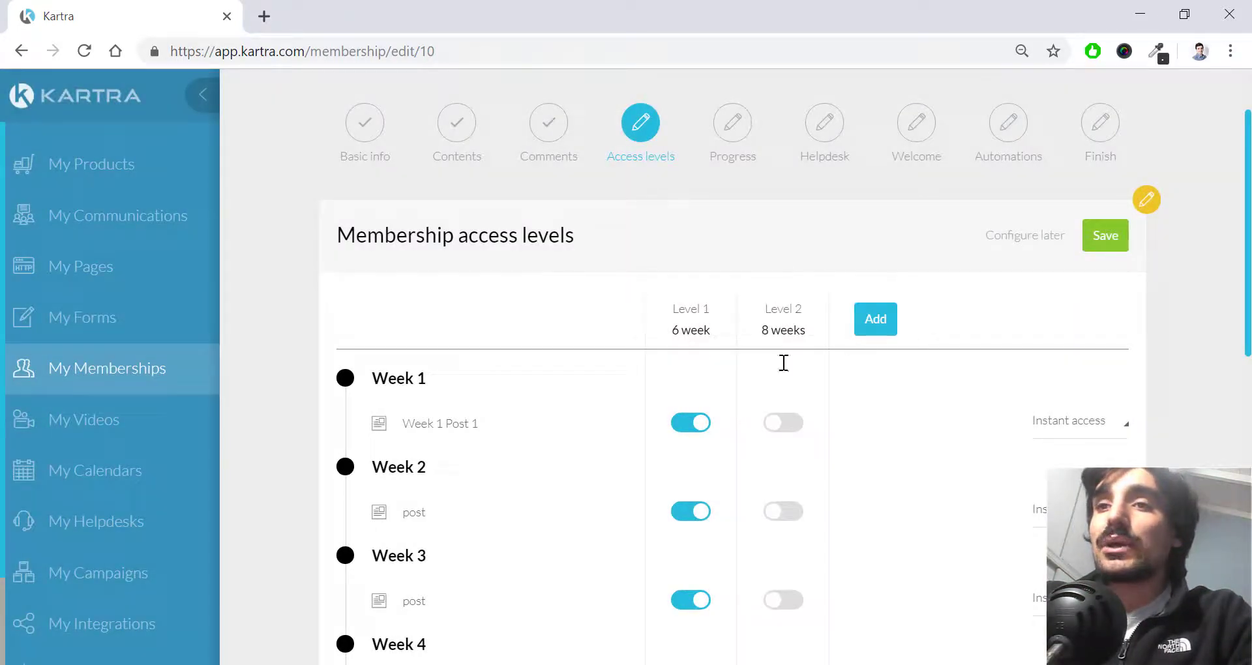
Enable the posts of all weeks, Week 1 to Week 8, for the "8 weeks" access level.
scroll(783, 362, down, 8)
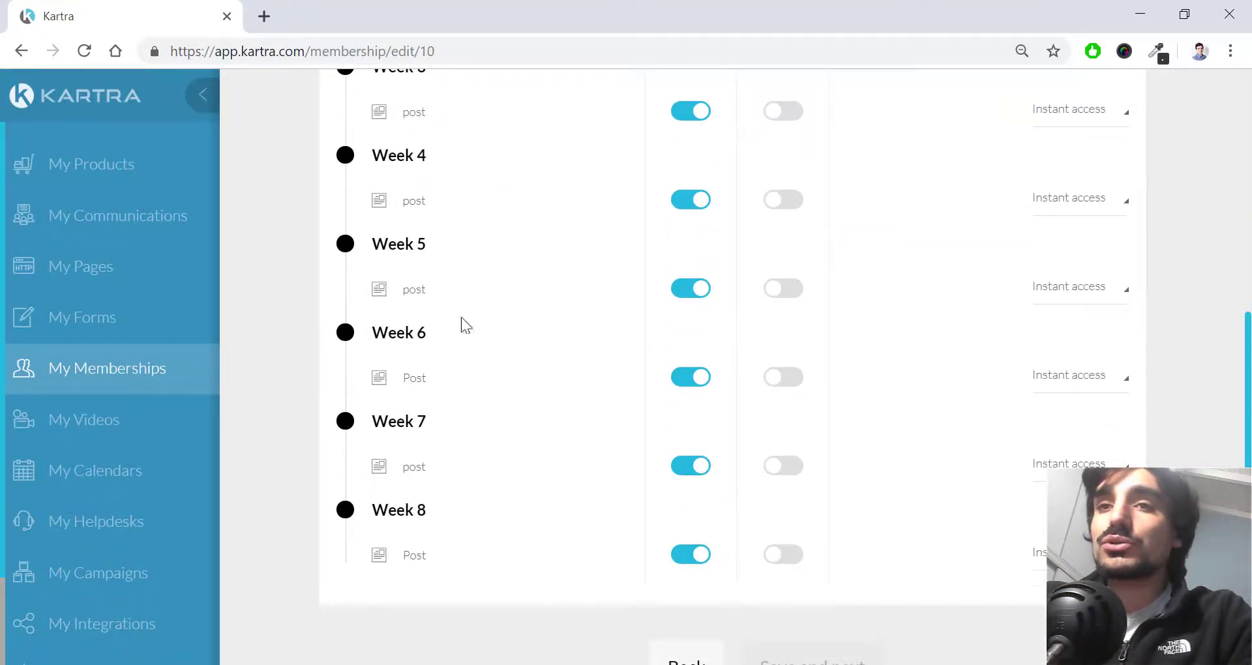
scroll(730, 254, up, 5)
click(773, 235)
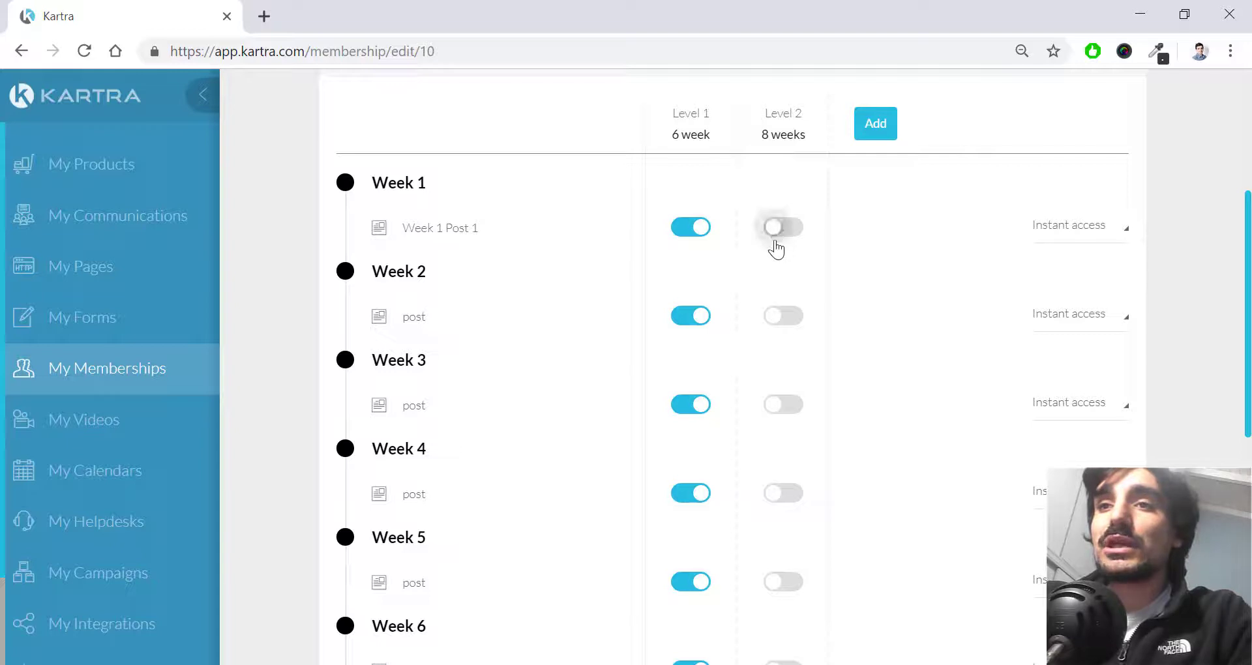
click(780, 315)
click(784, 404)
scroll(785, 398, down, 2)
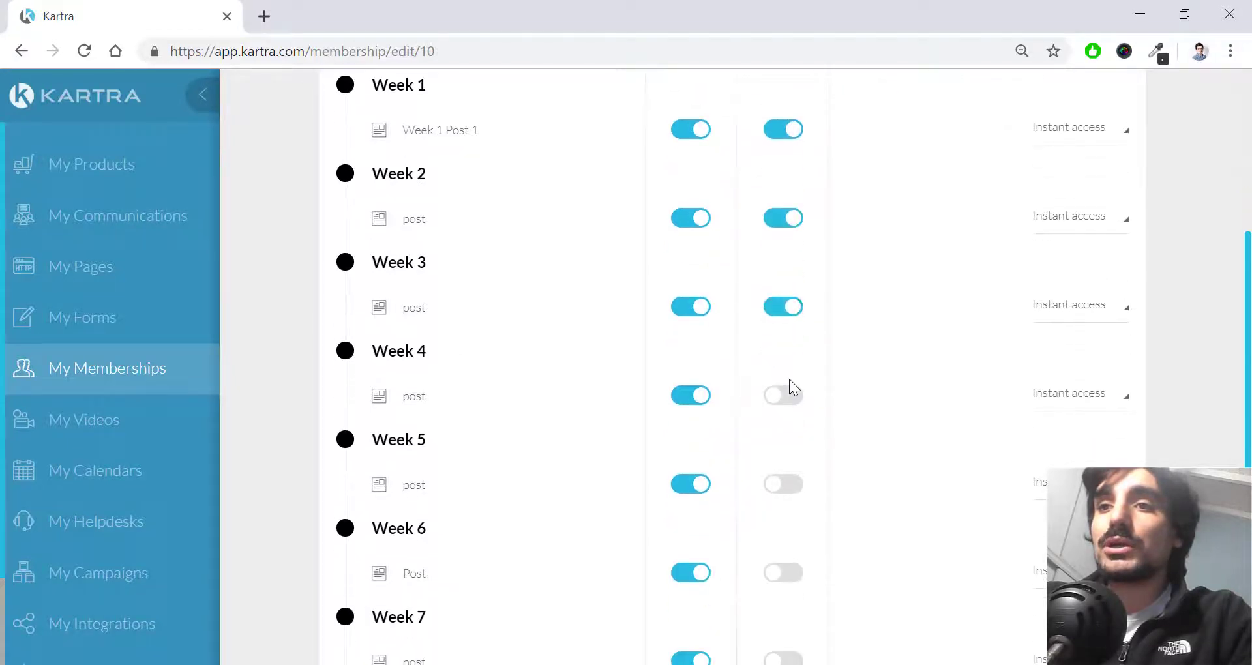
click(785, 394)
scroll(793, 339, down, 3)
click(789, 288)
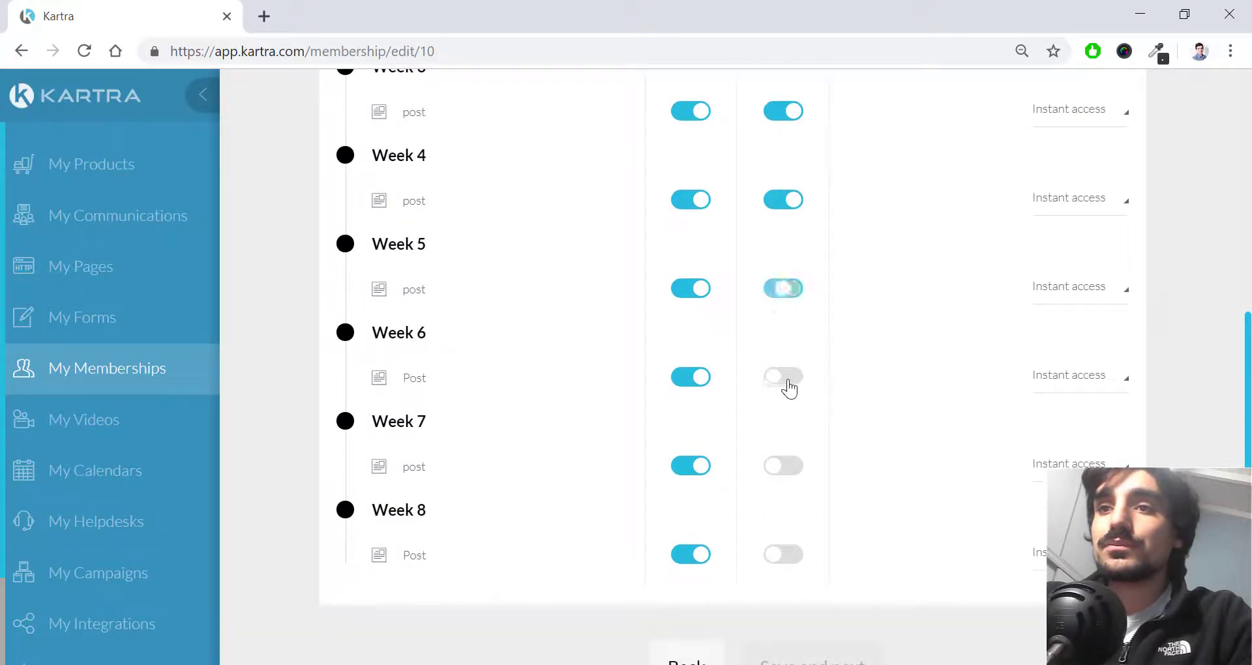
click(787, 378)
click(787, 466)
click(792, 554)
scroll(799, 522, up, 5)
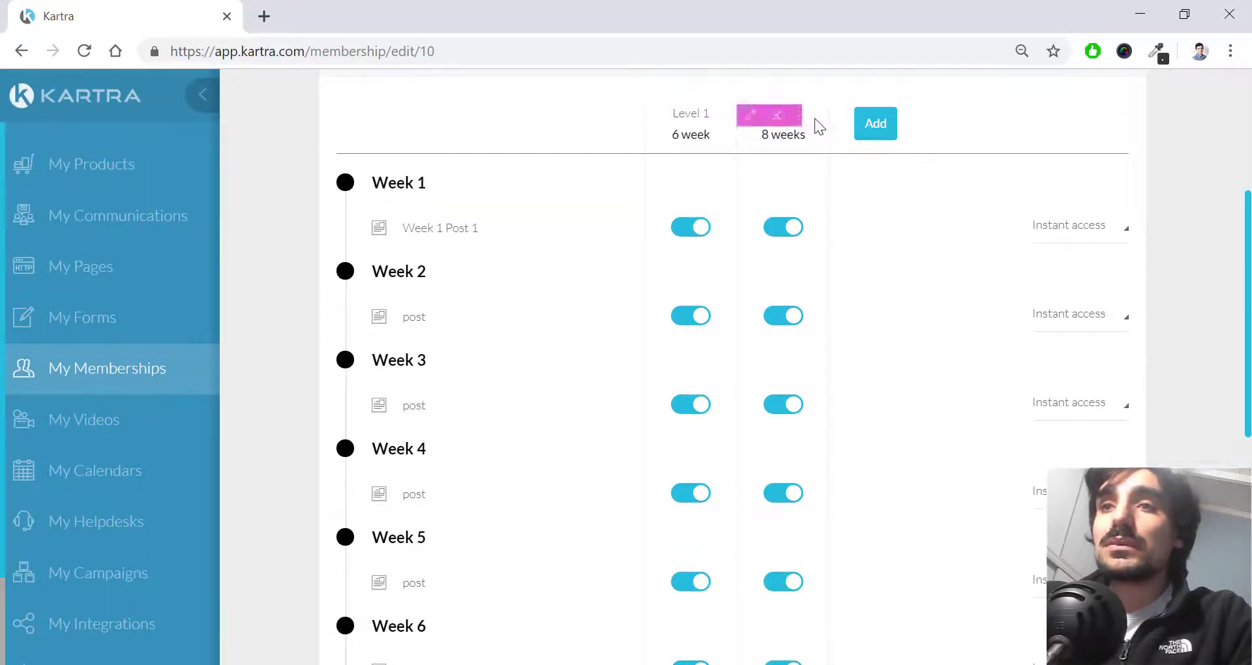
Correct the Level 1 access level's name to "6 weeks" and save it.
scroll(781, 150, down, 6)
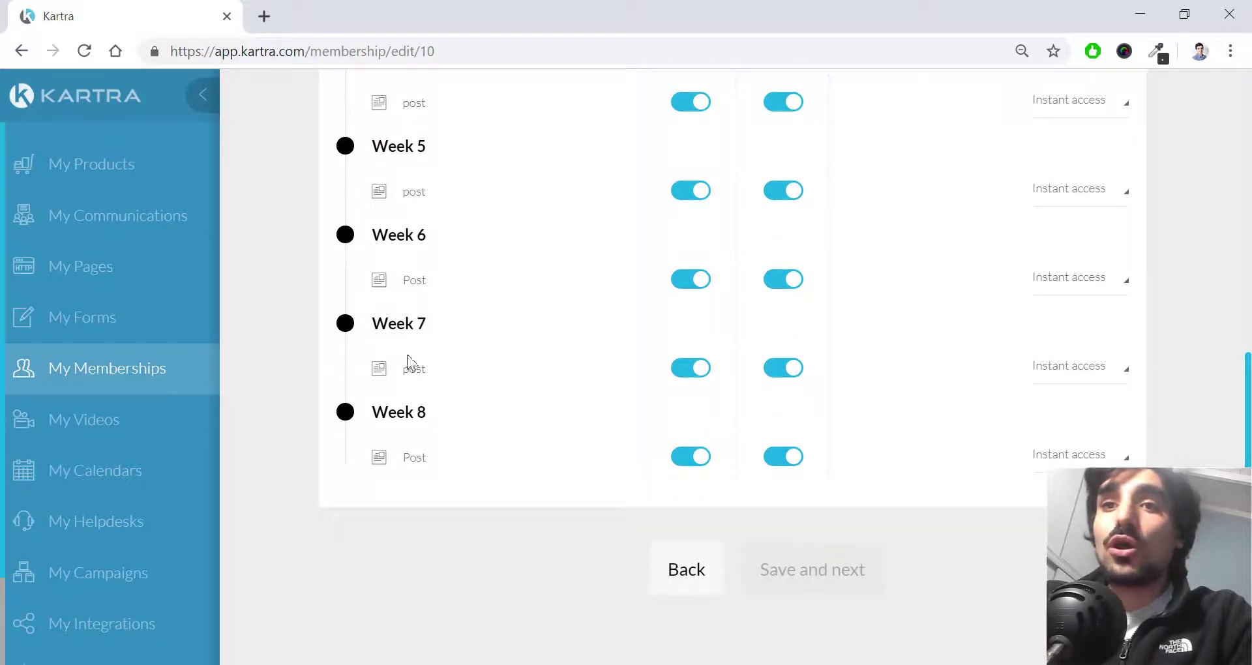
scroll(654, 154, up, 6)
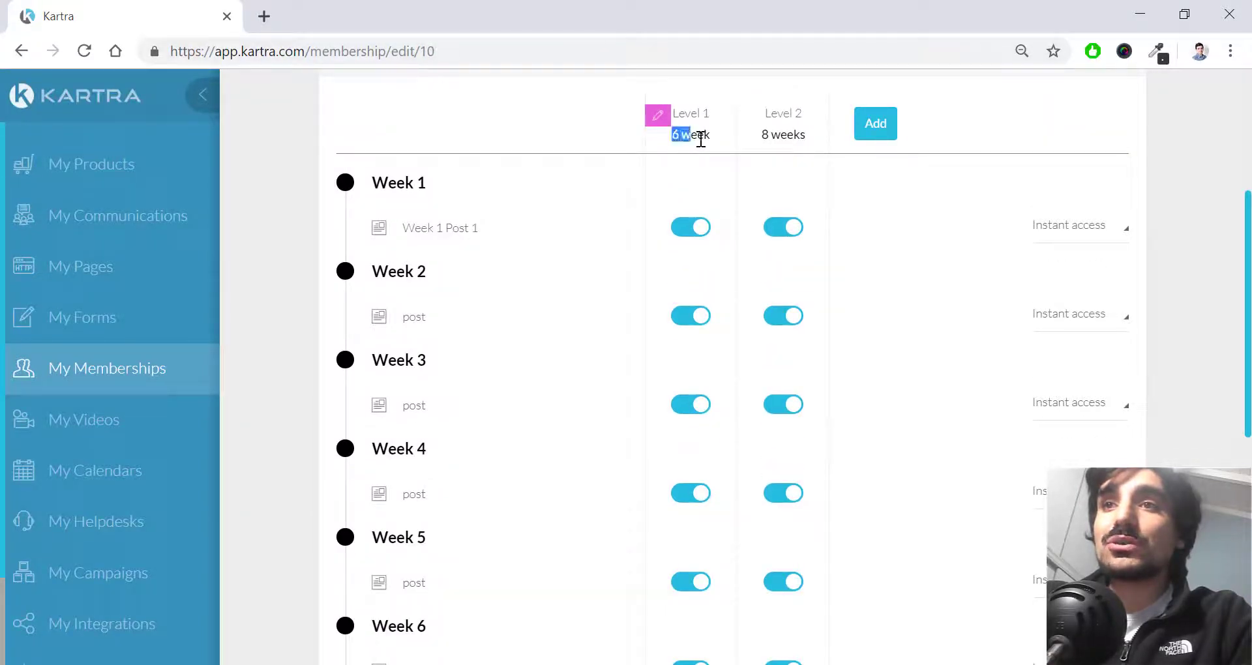
click(657, 115)
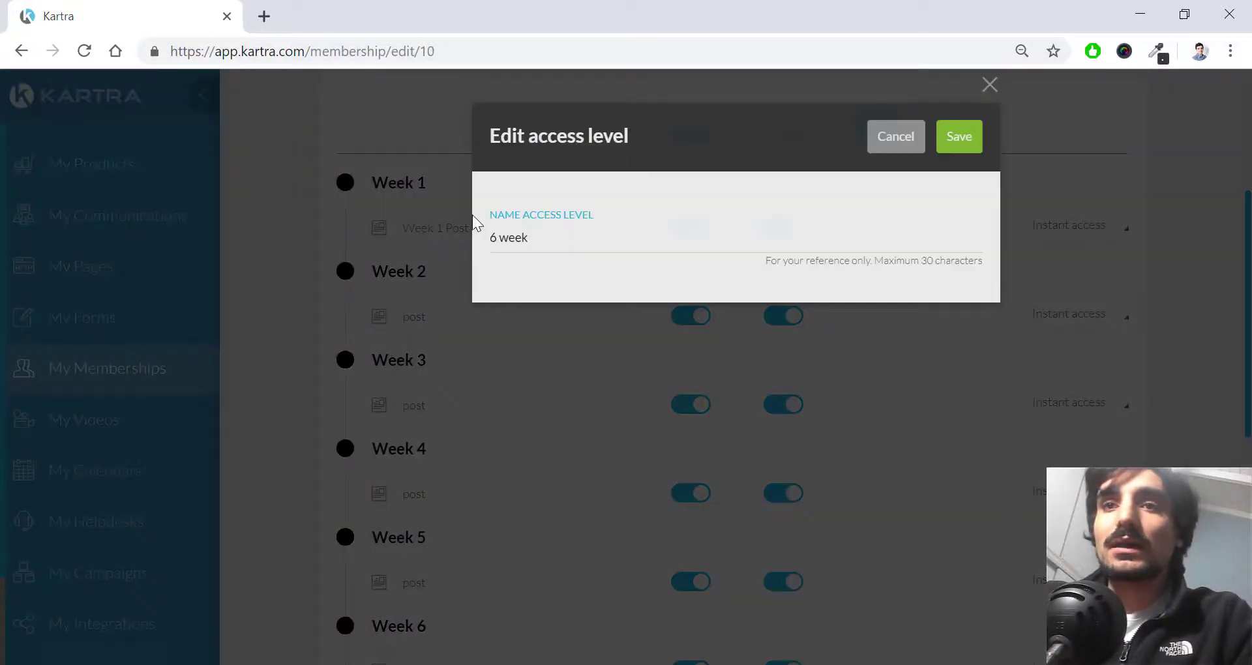
click(956, 142)
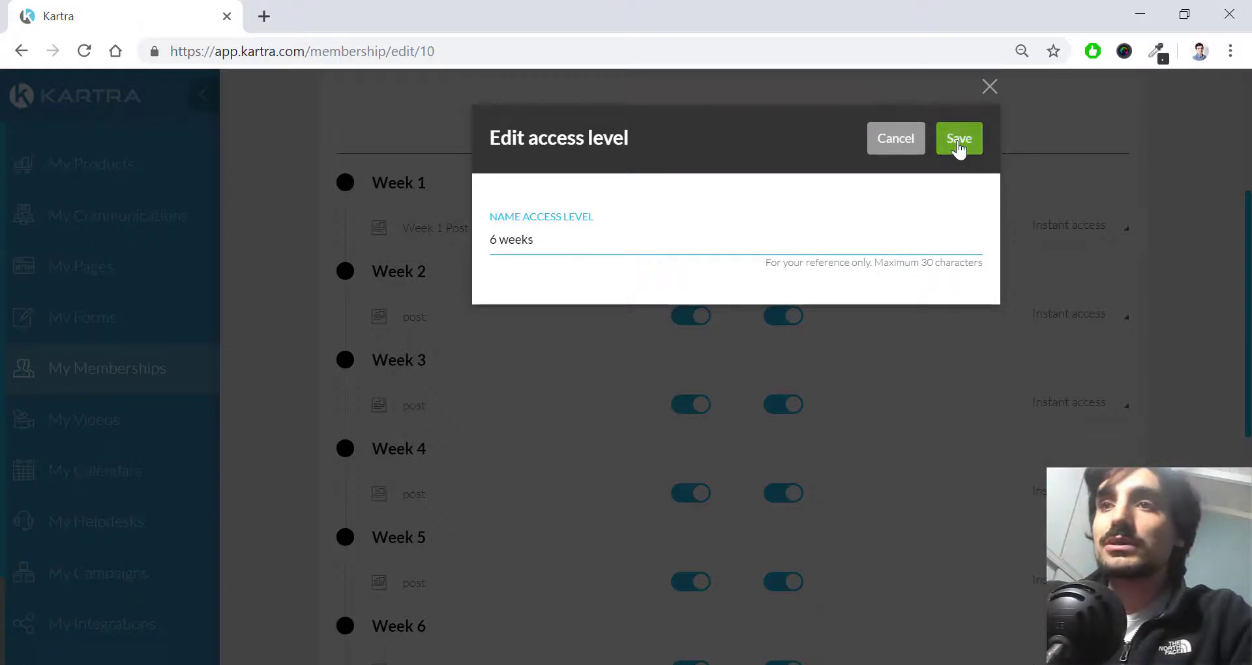
Disable the Week 7 and Week 8 posts for the "6 weeks" access level.
scroll(692, 208, down, 5)
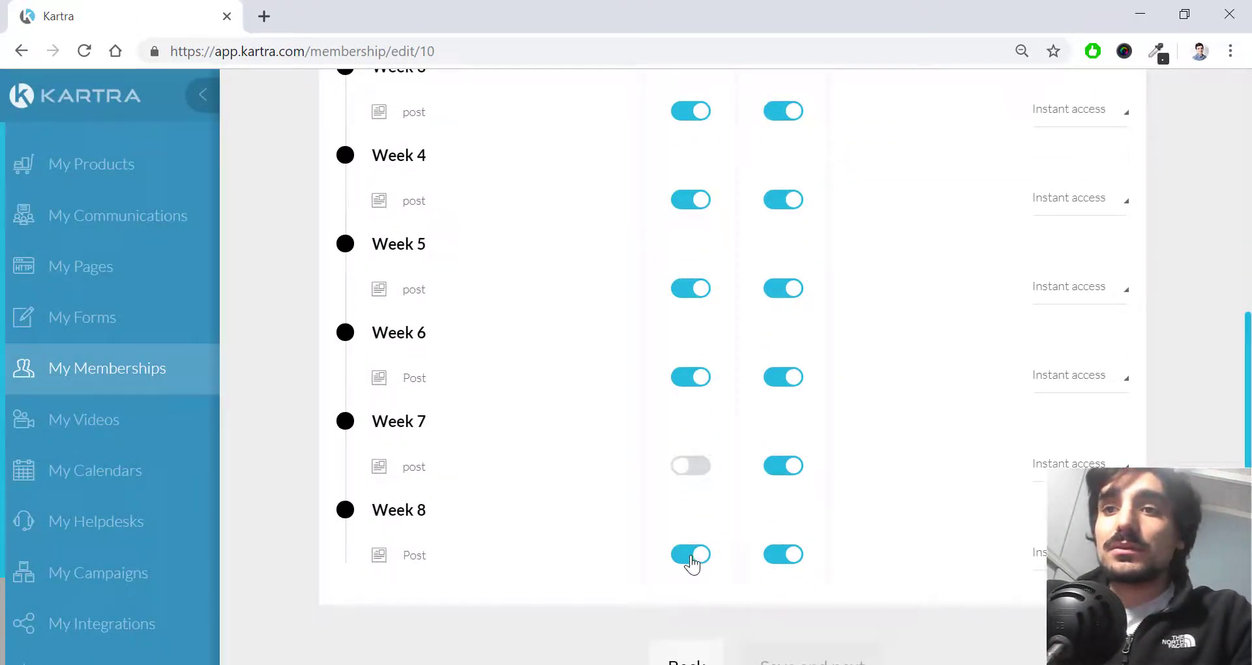
click(690, 556)
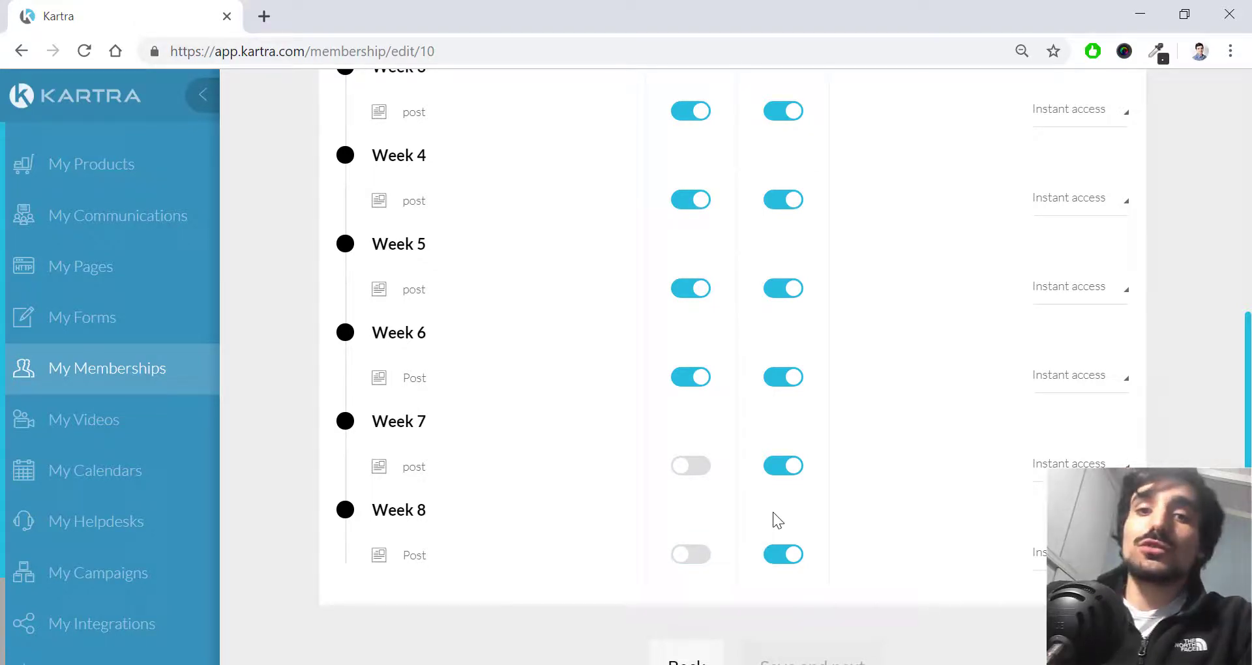
scroll(761, 304, up, 8)
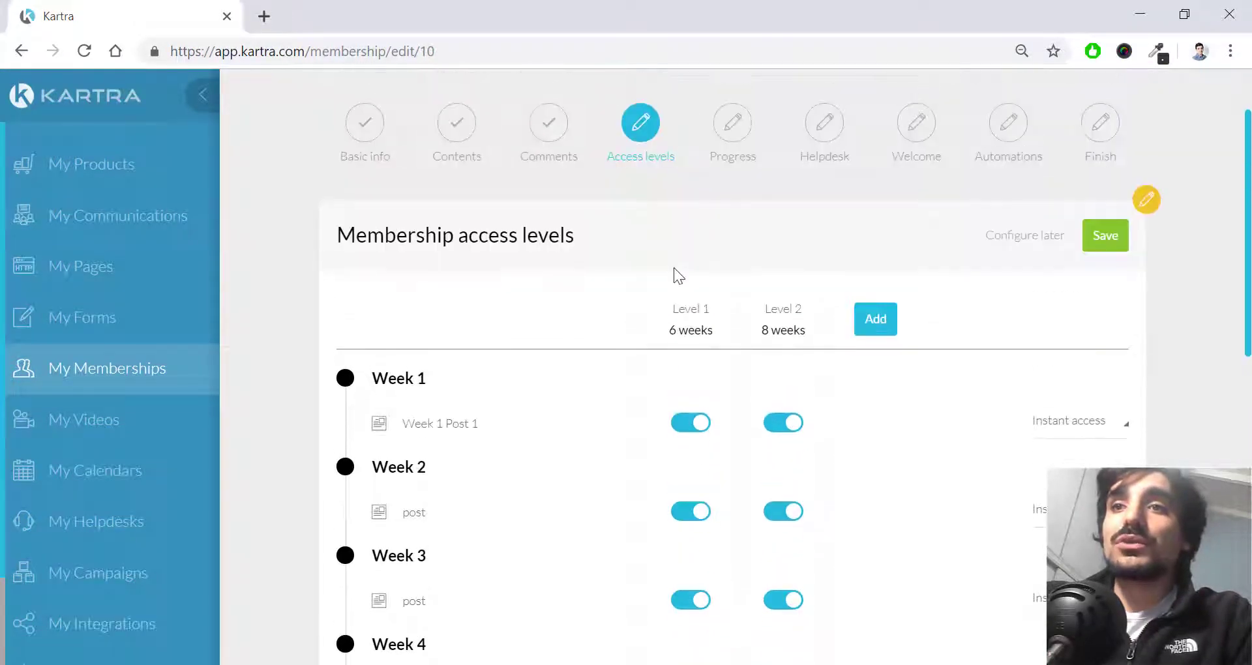
scroll(657, 288, down, 7)
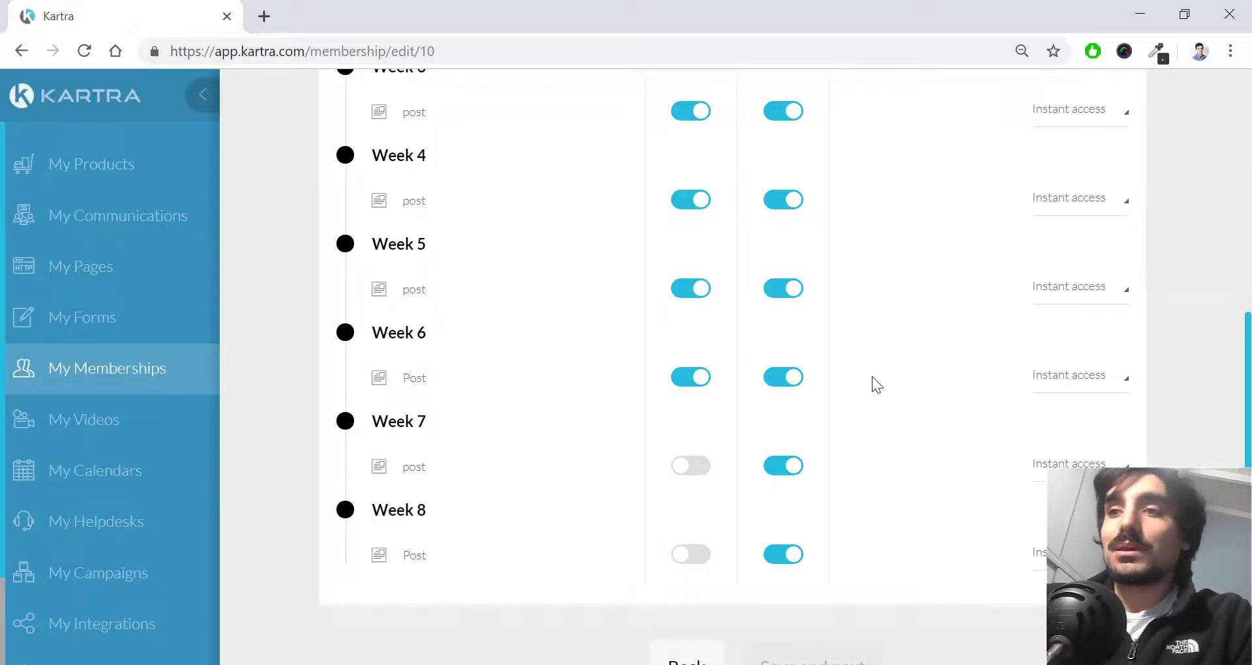
scroll(876, 385, up, 3)
scroll(800, 381, down, 3)
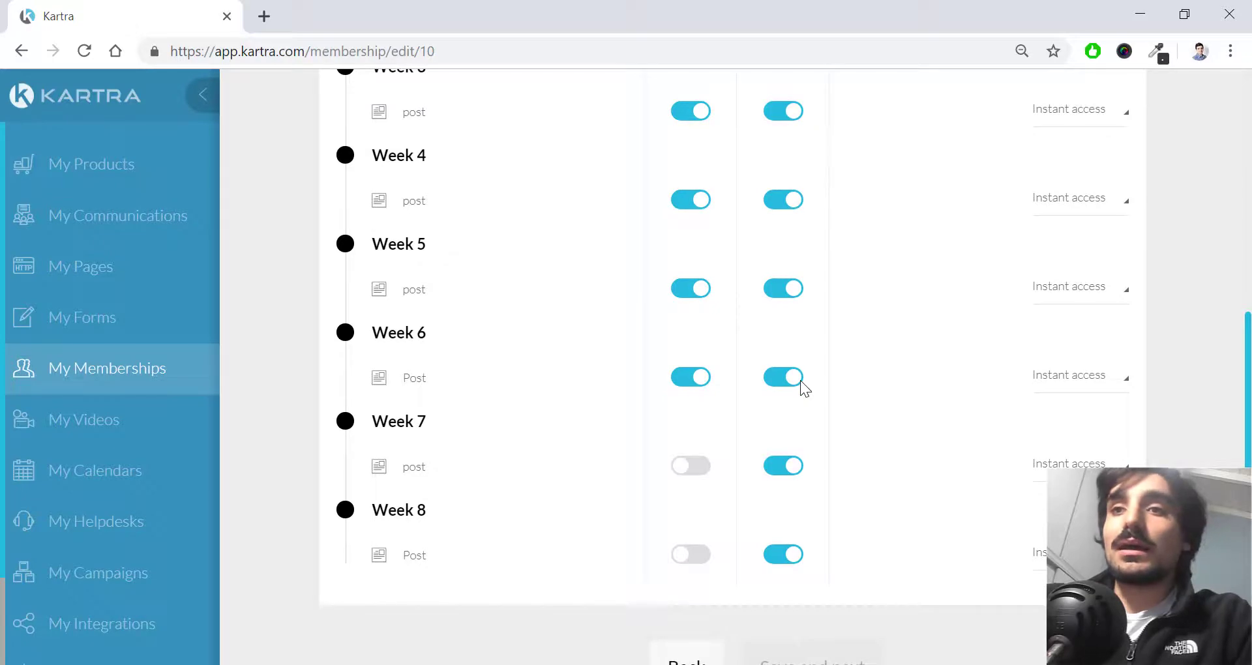
Check the unlock timing options of Week 1 Post 1 without changing them, and save the membership access levels.
scroll(932, 385, up, 9)
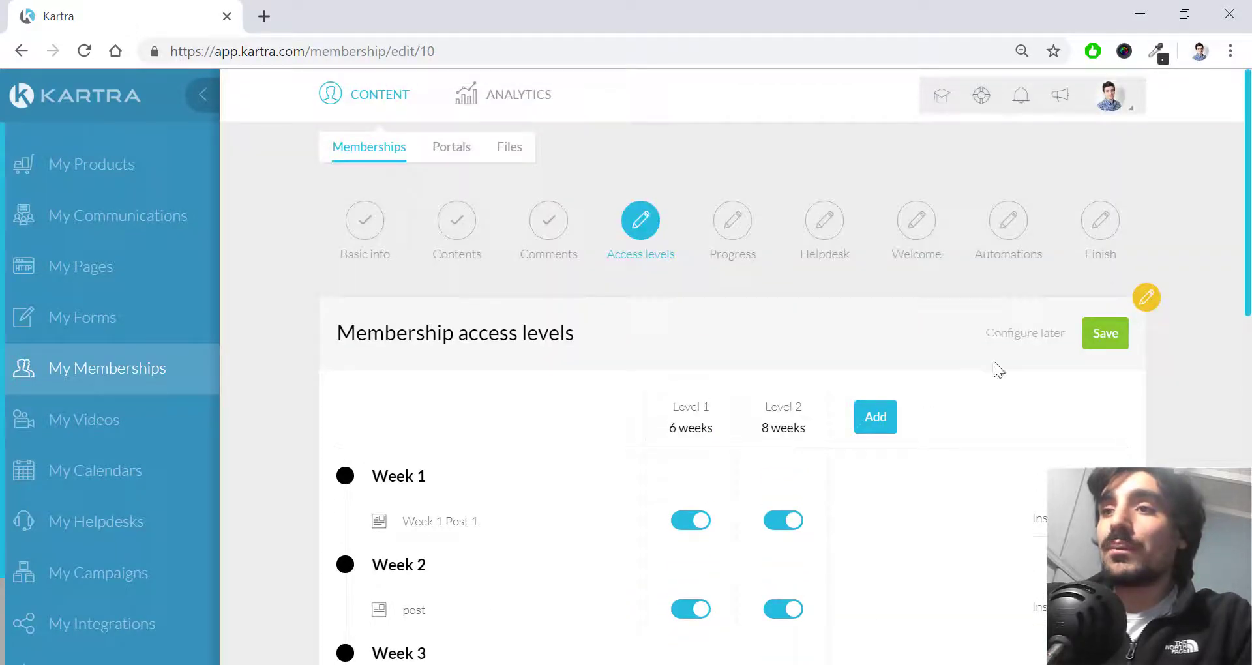
scroll(1062, 346, down, 9)
scroll(1059, 350, up, 2)
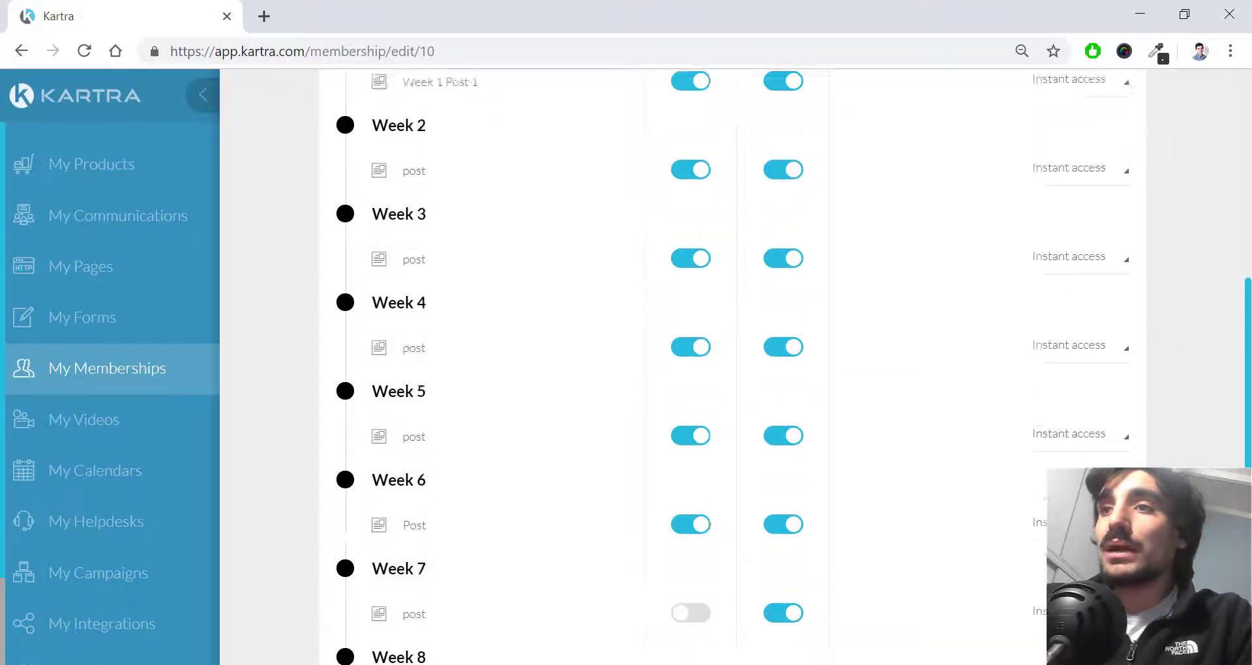
scroll(1115, 335, up, 3)
click(1108, 336)
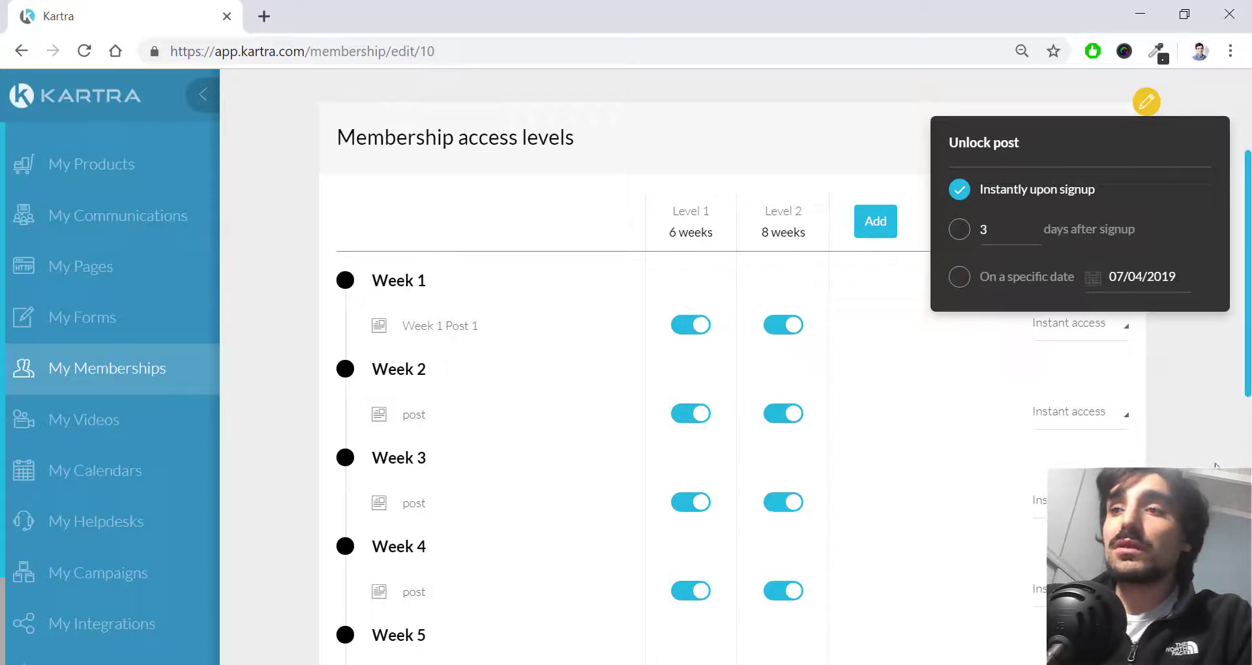
click(1203, 443)
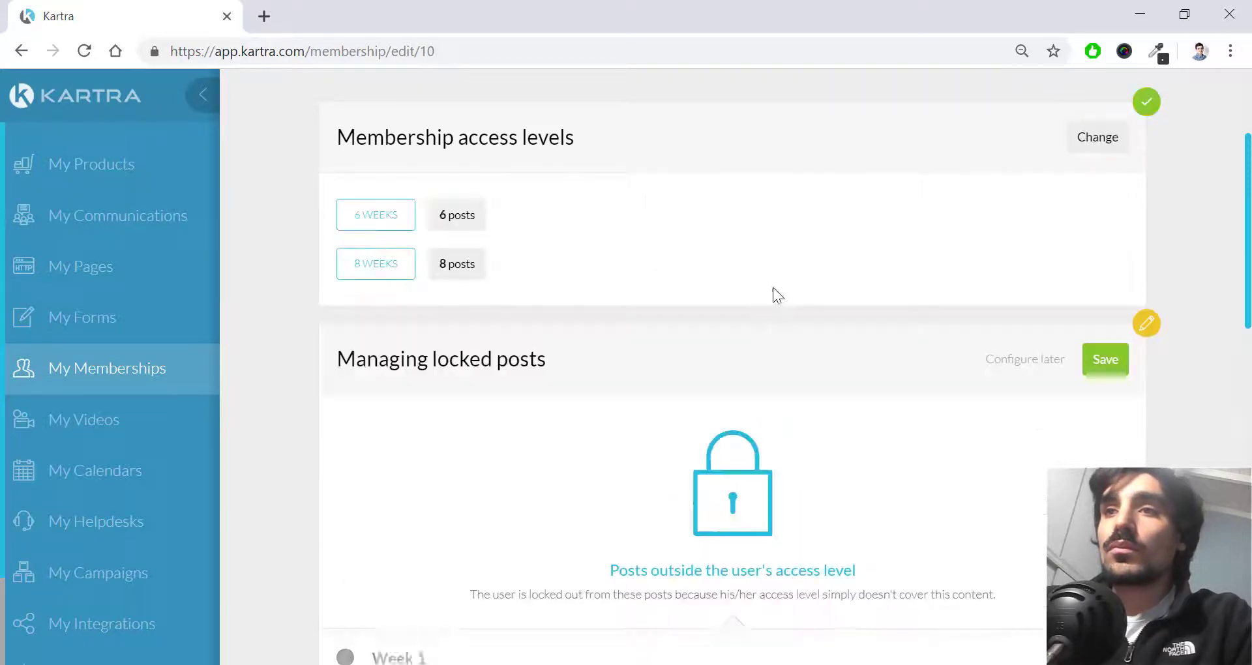
Examine the Managing locked posts section and its navigation bar display settings for the Week 1 to Week 8 posts.
click(325, 358)
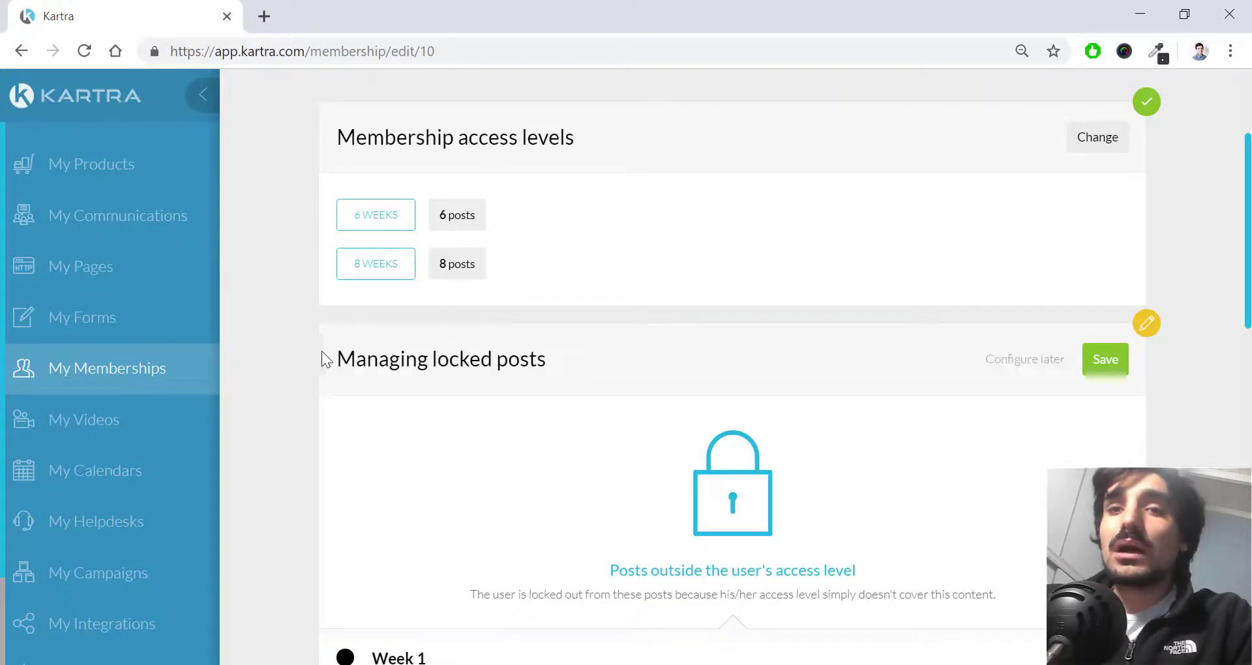
triple_click(338, 352)
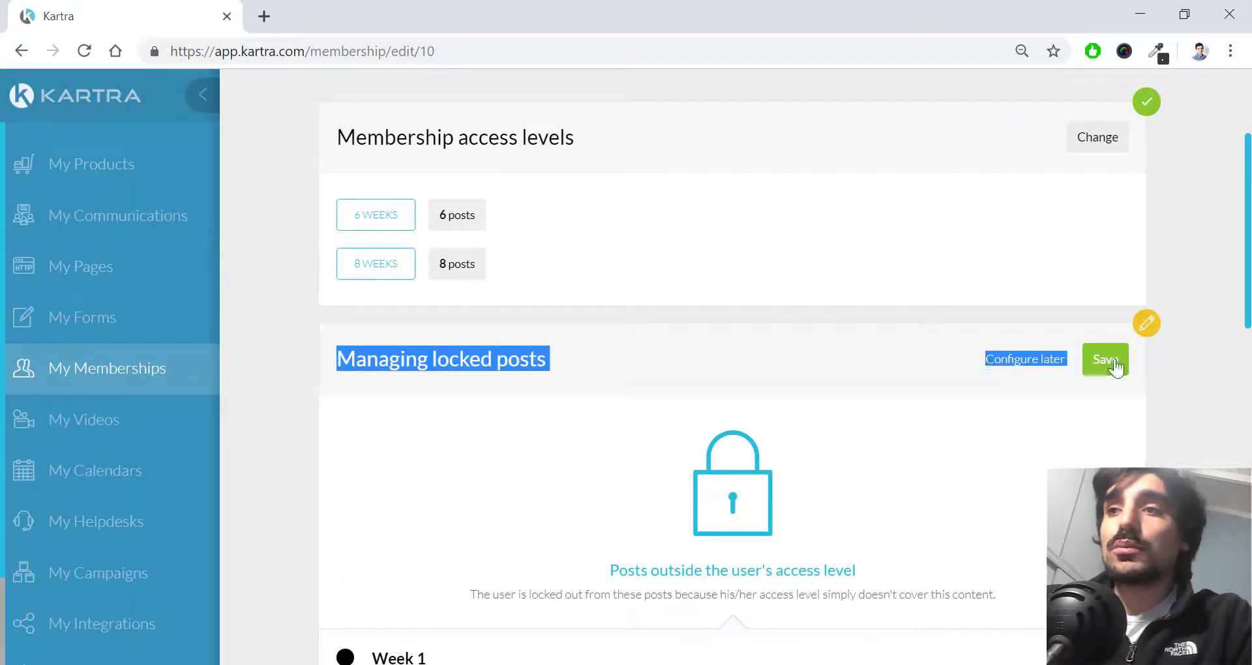
scroll(1011, 364, down, 6)
scroll(616, 368, down, 6)
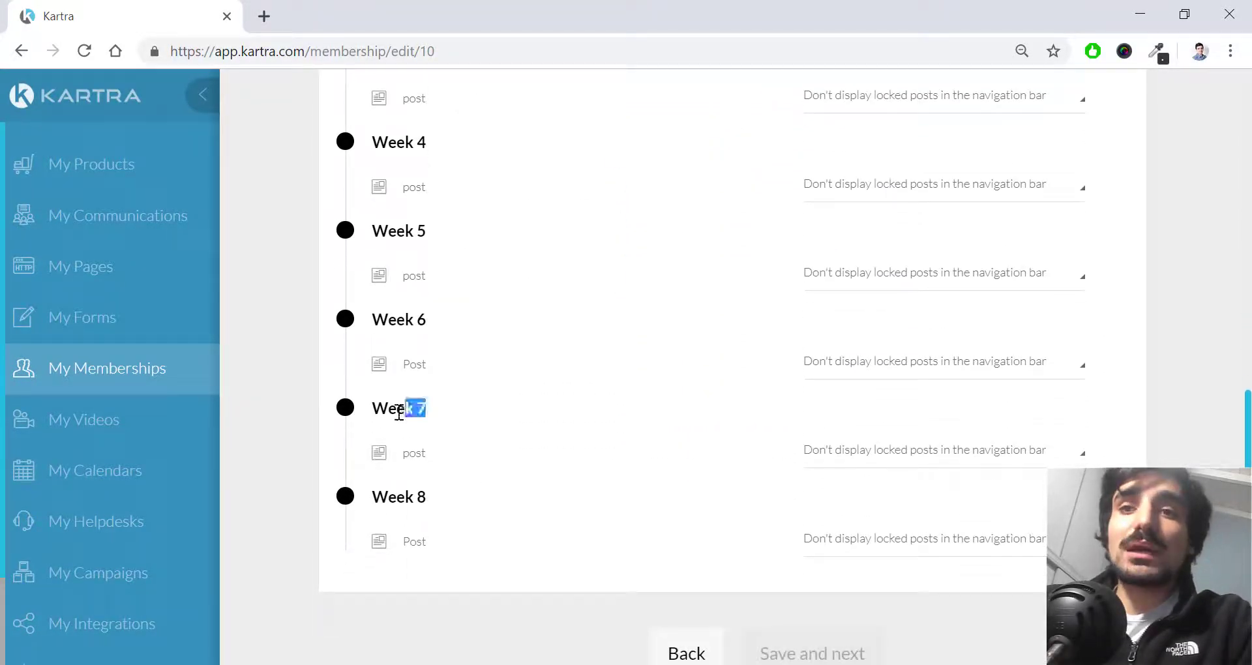
drag(399, 412, 373, 410)
triple_click(482, 505)
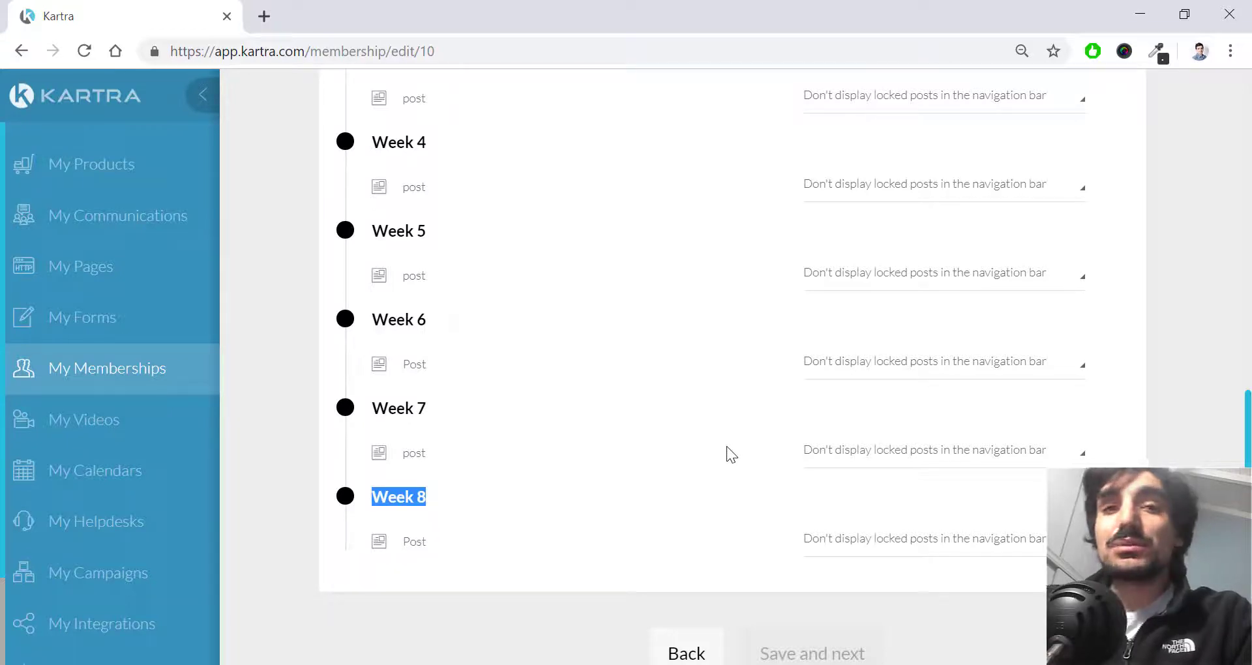
scroll(627, 313, up, 5)
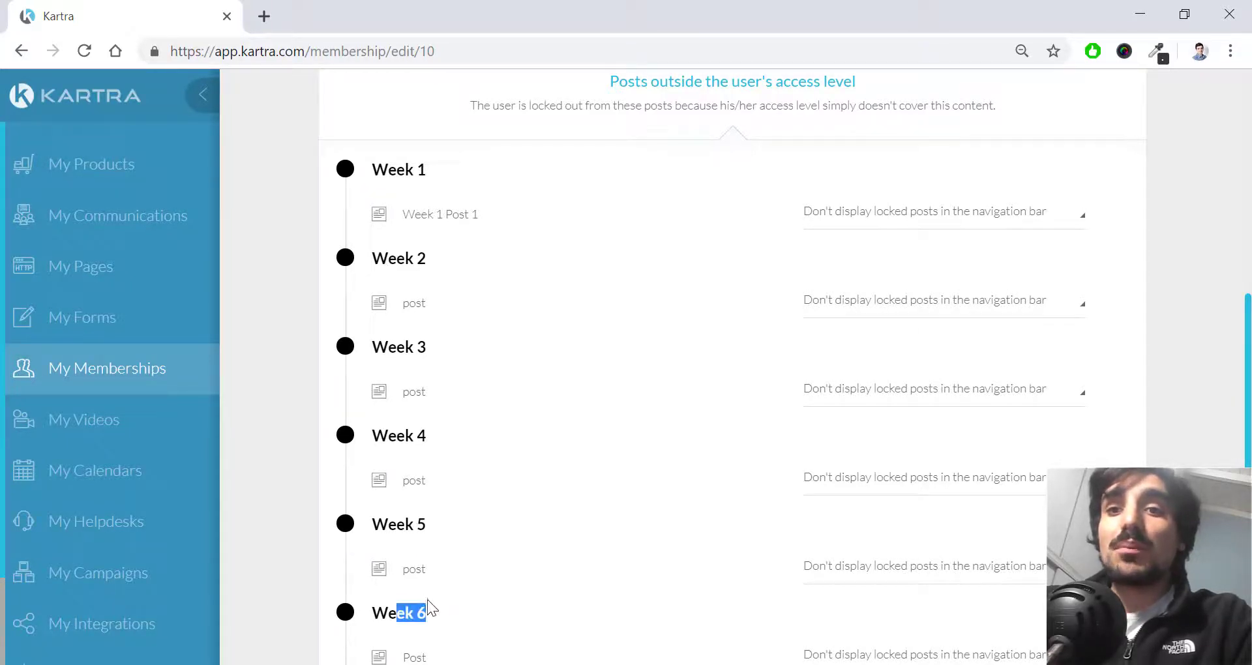
Set the locked Week 7 post to "Display post, but keep it unclickable".
scroll(430, 609, down, 5)
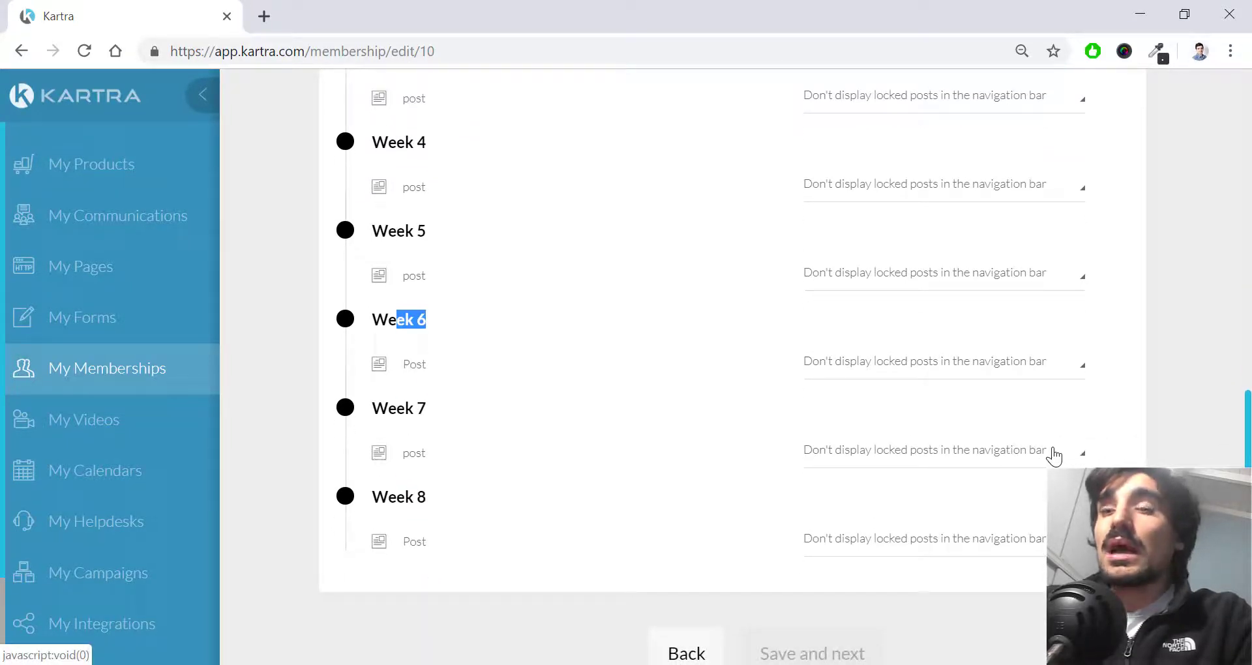
click(1054, 454)
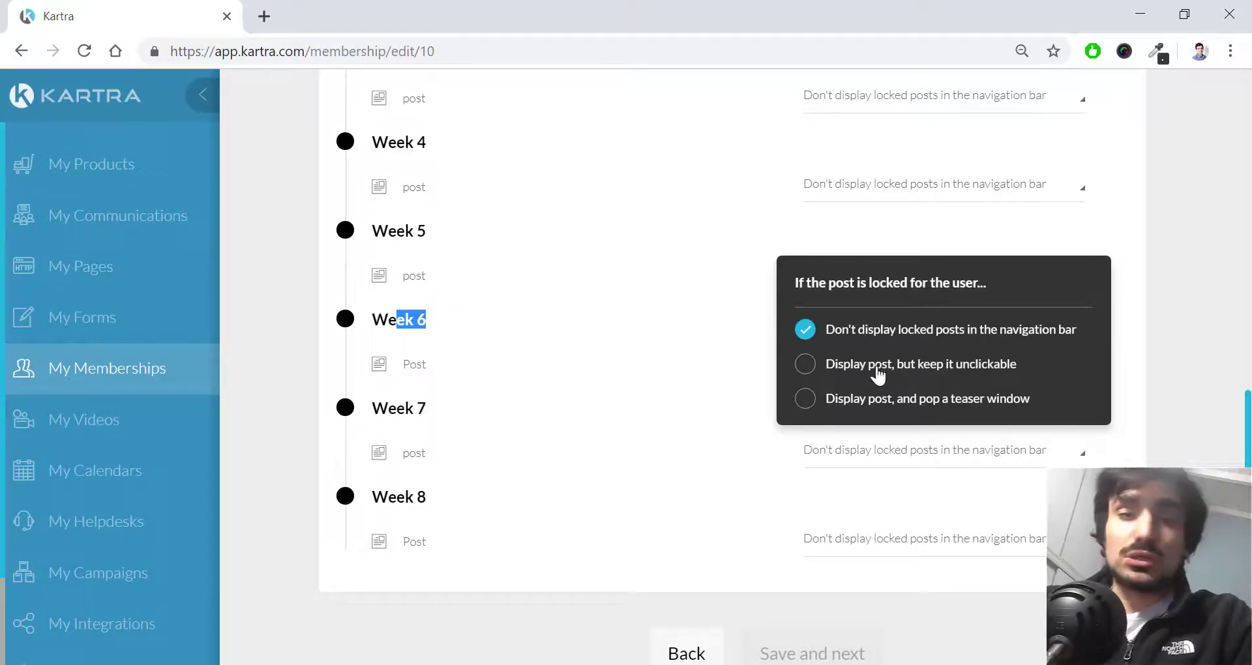
click(836, 369)
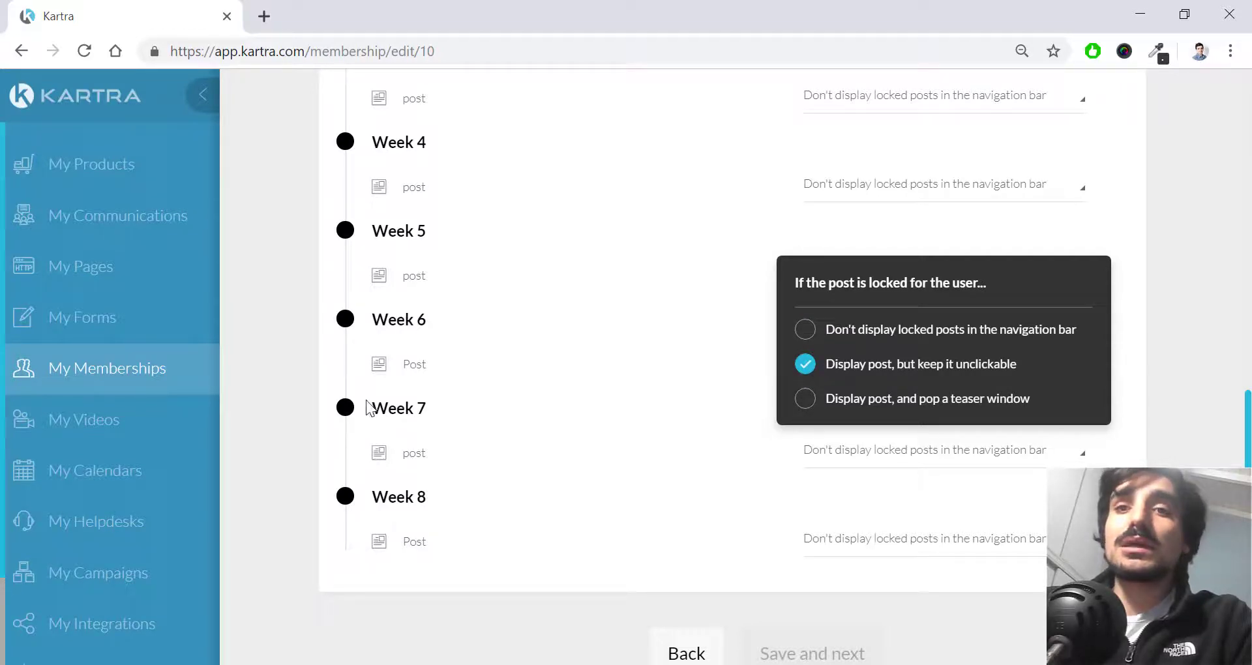
Set the locked Week 7 post to "Display post, and pop a teaser window".
drag(374, 405, 414, 408)
drag(397, 498, 441, 435)
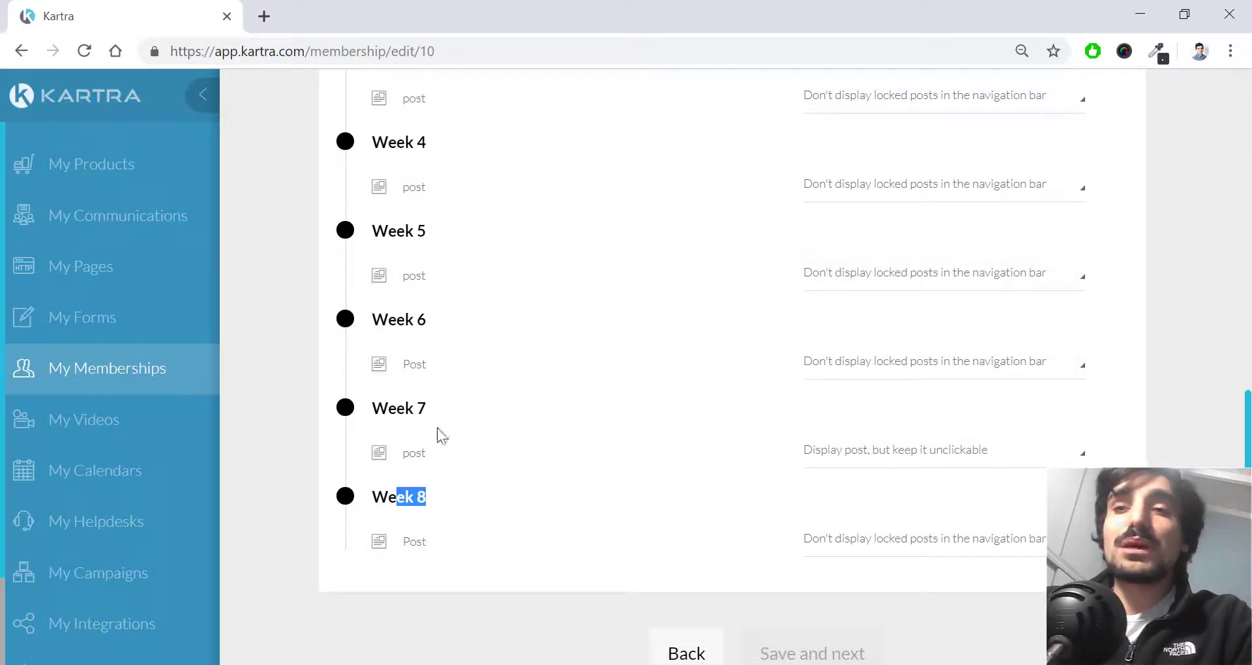
click(913, 451)
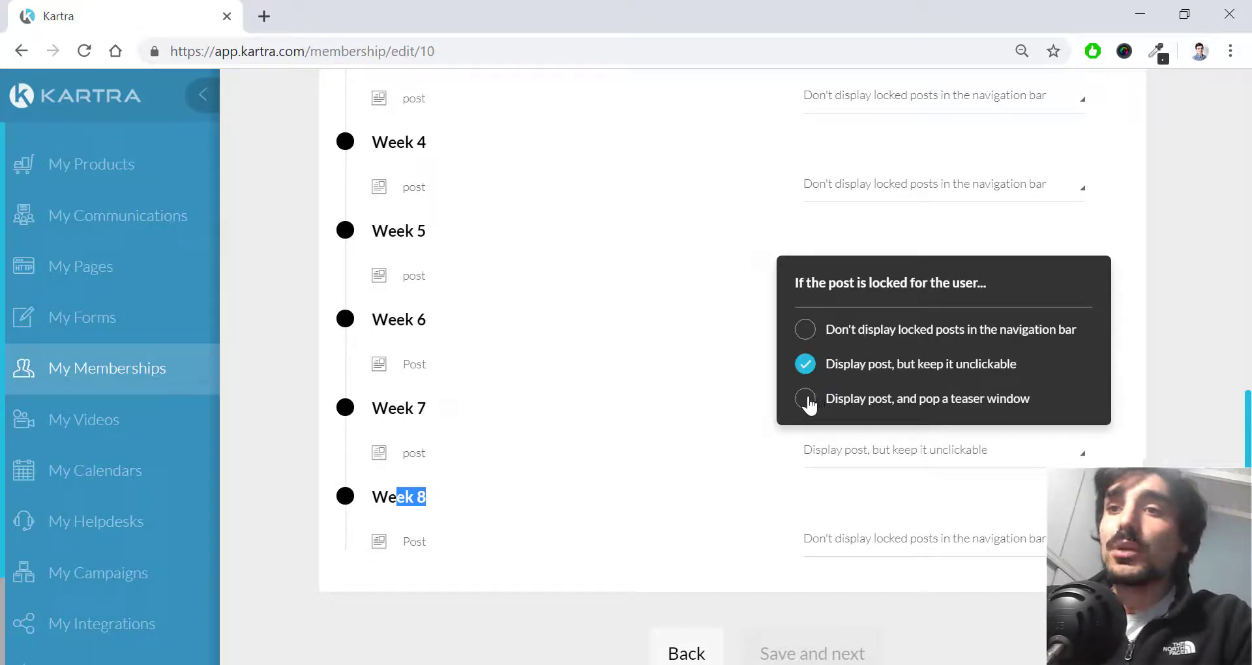
click(958, 396)
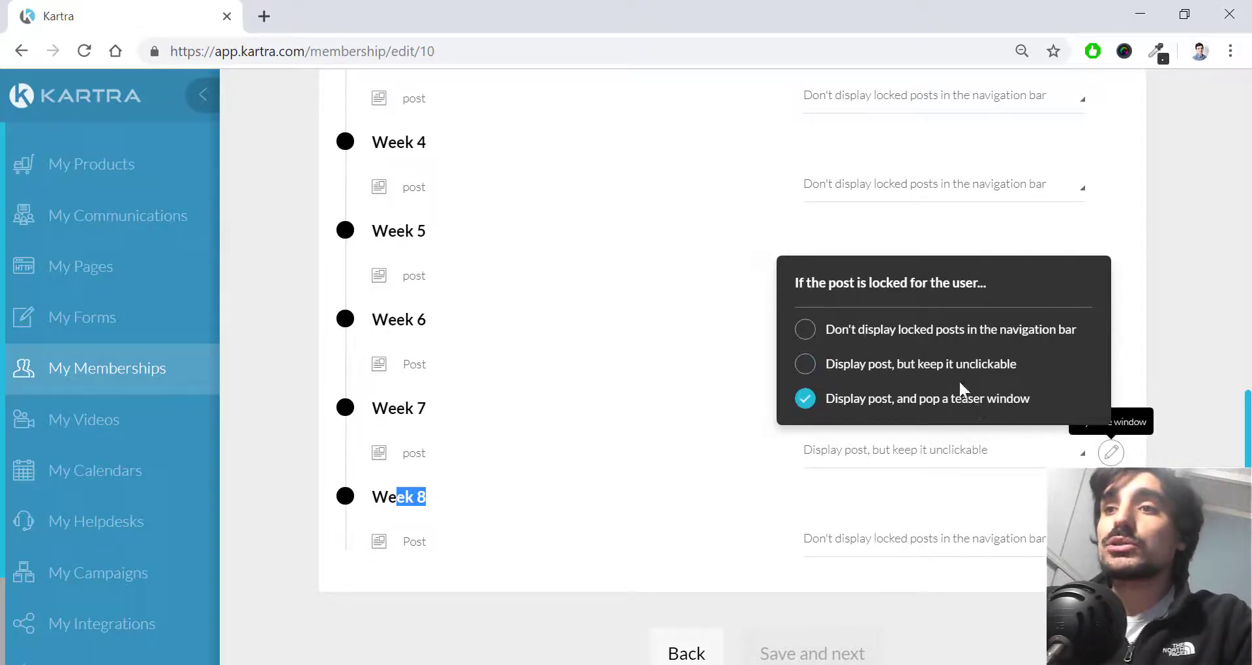
Examine the default and custom templates for the Week 7 teaser pop-up window, and leave without choosing one.
click(1111, 452)
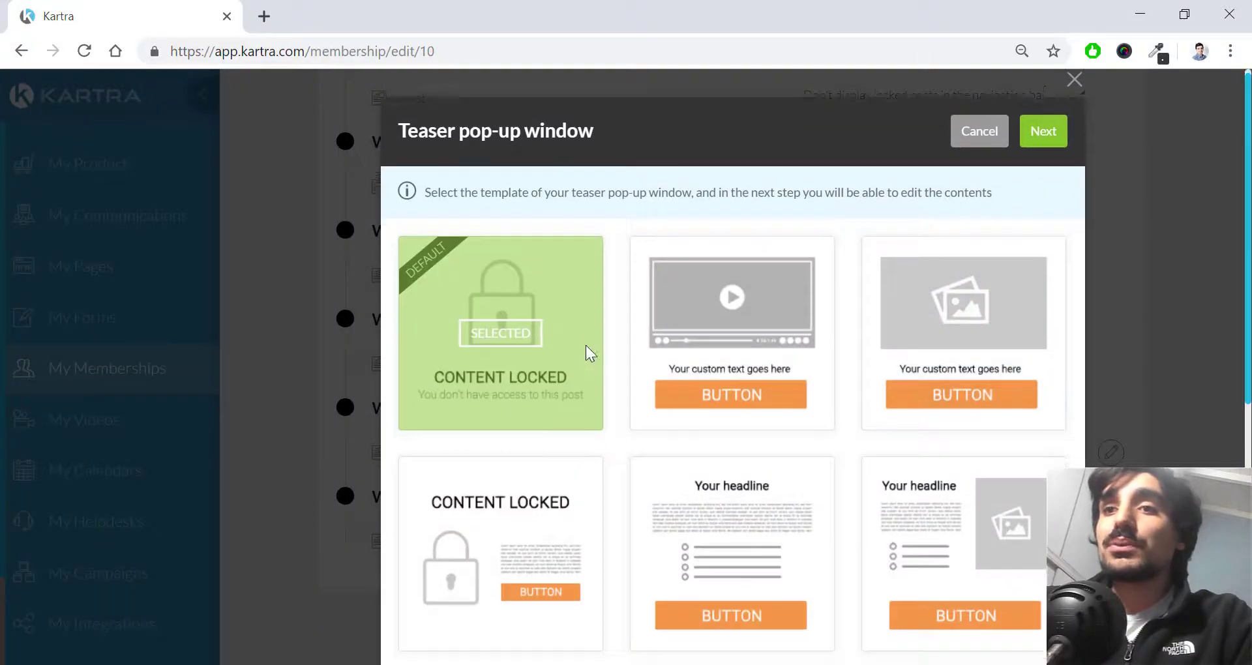
scroll(590, 352, down, 5)
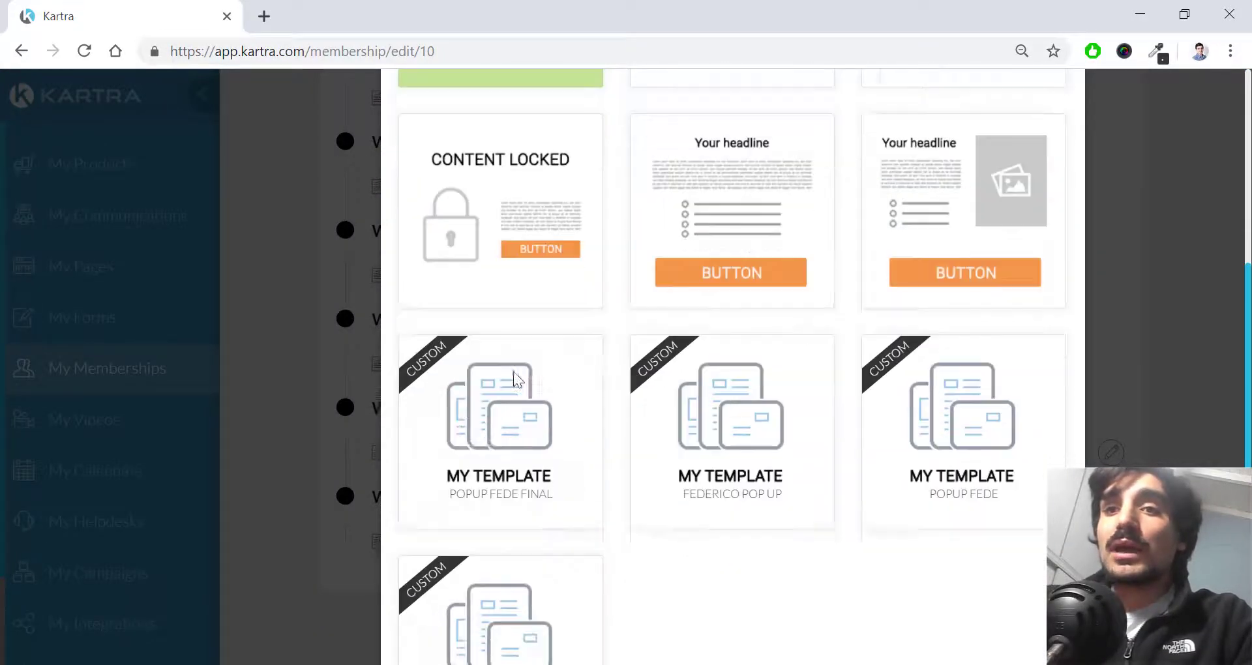
scroll(717, 404, up, 2)
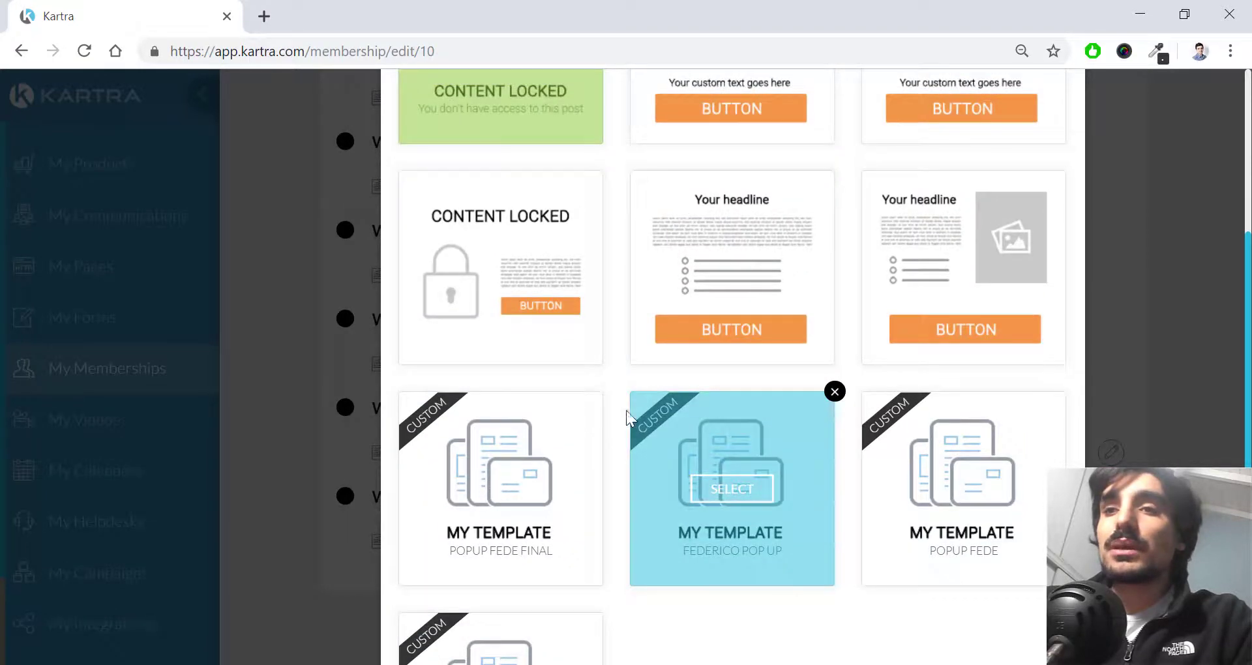
scroll(636, 417, up, 4)
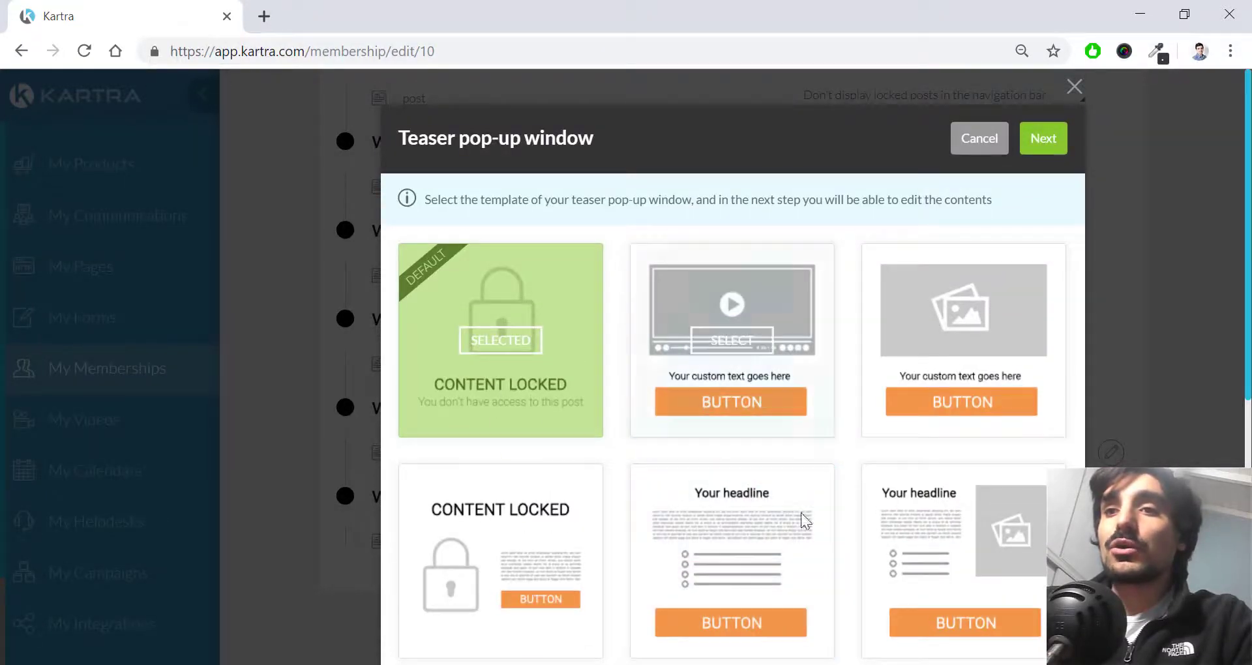
scroll(629, 391, down, 5)
scroll(629, 391, up, 5)
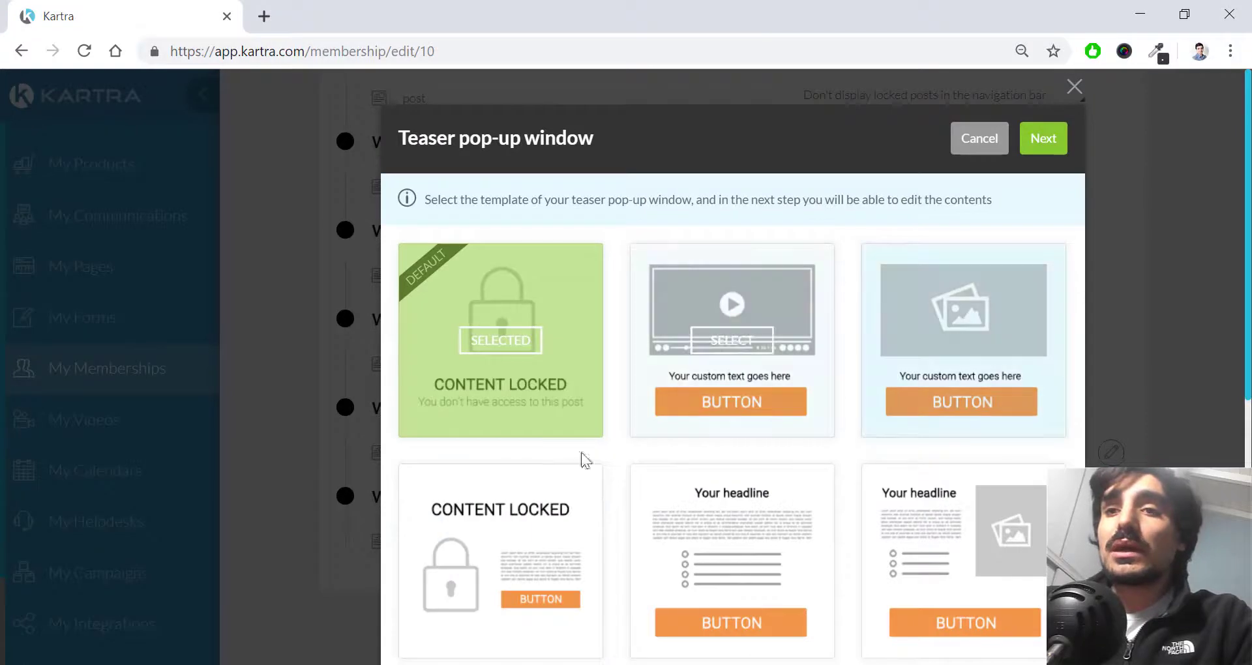
scroll(635, 421, down, 2)
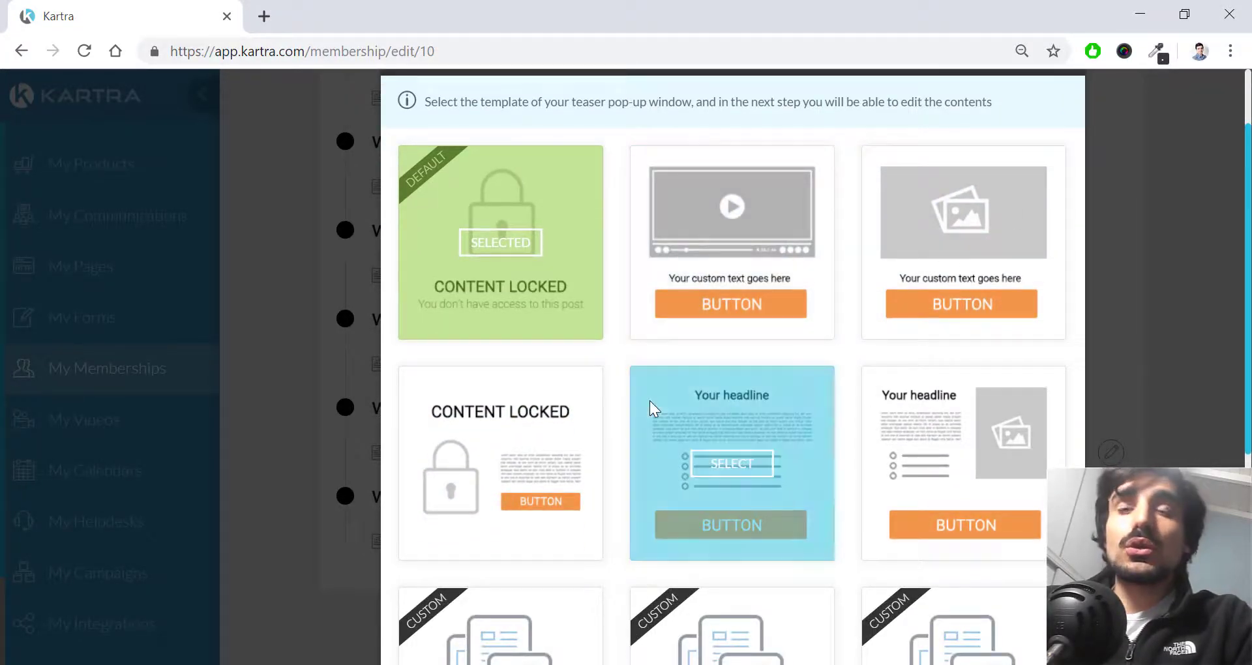
scroll(649, 401, up, 2)
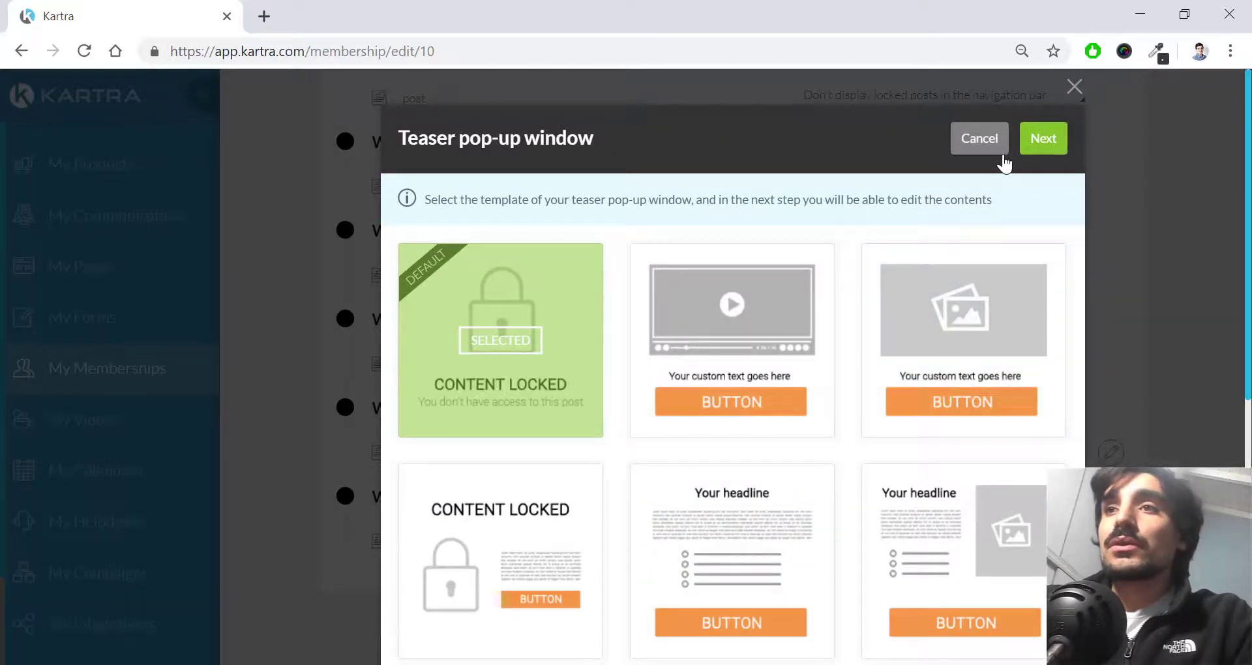
click(979, 139)
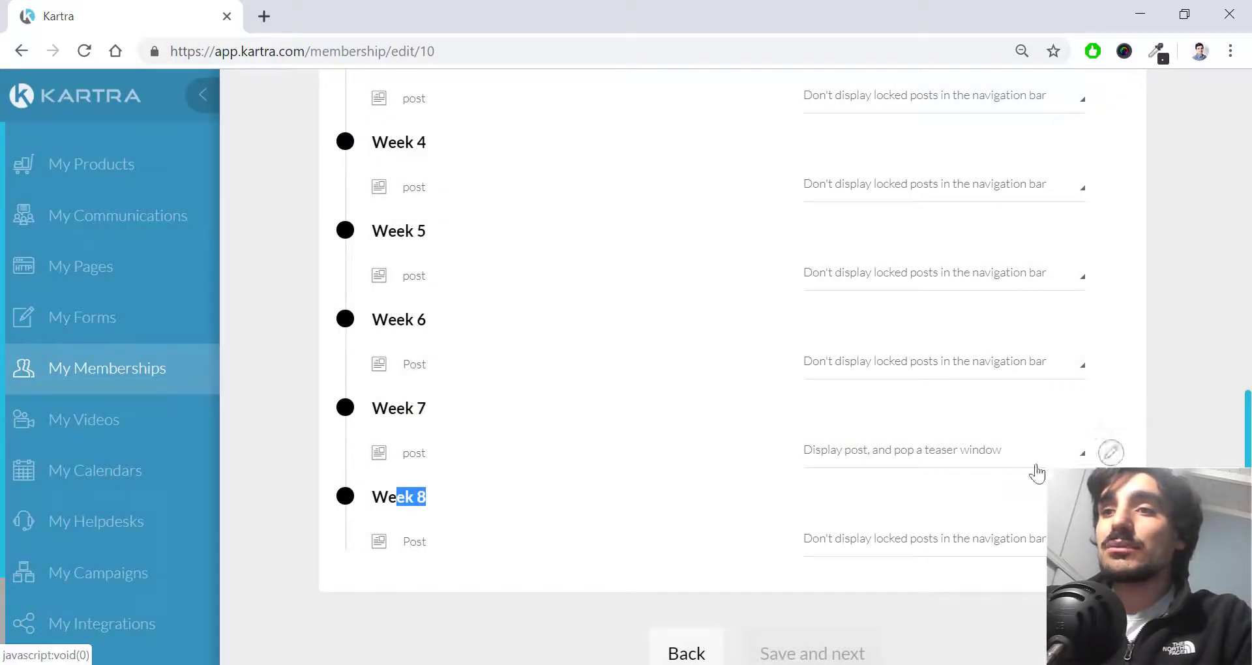
Set the locked Week 7 post to "Don't display locked posts in the navigation bar" and save the locked-post settings.
mouse_move(885, 456)
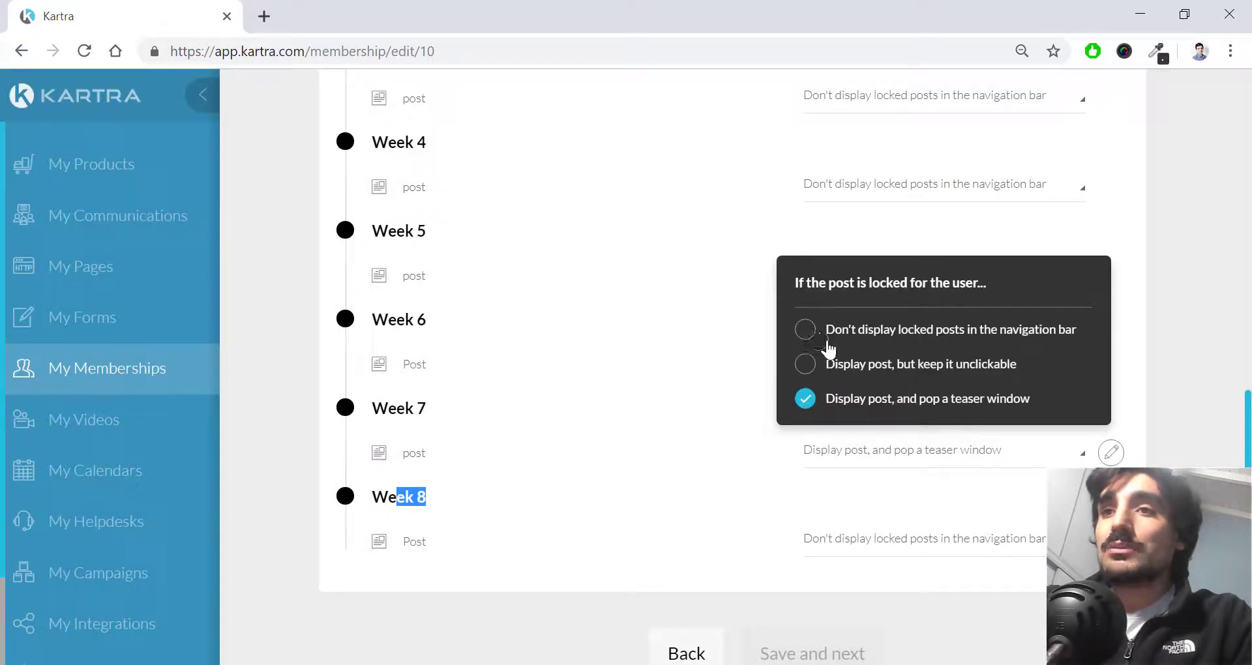
click(826, 342)
click(654, 341)
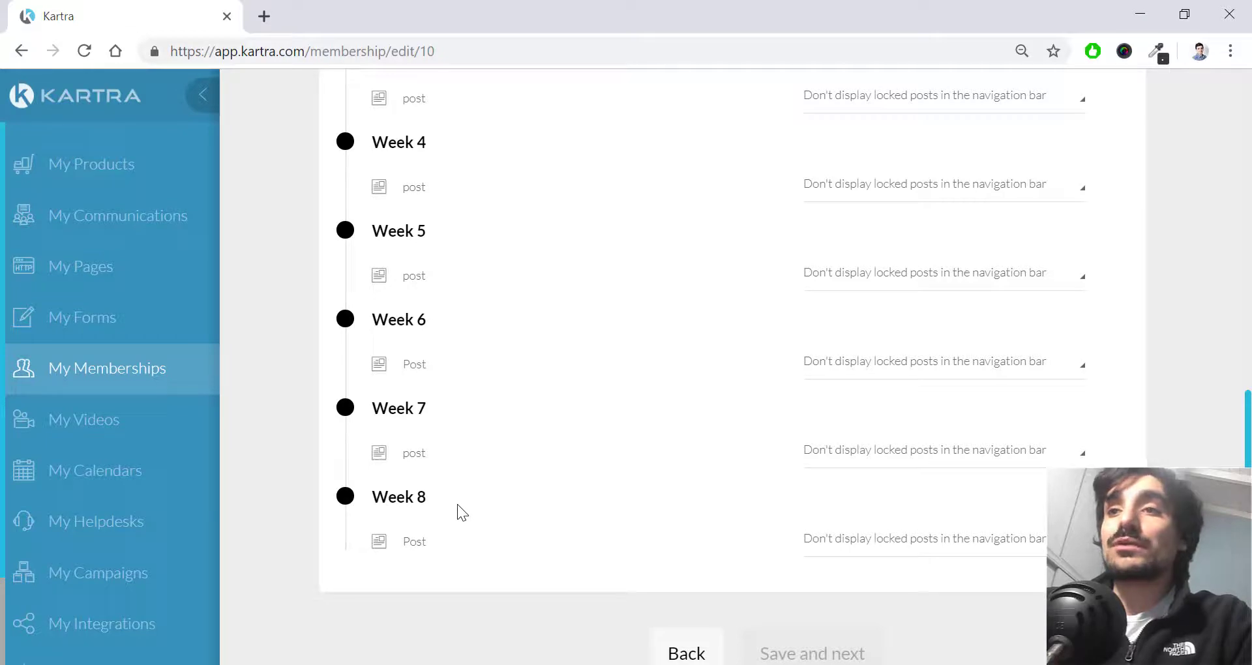
scroll(456, 504, up, 10)
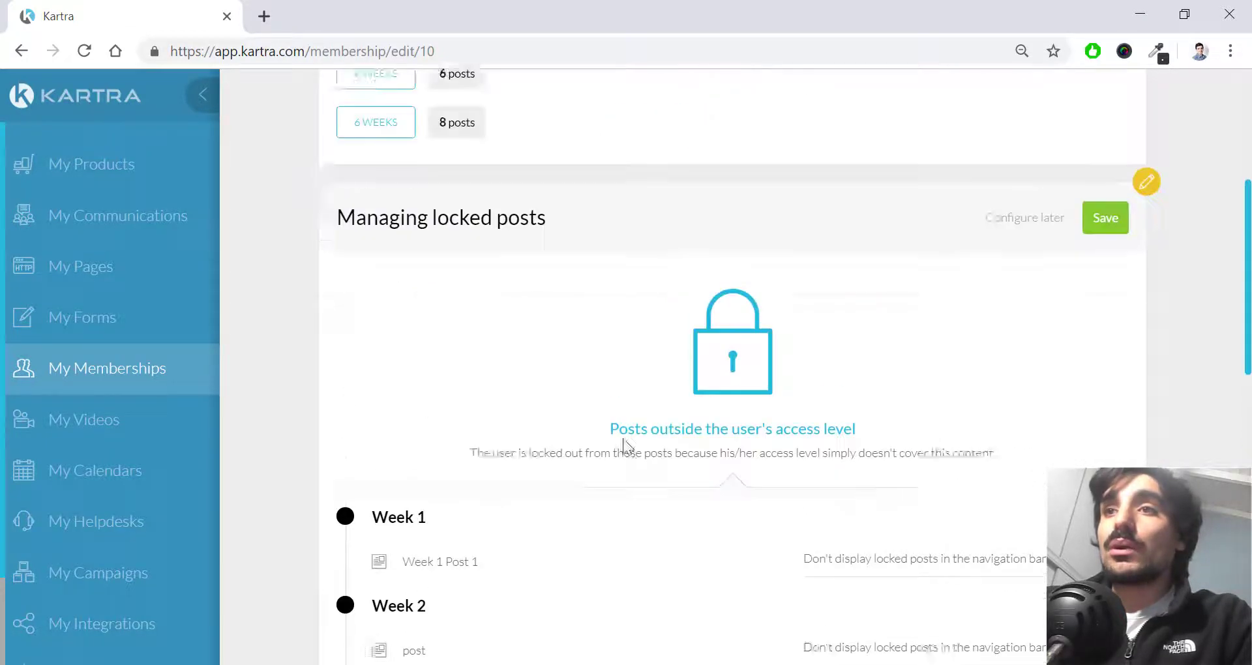
click(1098, 263)
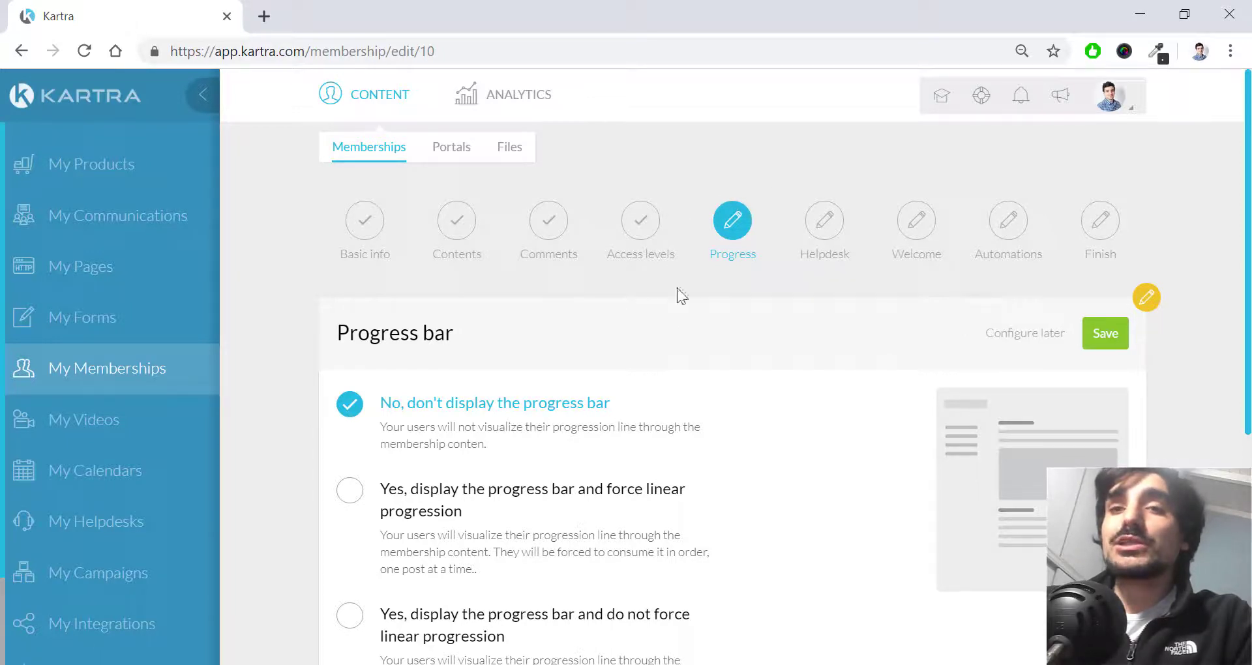
Try the progress bar display options with forced linear progression and without it.
scroll(659, 320, down, 2)
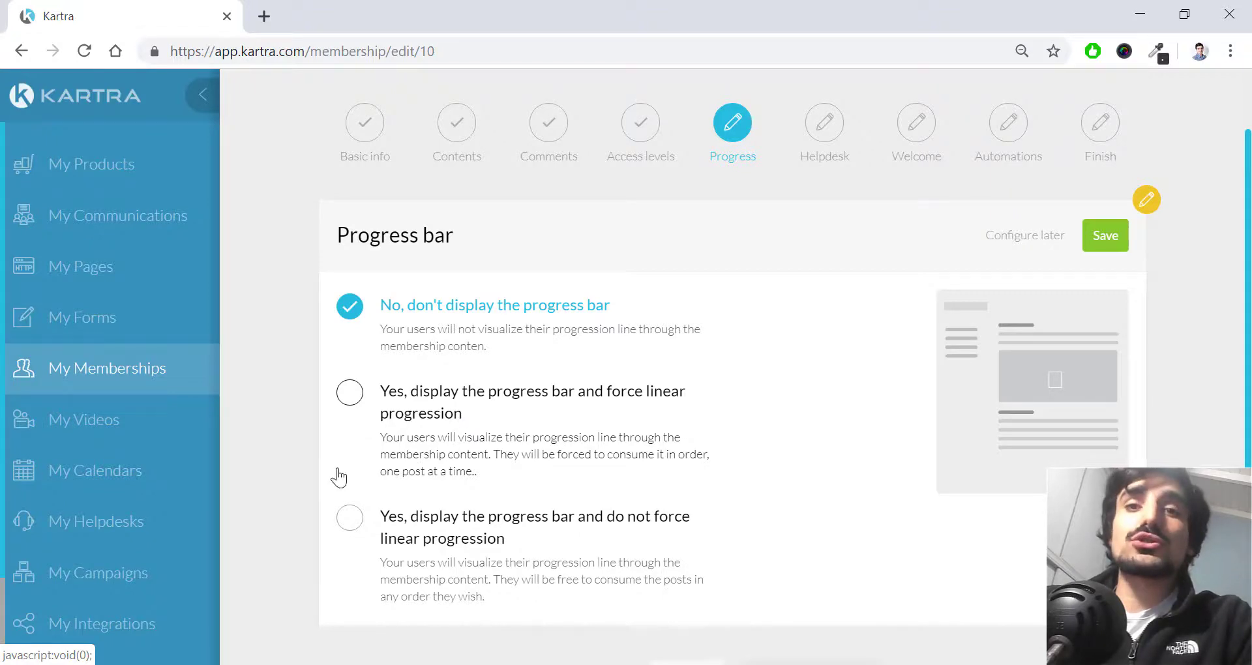
click(350, 394)
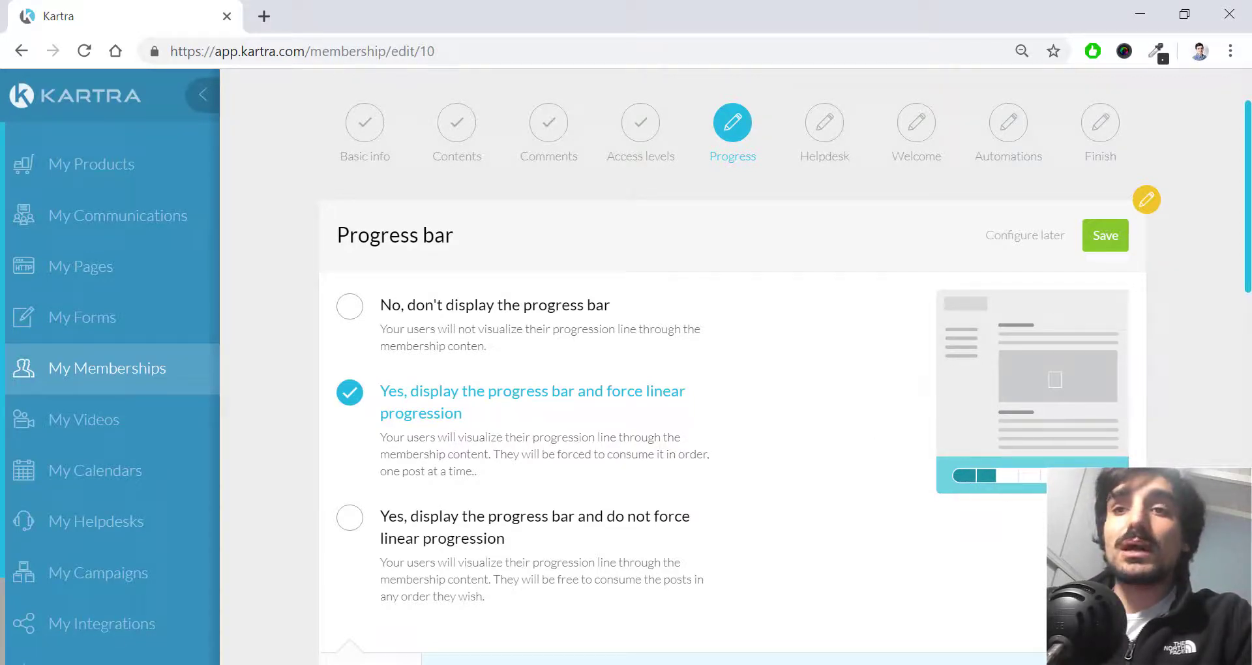
scroll(385, 457, down, 2)
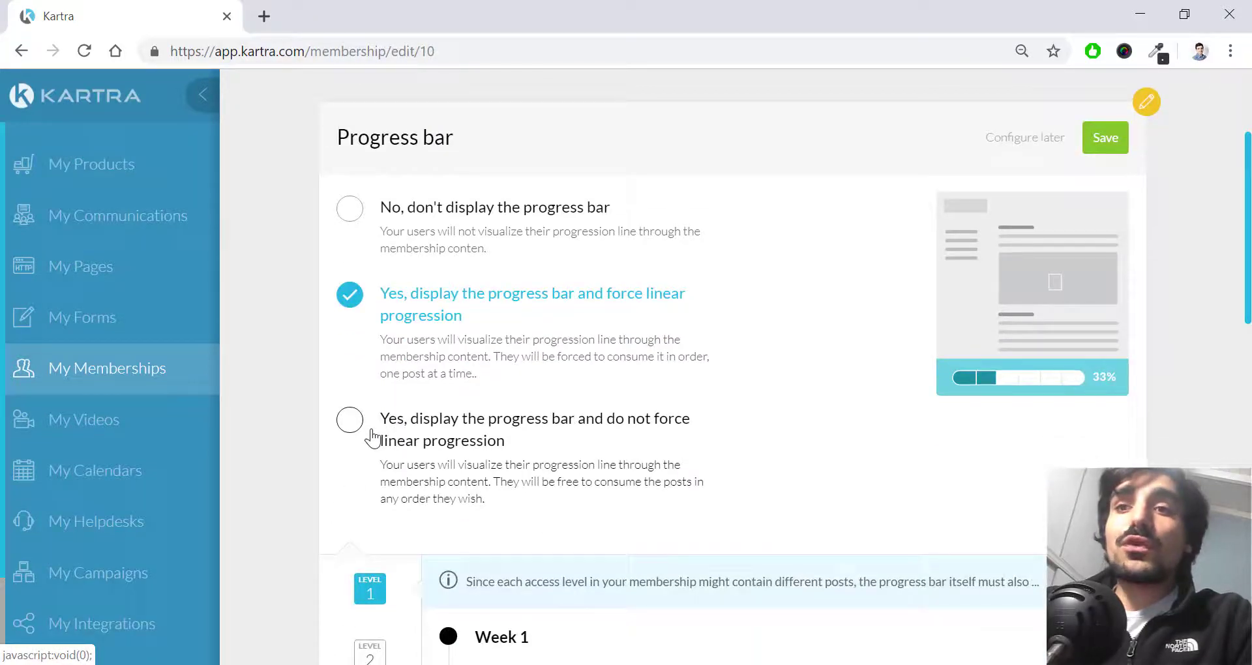
click(373, 438)
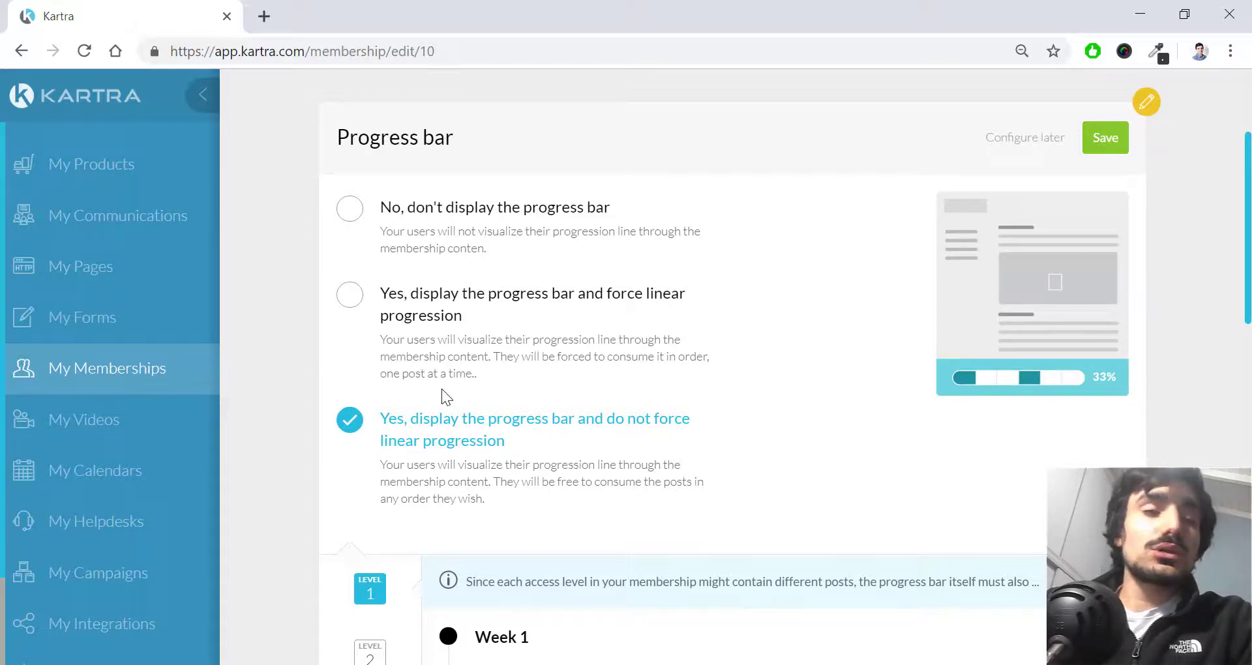
Save the progress stage with "No, don't display the progress bar" and the helpdesk stage with customer support disabled.
click(350, 208)
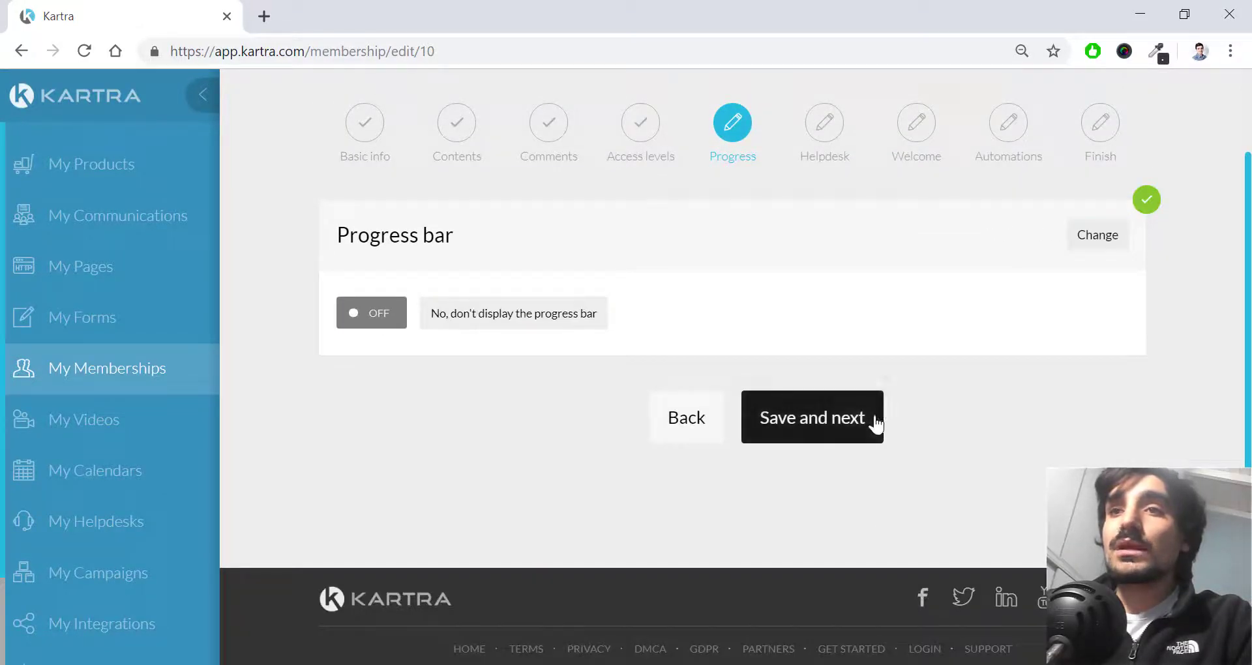
click(876, 424)
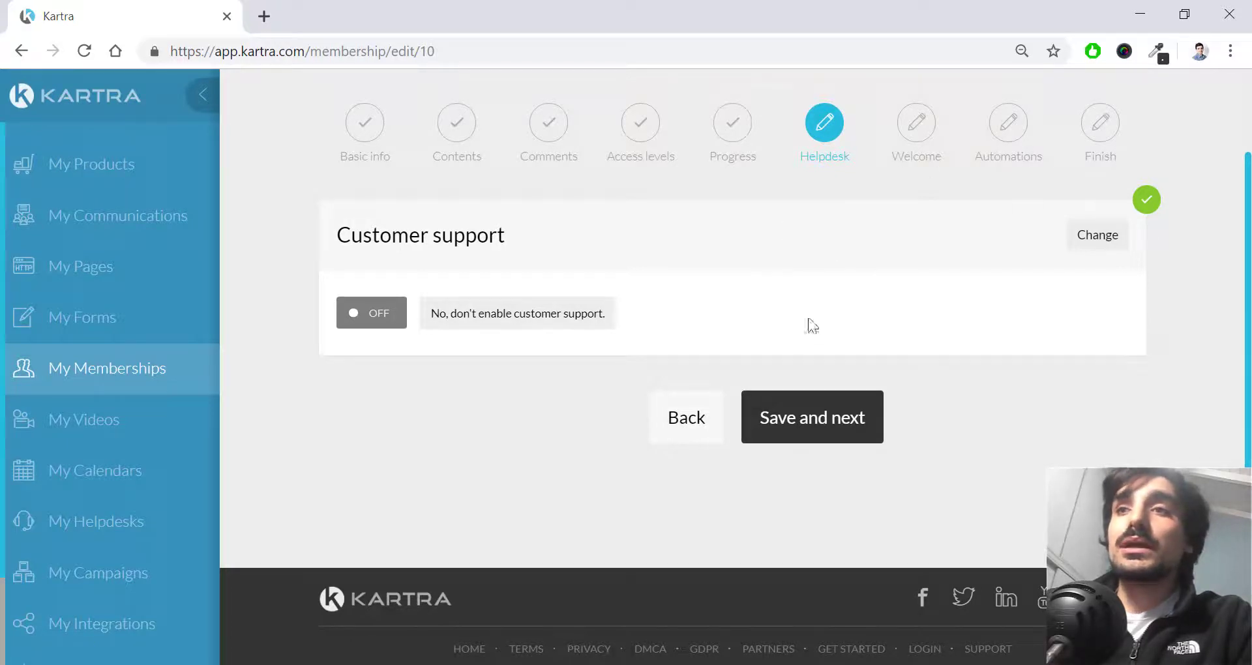
click(809, 427)
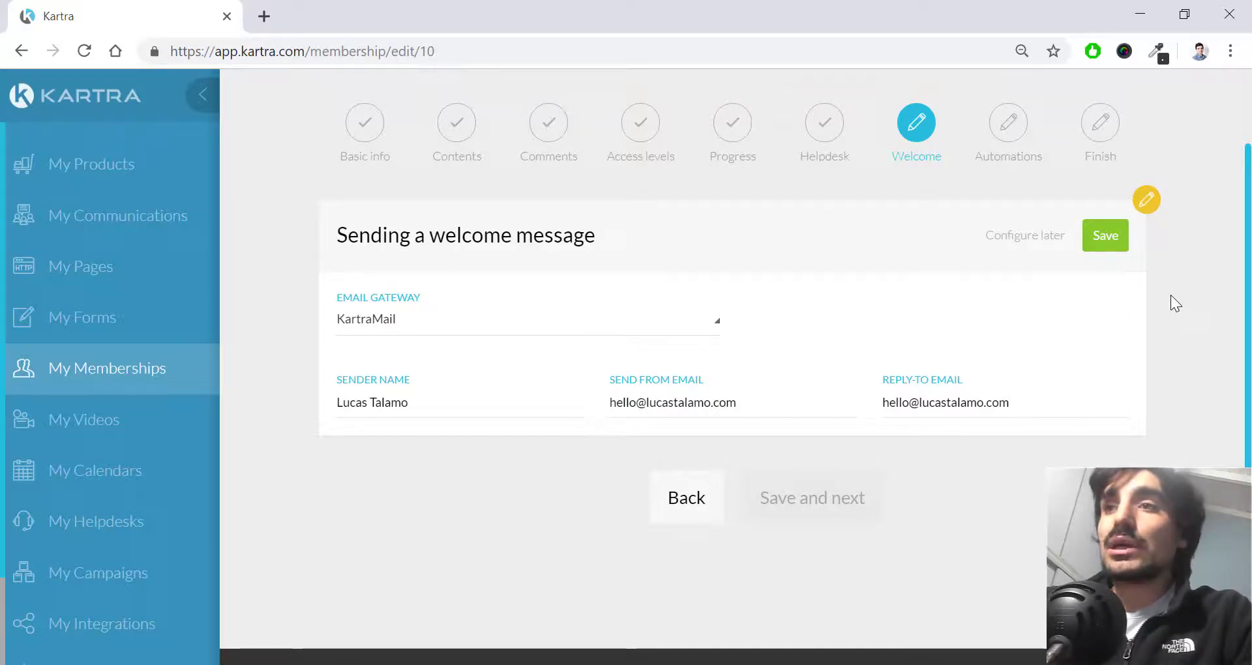
Check the sender name and send-from email for the welcome message, and save the sending settings with the KartraMail gateway.
scroll(1161, 326, up, 2)
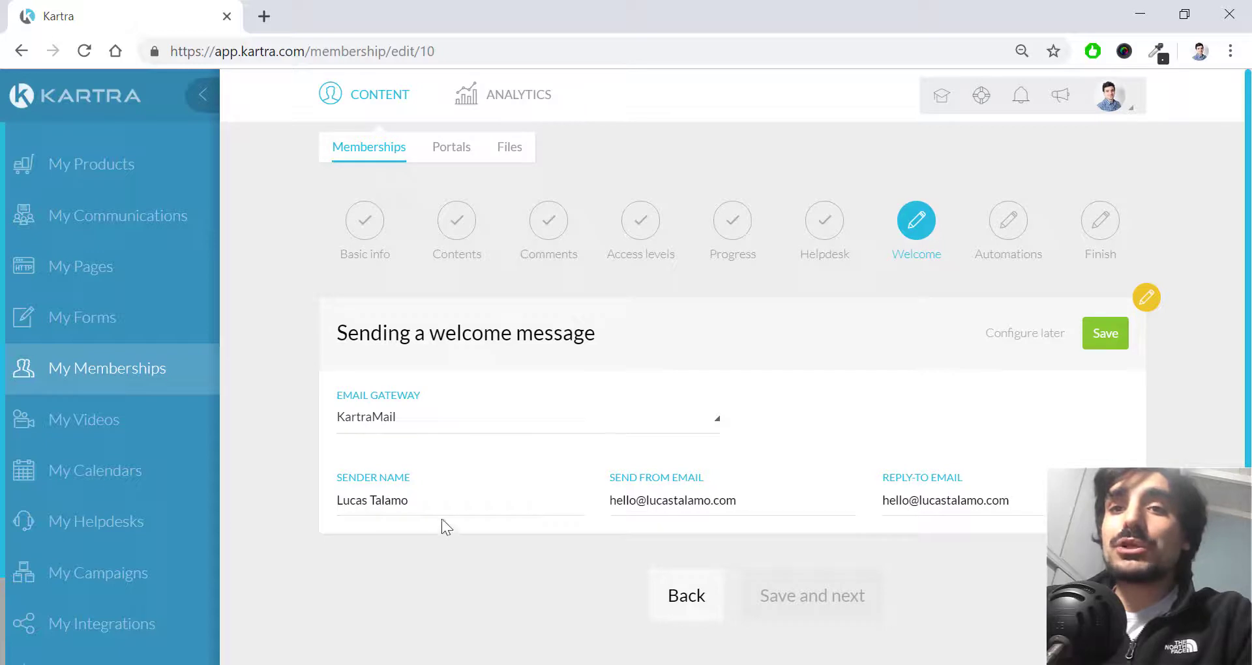
drag(410, 501, 332, 511)
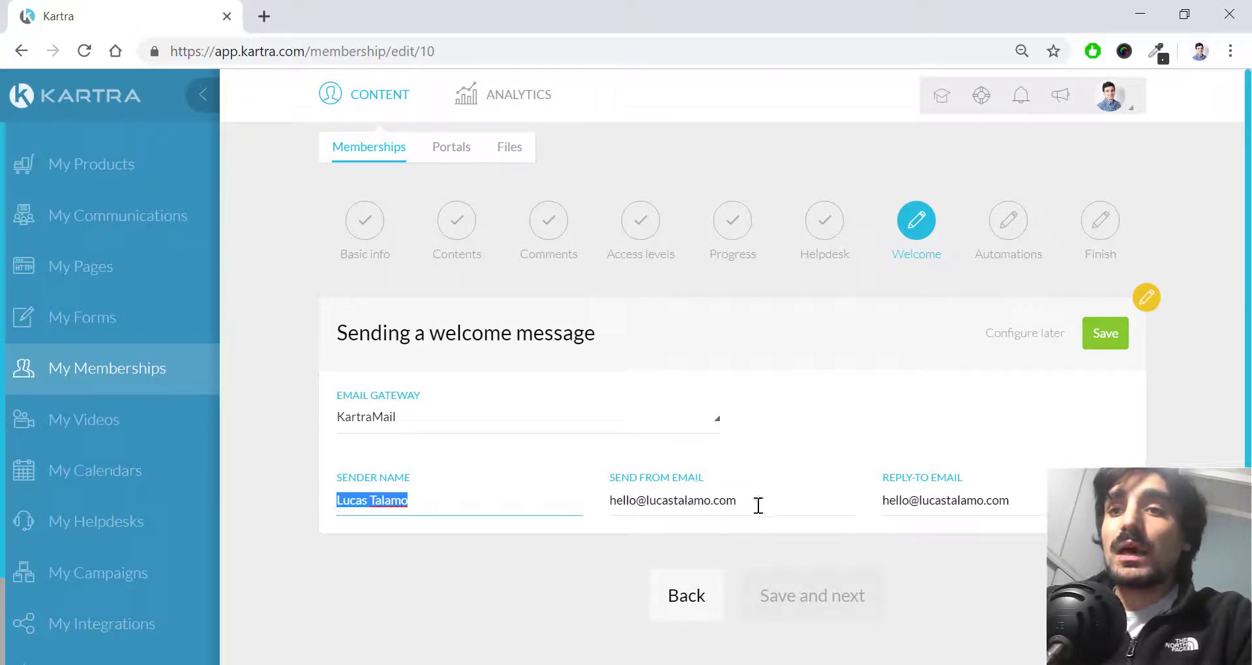
drag(759, 505, 596, 499)
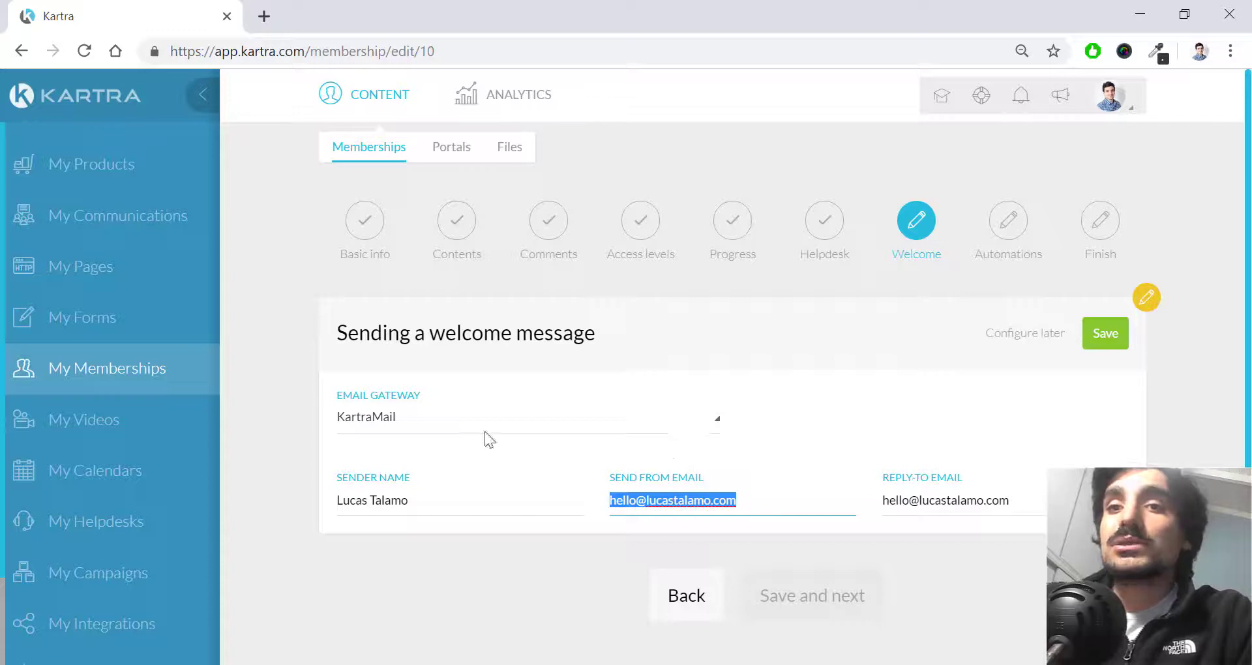
click(1105, 334)
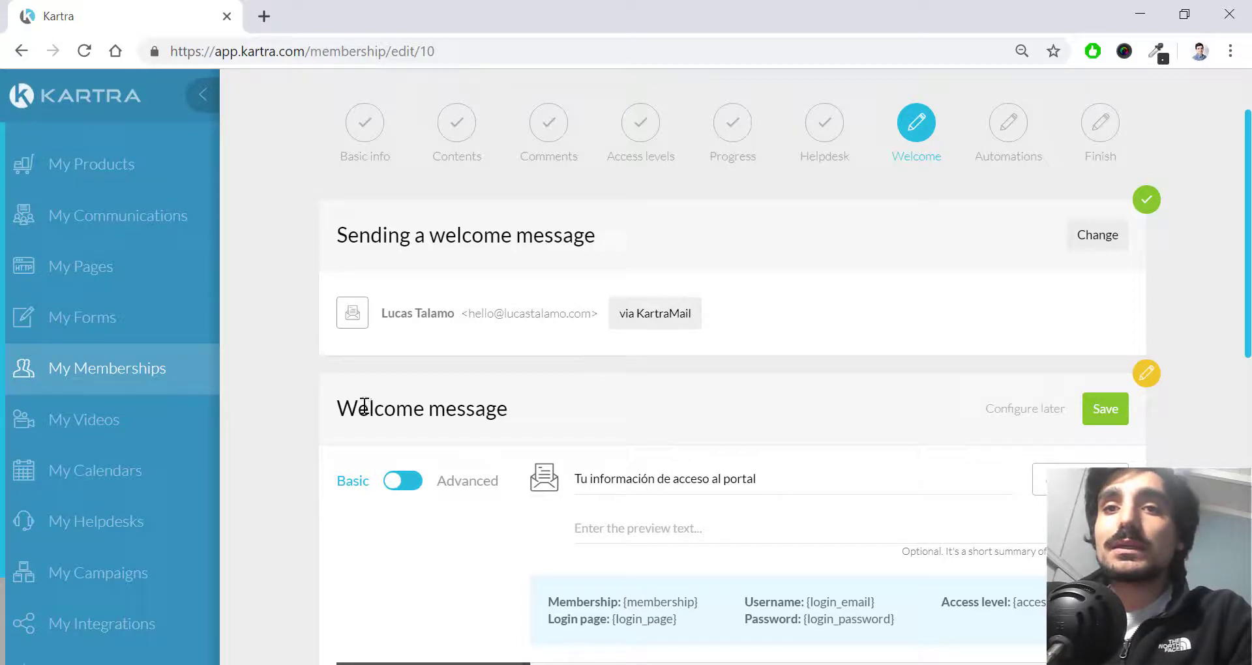
Replace the welcome message's subject with "Your Login Credentials".
drag(445, 409, 625, 410)
click(616, 386)
scroll(616, 386, down, 4)
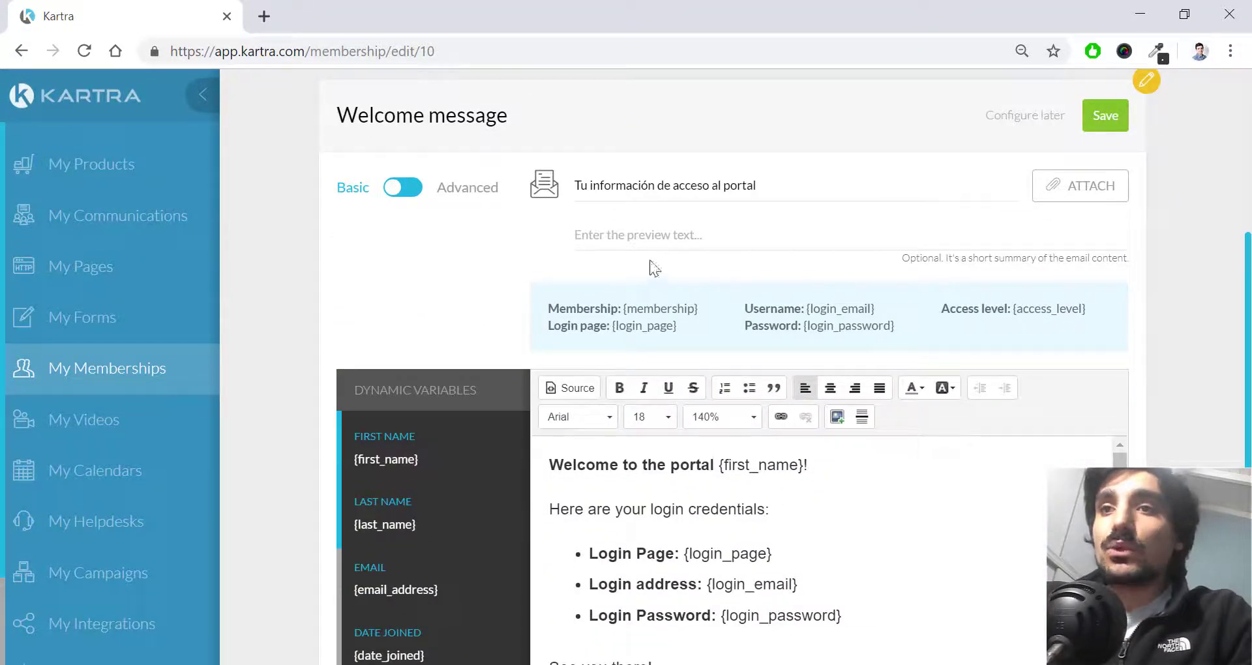
scroll(654, 268, up, 3)
drag(787, 383, 571, 382)
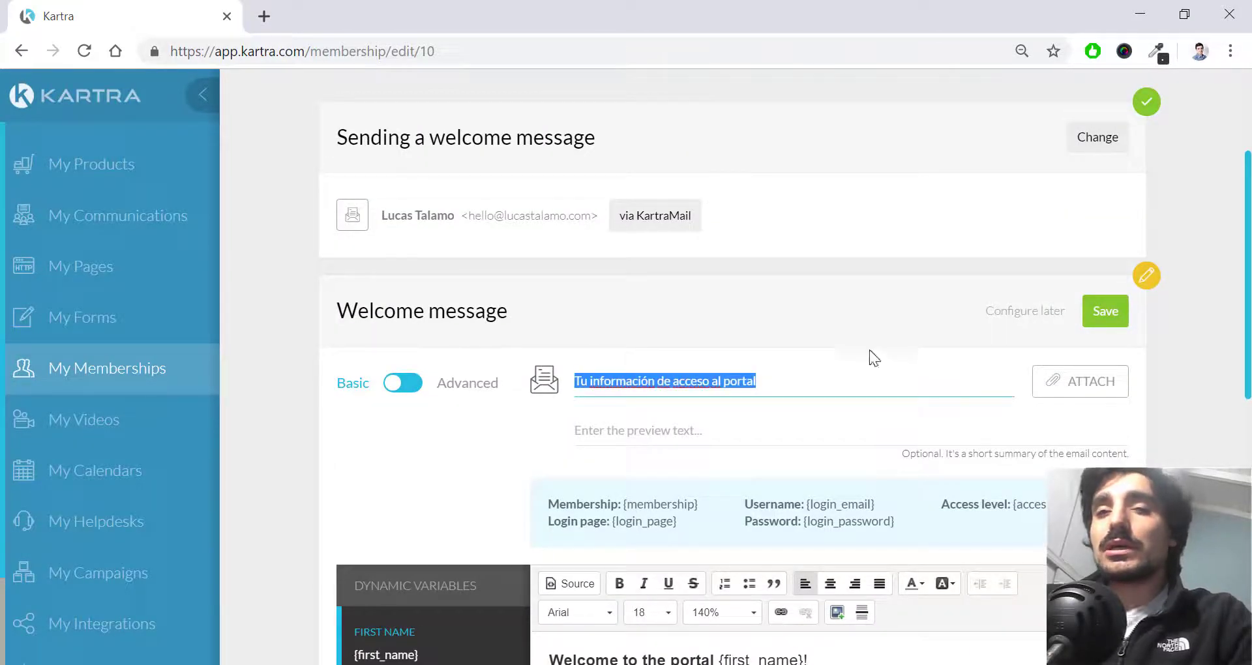
key(BackSpace)
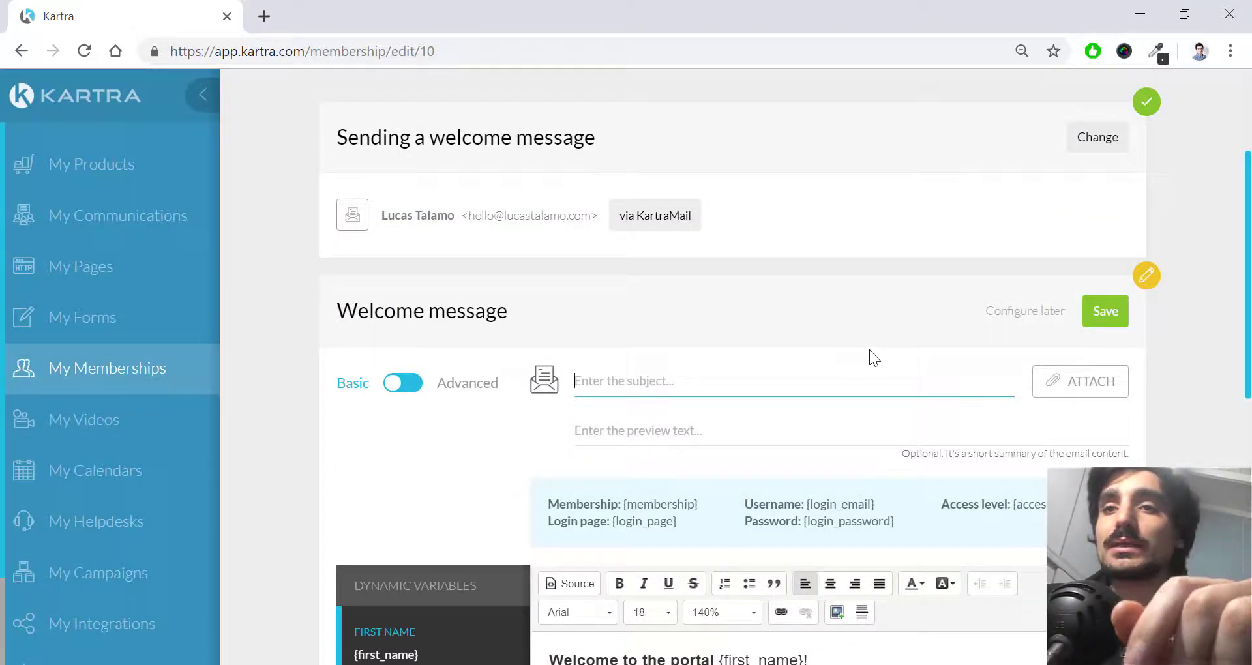
text(r Login Credentials)
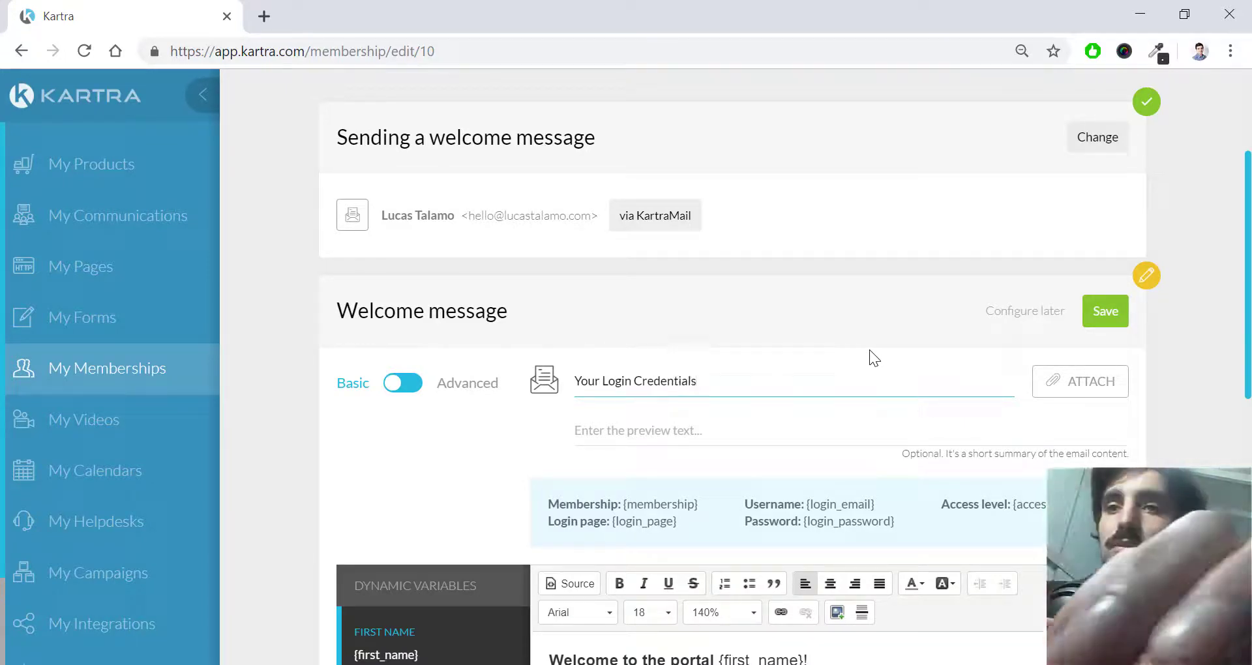
Enter "Keep this email." as the welcome message's preview text and check the message body with its login variables.
key(Tab)
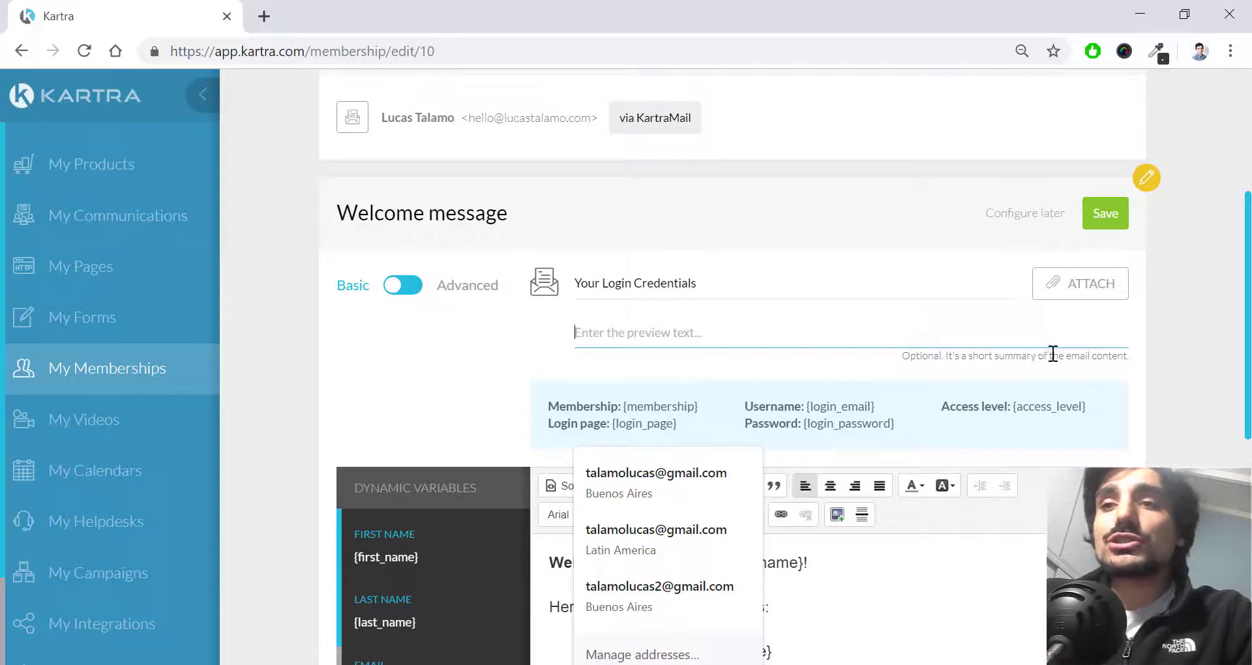
click(1208, 355)
click(810, 327)
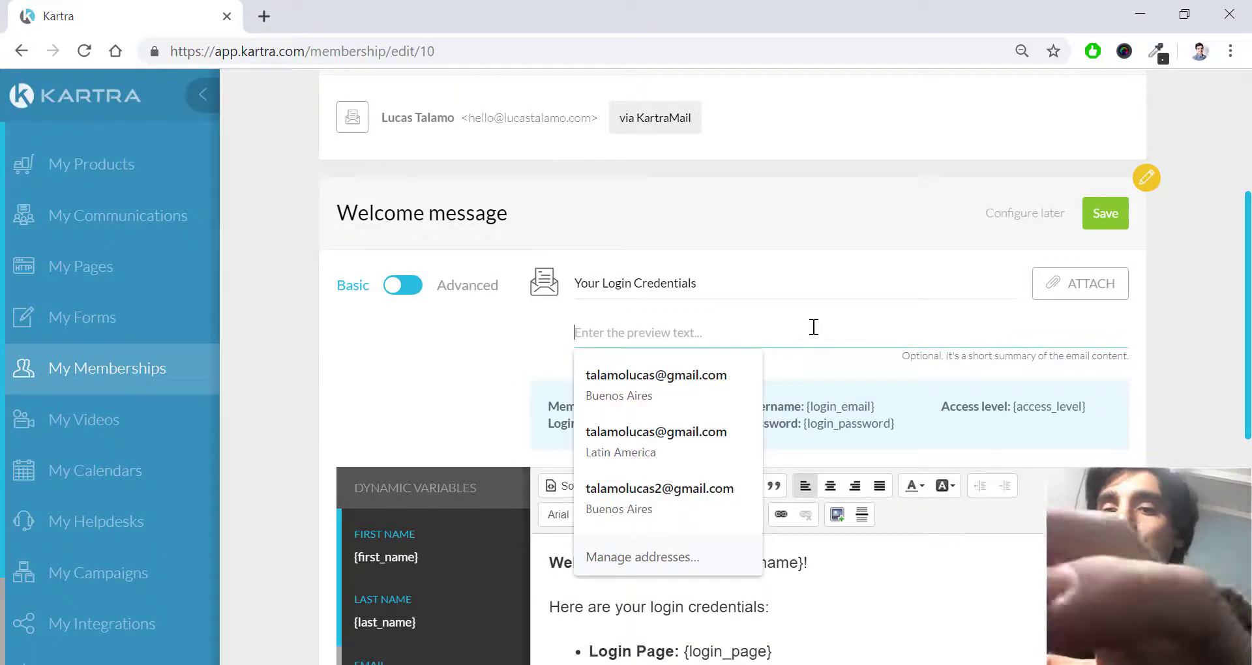
text(Keep this email.)
scroll(814, 327, down, 3)
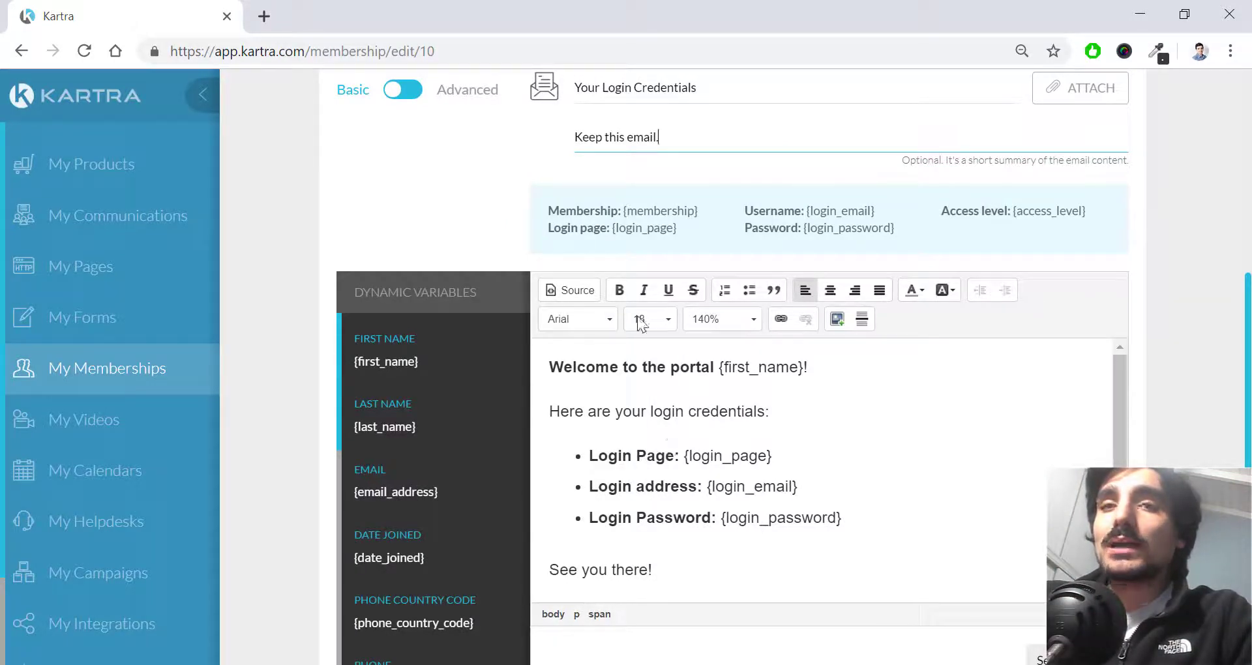
scroll(839, 474, down, 1)
scroll(839, 475, up, 1)
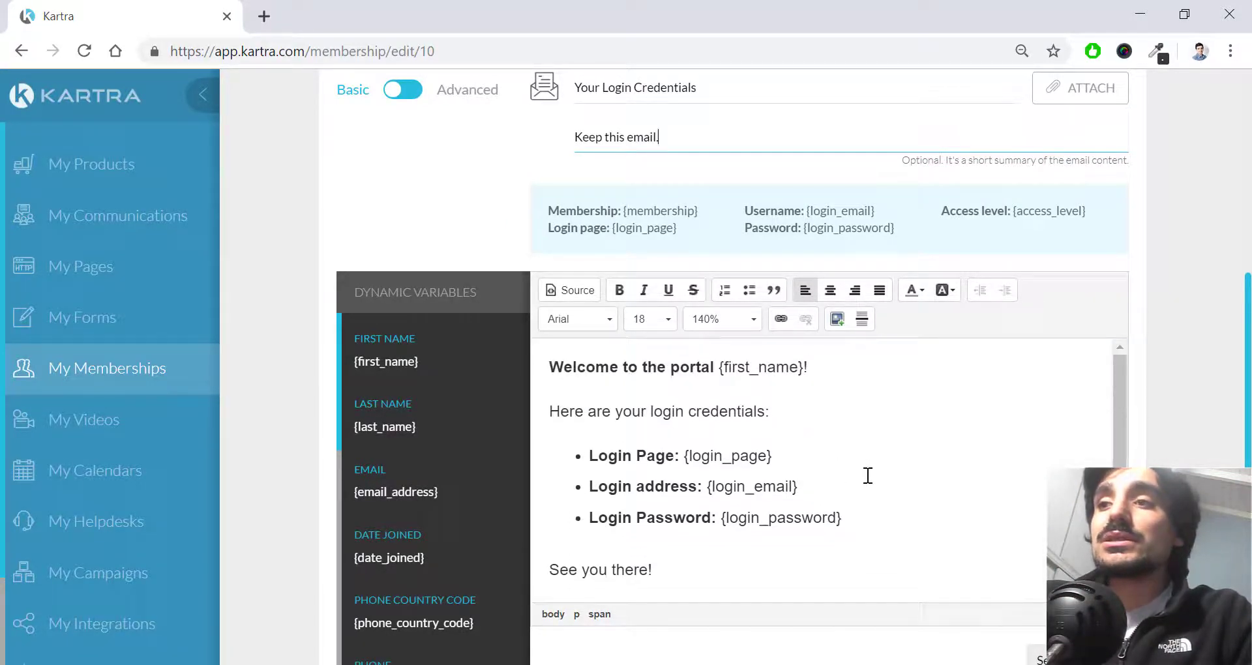
click(1183, 446)
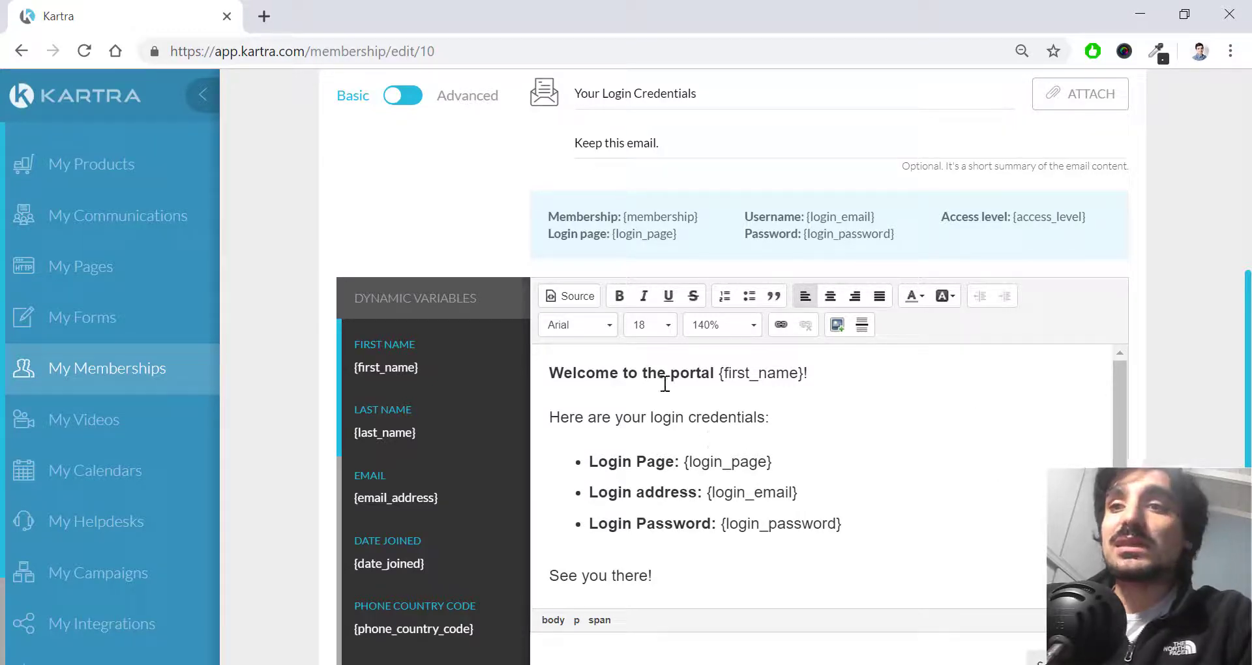
Examine the welcome message's body from greeting to sign-off, comparing its {first_name} variable with the dynamic variables list.
drag(553, 367, 710, 551)
click(714, 547)
scroll(725, 538, up, 2)
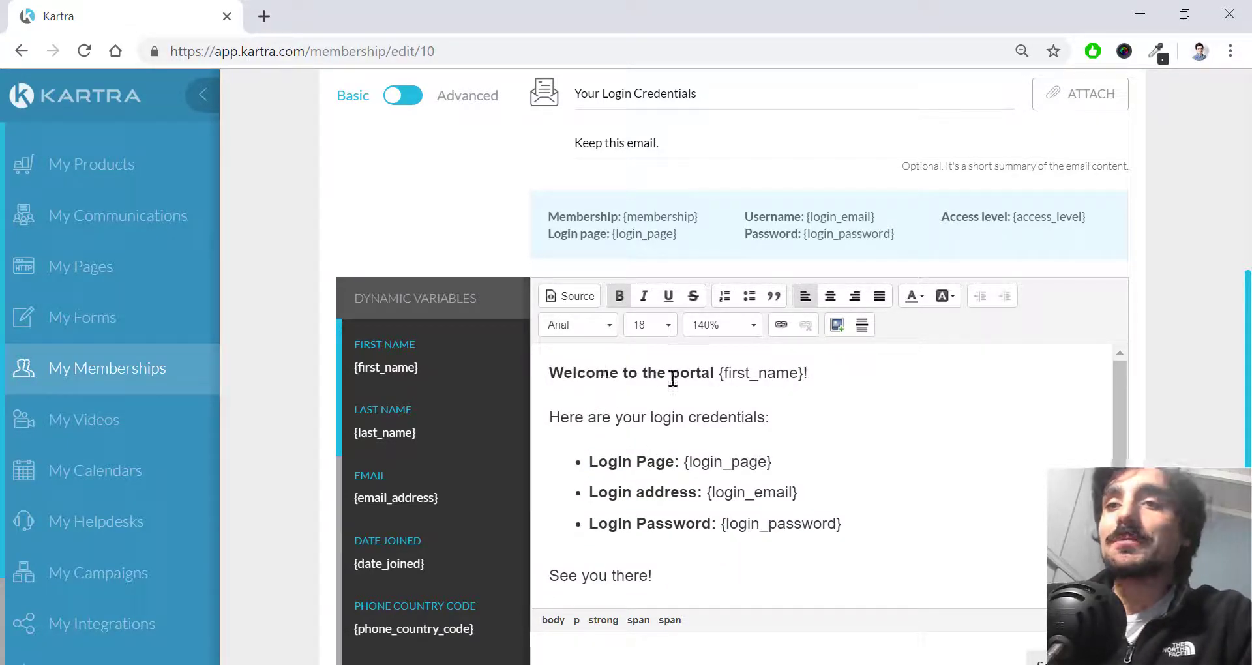
scroll(789, 397, down, 2)
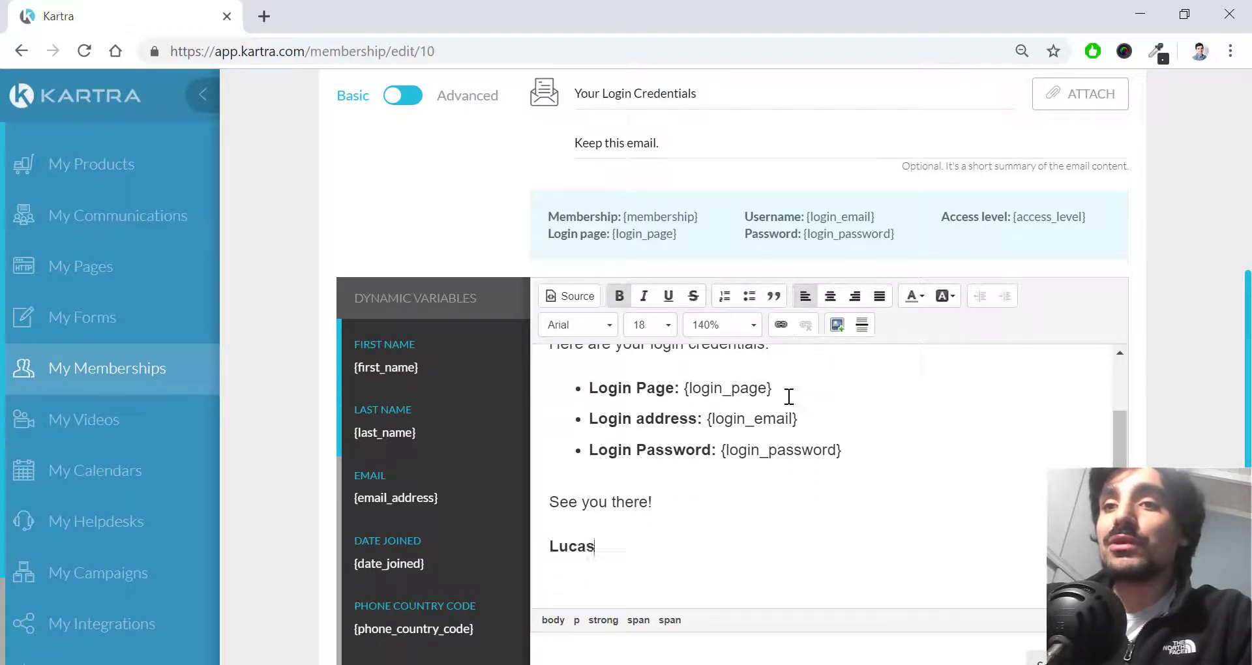
scroll(789, 396, up, 2)
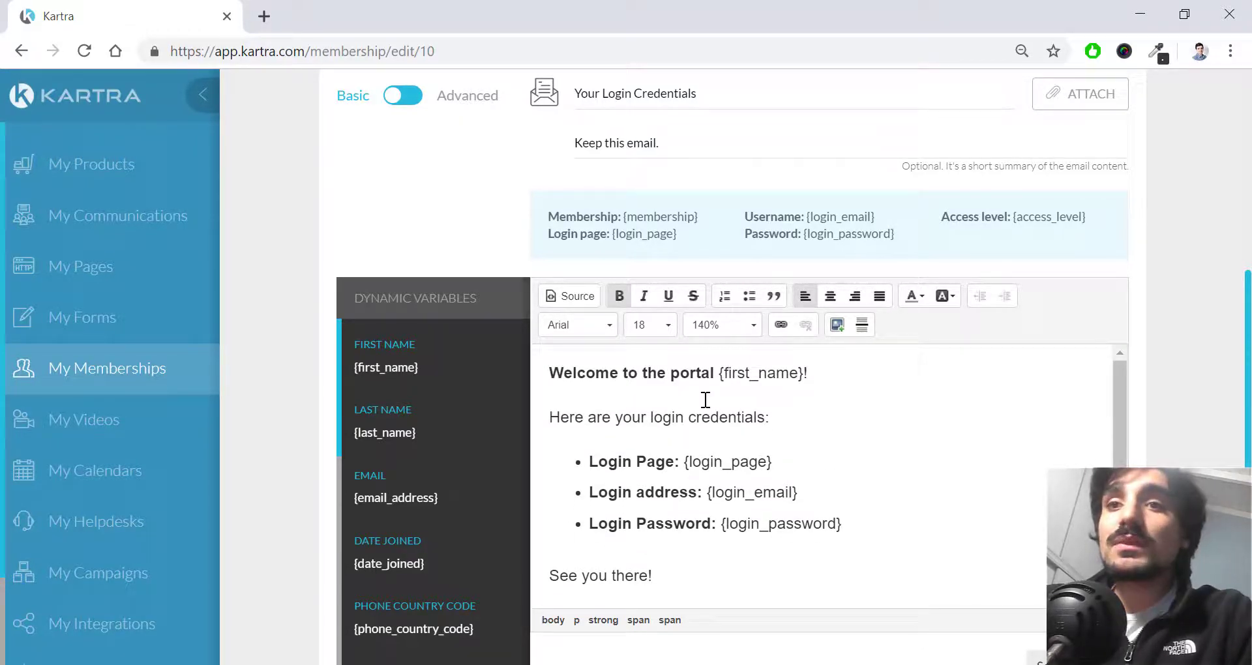
drag(352, 297, 484, 301)
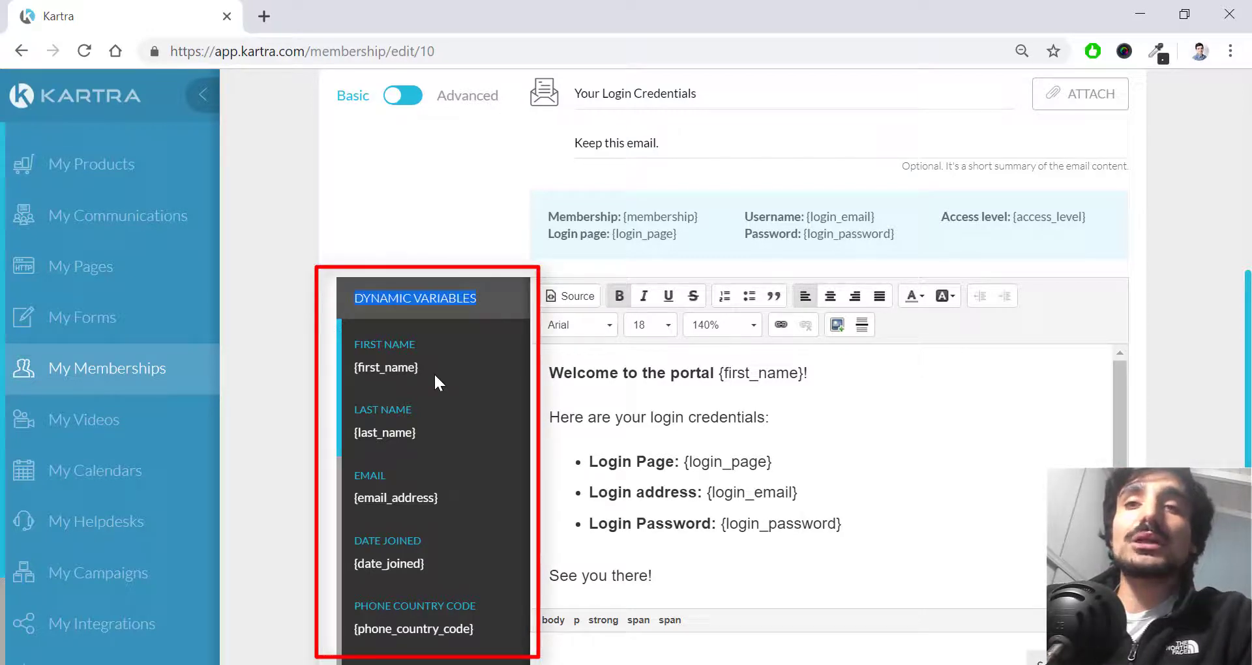
drag(719, 373, 806, 377)
click(813, 409)
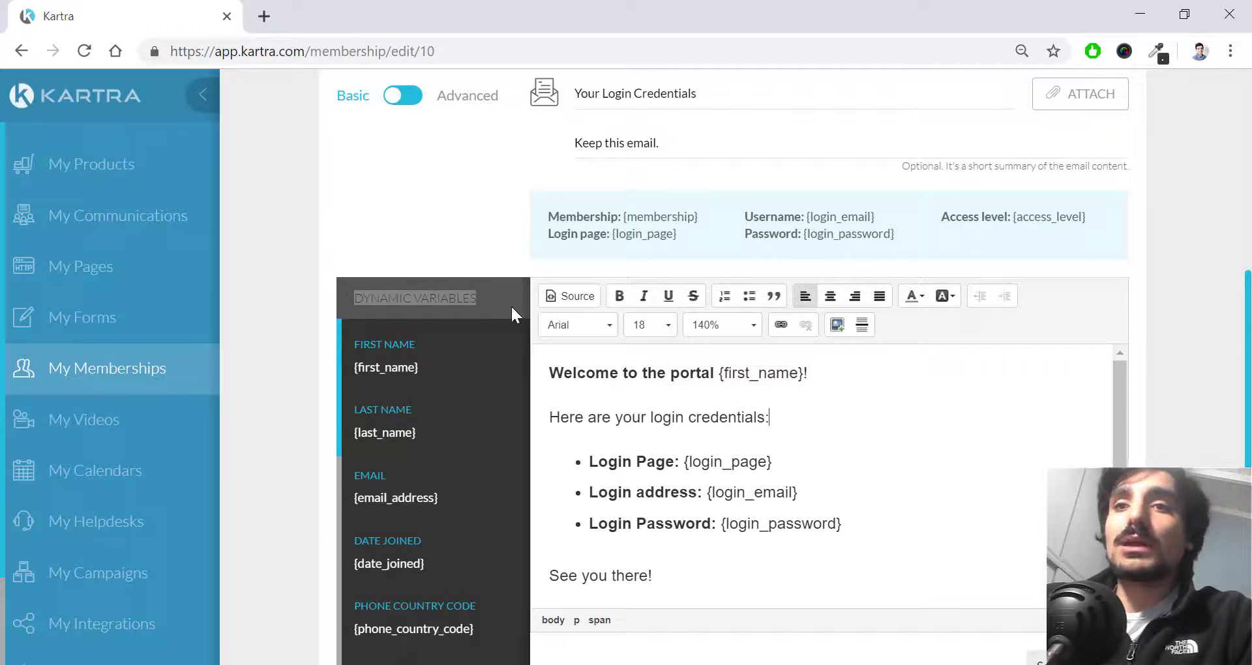
click(990, 394)
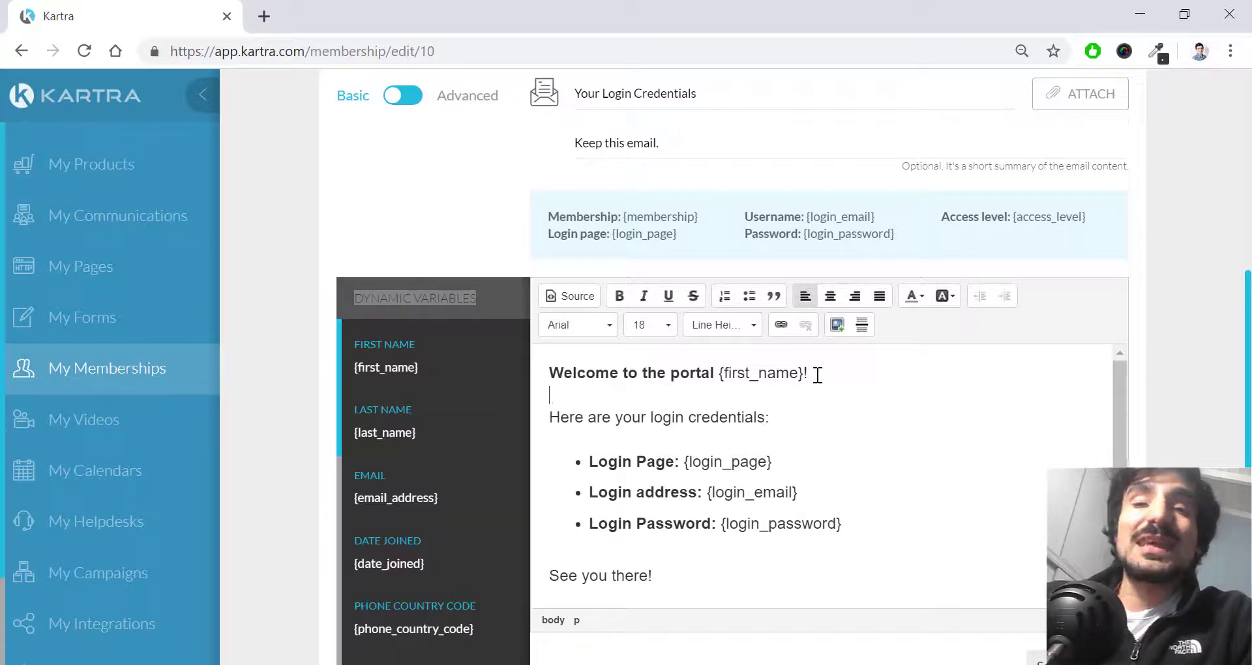
drag(806, 373, 718, 369)
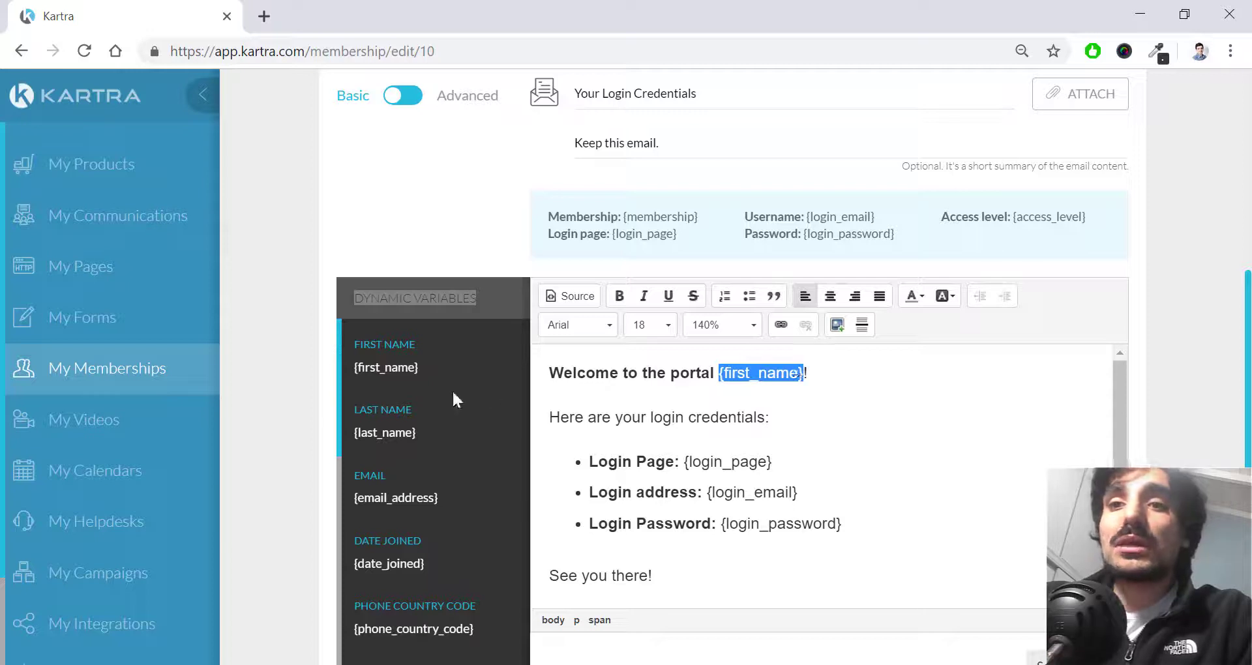
Look through the dynamic variables available for the welcome message, from last name, email and date joined to the address fields.
scroll(452, 390, down, 3)
scroll(449, 389, up, 3)
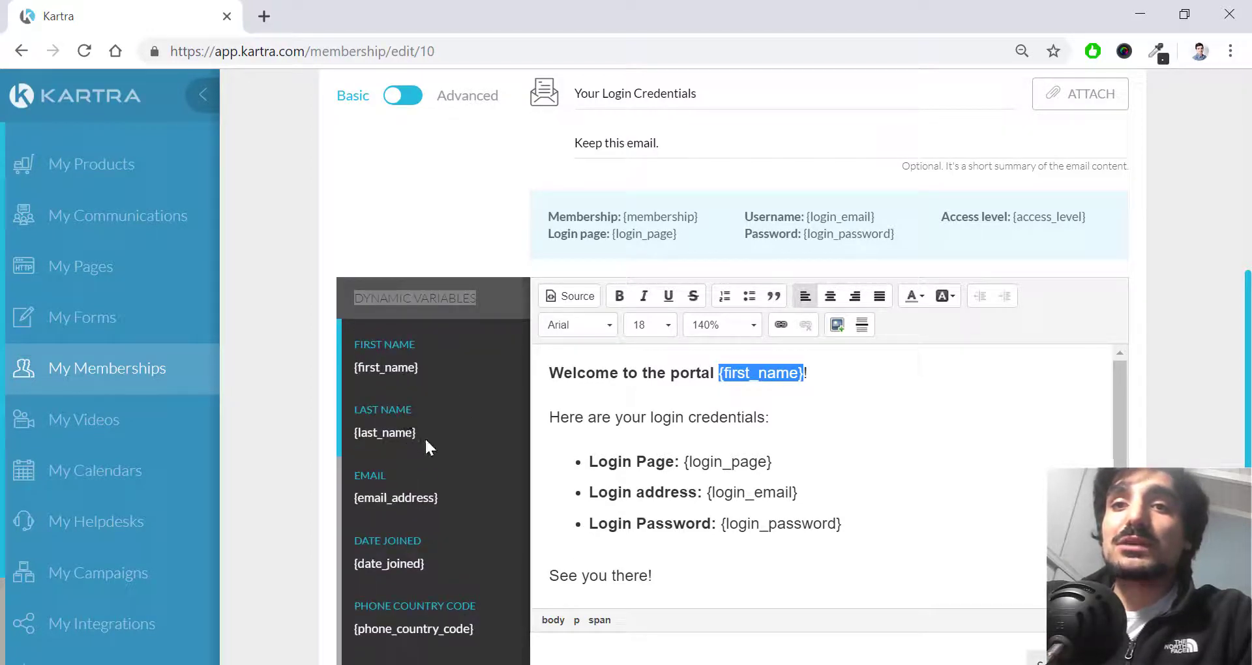
drag(425, 437, 354, 436)
drag(436, 498, 352, 500)
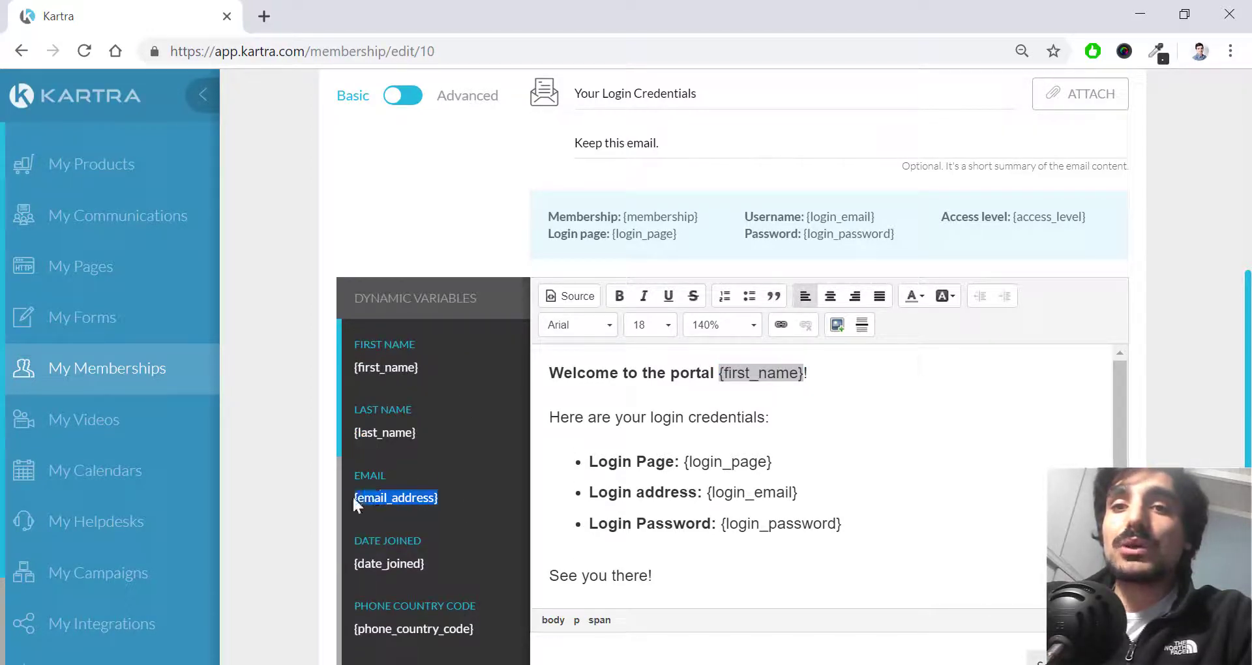
drag(437, 567, 354, 565)
scroll(459, 529, down, 8)
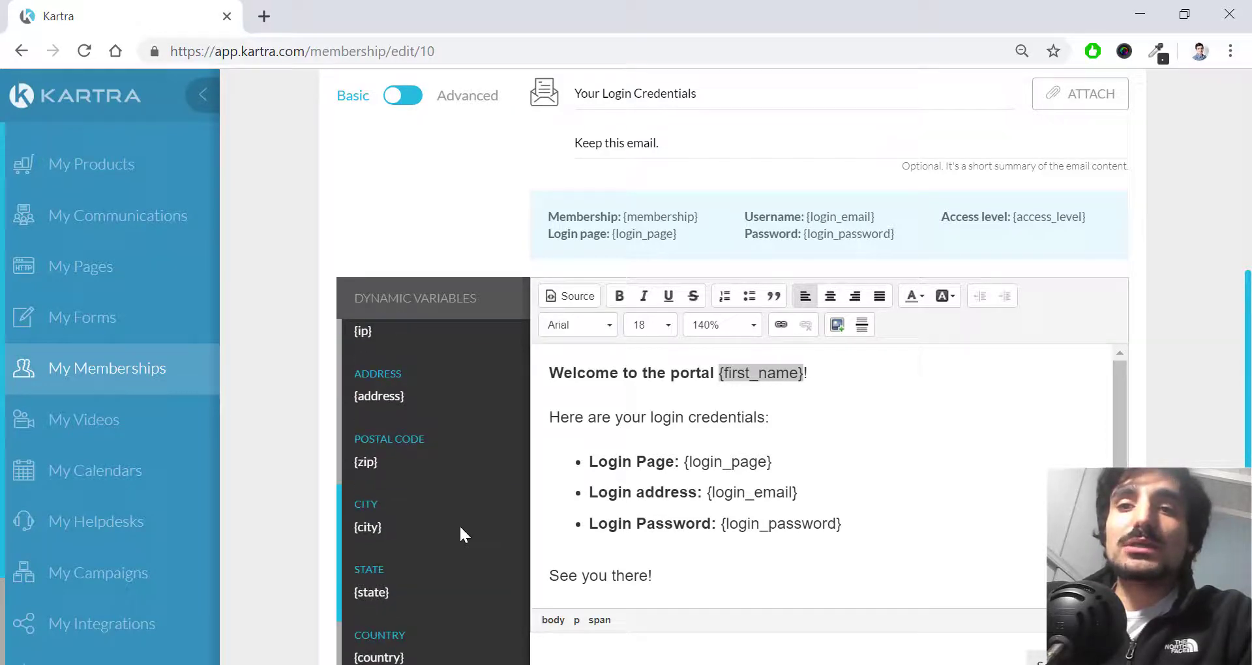
scroll(459, 524, down, 3)
scroll(465, 529, up, 8)
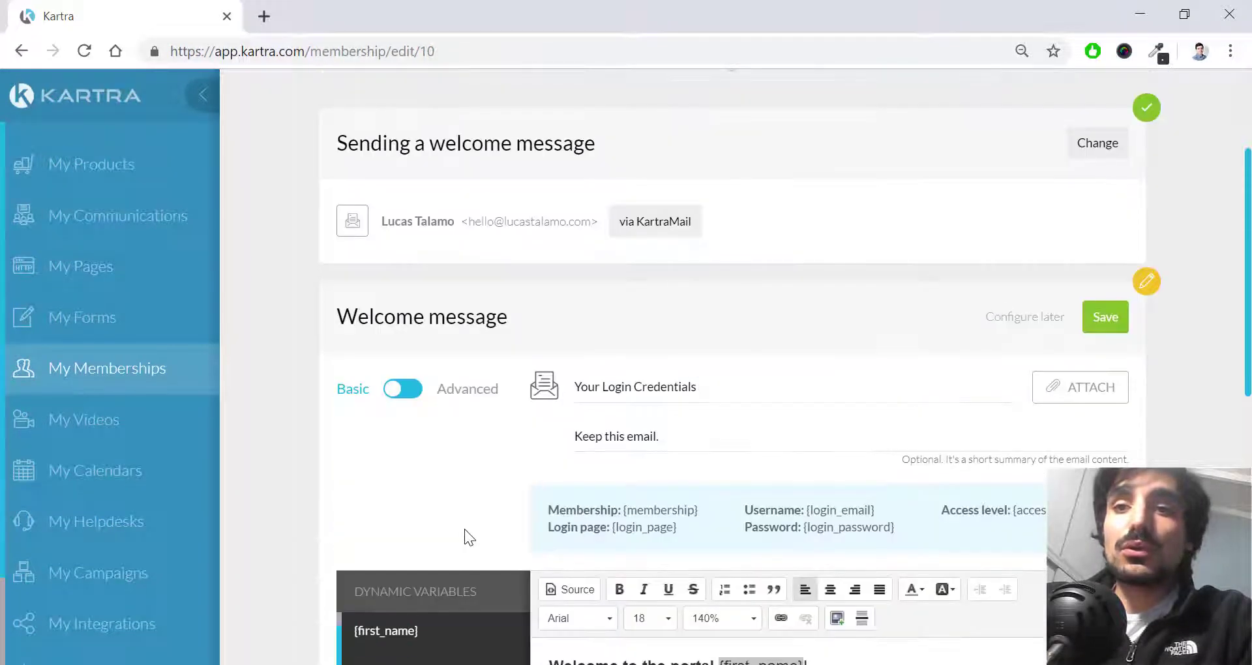
scroll(468, 517, down, 3)
scroll(468, 511, up, 2)
scroll(468, 512, down, 4)
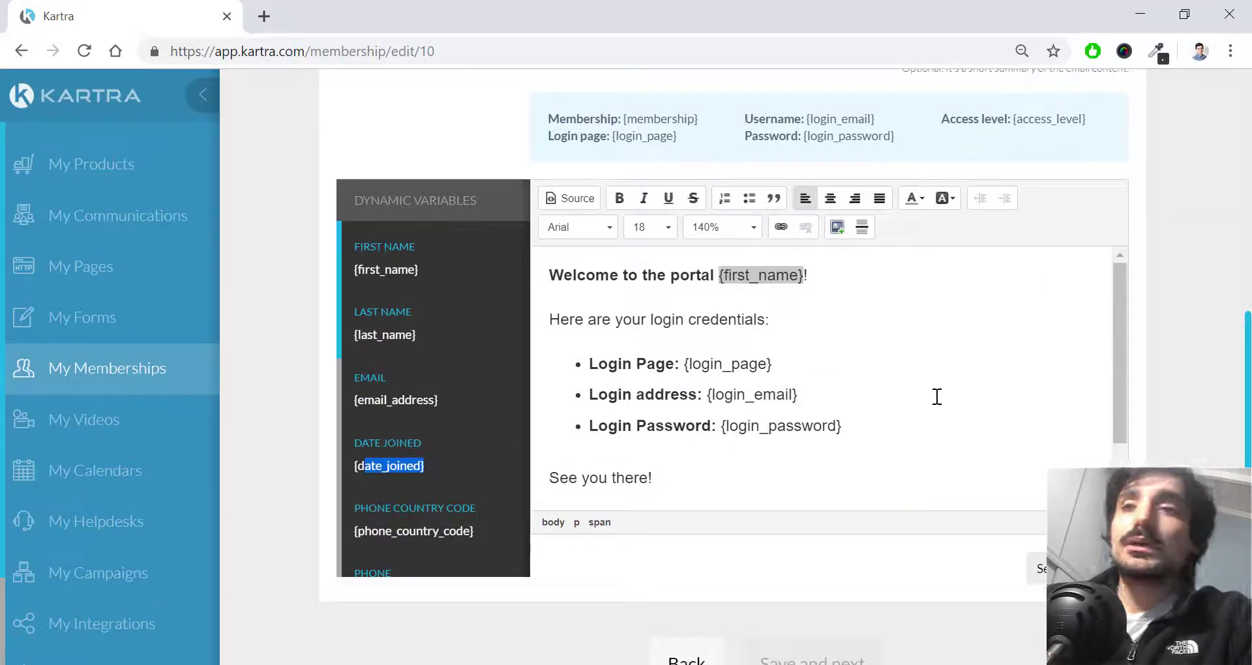
Examine the greeting's {first_name} variable, the membership-specific variables above the editor, and the line introducing the login credentials.
click(812, 272)
drag(807, 274, 718, 274)
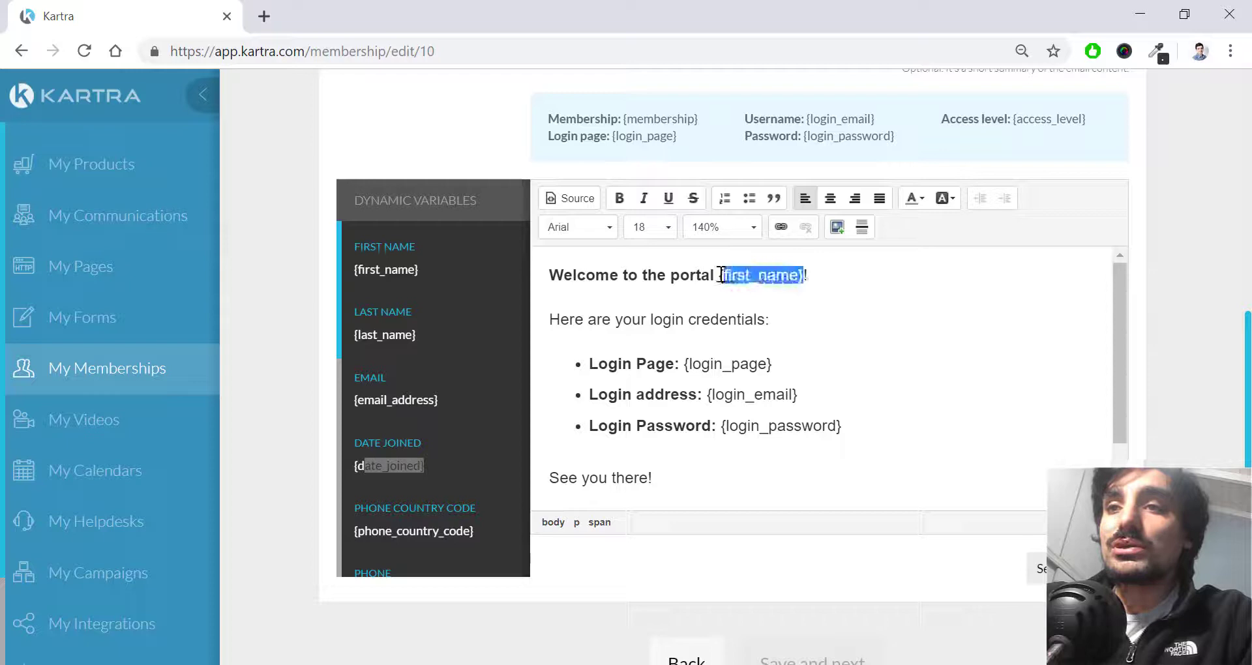
click(891, 315)
scroll(1065, 318, up, 2)
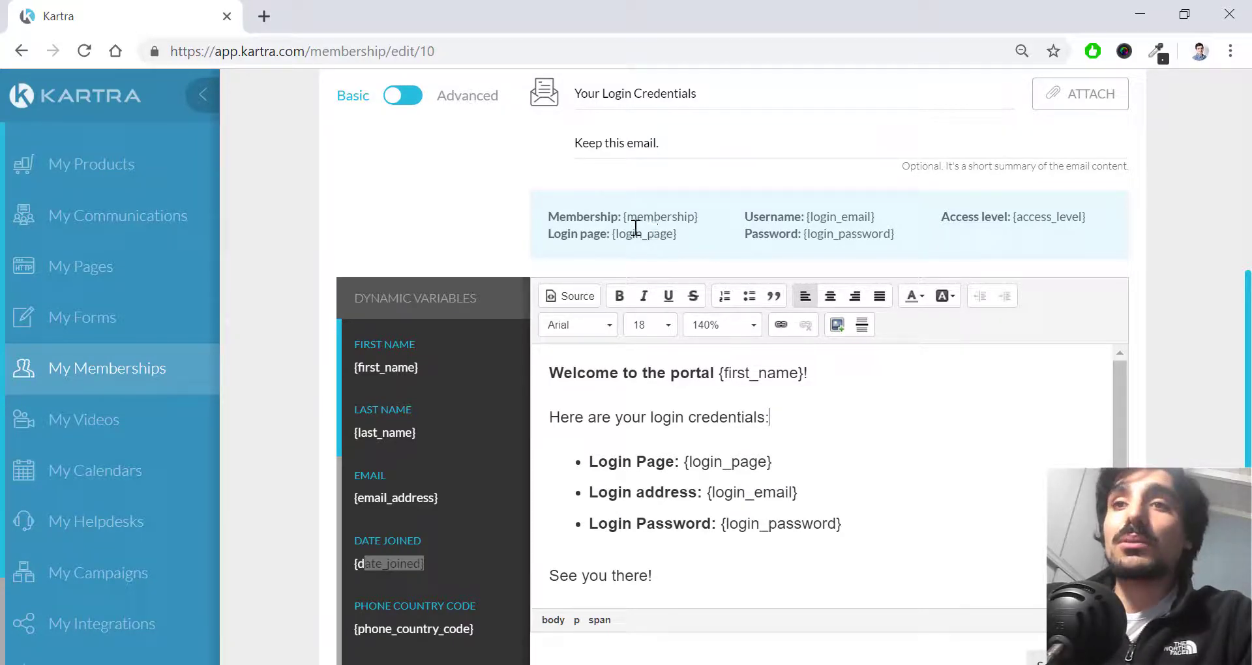
drag(548, 216, 622, 216)
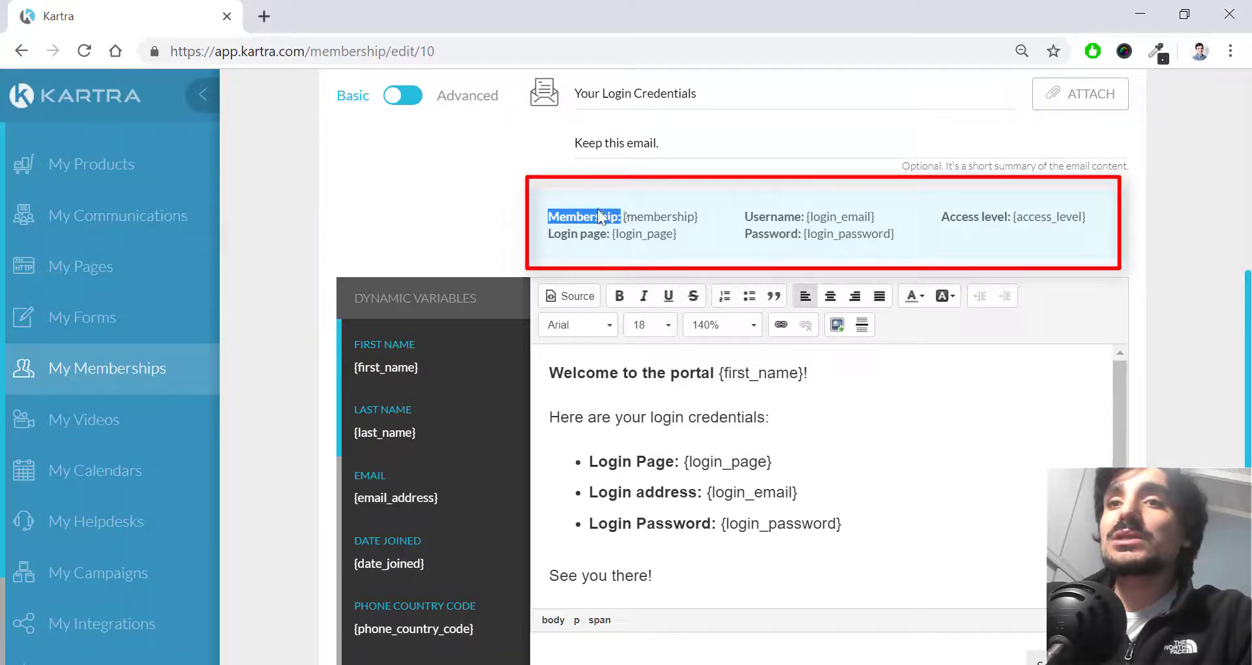
click(604, 233)
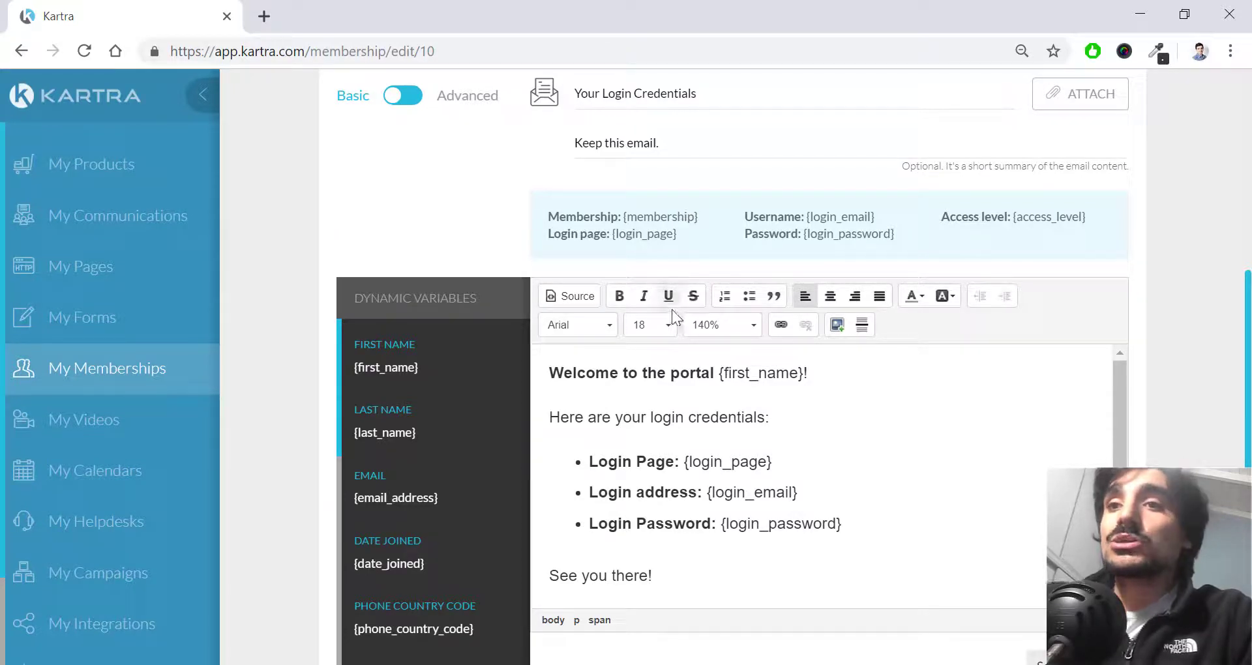
drag(549, 373, 804, 372)
key(ctrl+b)
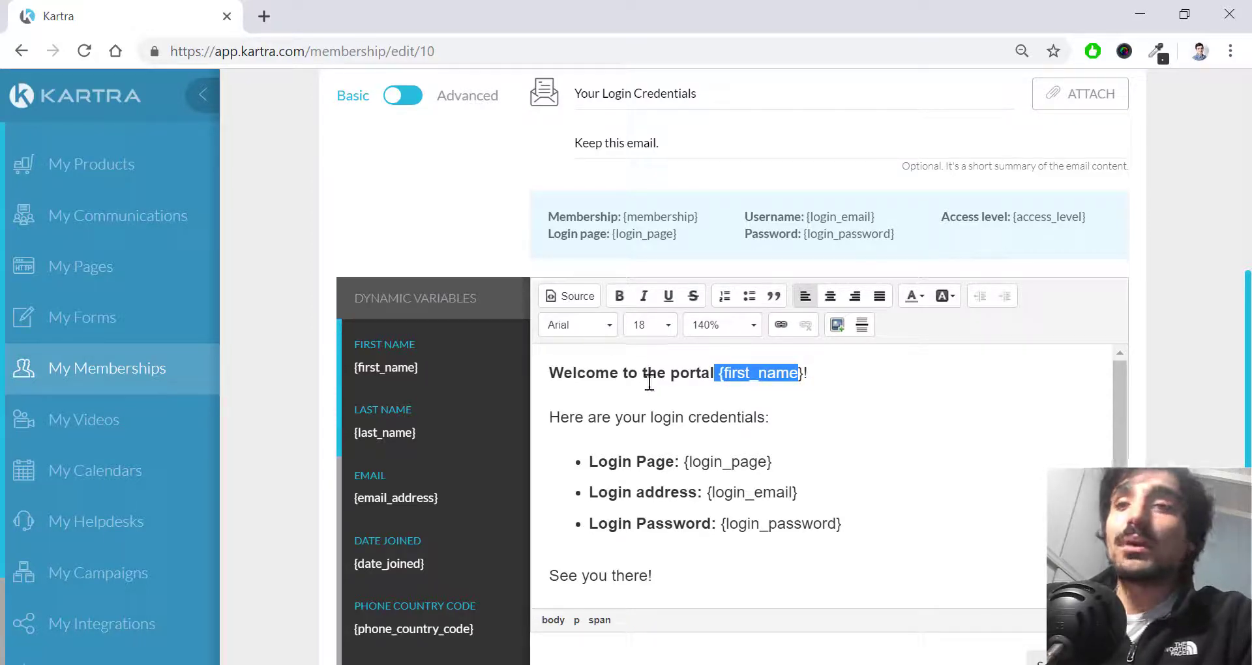
click(774, 423)
drag(553, 417, 779, 424)
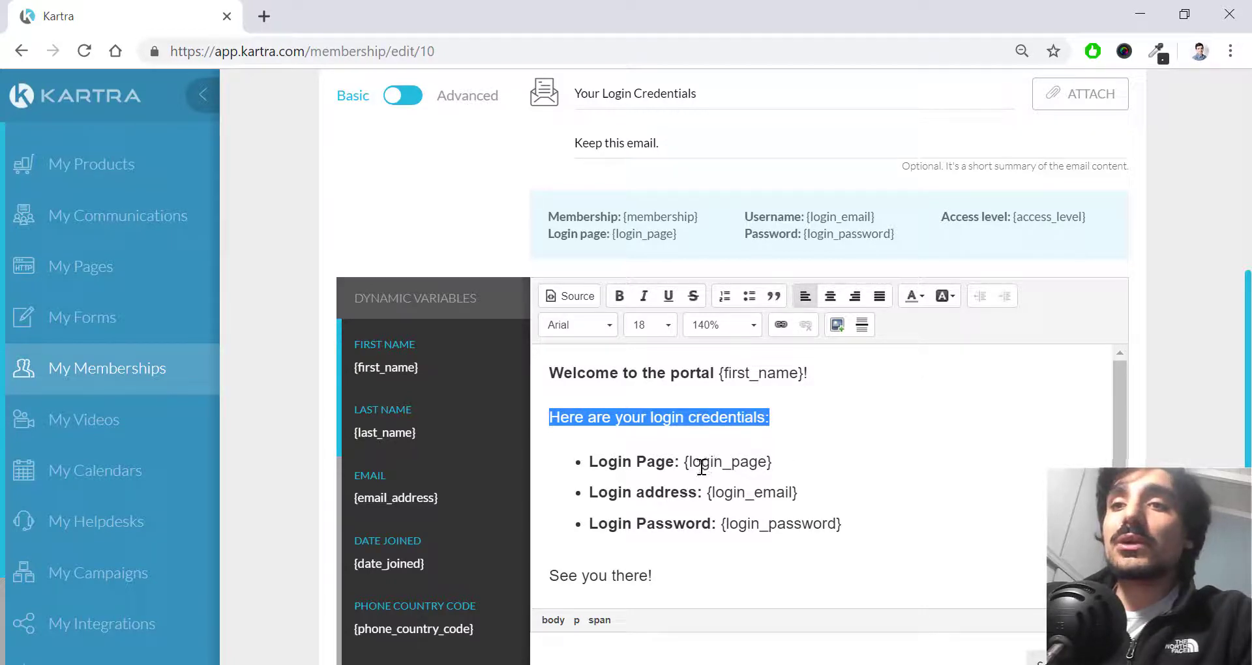
Compare the Login Page line's {login_page} variable in the message body with the membership's login page variable.
drag(676, 462, 589, 462)
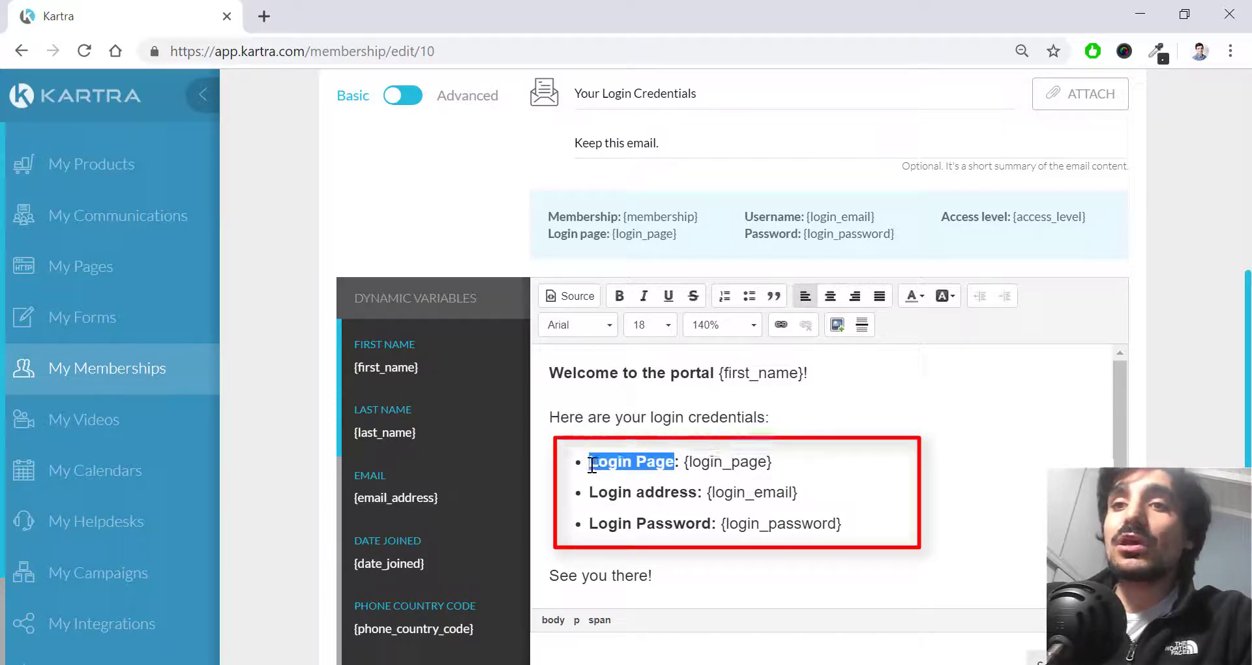
drag(684, 462, 791, 459)
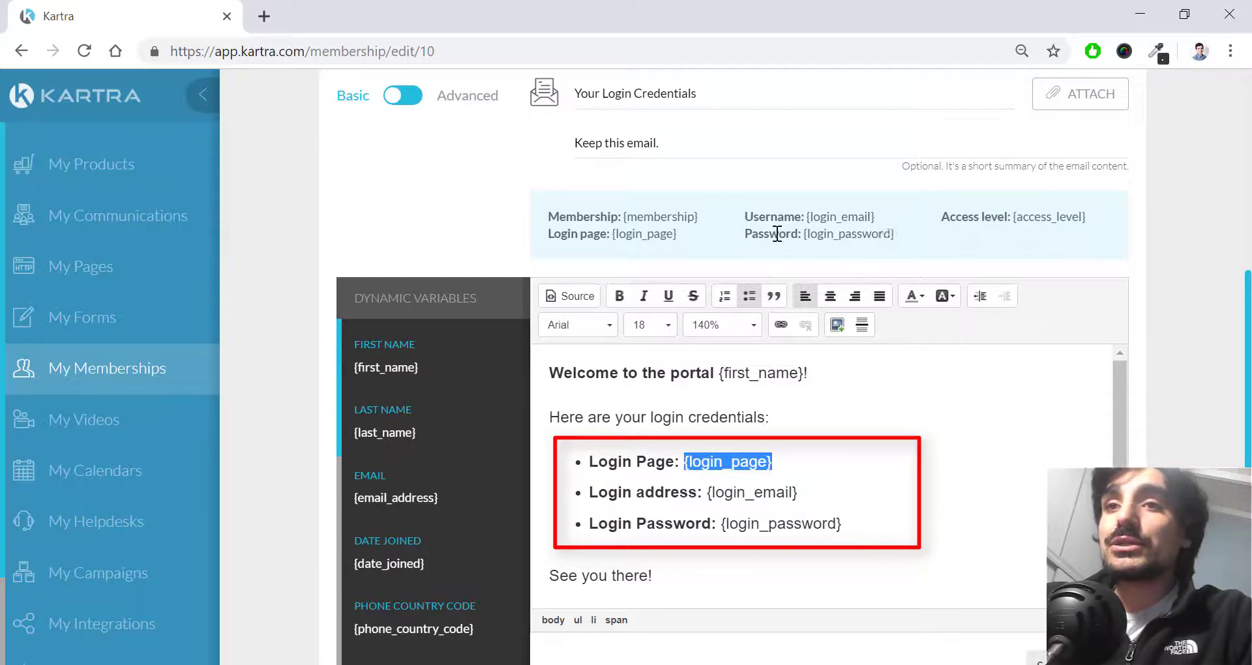
drag(715, 233, 611, 234)
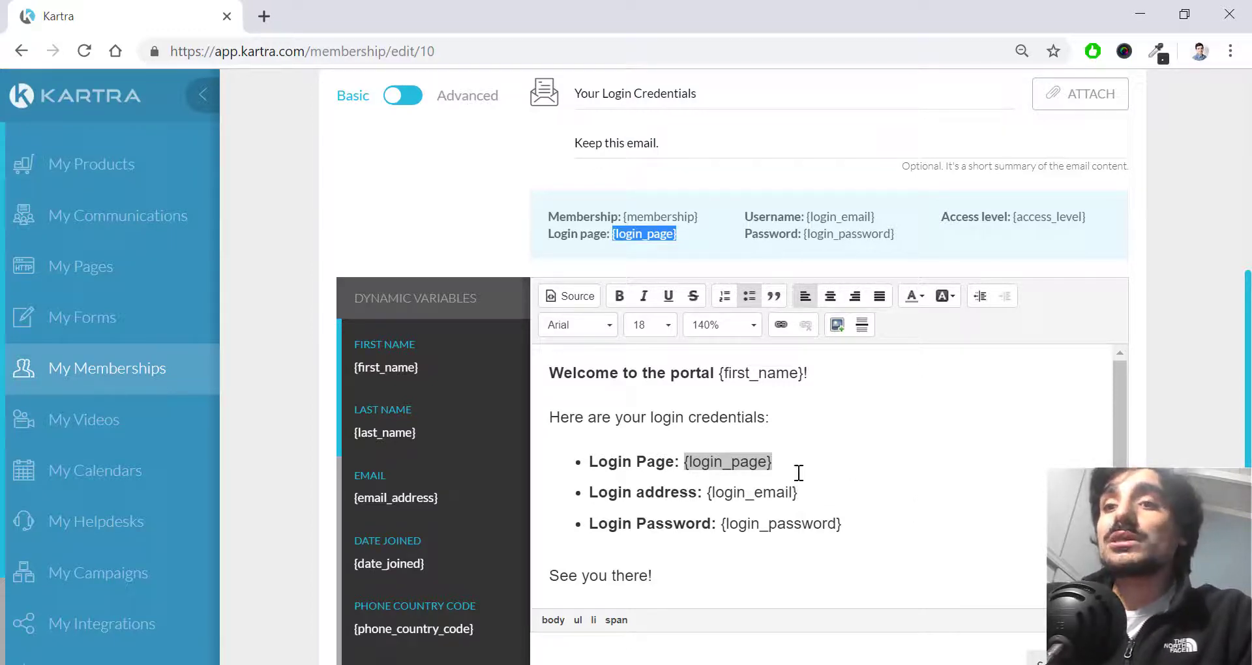
drag(775, 462, 690, 462)
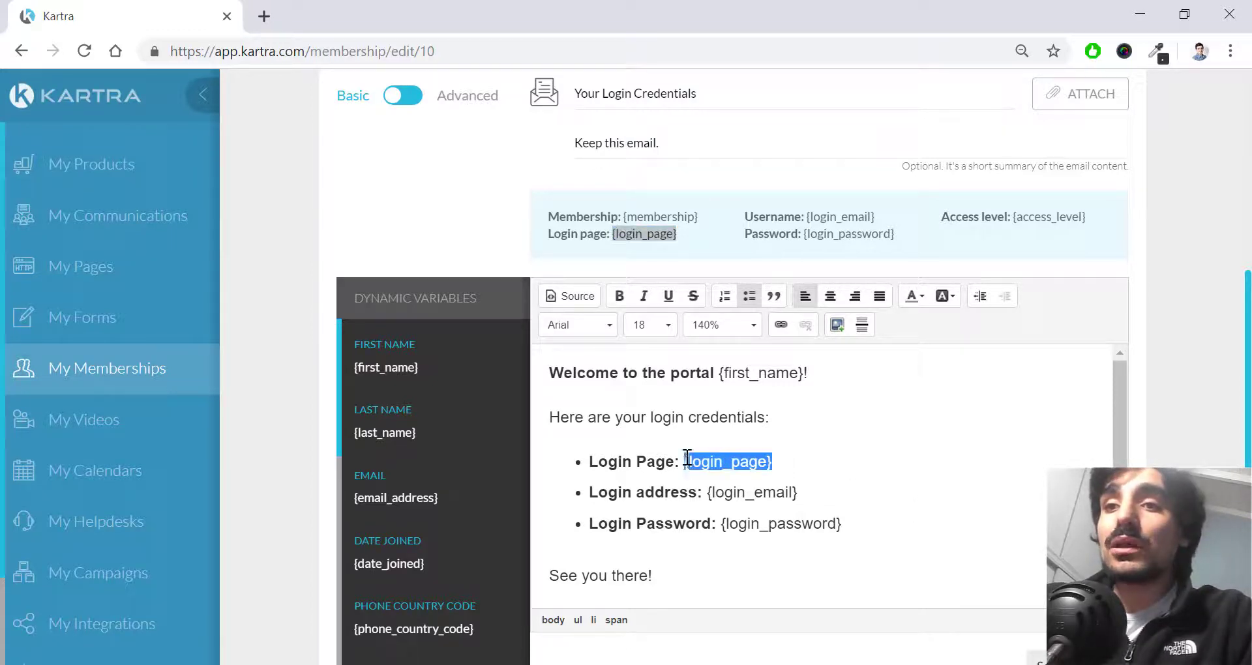
click(887, 469)
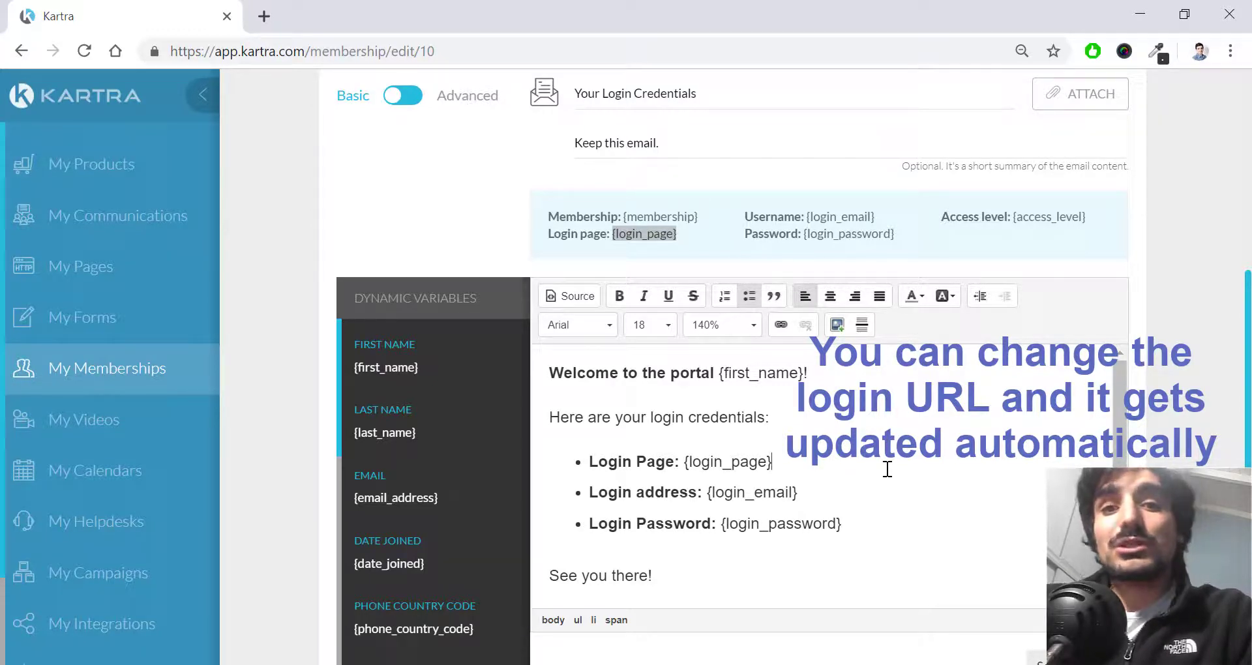
drag(773, 462, 682, 462)
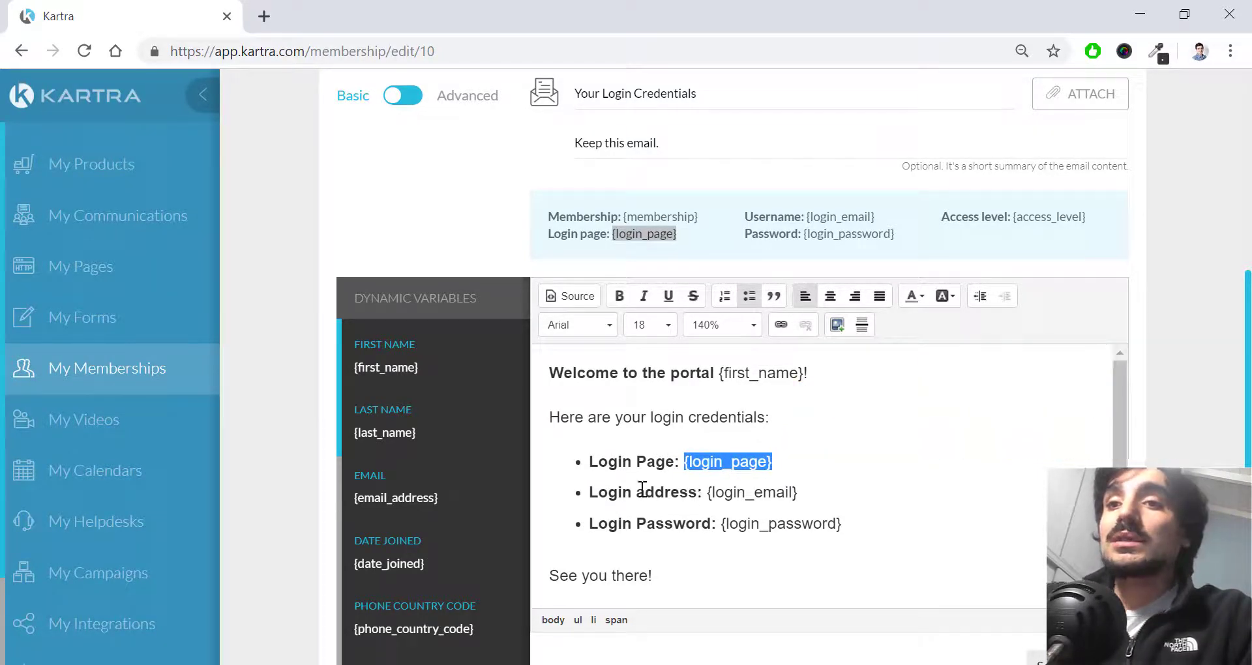
Check the login address and login password lines against the membership variables, and review the {access_level} and {membership} variables.
drag(591, 492, 697, 492)
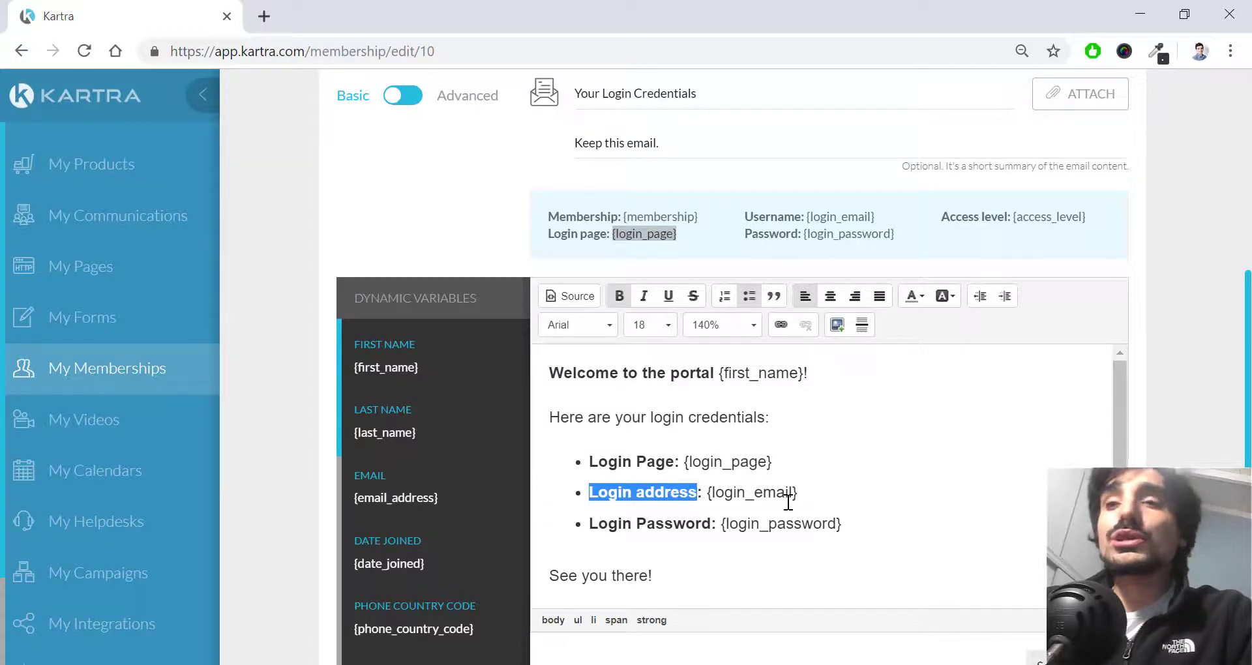
drag(804, 494, 707, 493)
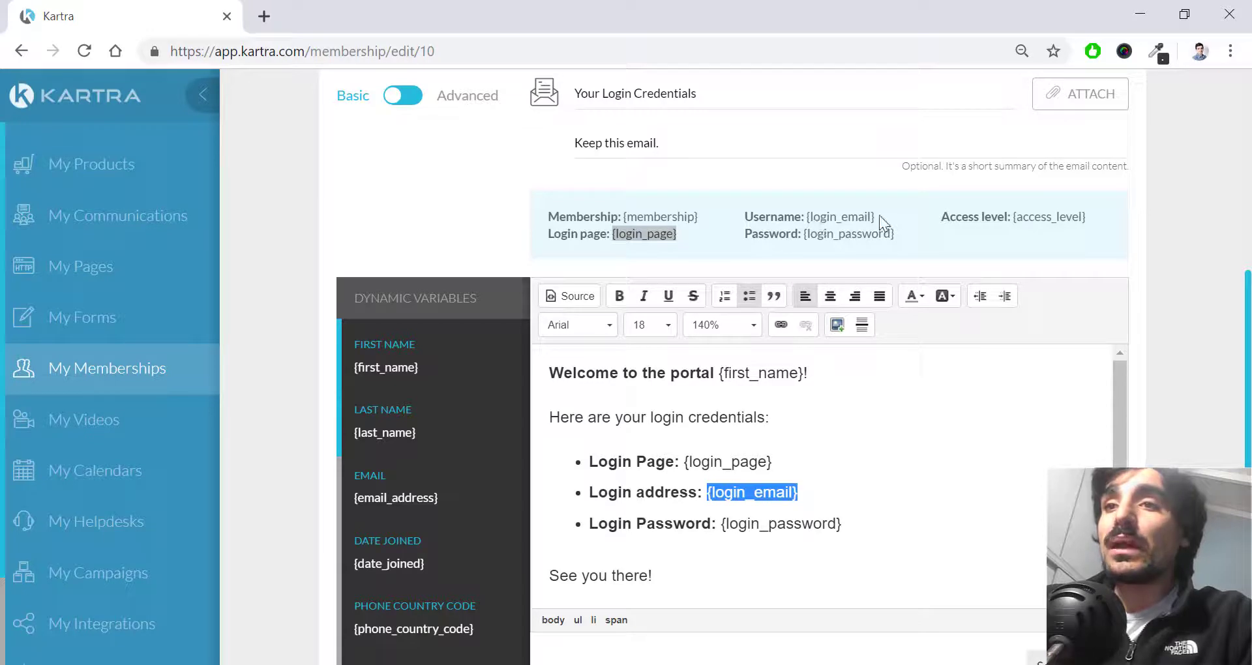
drag(873, 216, 808, 218)
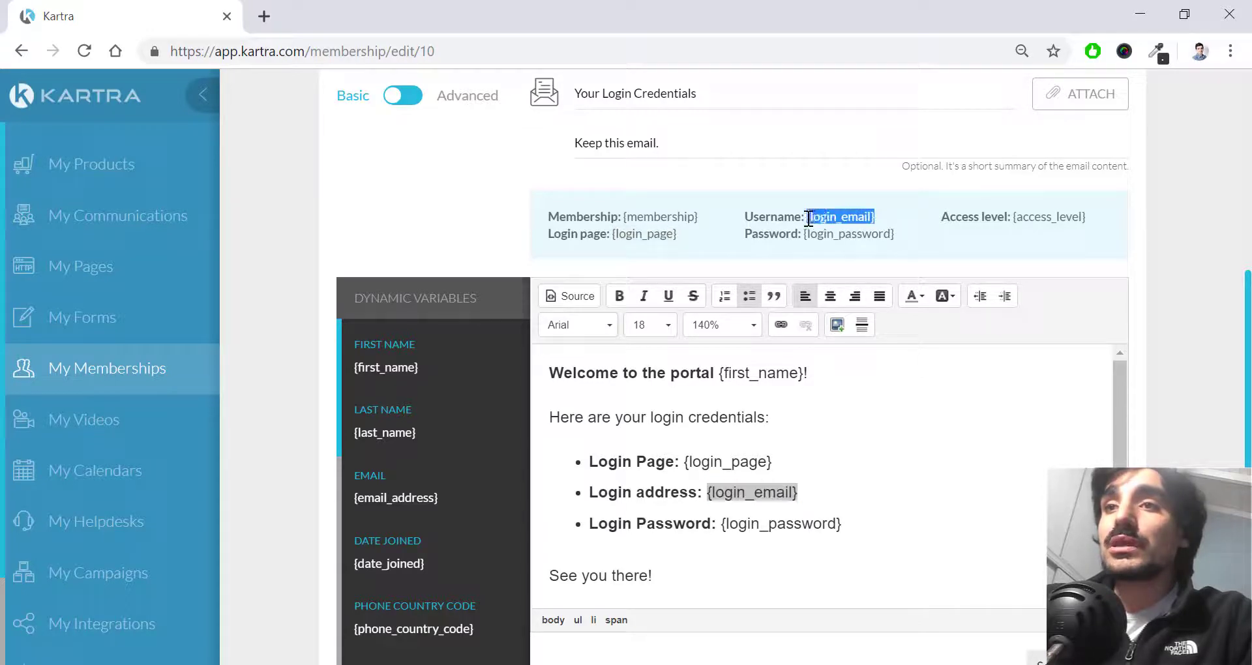
click(843, 494)
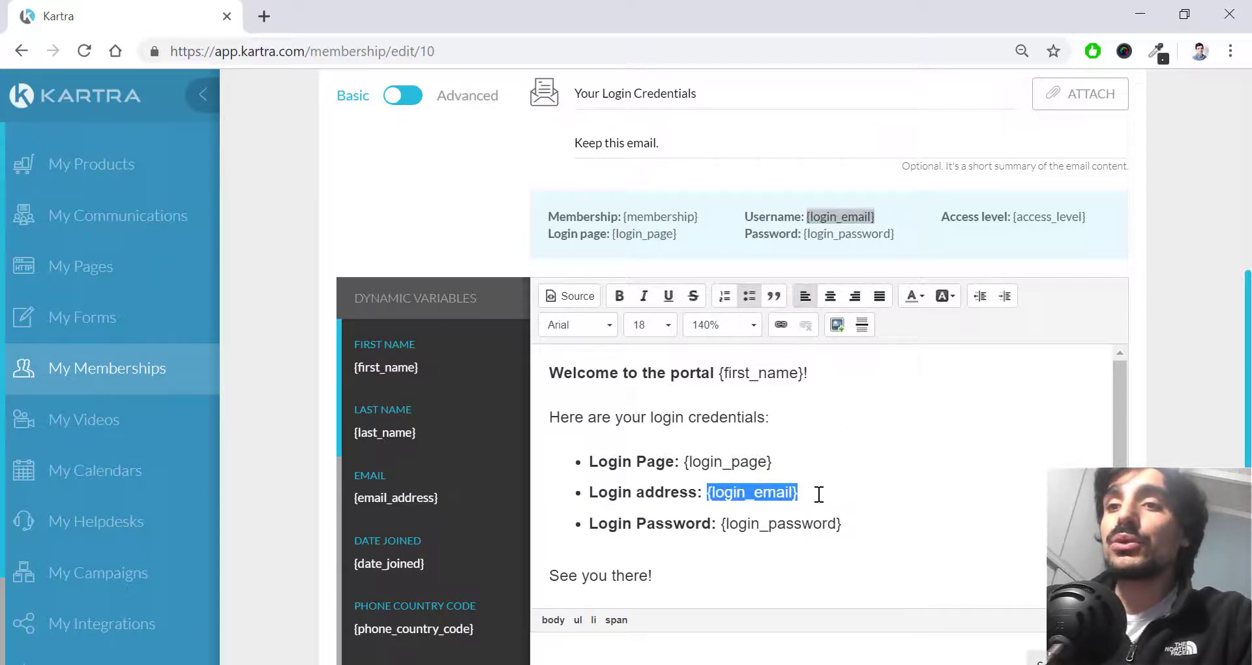
click(771, 521)
drag(715, 520, 599, 521)
drag(843, 524, 720, 523)
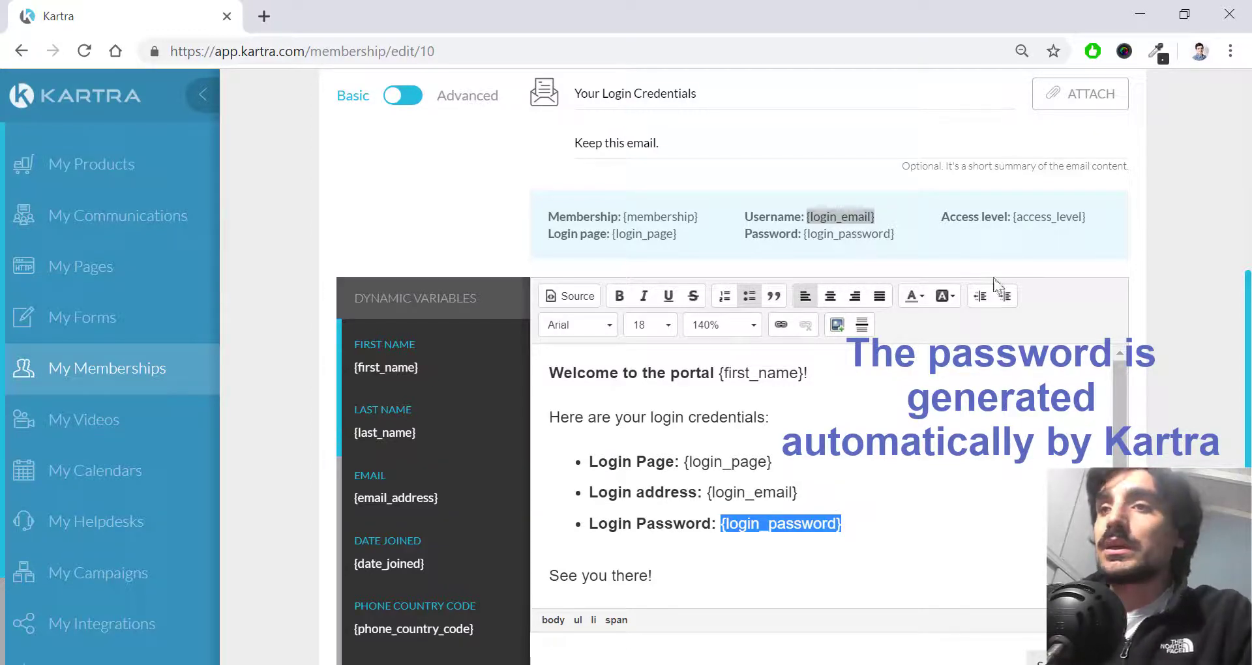
drag(941, 216, 1085, 217)
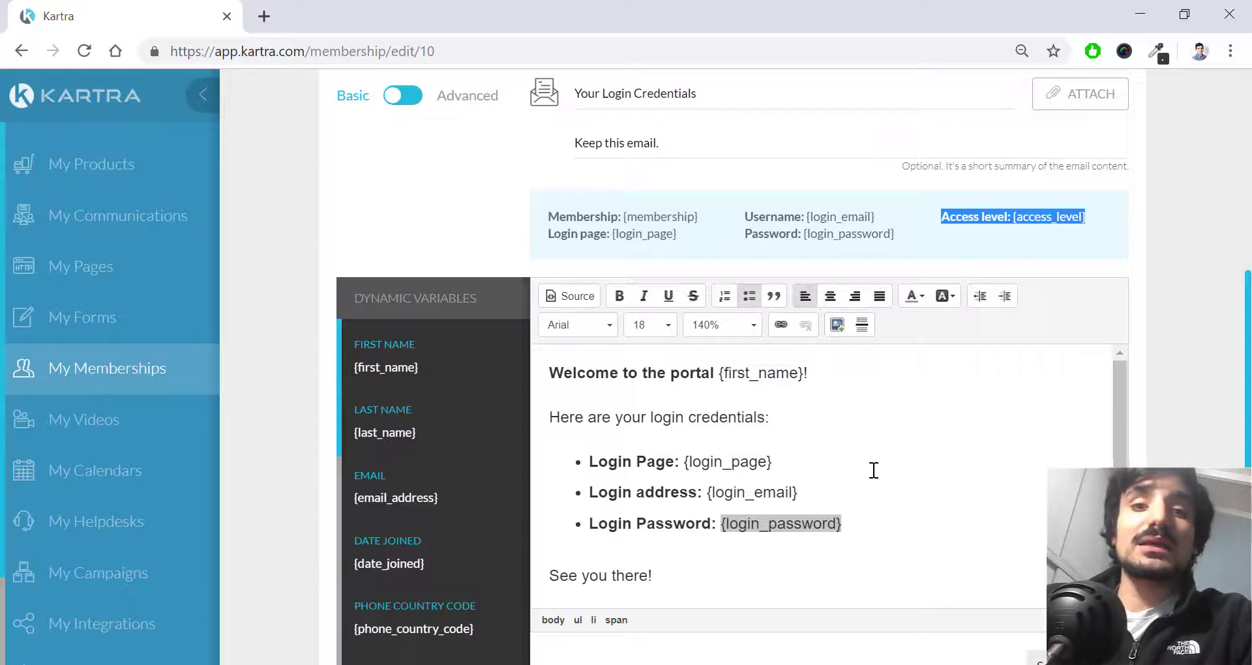
double_click(660, 217)
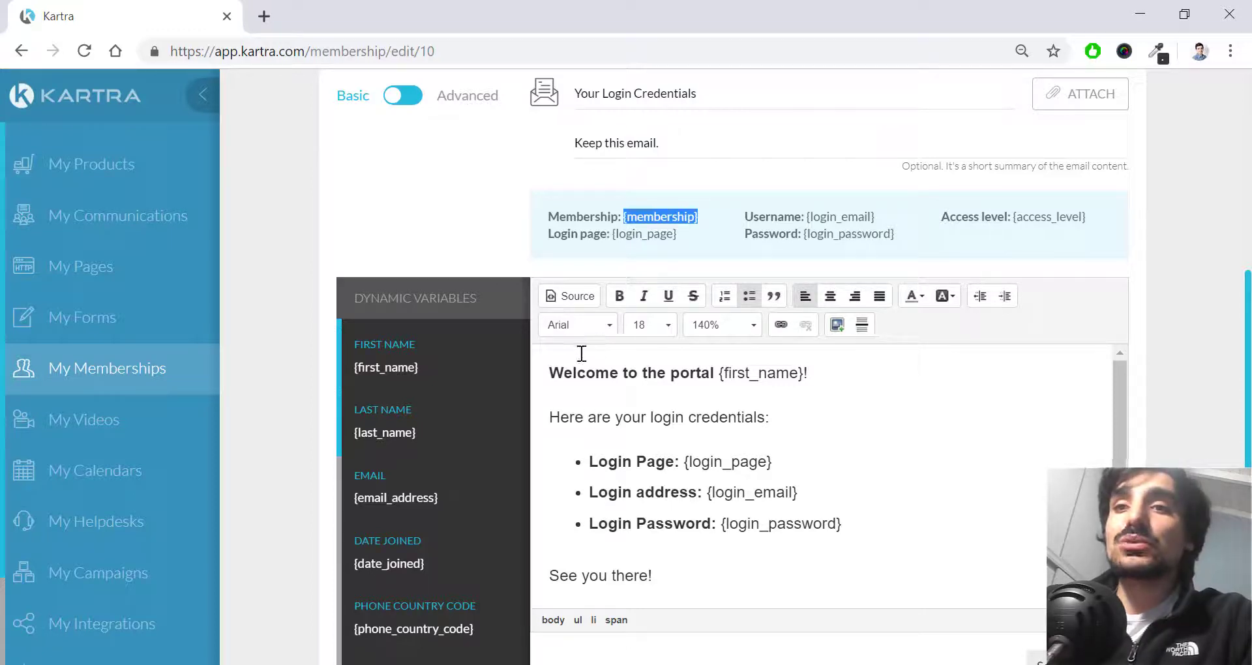
Save the finished welcome message and continue to the Automations stage.
drag(550, 364, 831, 553)
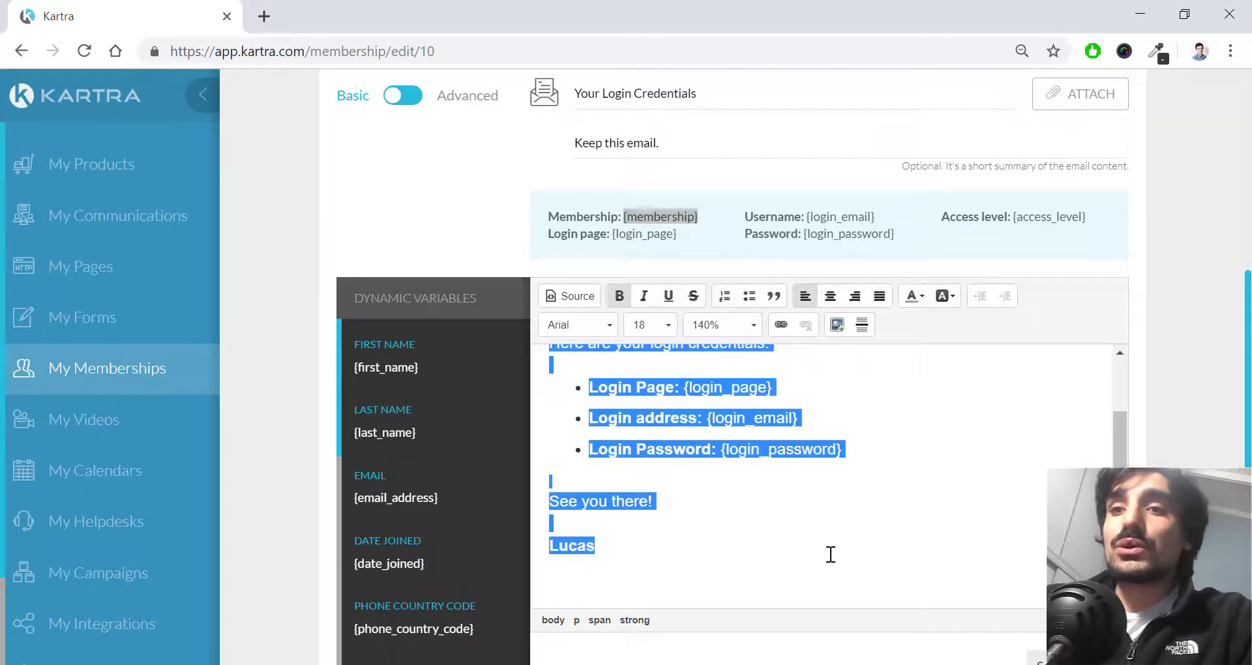
click(911, 517)
scroll(931, 345, up, 2)
scroll(931, 346, up, 3)
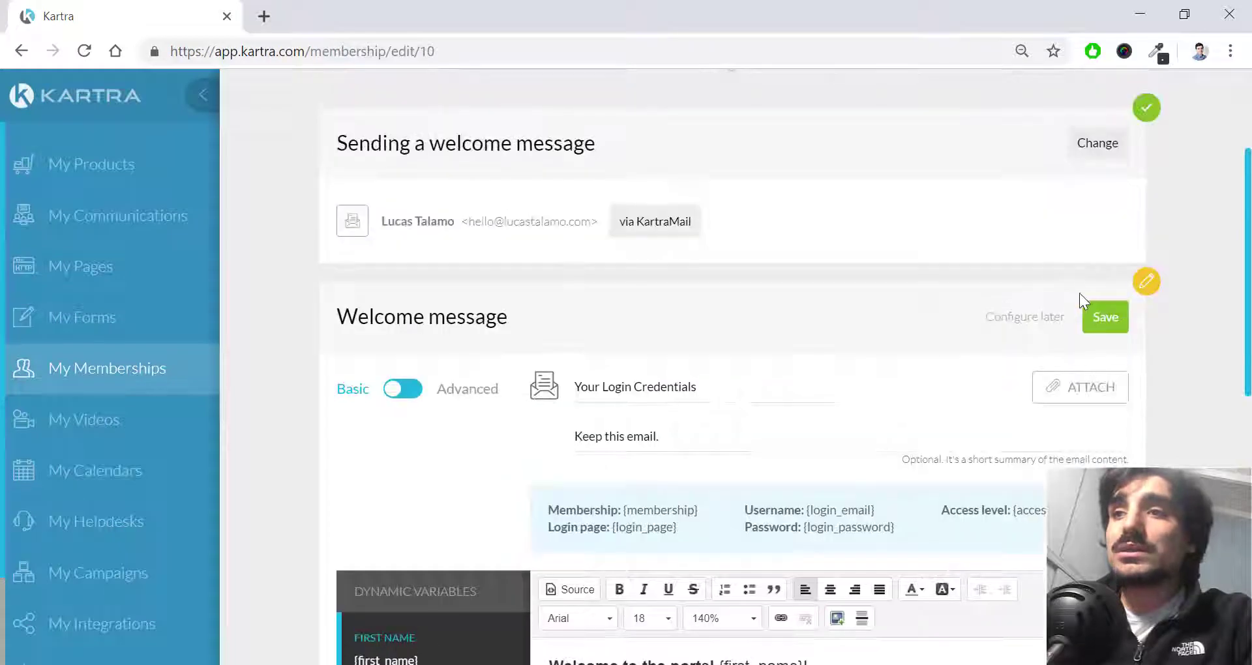
click(1099, 319)
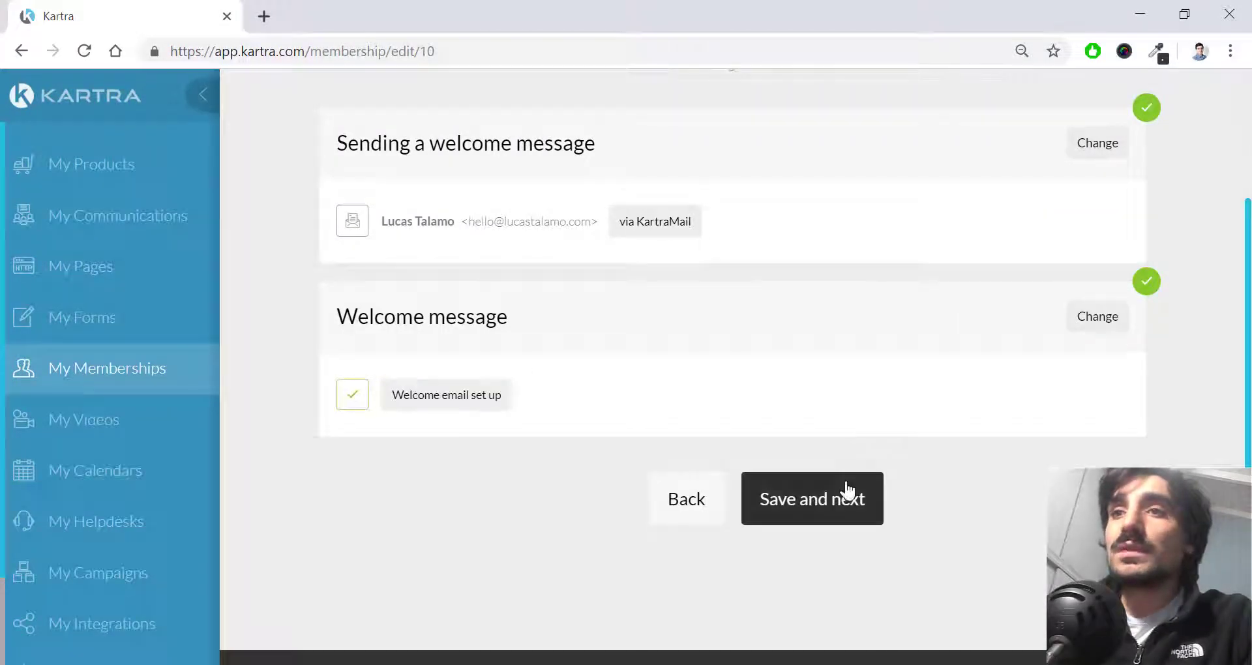
scroll(845, 515, up, 2)
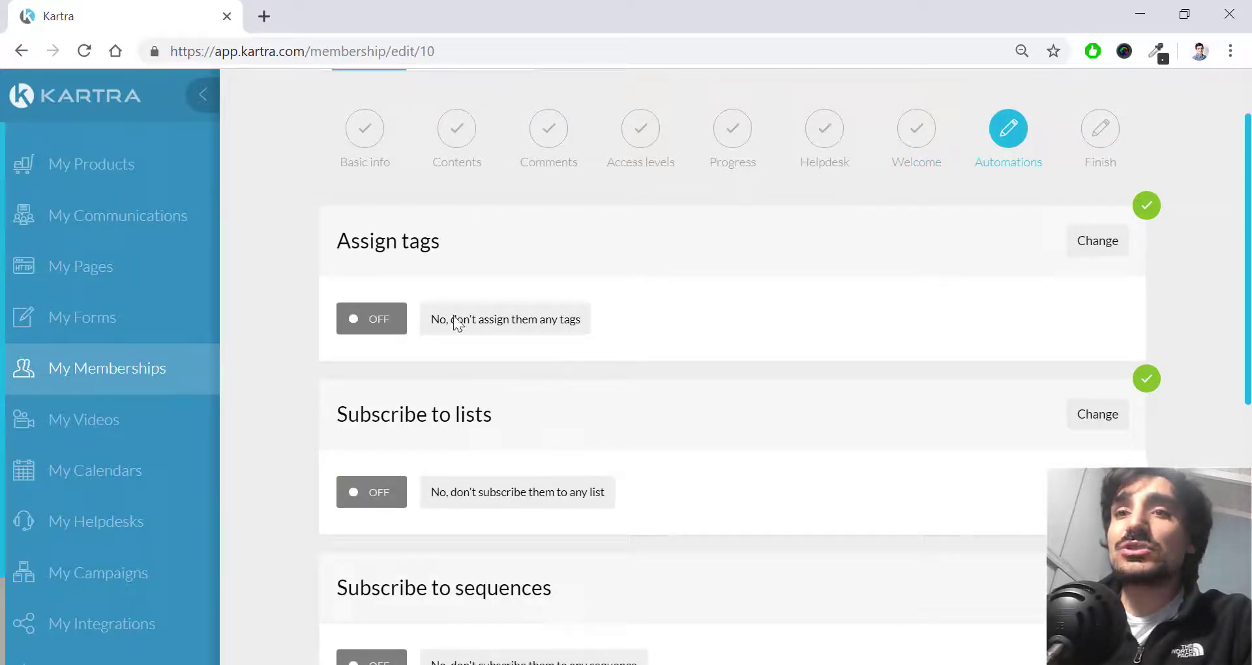
Review the tag, list, sequence and advanced automation options, and save the Automations stage to finish the membership.
scroll(450, 316, down, 2)
scroll(475, 335, down, 3)
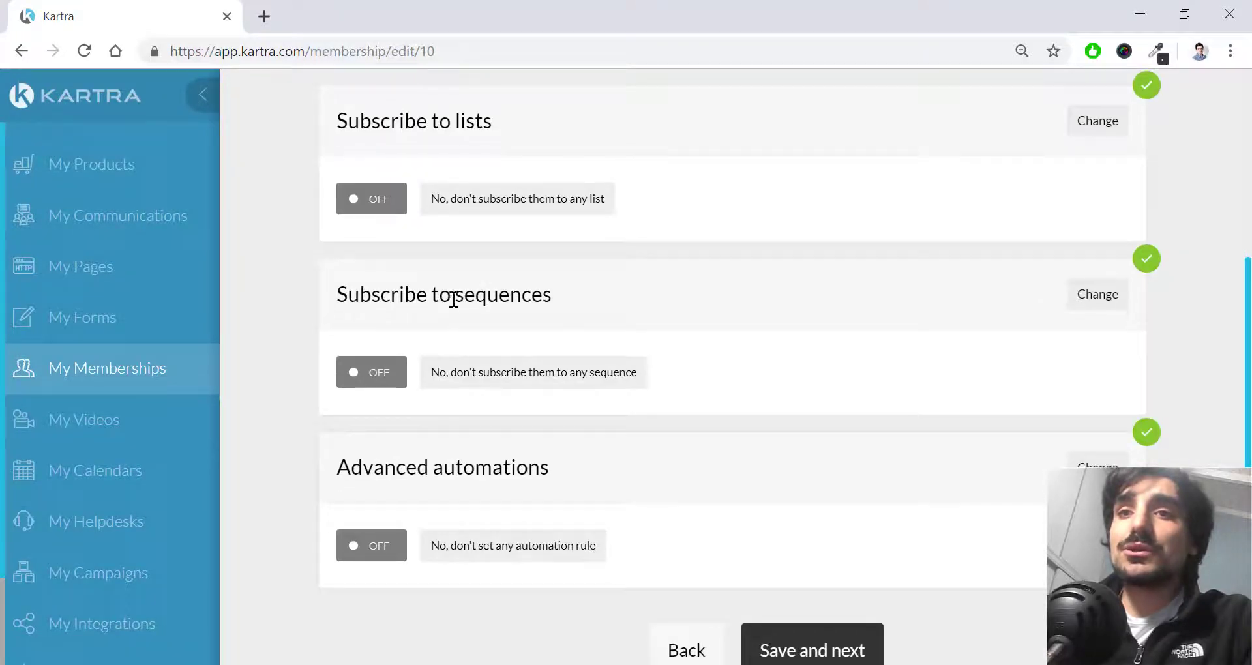
drag(593, 479, 380, 459)
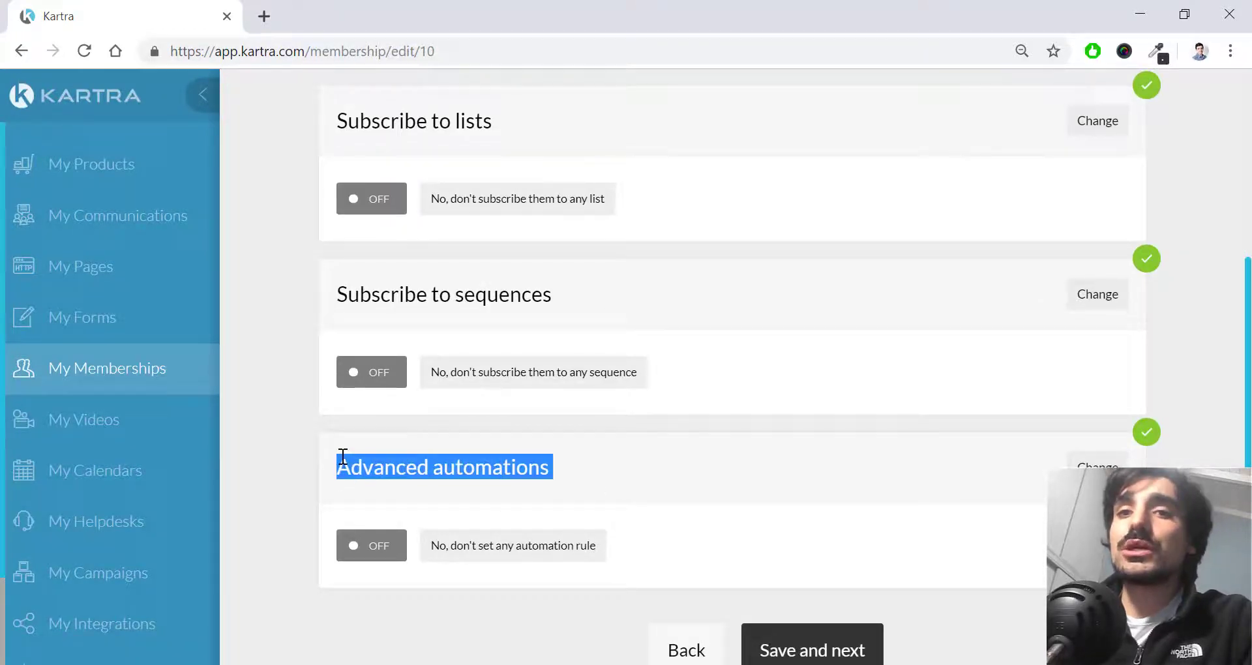
scroll(587, 450, up, 6)
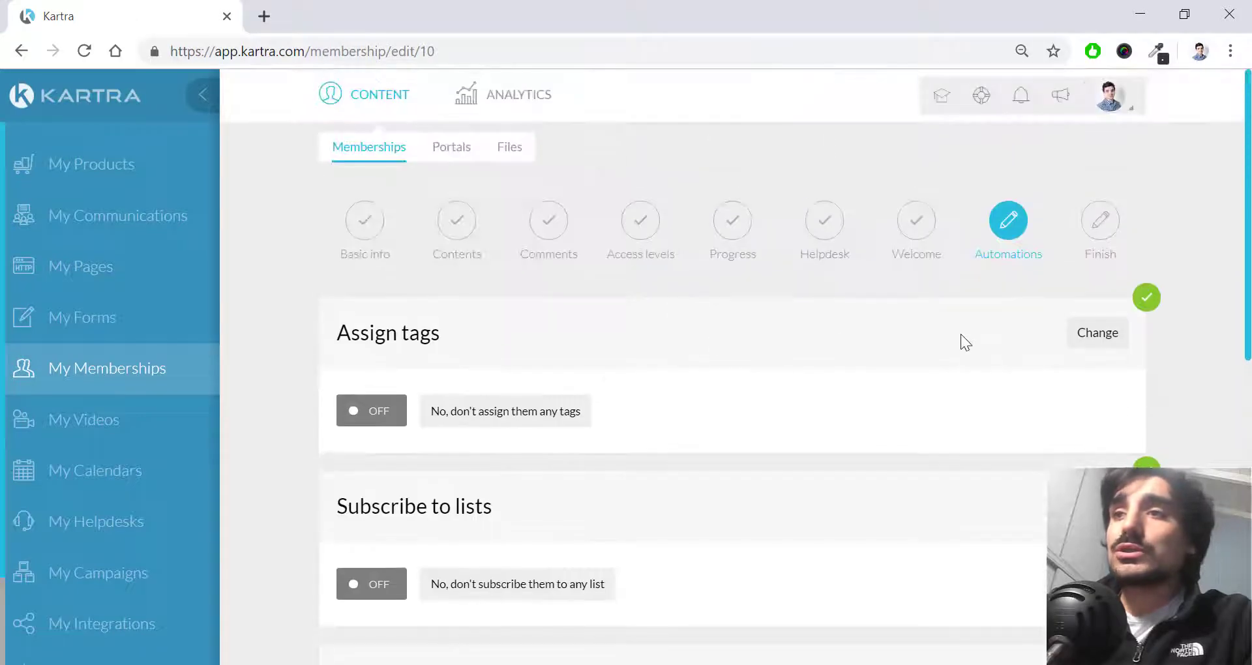
scroll(960, 335, down, 3)
scroll(960, 334, down, 4)
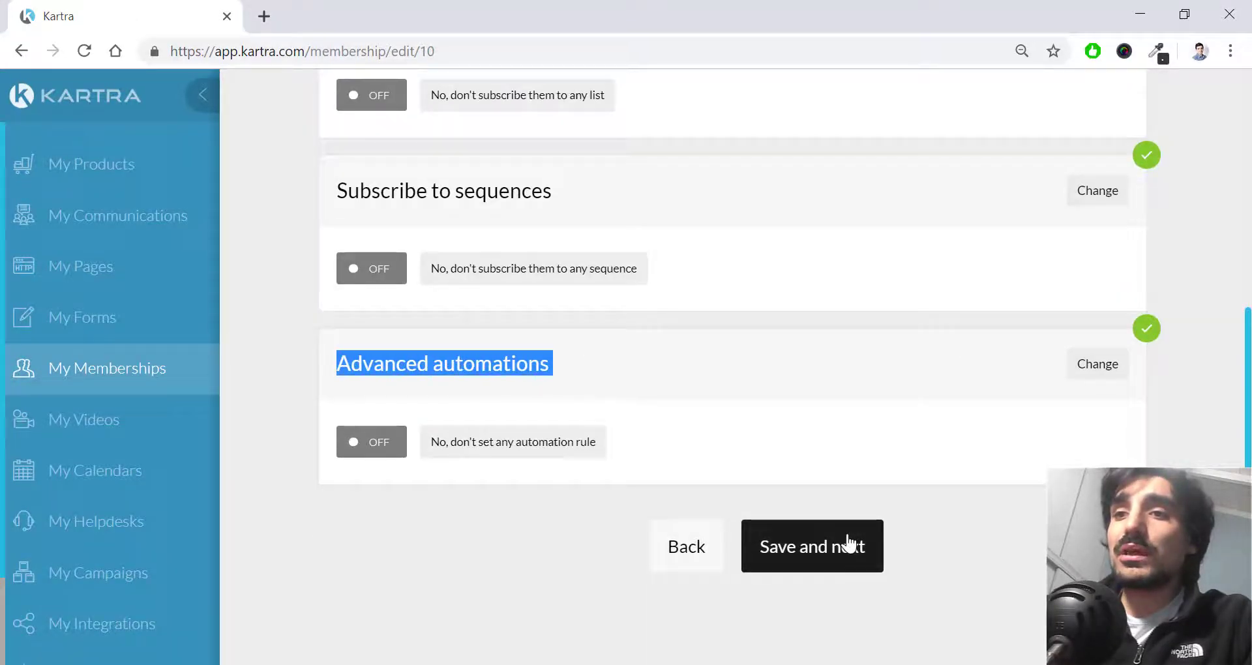
click(838, 559)
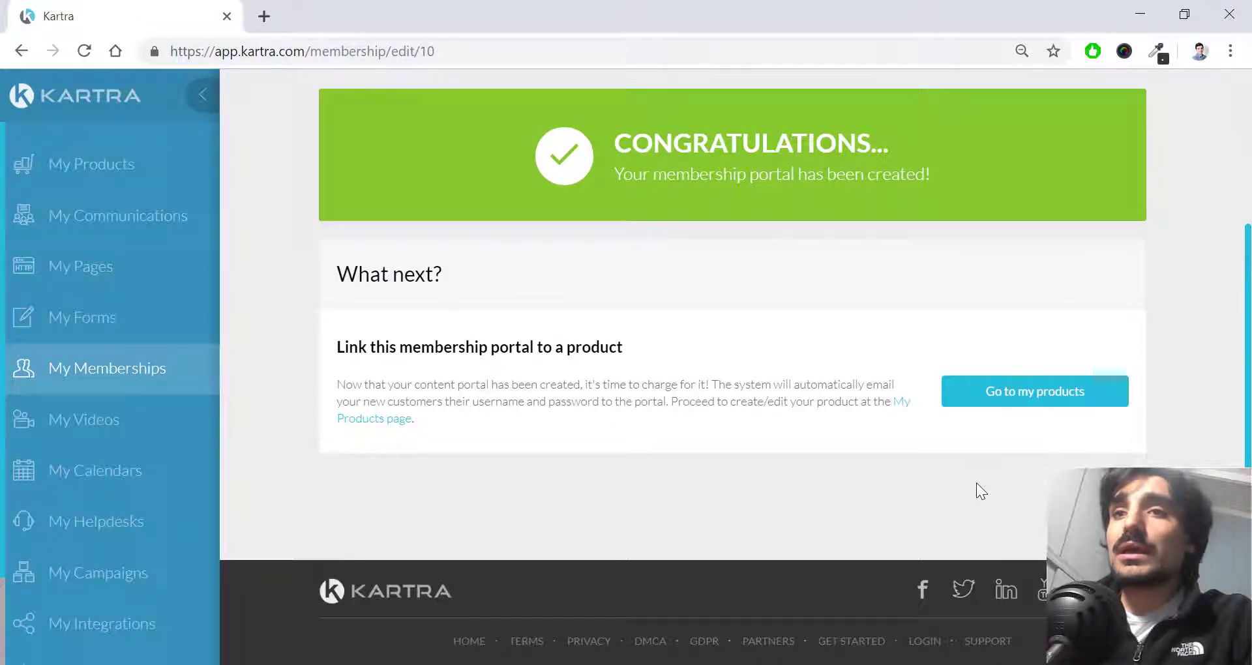
Review the What next? advice on linking the membership portal to a product and go to the products page.
scroll(976, 483, up, 3)
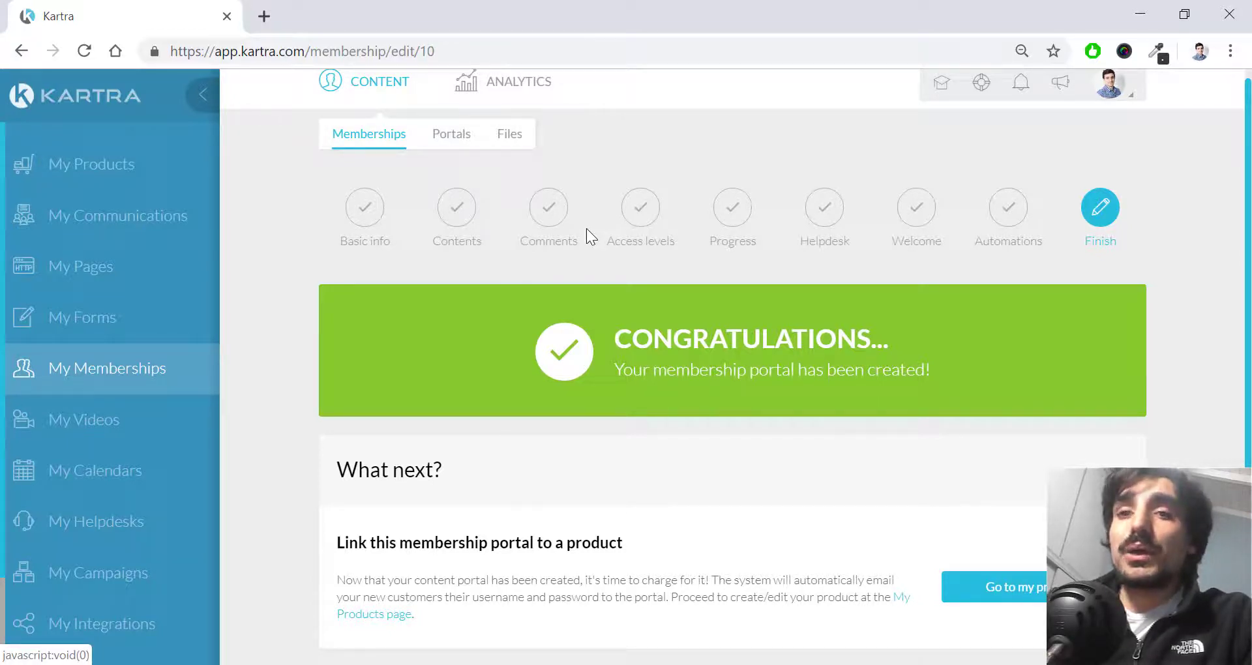
scroll(585, 228, down, 2)
scroll(419, 315, up, 1)
double_click(342, 369)
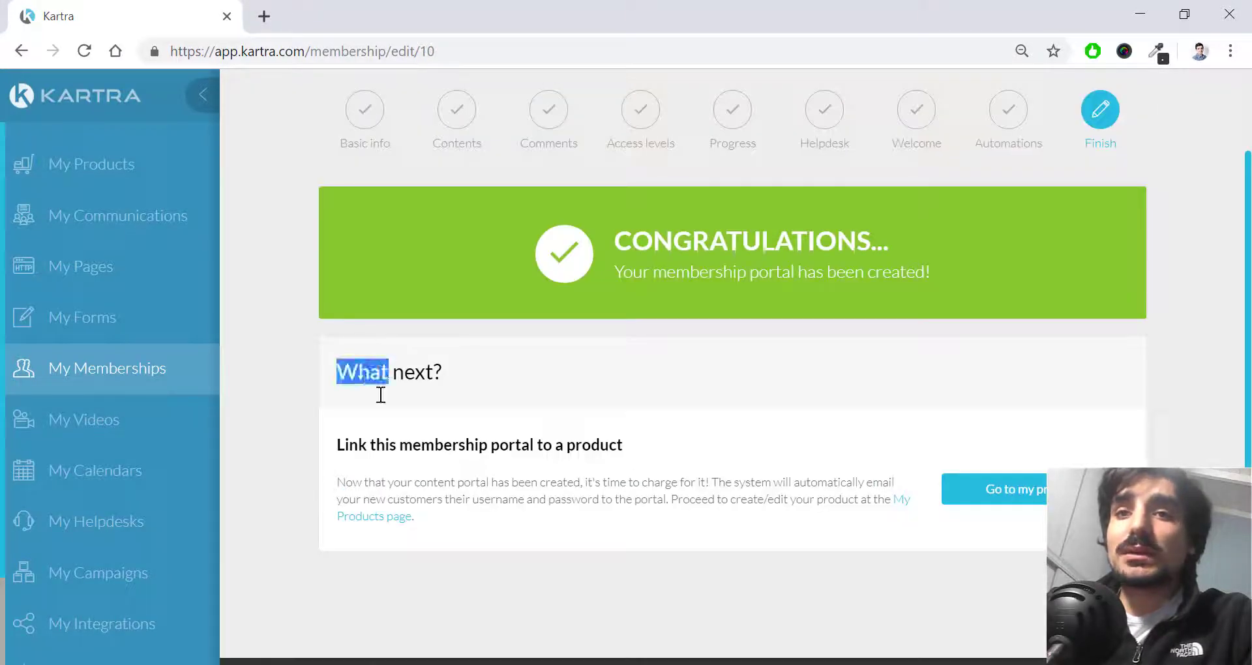
drag(330, 446, 649, 436)
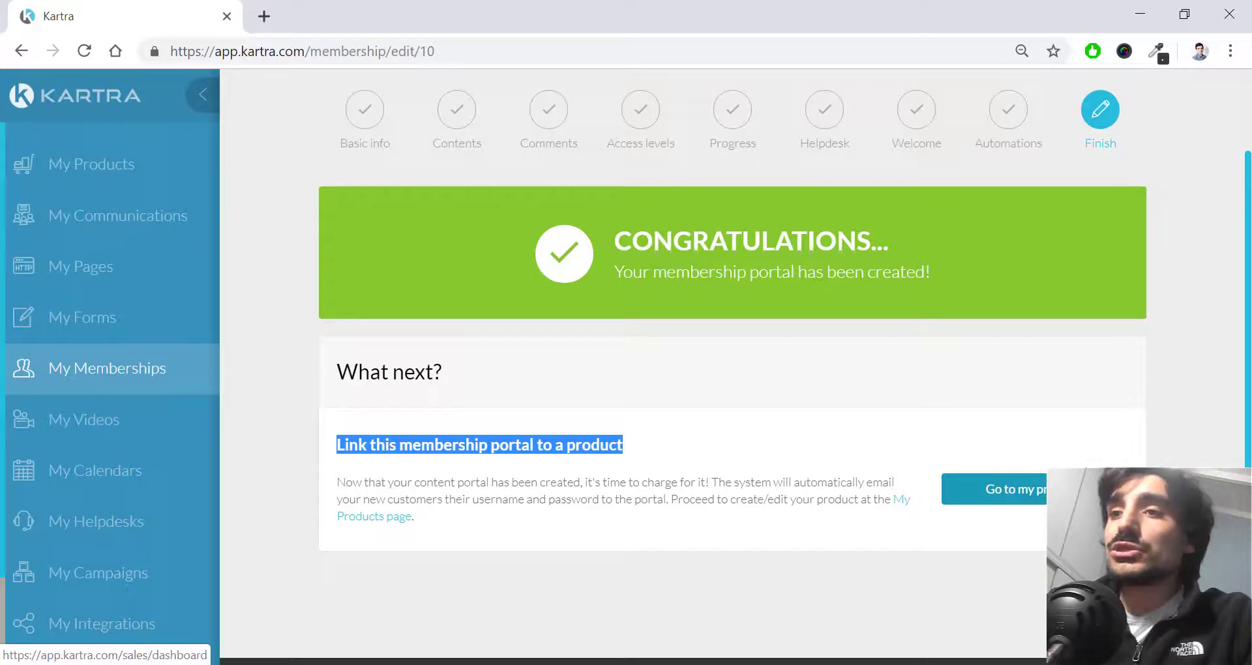
click(1063, 489)
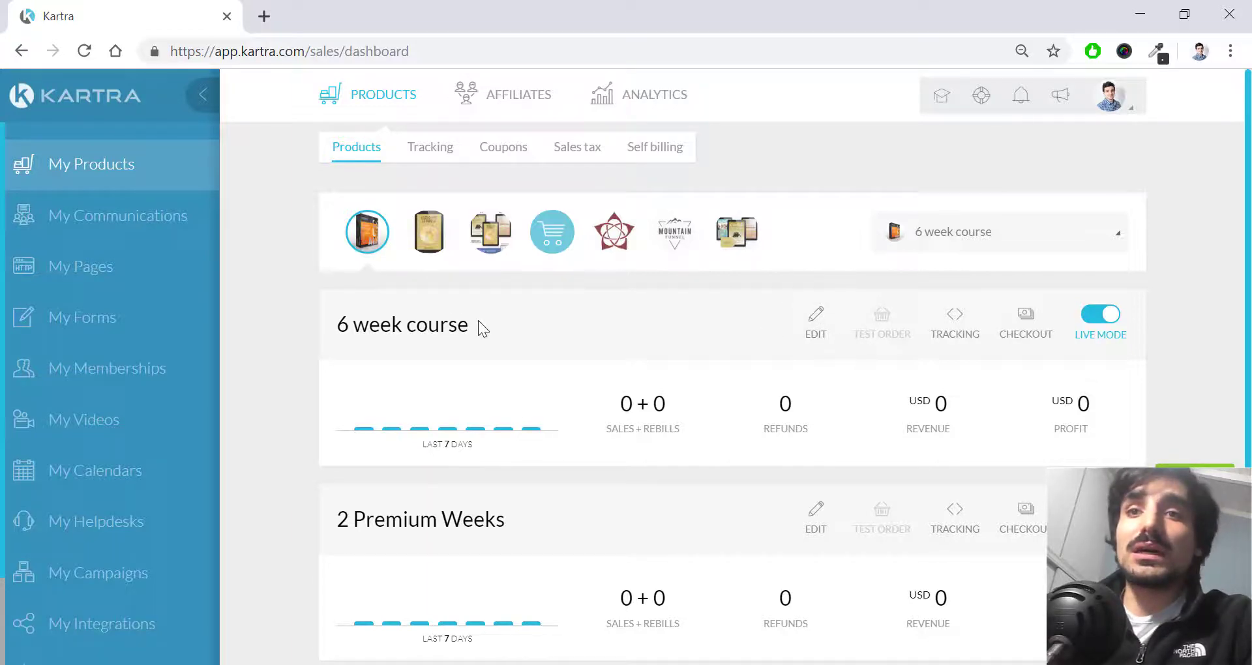
Compare the 6 week course and 2 Premium Weeks products, and open the 6 week course for editing at its Post Sale stage.
drag(480, 324, 309, 319)
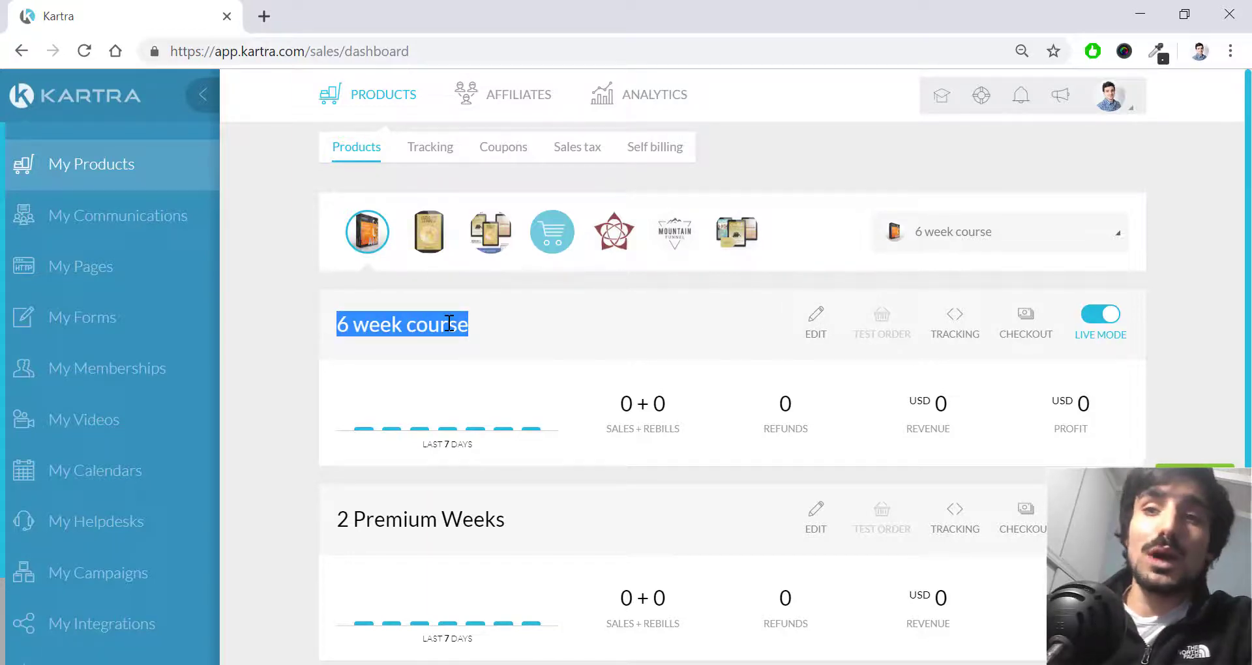
drag(335, 518, 526, 527)
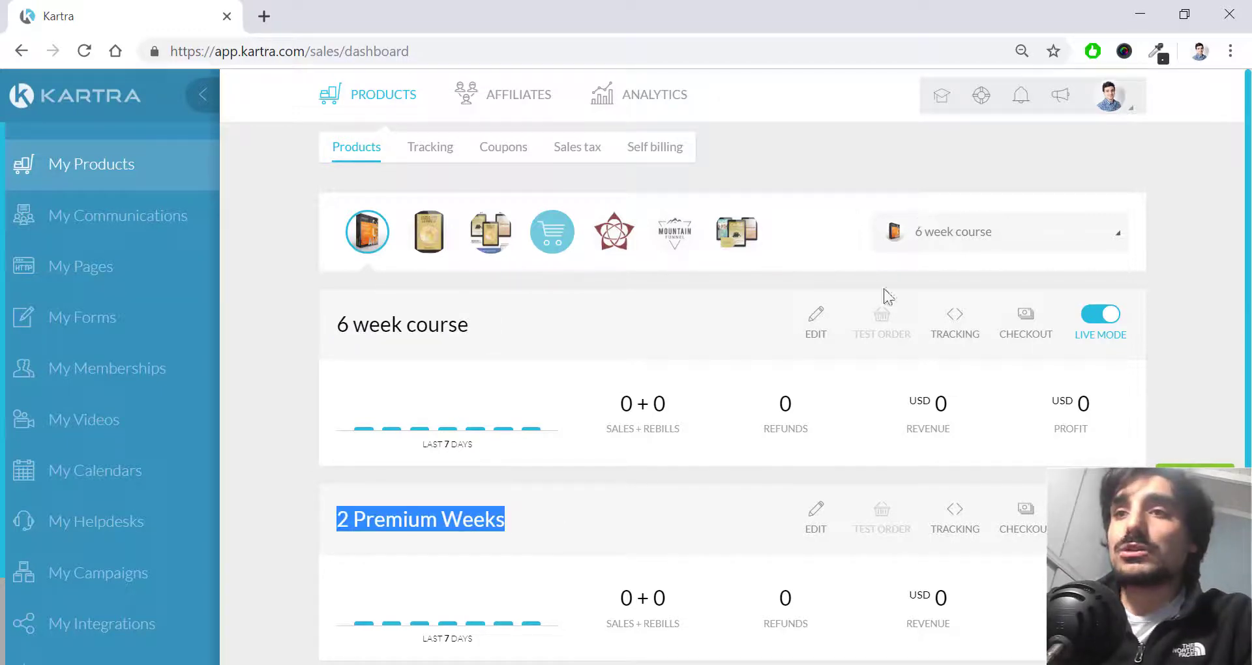
click(816, 317)
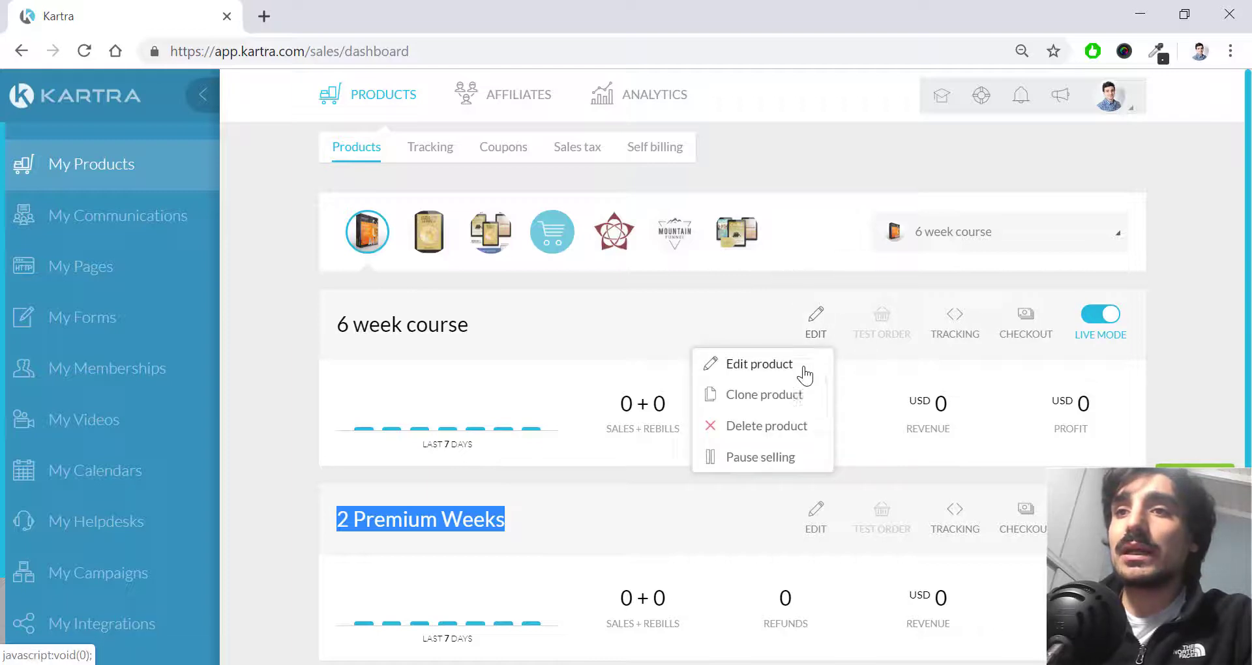
click(808, 366)
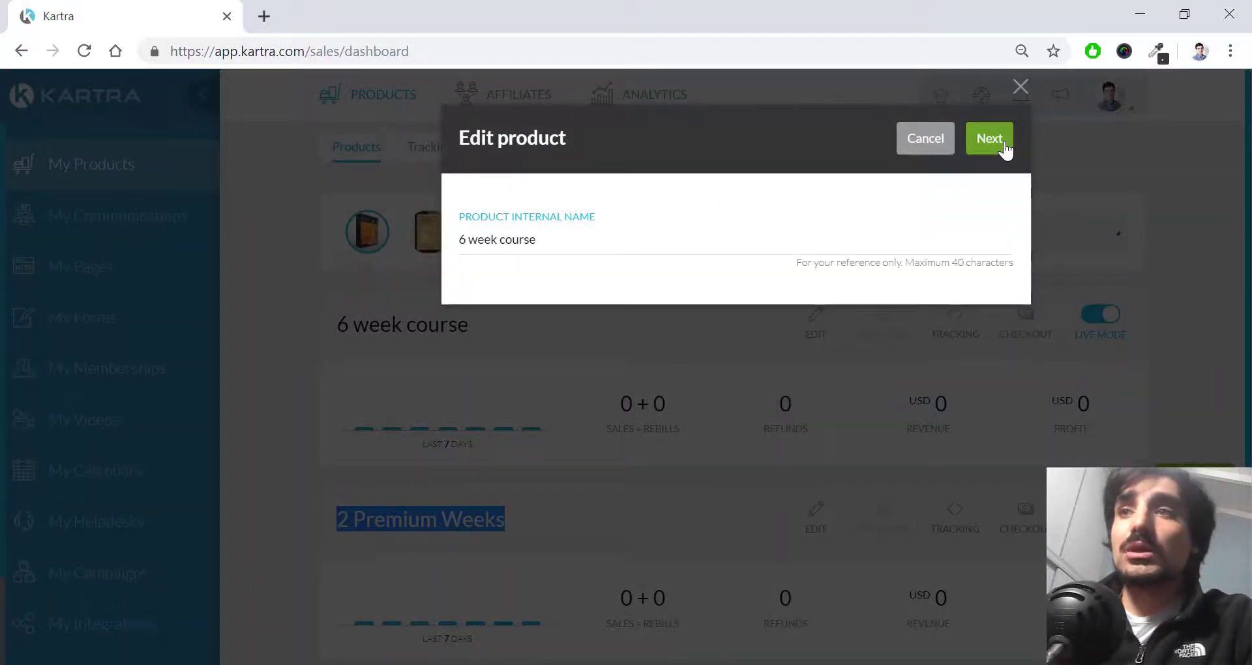
click(989, 138)
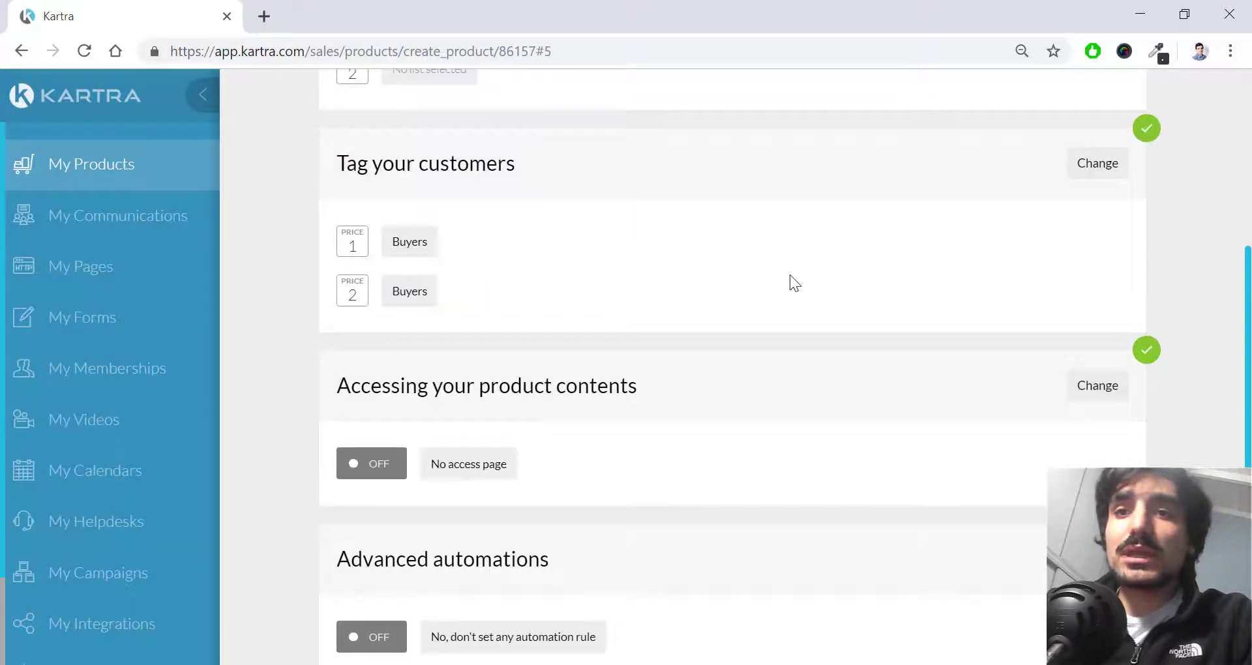
Change the 6 week course's product contents access to Kartra membership.
scroll(789, 283, down, 2)
drag(338, 288, 616, 289)
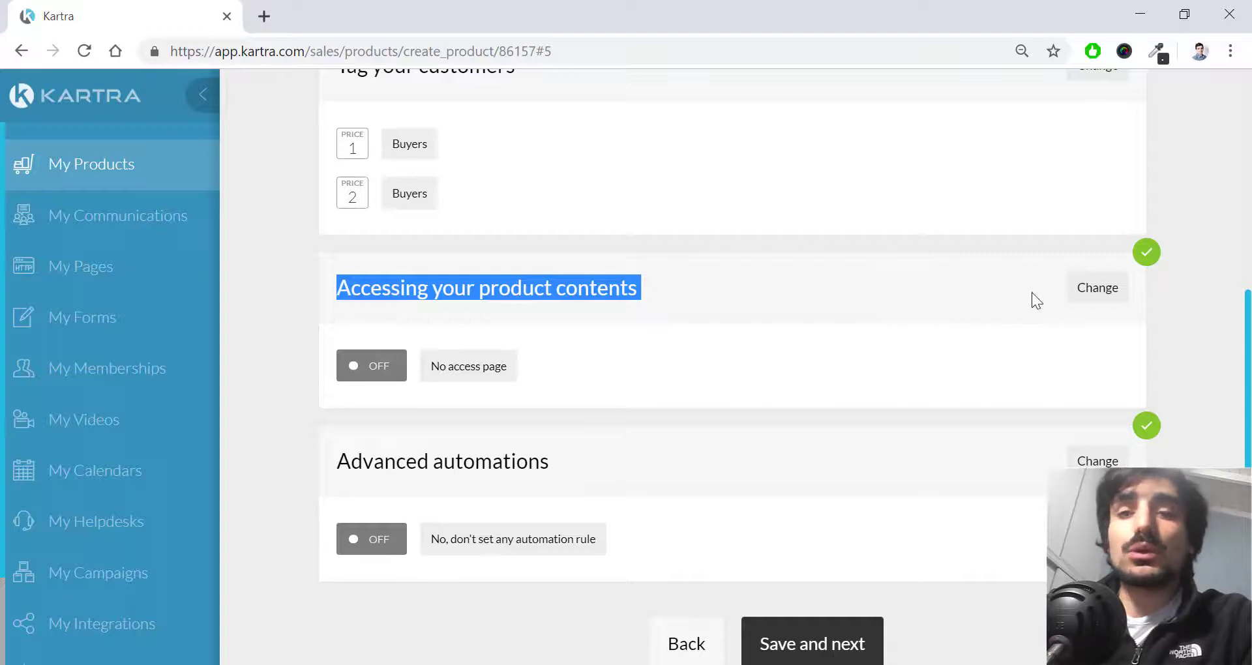
click(1087, 290)
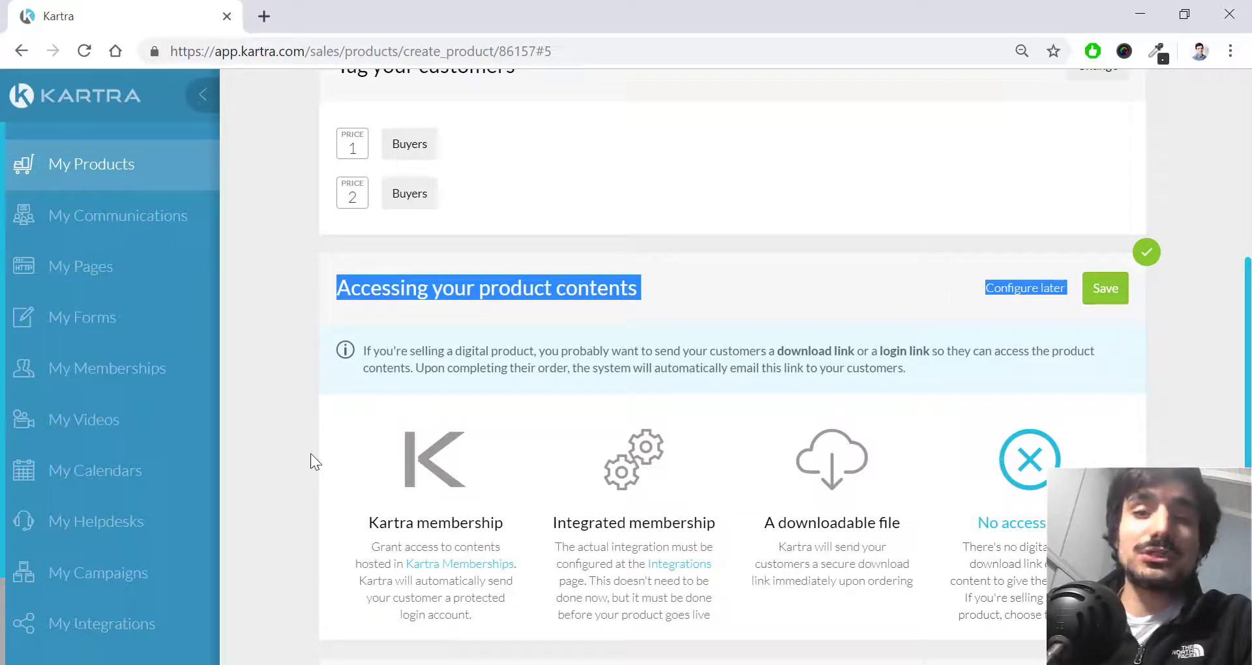
scroll(310, 453, down, 1)
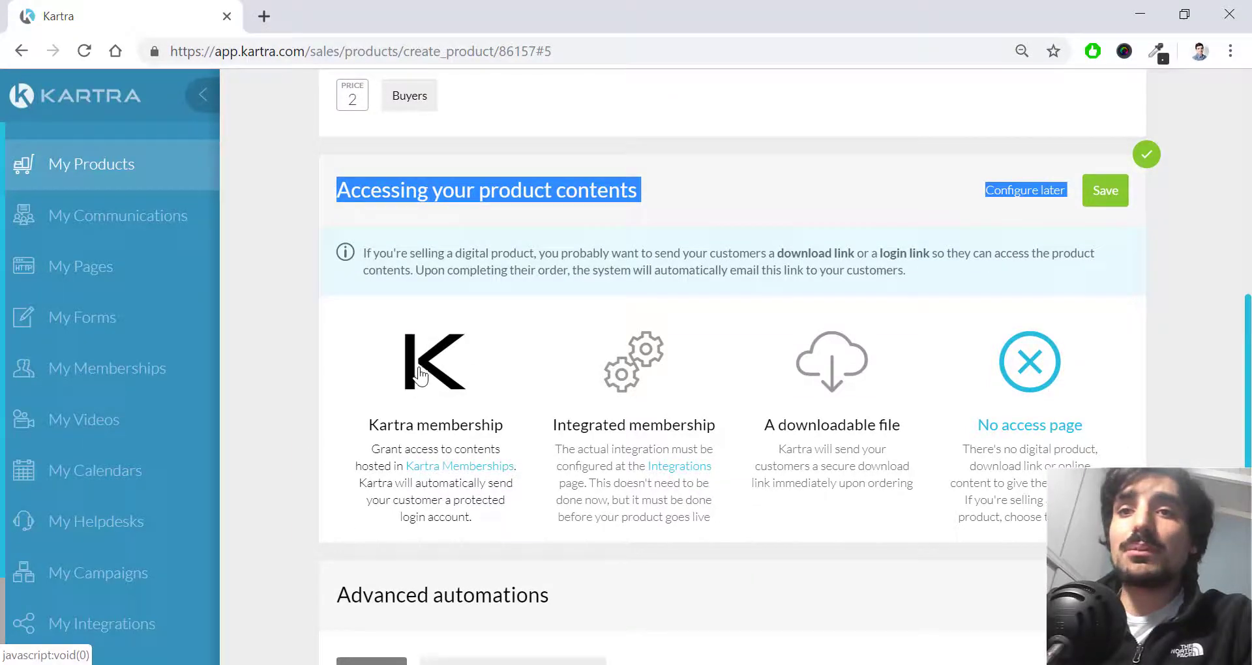
click(542, 422)
scroll(578, 498, down, 1)
Assign the Course Name membership to both Price 1 and Price 2.
click(579, 495)
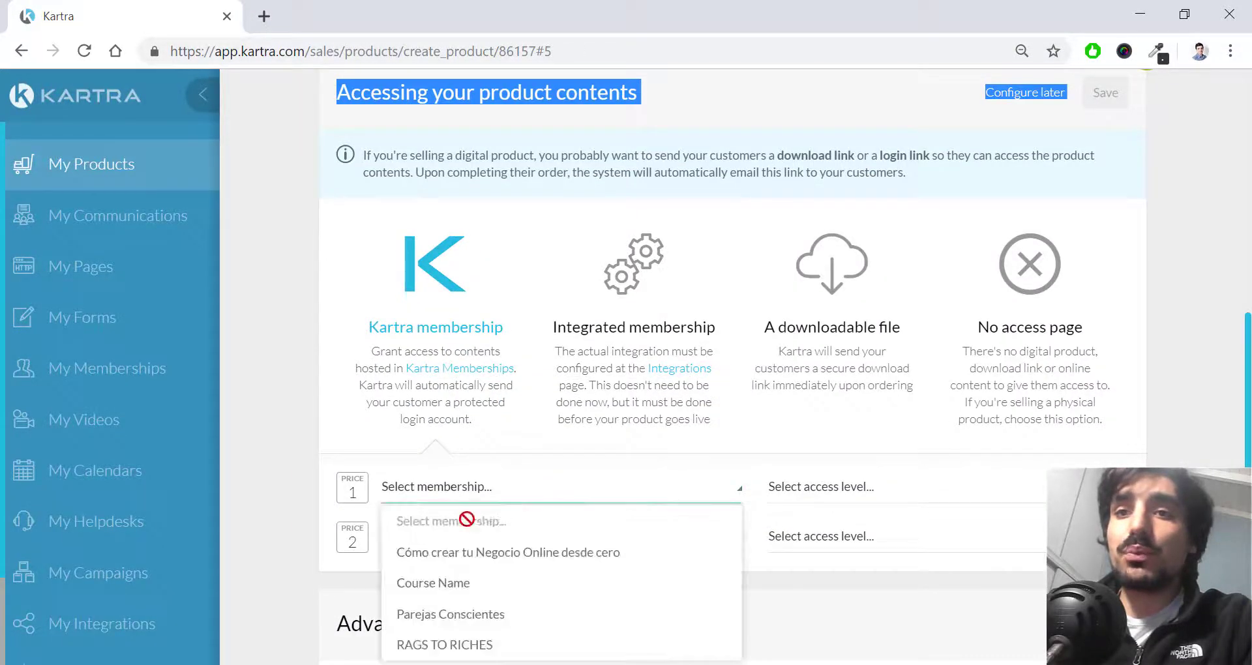
scroll(463, 494, down, 1)
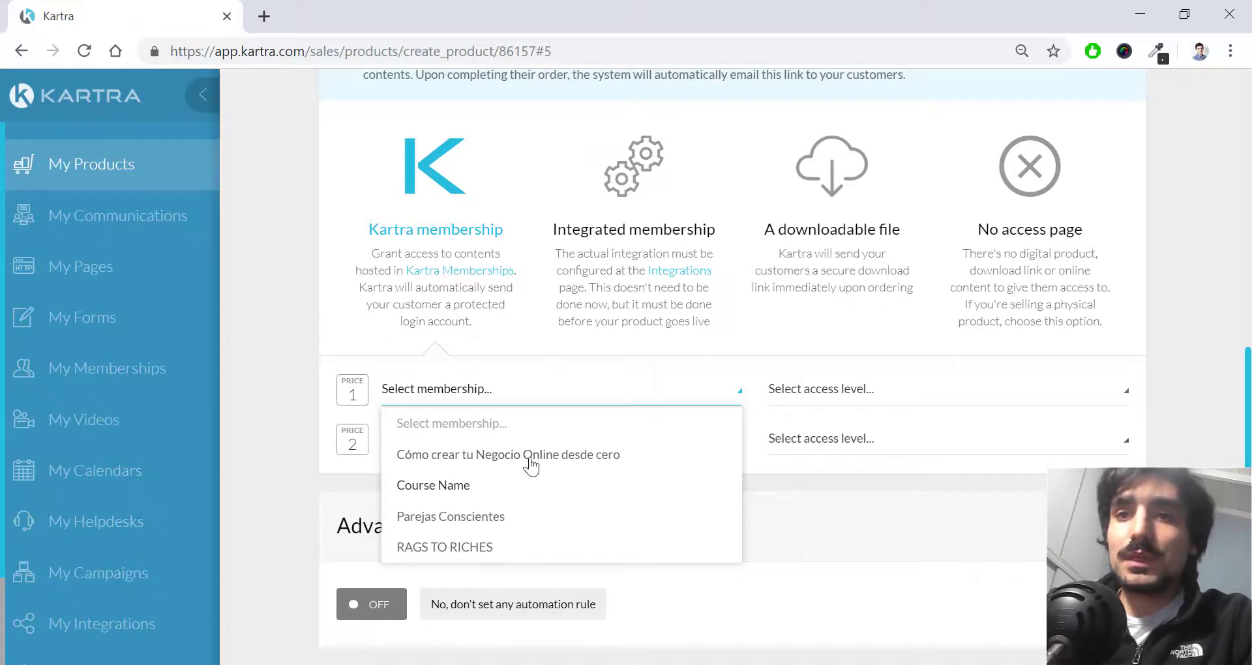
click(476, 486)
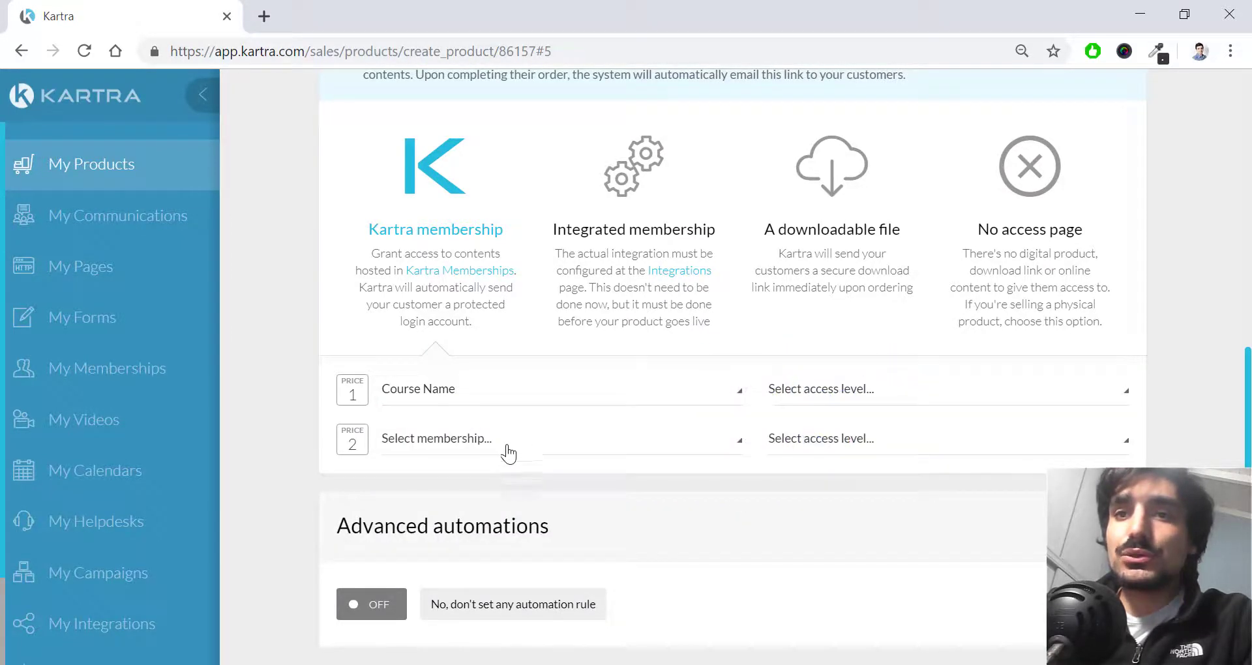
click(509, 453)
click(448, 532)
Set the access level to 6 weeks for both Price 1 and Price 2.
click(812, 392)
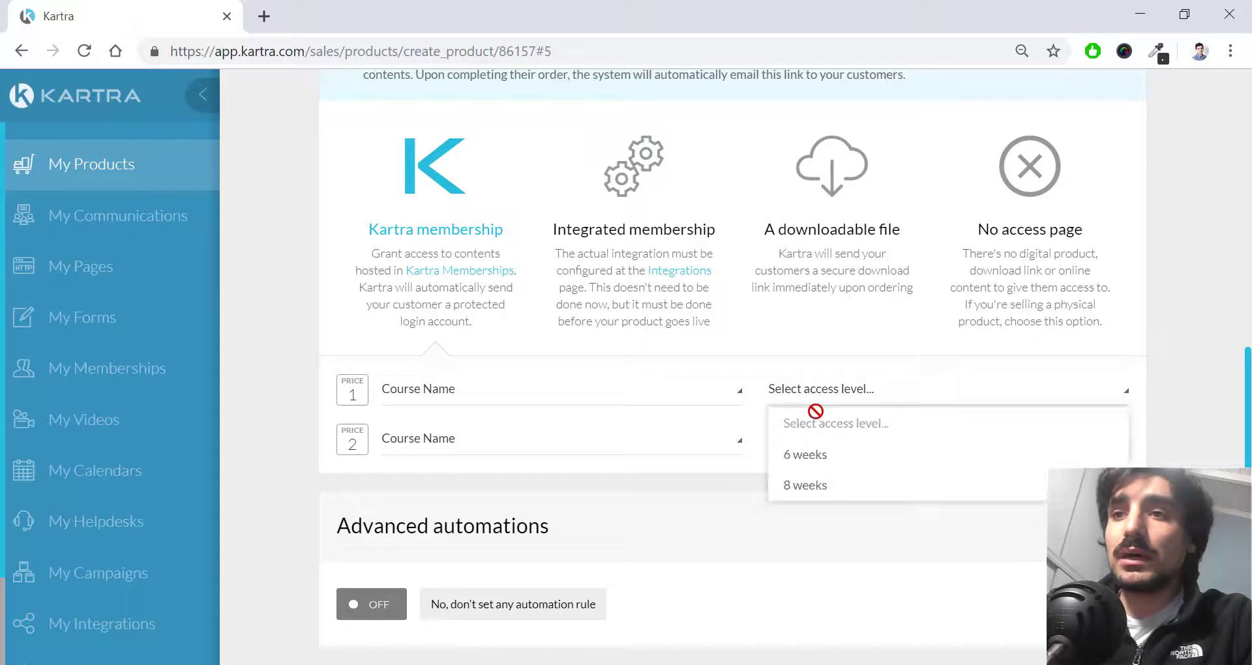
click(816, 456)
click(827, 446)
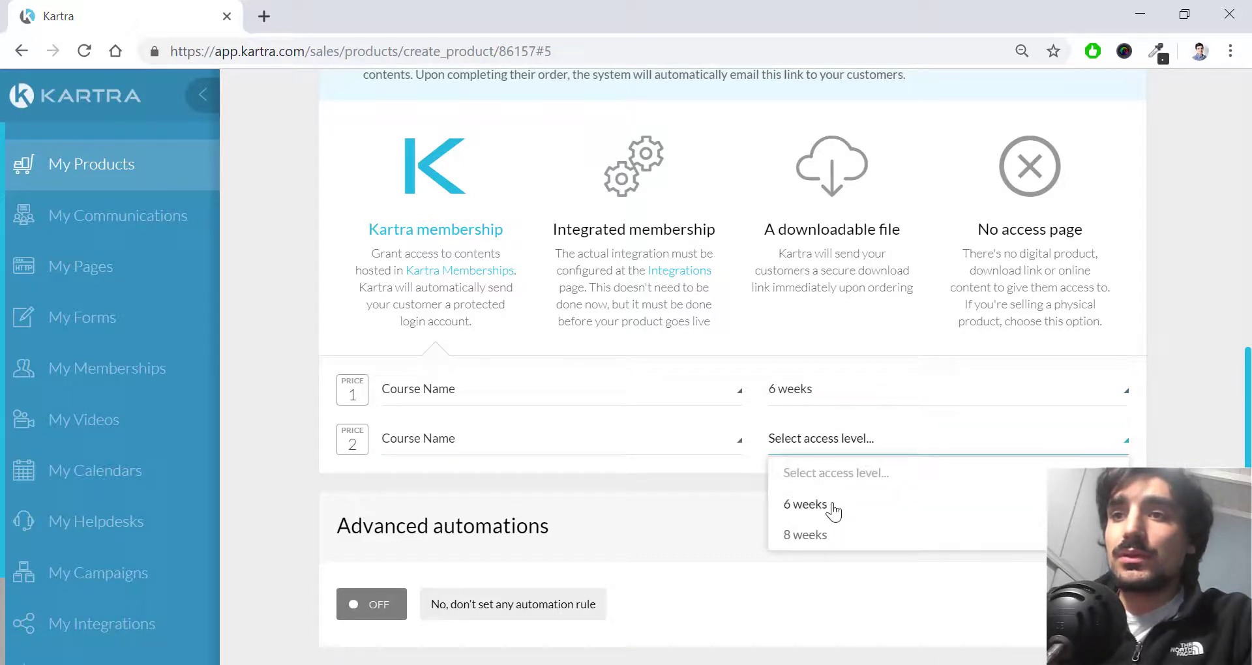
click(809, 505)
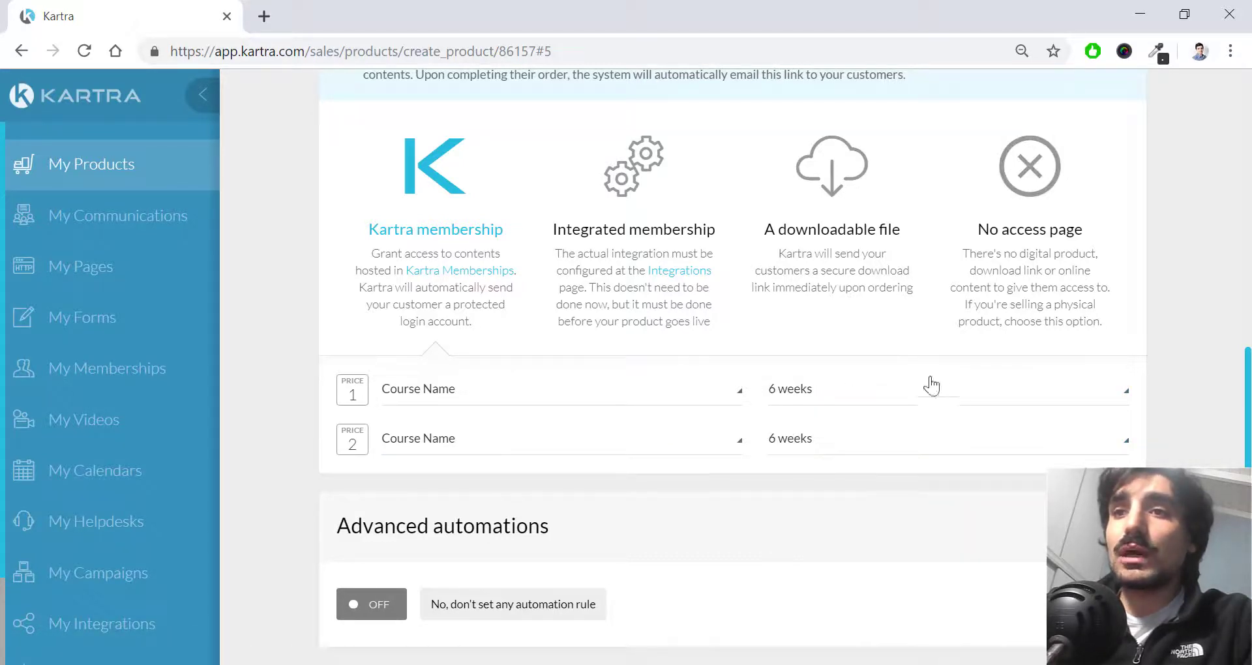
Save the 6 week course's access settings and continue through the Post Sale and Affiliates stages to finish the product.
scroll(813, 460, up, 2)
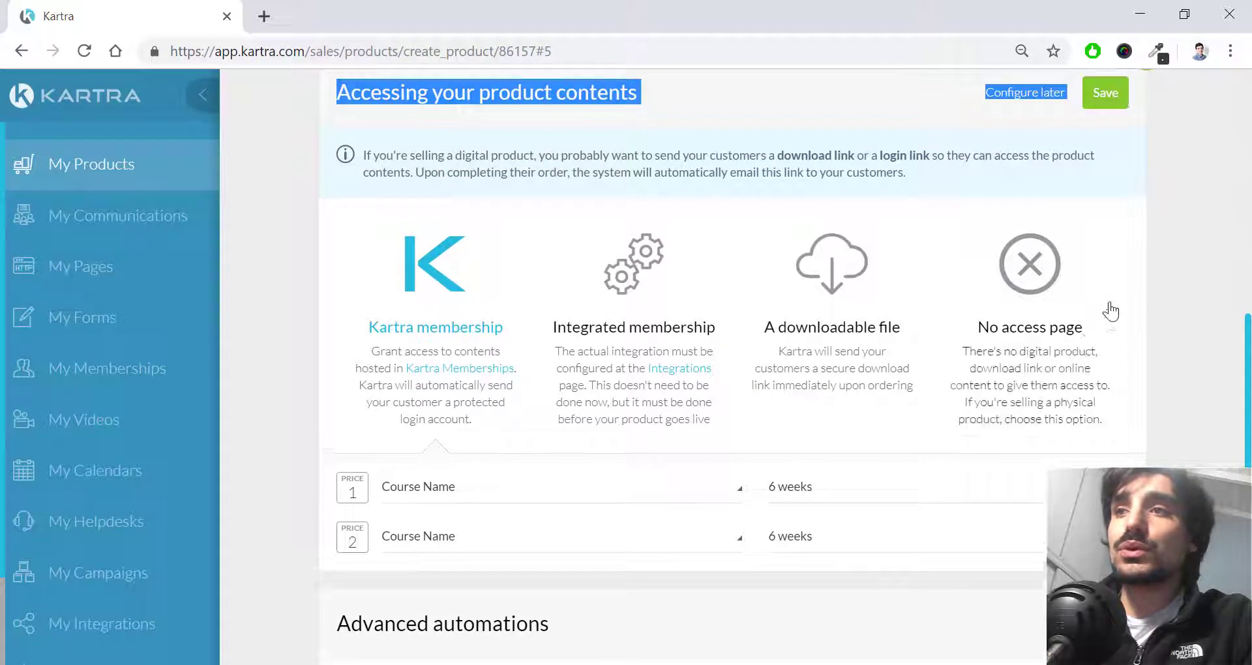
click(1106, 93)
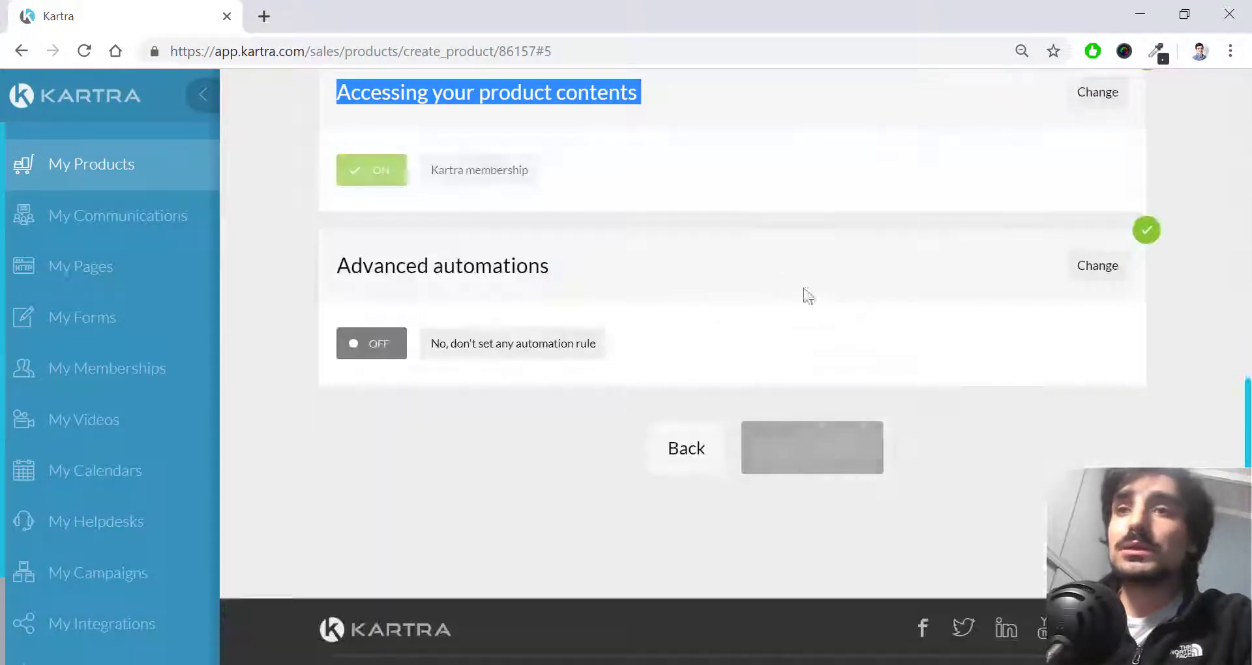
scroll(861, 424, up, 2)
click(836, 548)
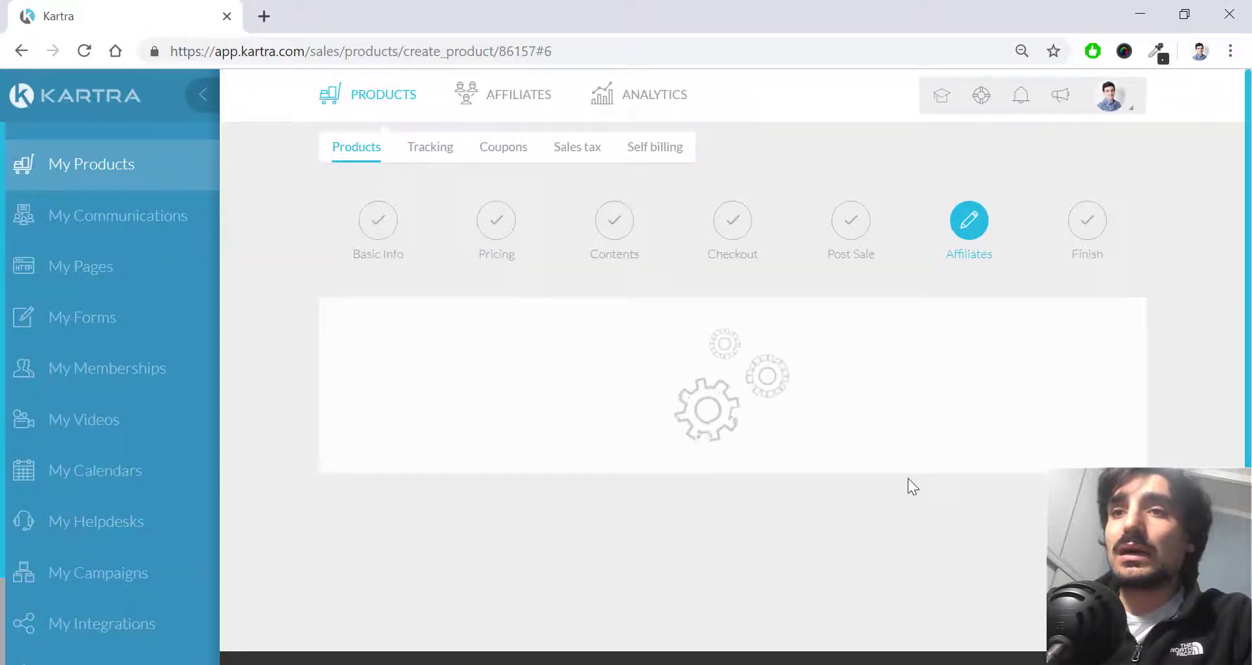
click(828, 599)
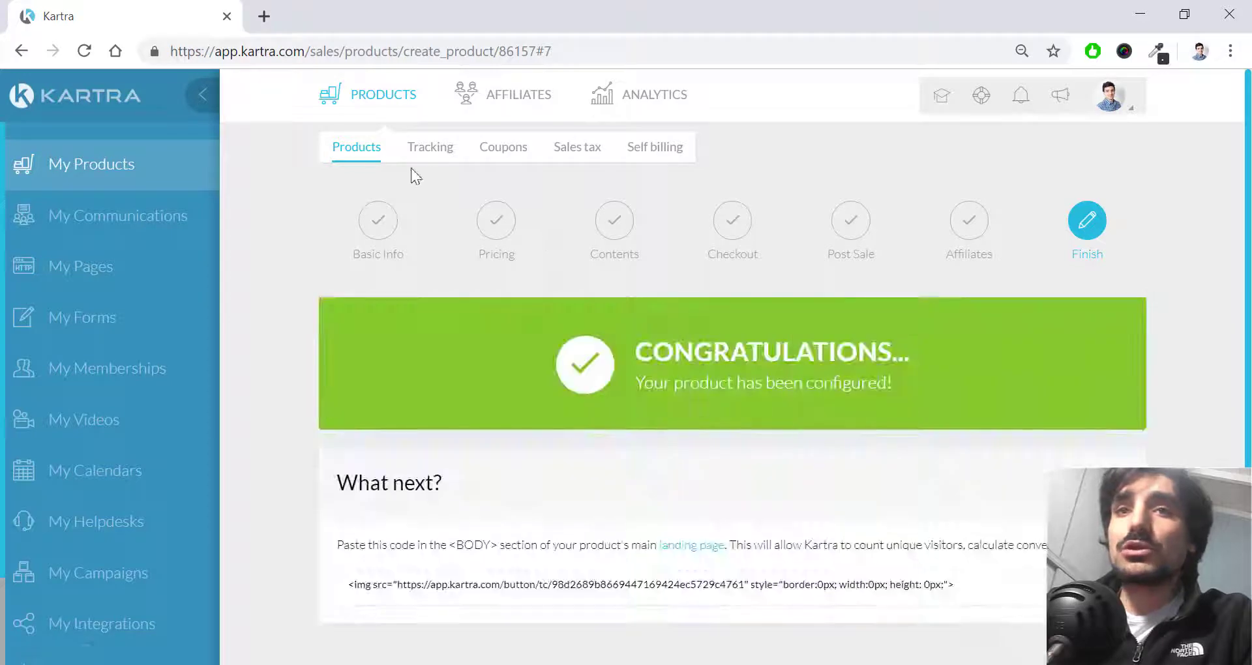
Return to the product list and open the 2 Premium Weeks product for editing at its Post Sale stage.
click(371, 152)
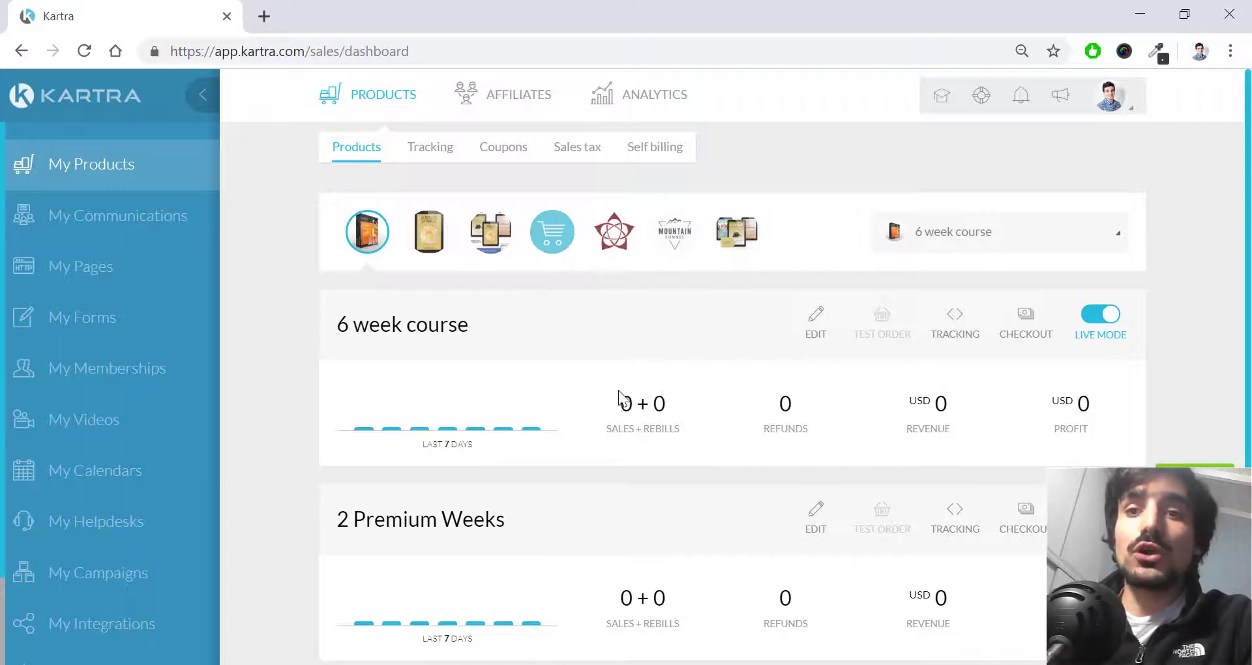
scroll(627, 396, down, 2)
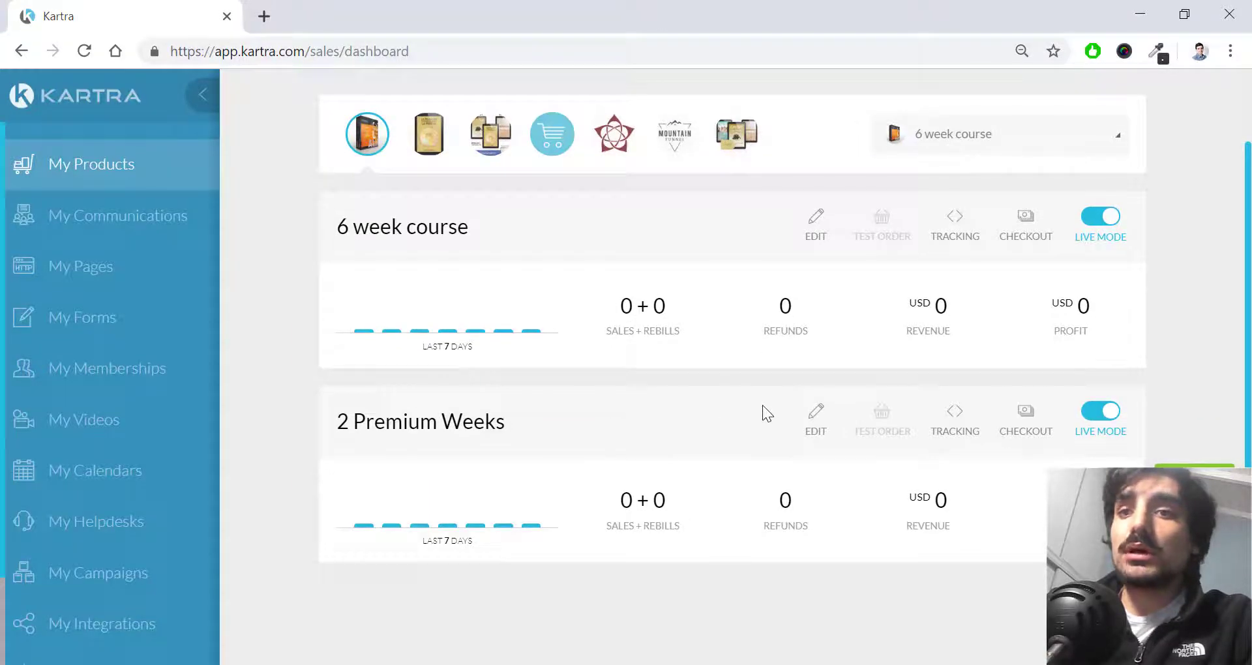
click(812, 418)
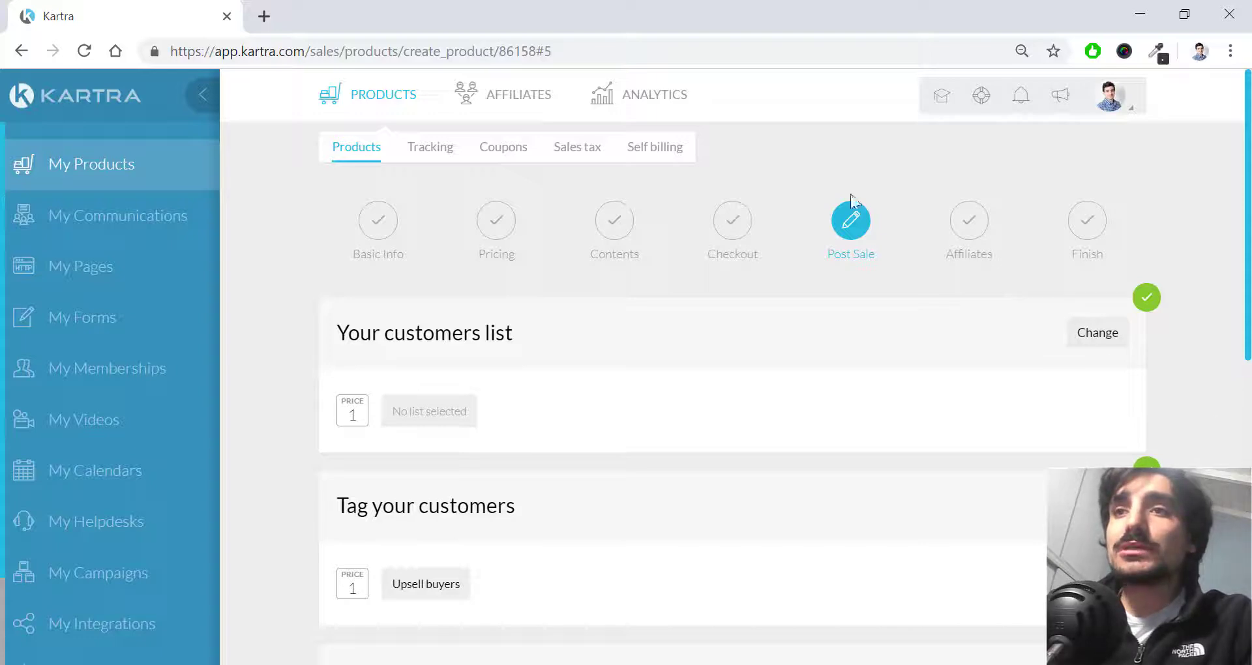
scroll(877, 226, down, 5)
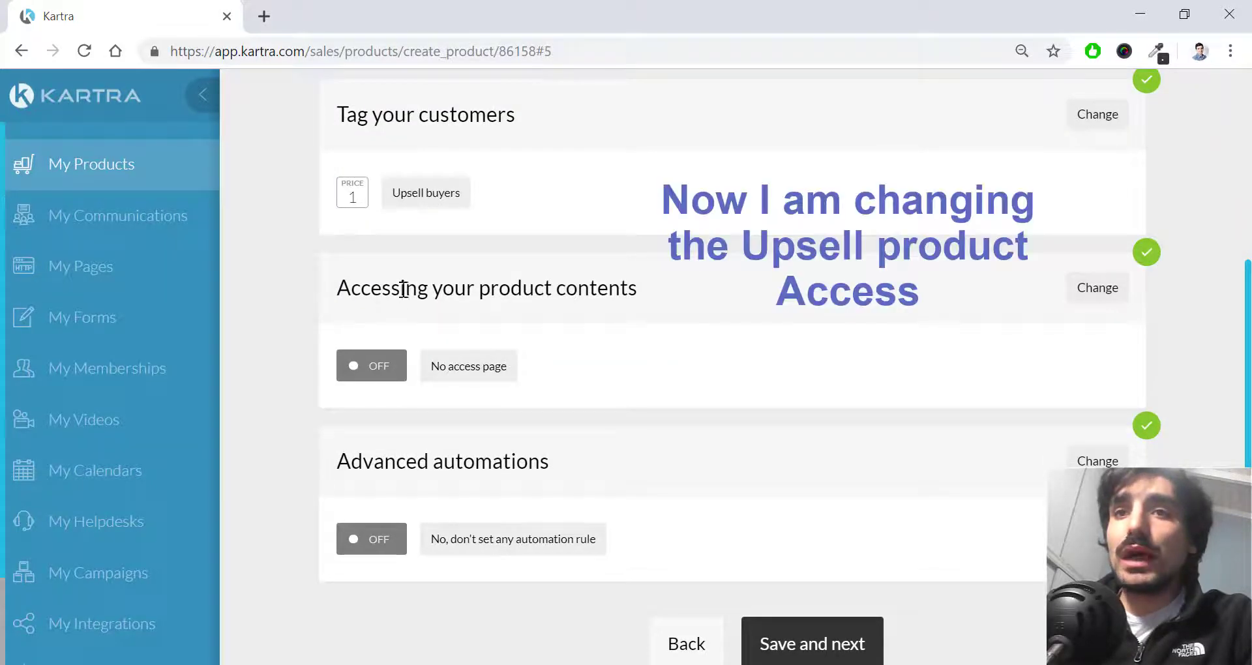
Set the upsell product's contents access to Kartra membership, with the Course Name membership and 8 weeks access level for Price 1.
click(1095, 291)
scroll(676, 349, down, 2)
click(457, 373)
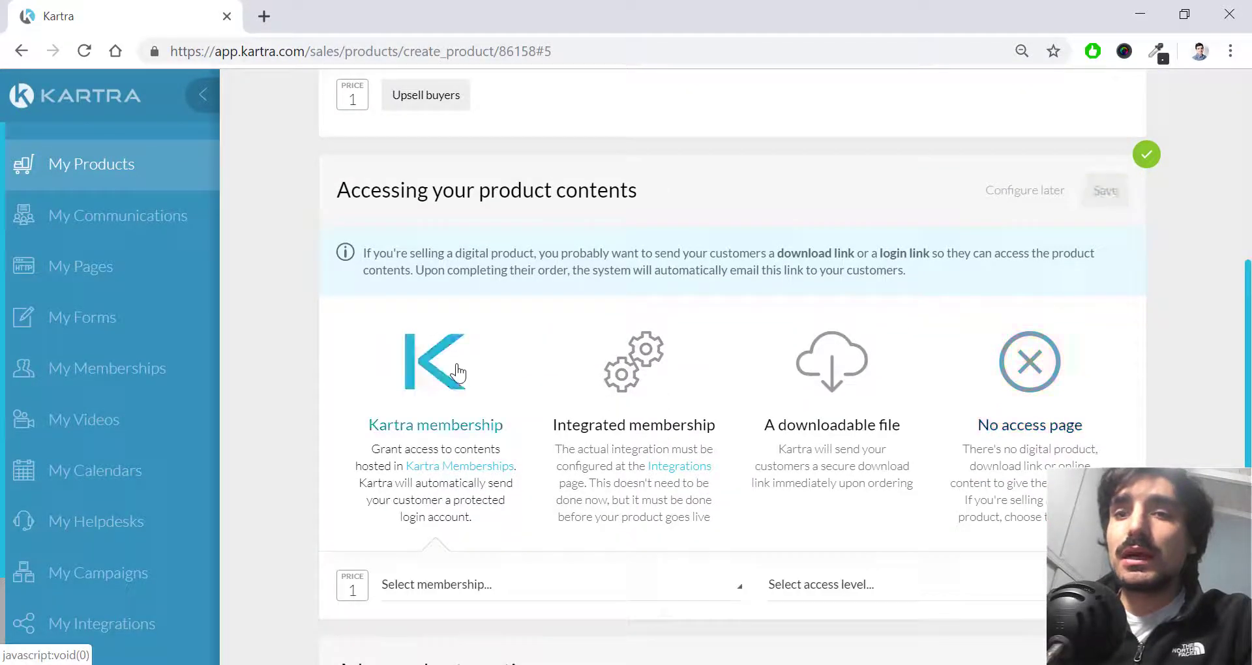
scroll(457, 373, down, 4)
click(548, 400)
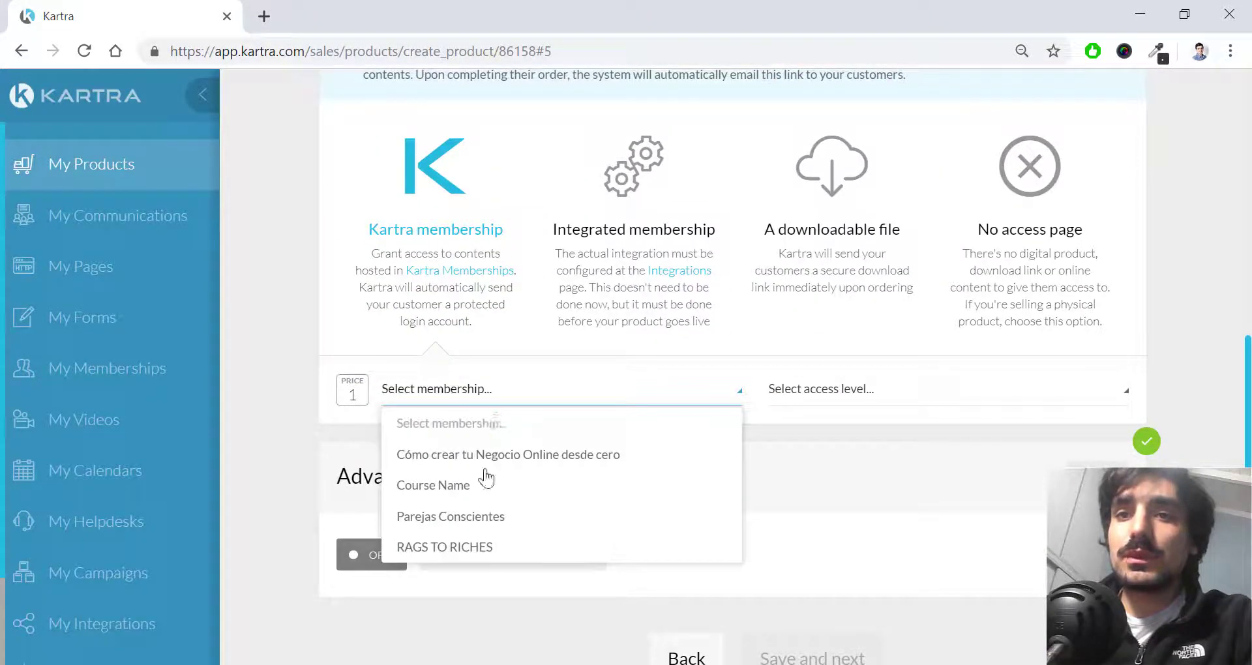
click(433, 485)
click(926, 405)
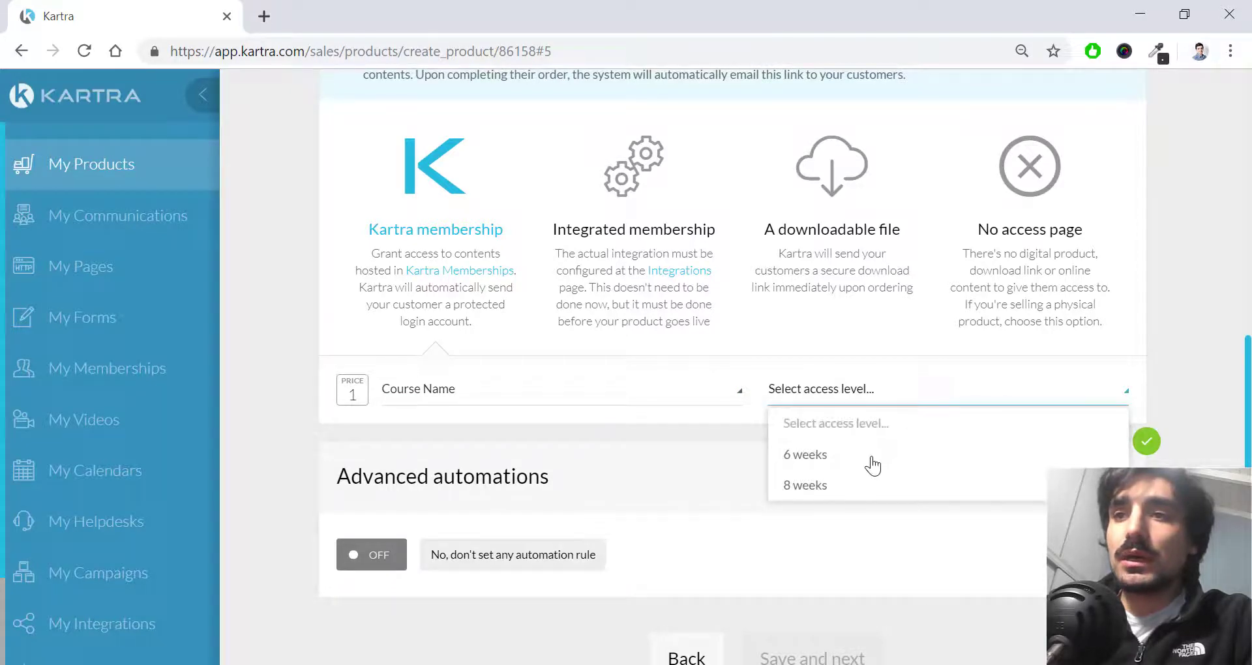
click(860, 486)
Save the upsell product's access settings and continue through the Post Sale and Affiliates stages.
scroll(848, 424, up, 2)
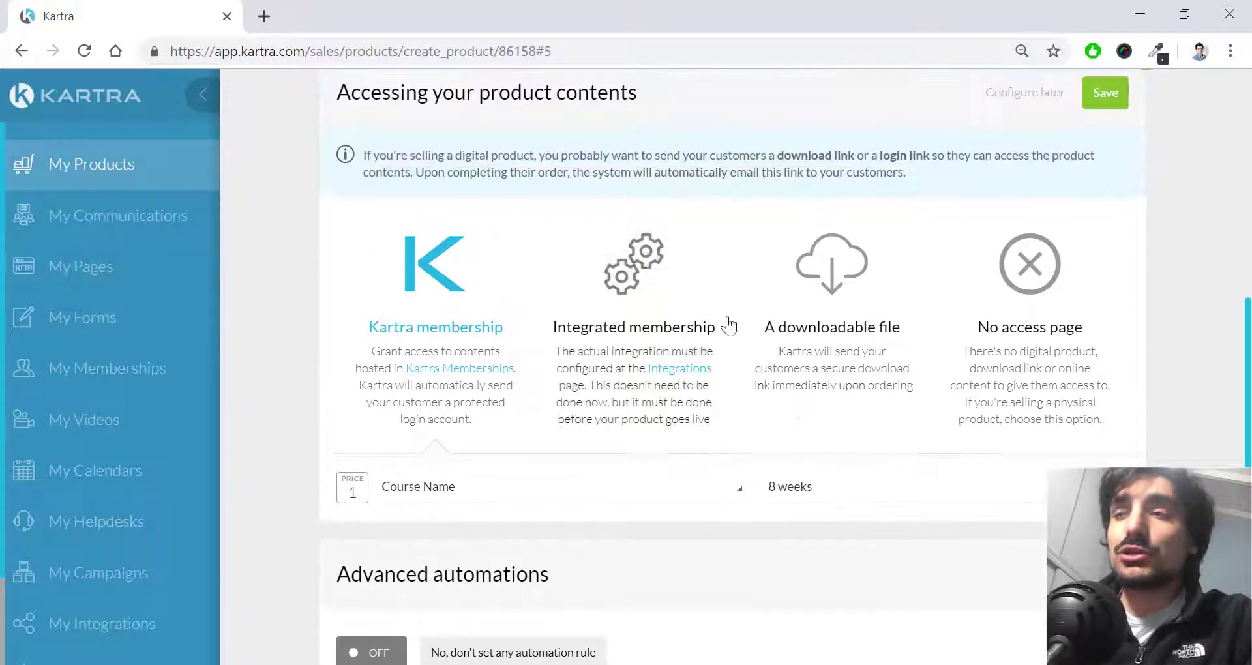
click(1107, 95)
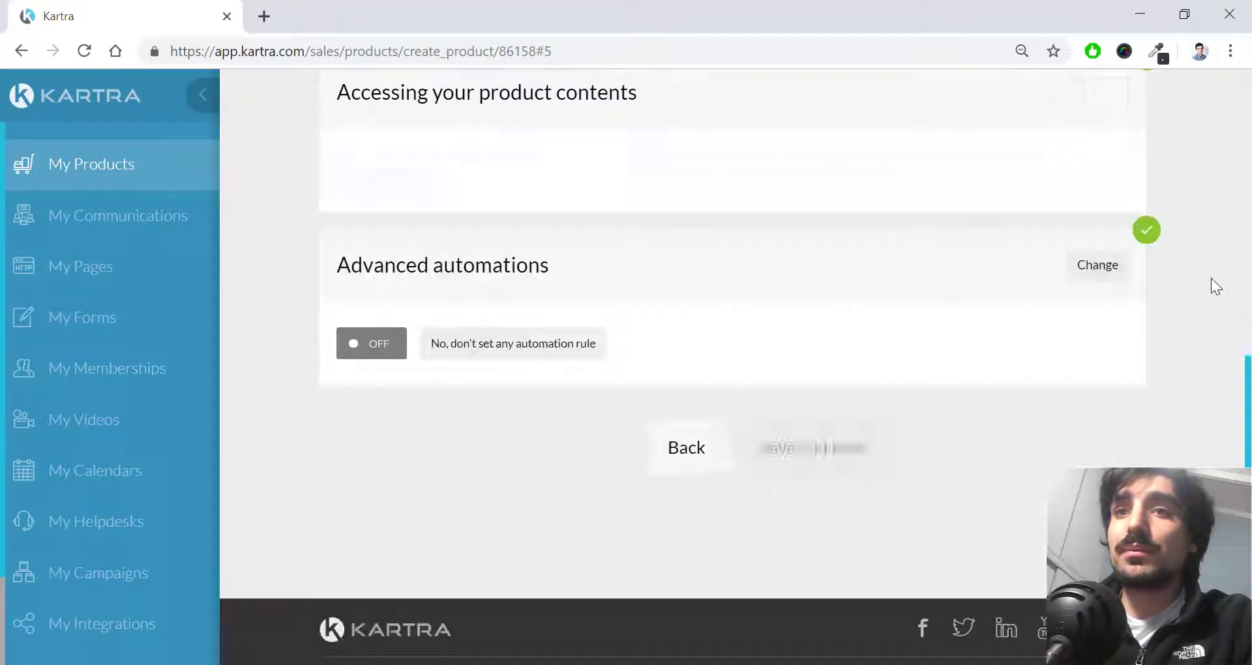
click(844, 464)
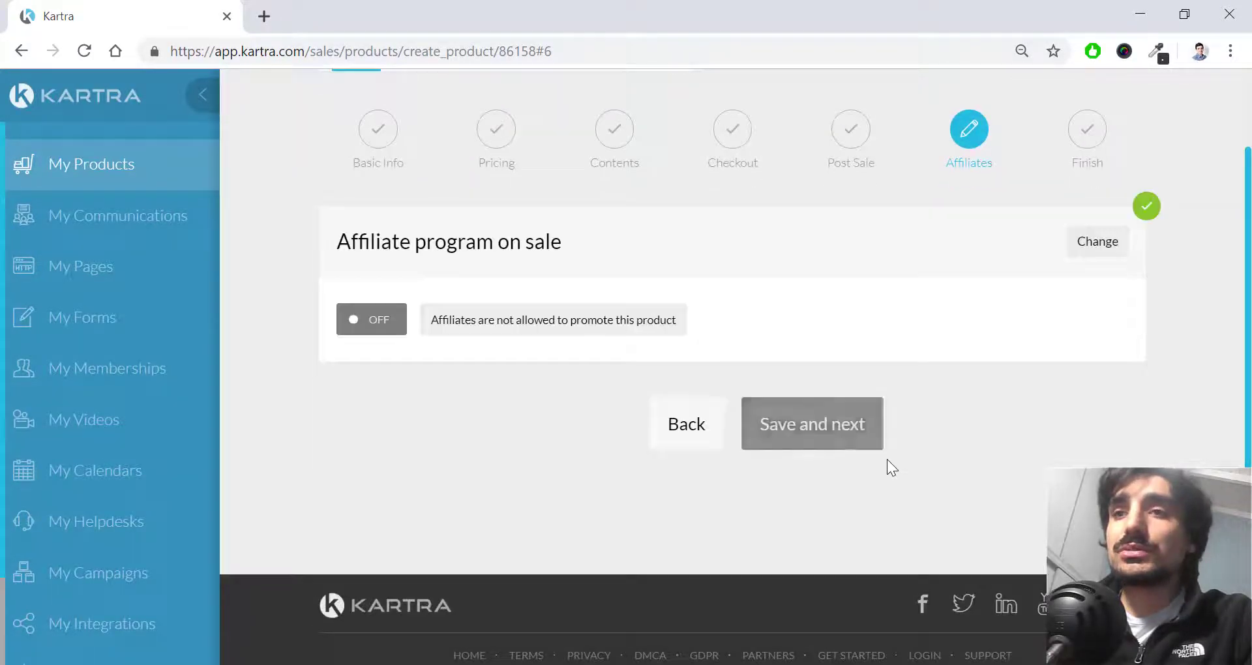
click(835, 443)
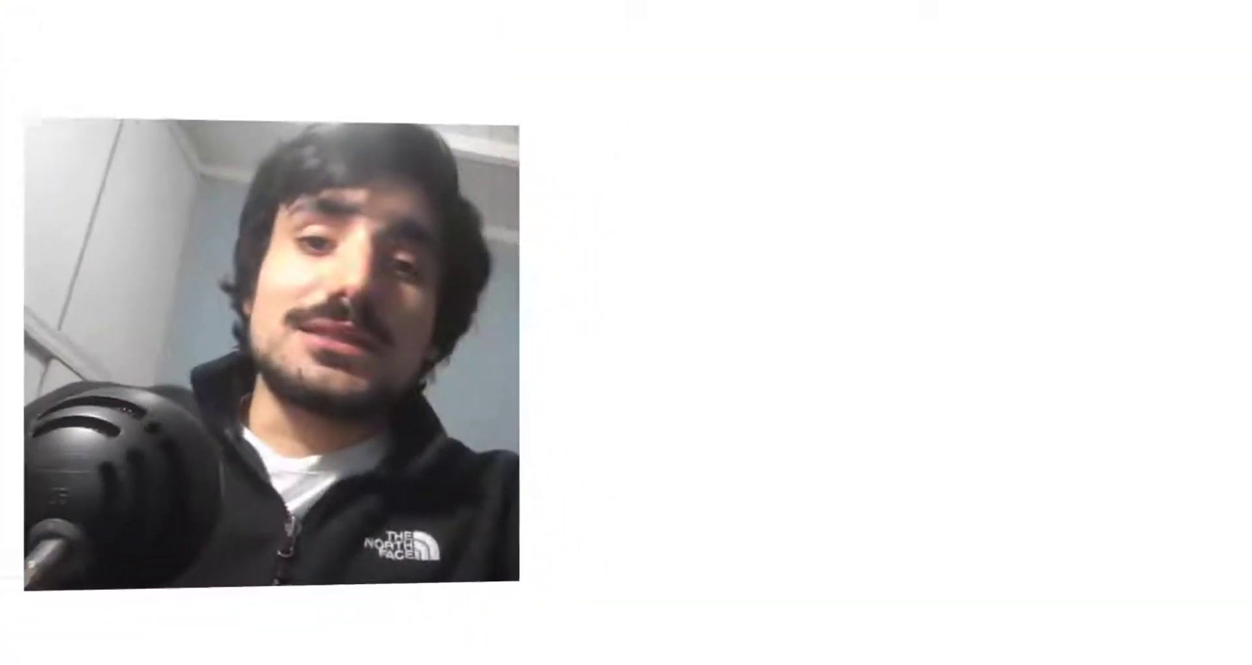